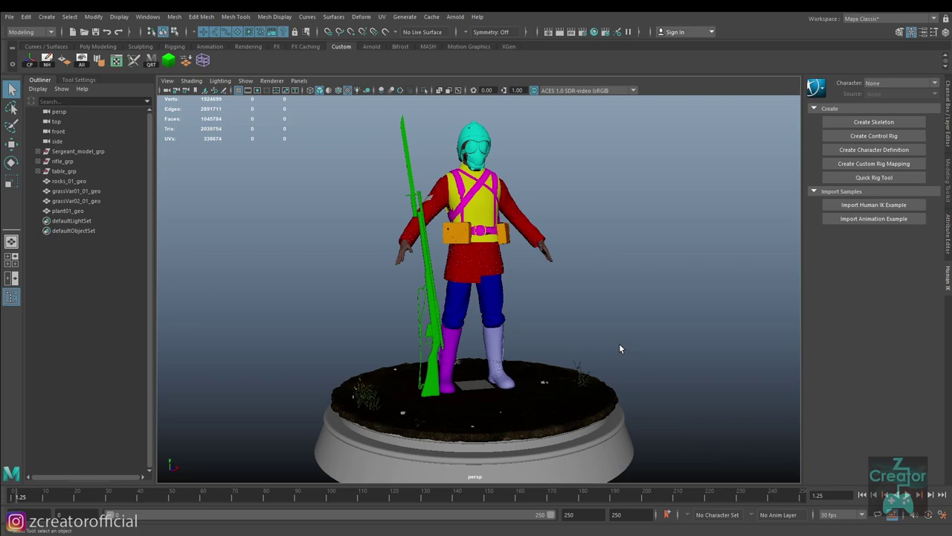
Orbit in close to the soldier's front and briefly select, then deselect, the belt pouches.
drag(508, 313, 514, 358)
drag(514, 358, 495, 358)
drag(495, 357, 563, 366)
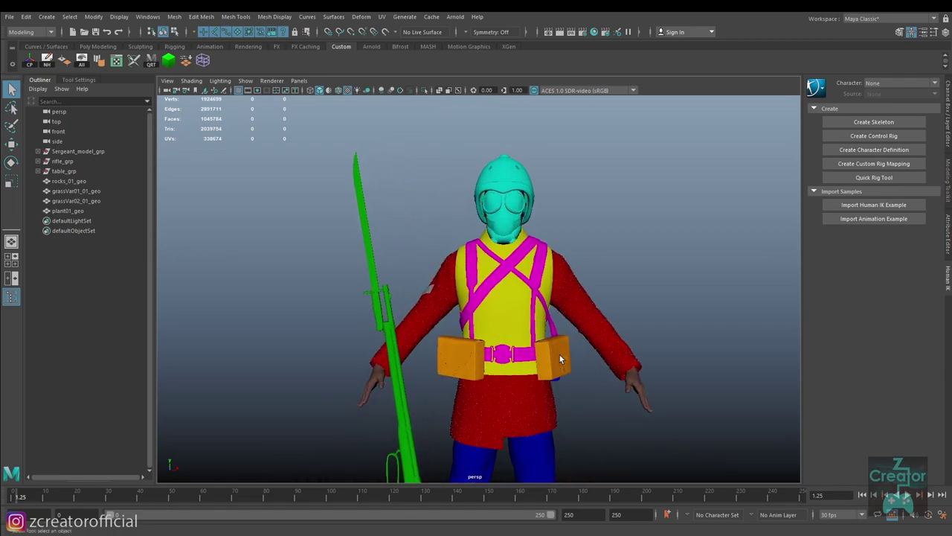
click(559, 354)
click(689, 344)
Turn to a three-quarter side view of the soldier and zoom in closer.
drag(513, 366, 476, 336)
scroll(down, 3)
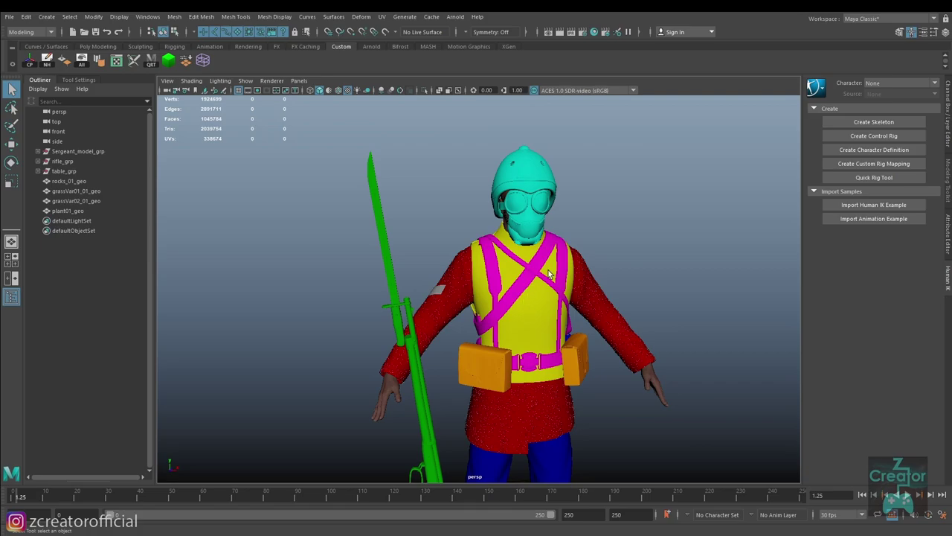
drag(574, 343, 537, 332)
Open the UV Editor, dock the UV Toolkit into it, and close the editor.
drag(481, 288, 485, 316)
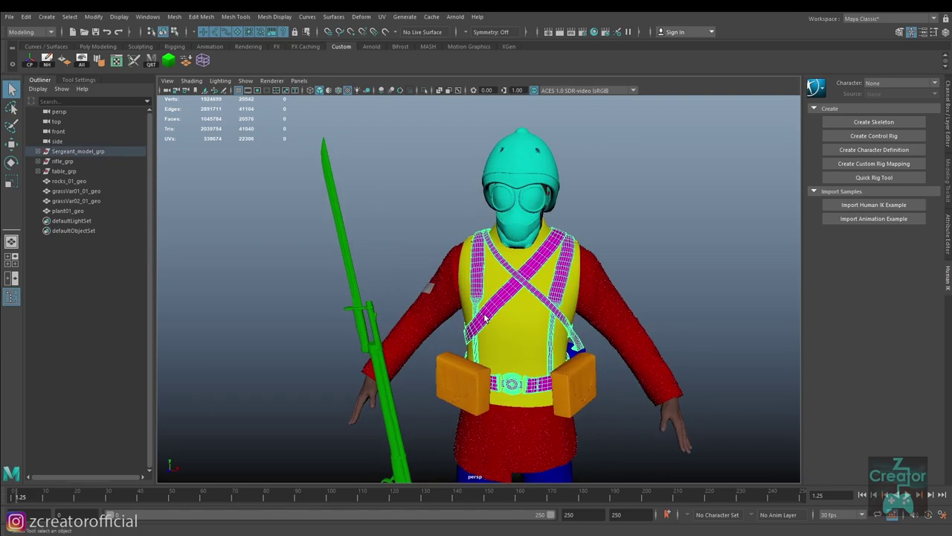
click(117, 61)
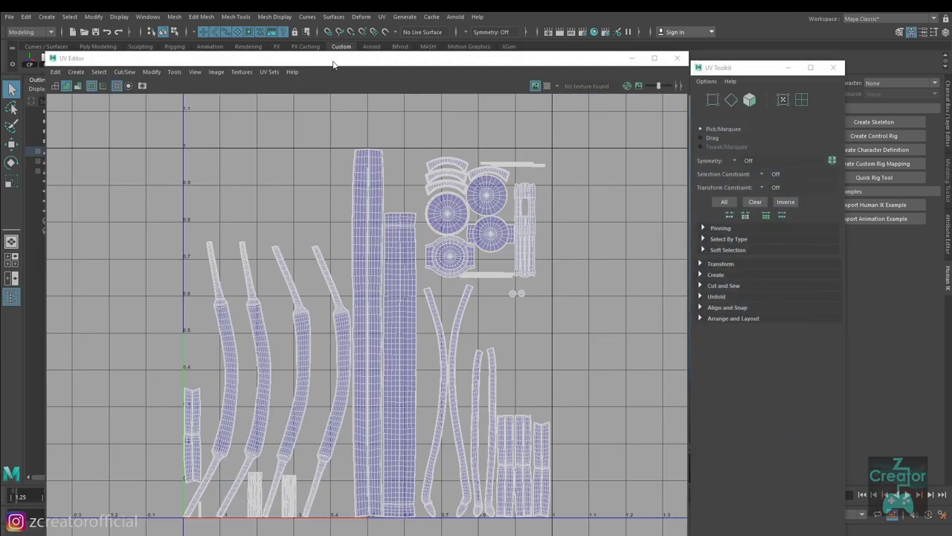
drag(335, 64, 321, 73)
drag(759, 68, 673, 136)
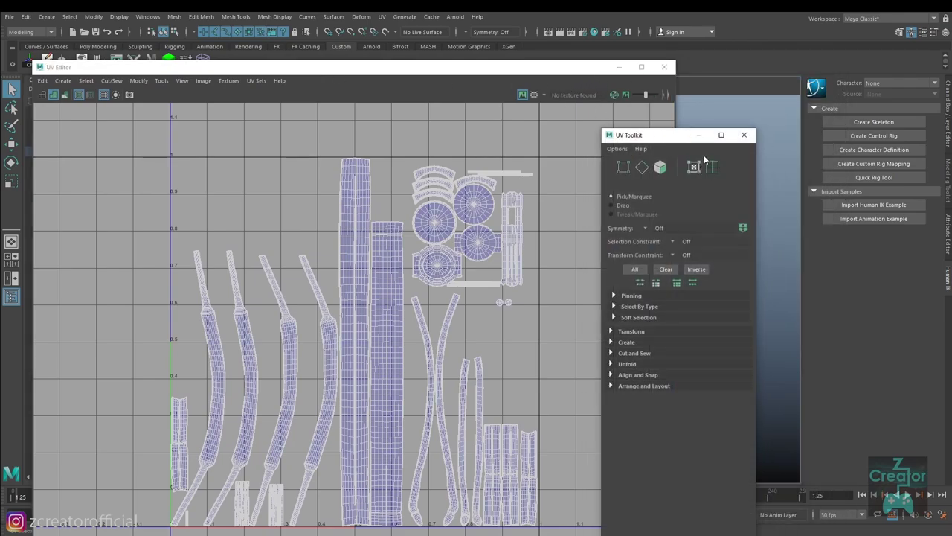
drag(666, 134, 673, 138)
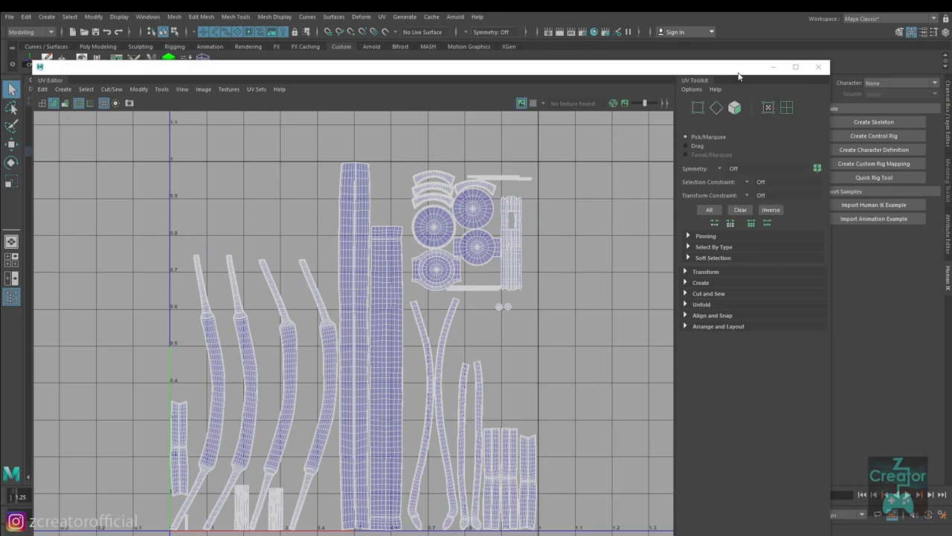
click(773, 67)
Select the red coat, switch it to low display, and reopen its UVs in the lower half.
scroll(up, 3)
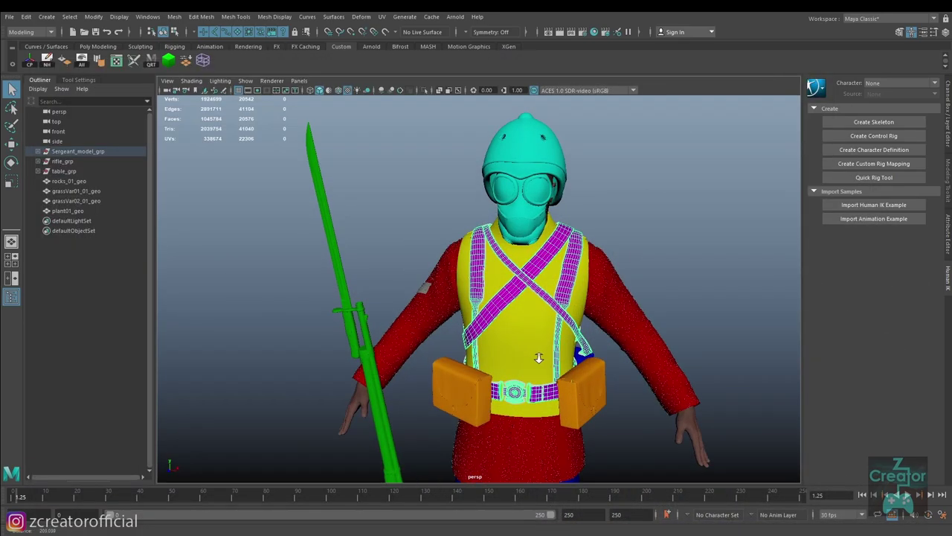
drag(574, 304, 487, 139)
click(528, 317)
scroll(up, 3)
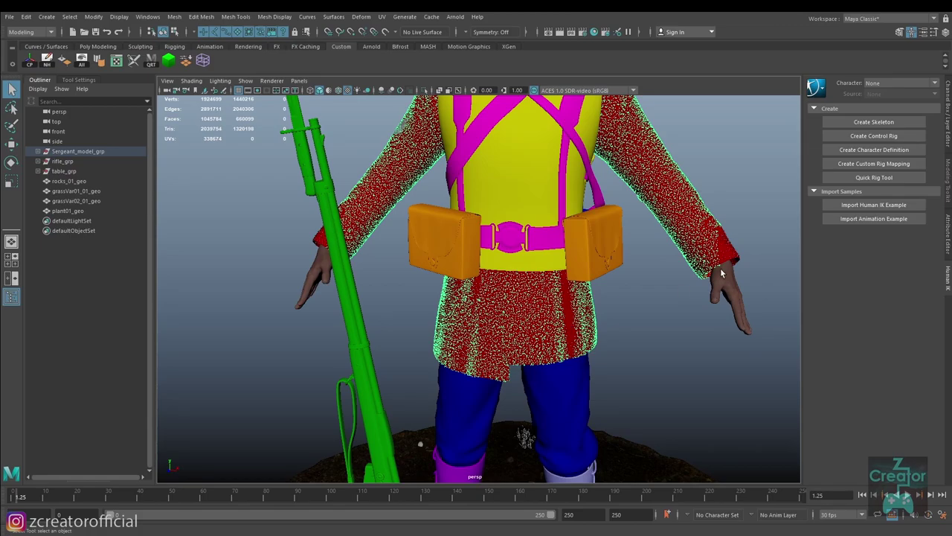
drag(497, 305, 269, 269)
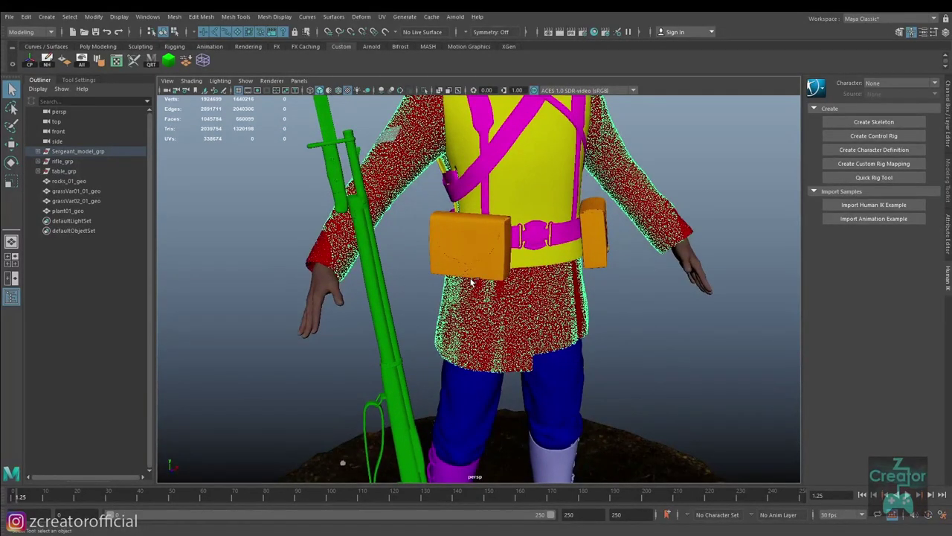
key(ctrl+z)
drag(470, 282, 523, 299)
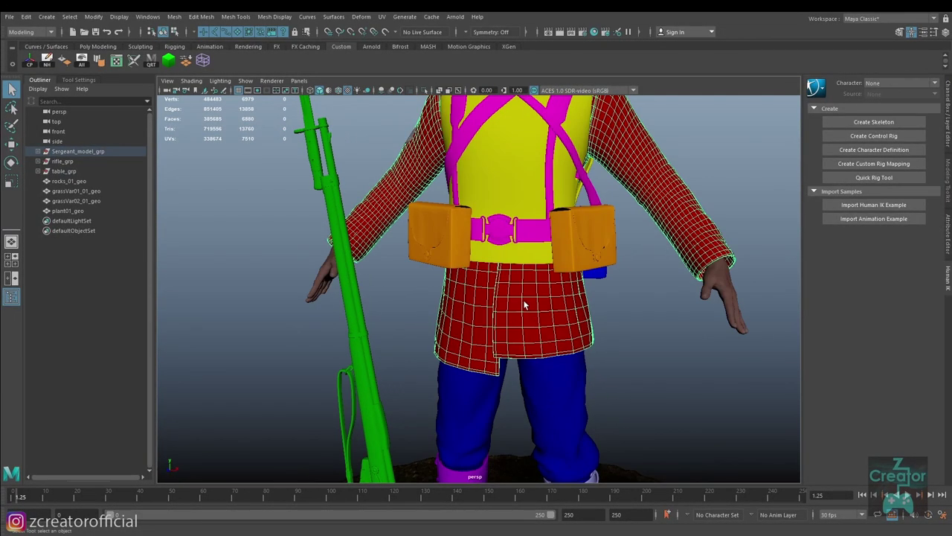
click(117, 60)
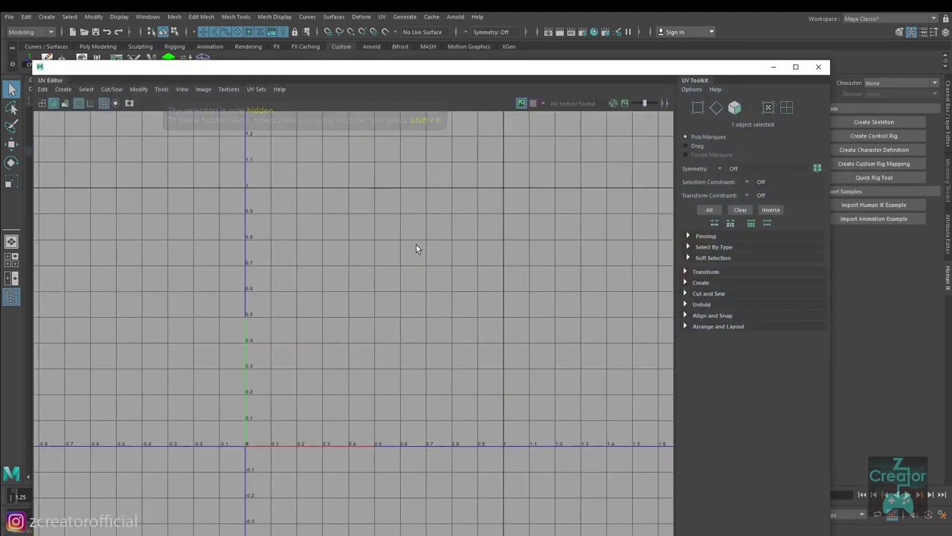
drag(472, 71, 740, 322)
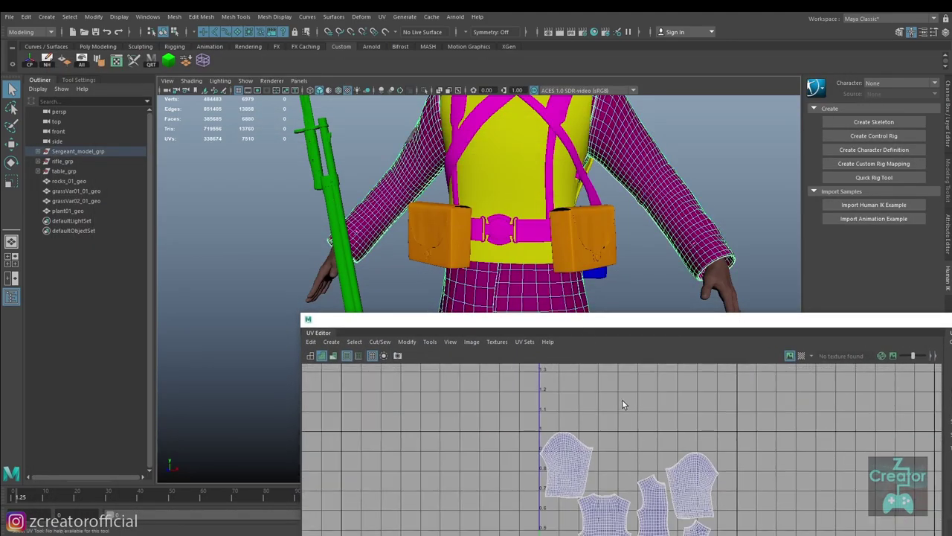
Select the belt pouches, helmet and rifle in turn to view each UV layout.
click(606, 271)
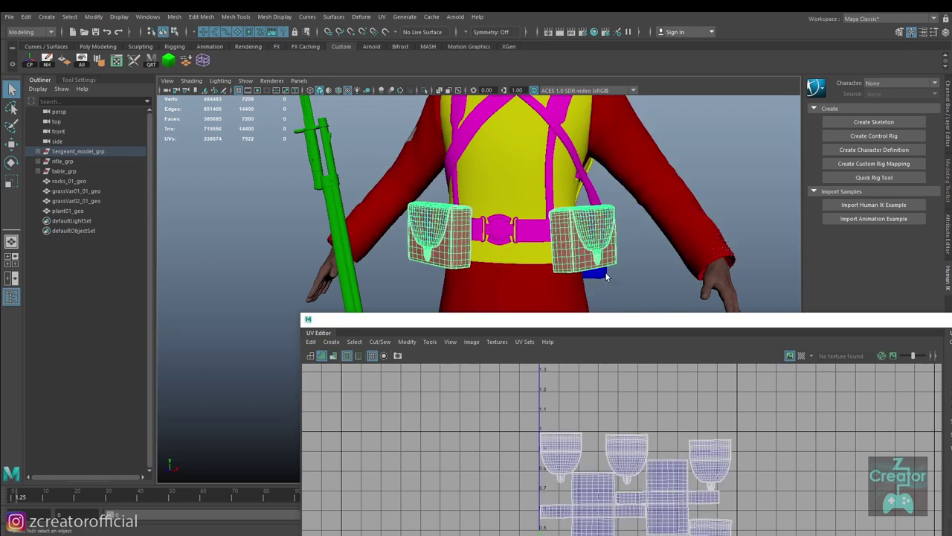
drag(521, 217, 521, 312)
scroll(up, 3)
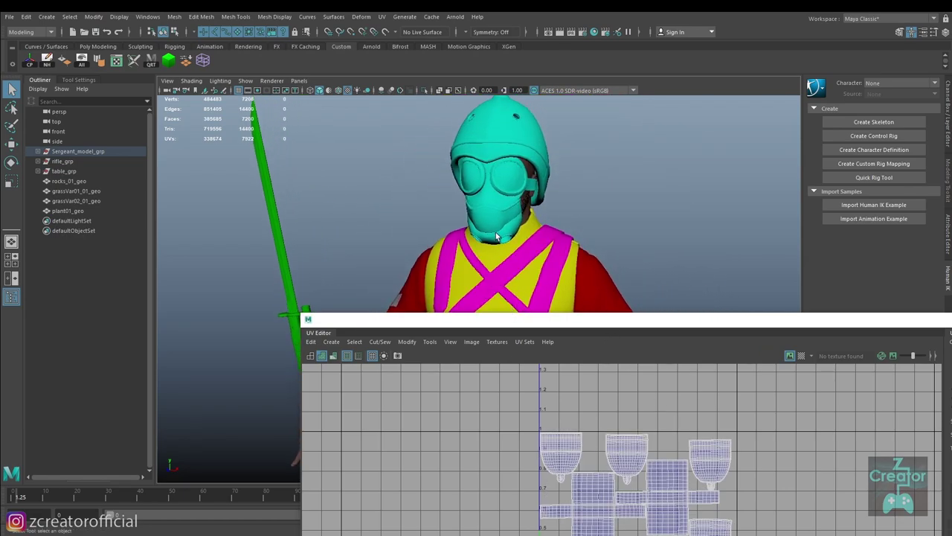
click(491, 148)
drag(491, 223, 586, 322)
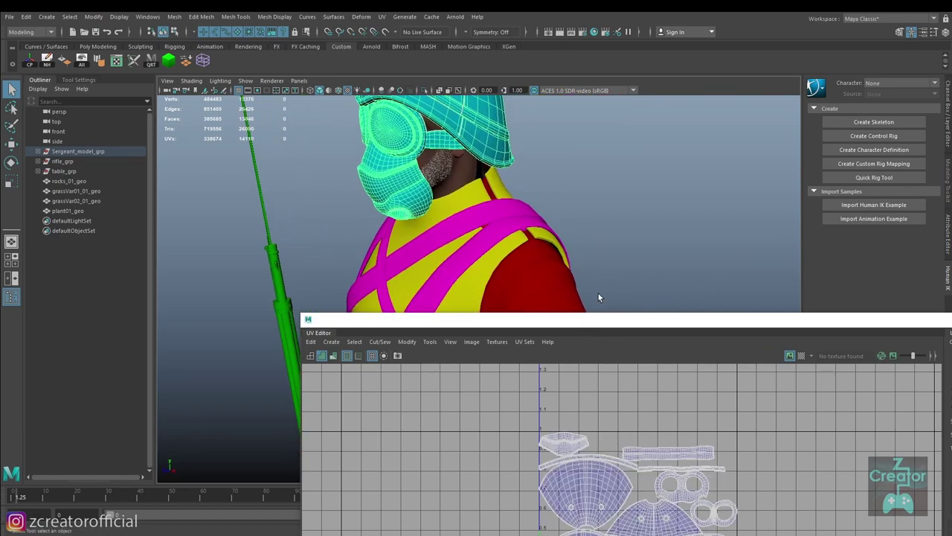
drag(595, 251, 493, 250)
drag(494, 251, 453, 173)
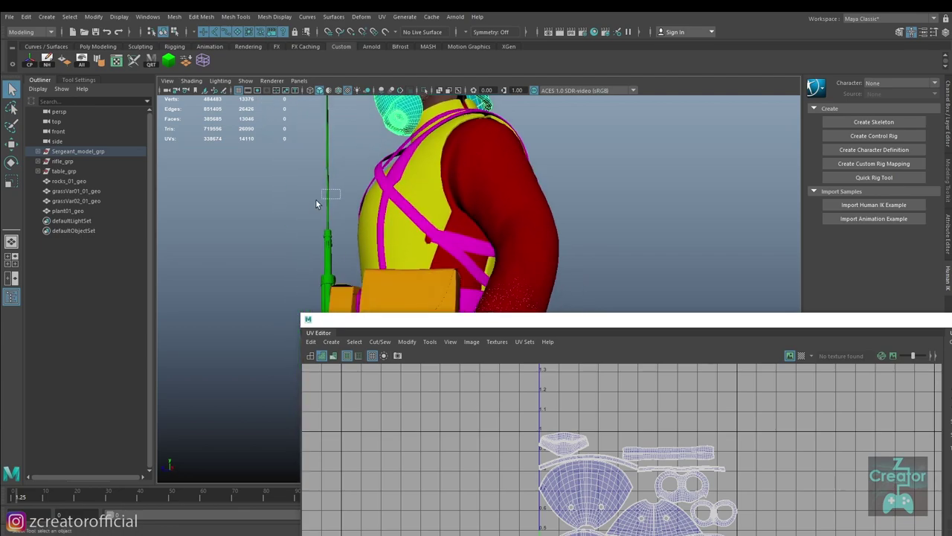
click(324, 197)
drag(324, 197, 382, 224)
drag(642, 319, 534, 133)
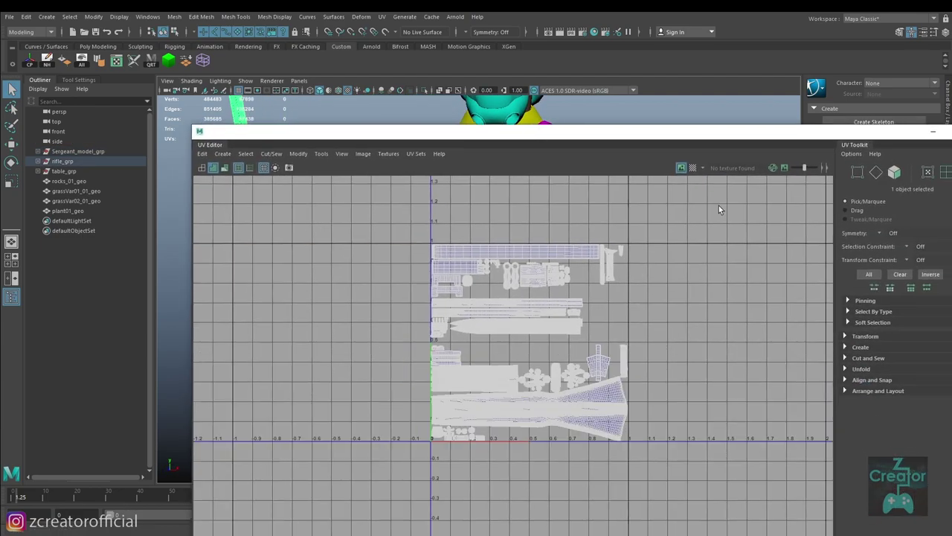
click(770, 136)
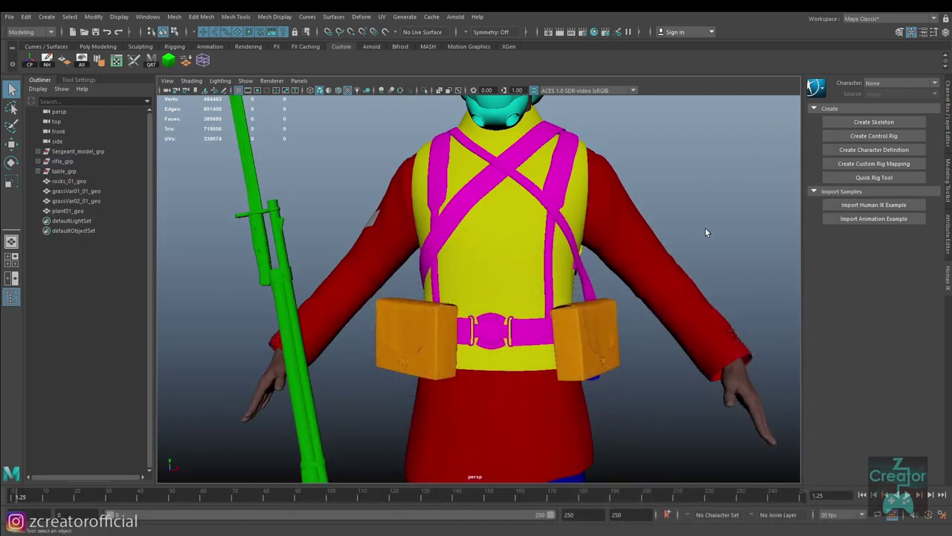
click(648, 285)
scroll(down, 3)
scroll(up, 3)
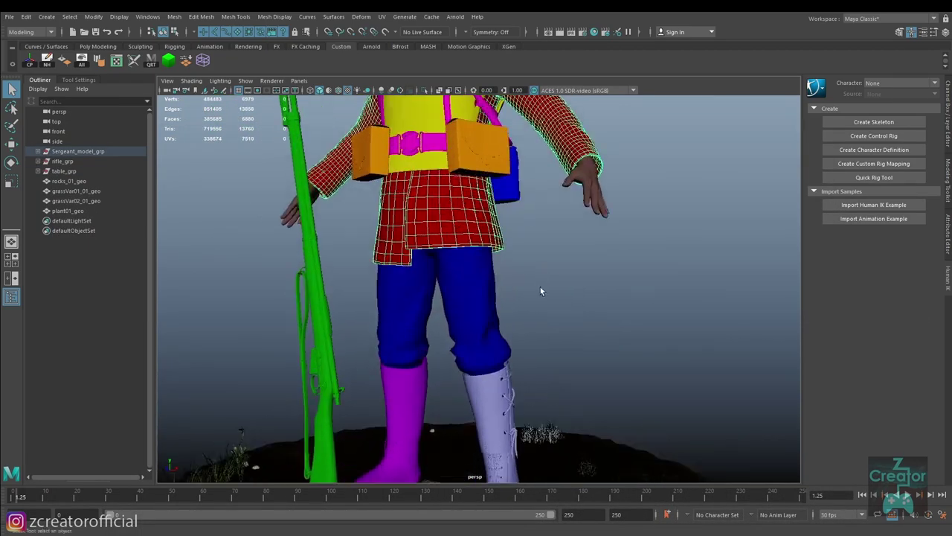
drag(586, 311, 617, 265)
scroll(up, 3)
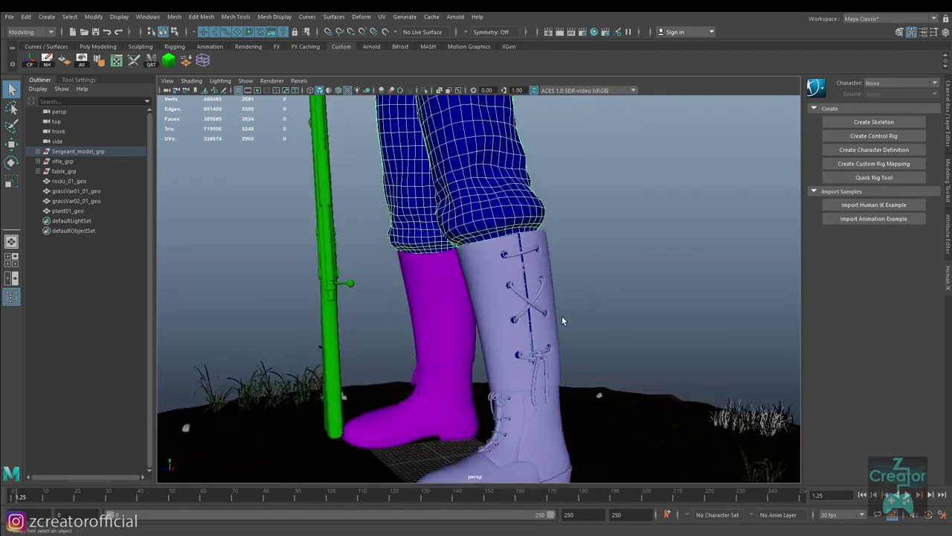
click(485, 322)
drag(484, 321, 566, 326)
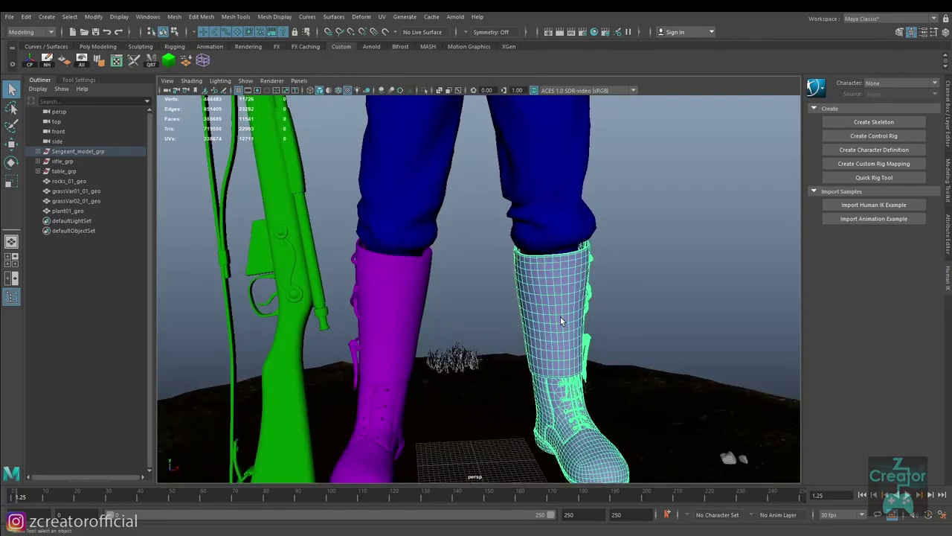
click(371, 327)
scroll(down, 3)
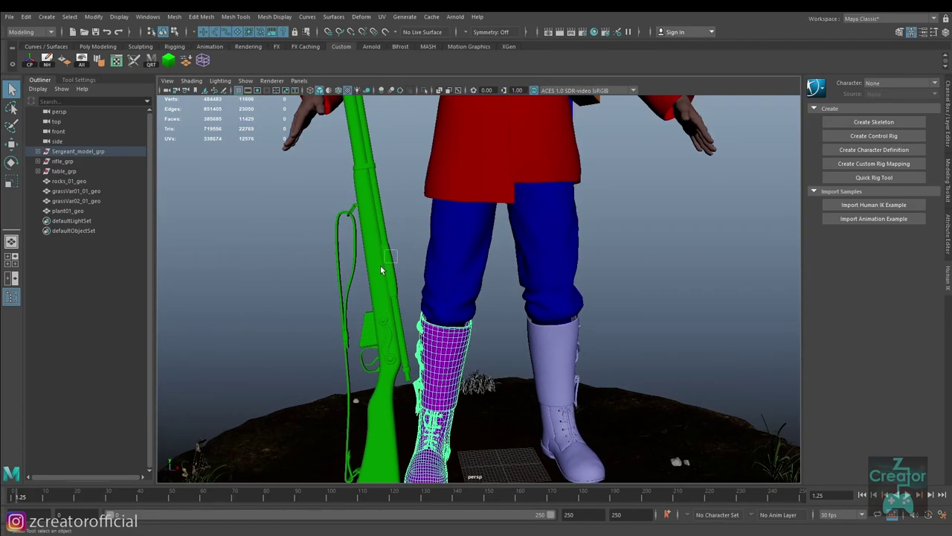
click(381, 270)
drag(383, 272, 395, 305)
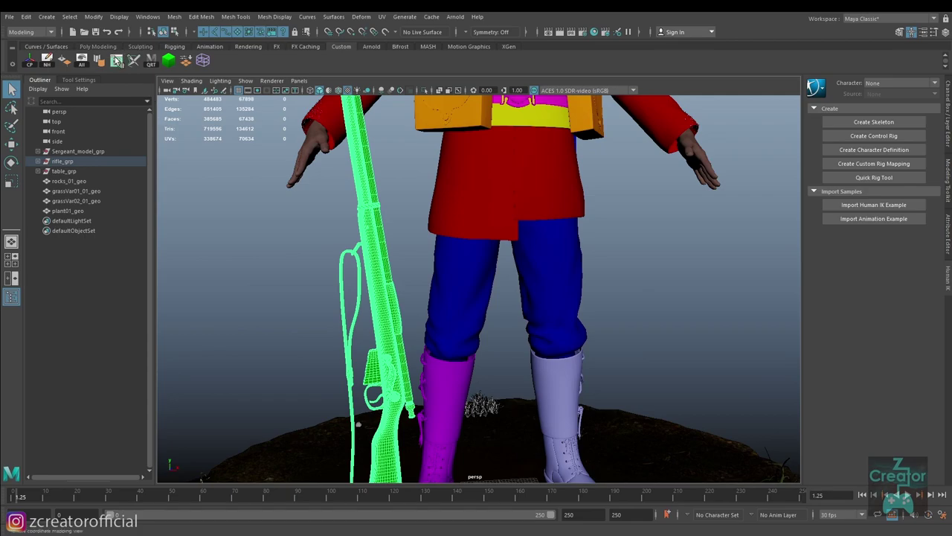
click(117, 60)
drag(427, 130, 436, 141)
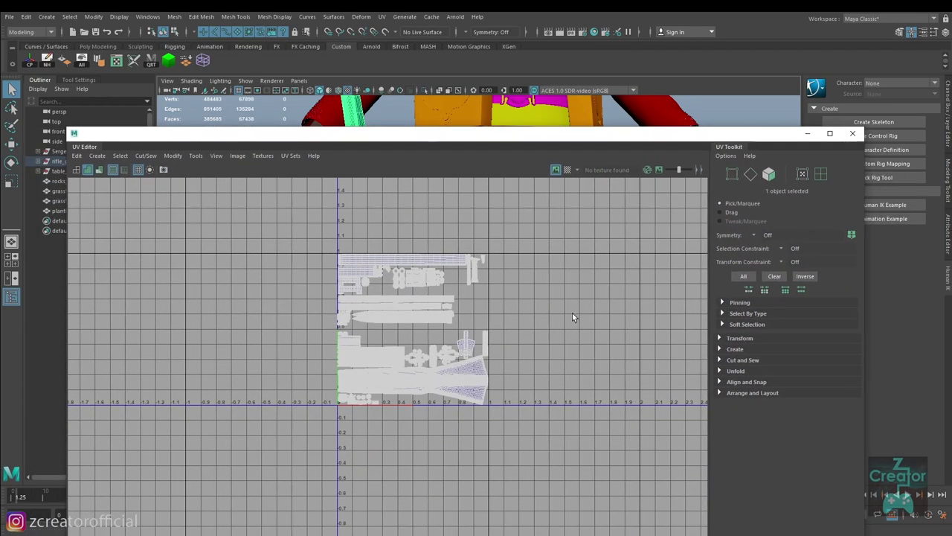
click(852, 133)
click(669, 298)
drag(656, 338, 629, 317)
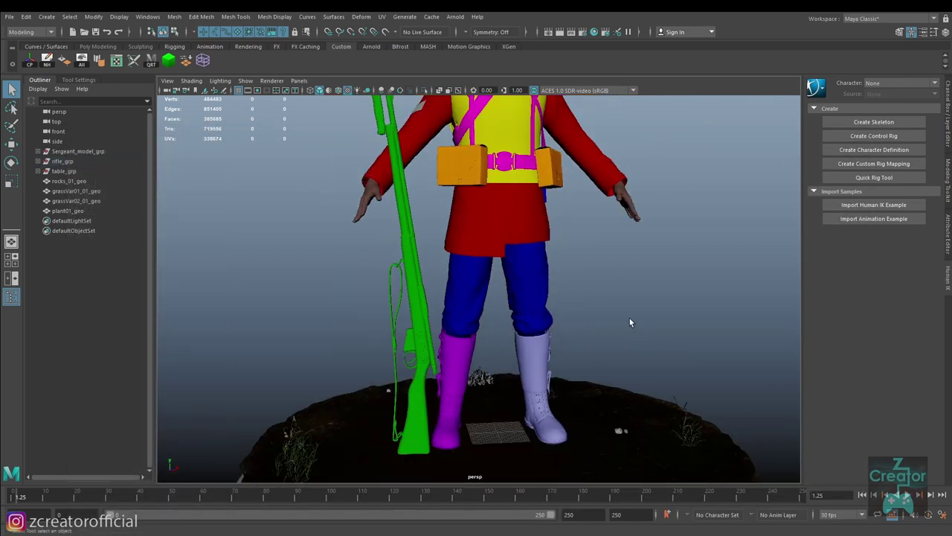
drag(629, 318, 561, 313)
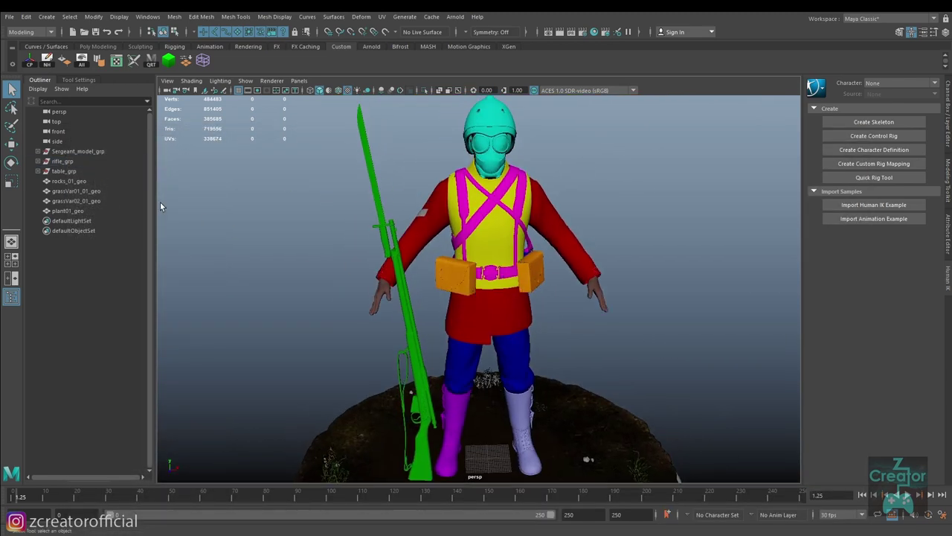
Expand Sergeant_model_grp and select the face, hands, both shoe and cloth_geo_low meshes.
click(37, 151)
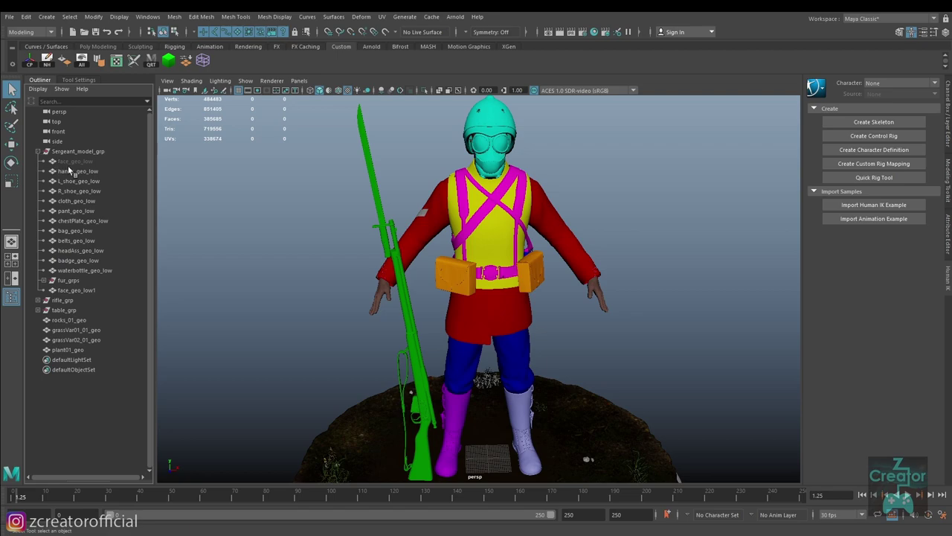
click(77, 161)
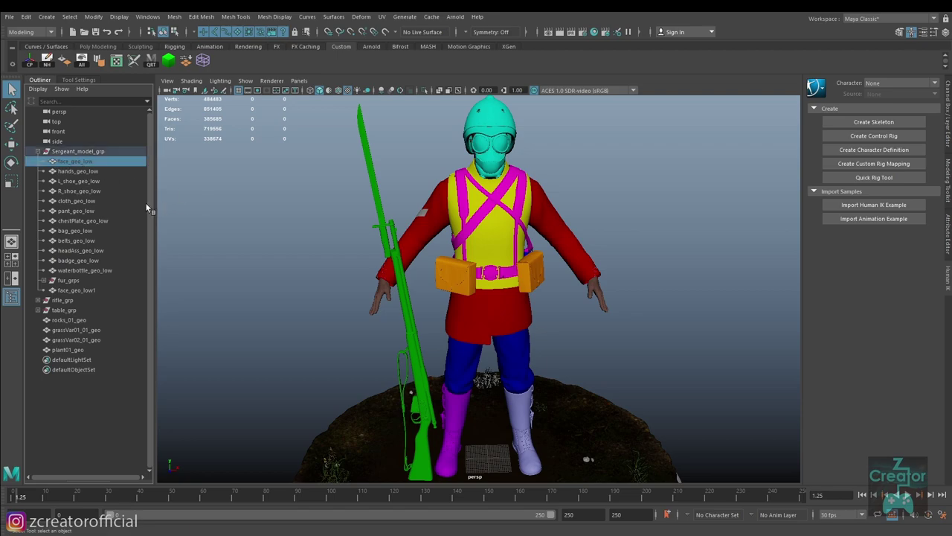
click(79, 171)
click(79, 180)
click(81, 191)
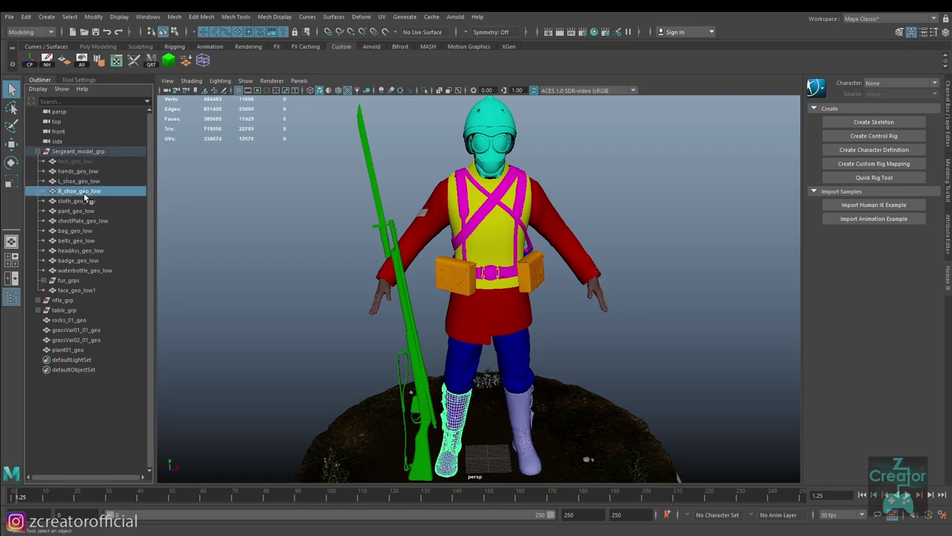
click(79, 201)
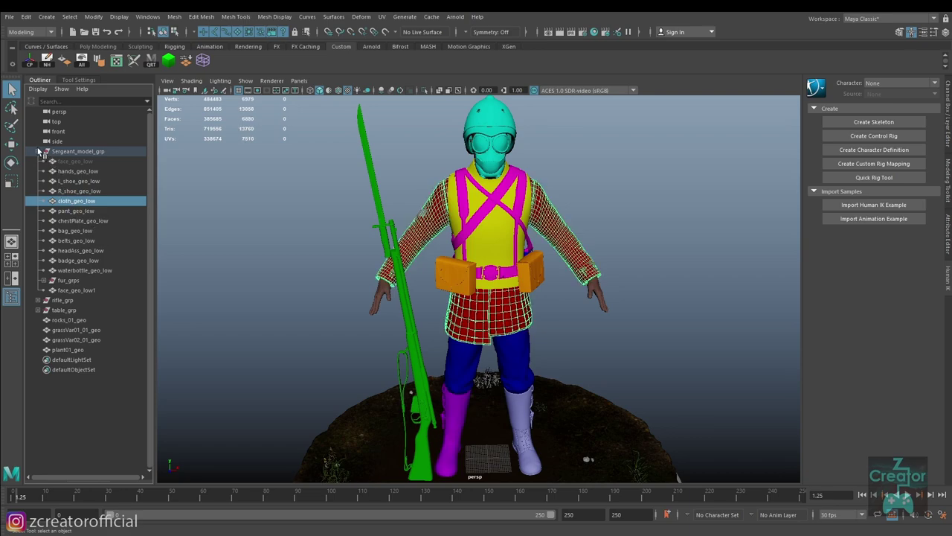
Collapse Sergeant_model_grp, select Rifle_geo under rifle_grp, and expand table_grp.
click(38, 151)
click(38, 160)
click(67, 171)
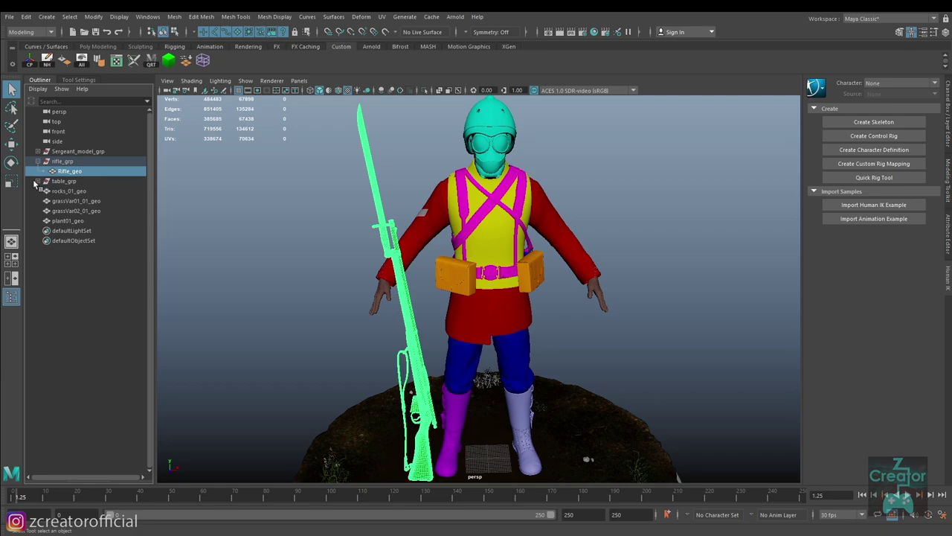
click(37, 181)
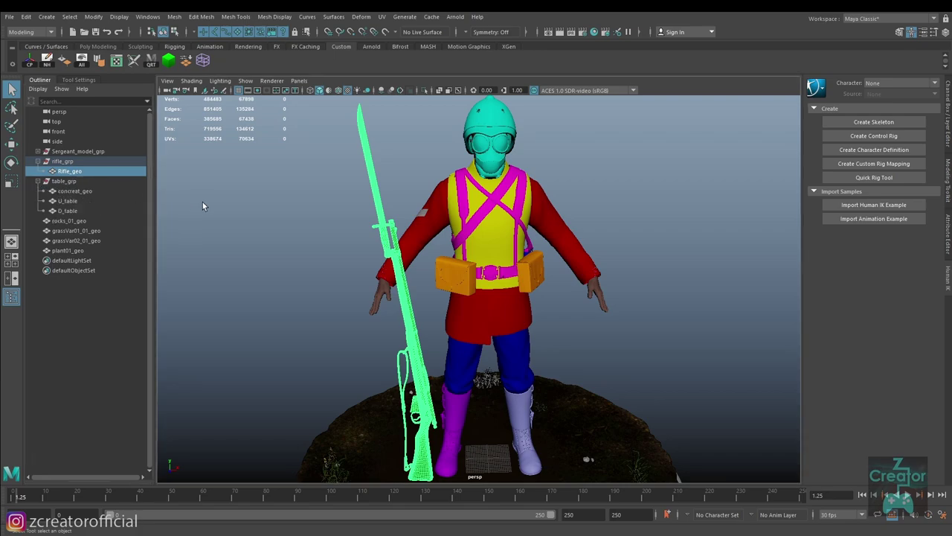
click(400, 163)
click(366, 178)
Open the Material Manager, reposition its window, and scroll through the Material Color Presets.
click(169, 59)
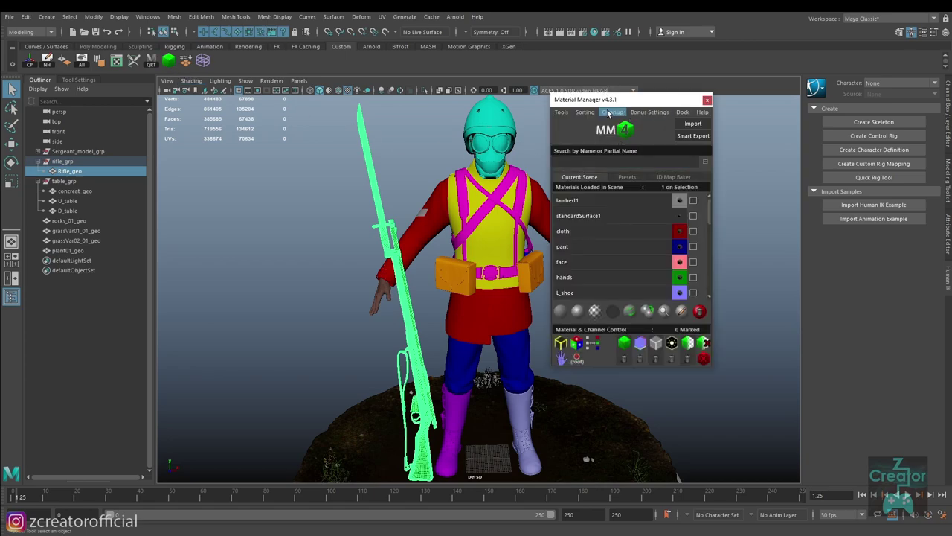
drag(631, 101, 629, 127)
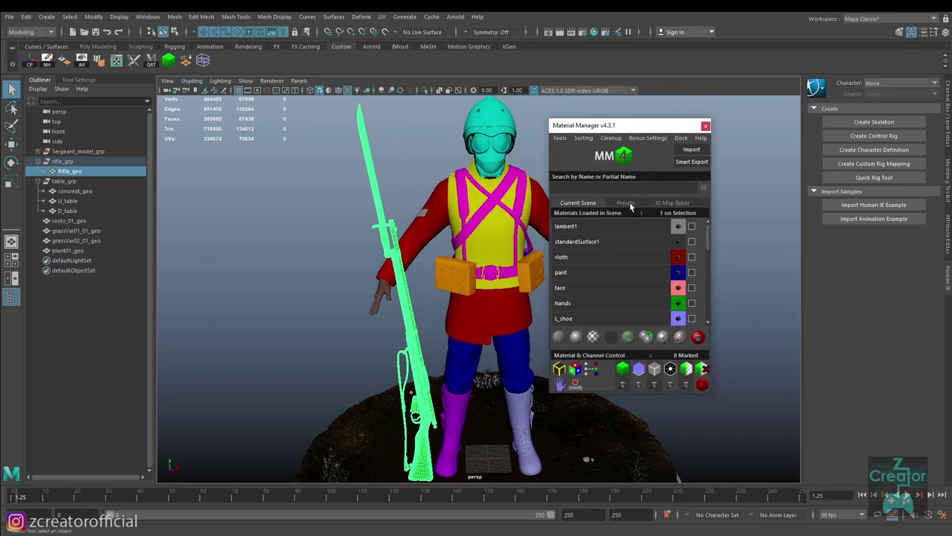
click(624, 203)
scroll(down, 3)
scroll(down, 3)
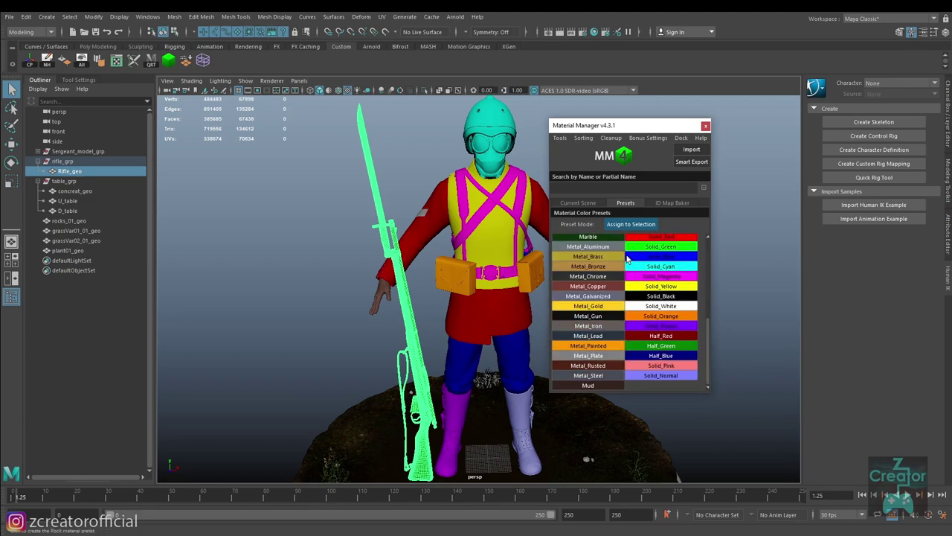
scroll(up, 3)
scroll(down, 3)
scroll(up, 3)
scroll(up, 3)
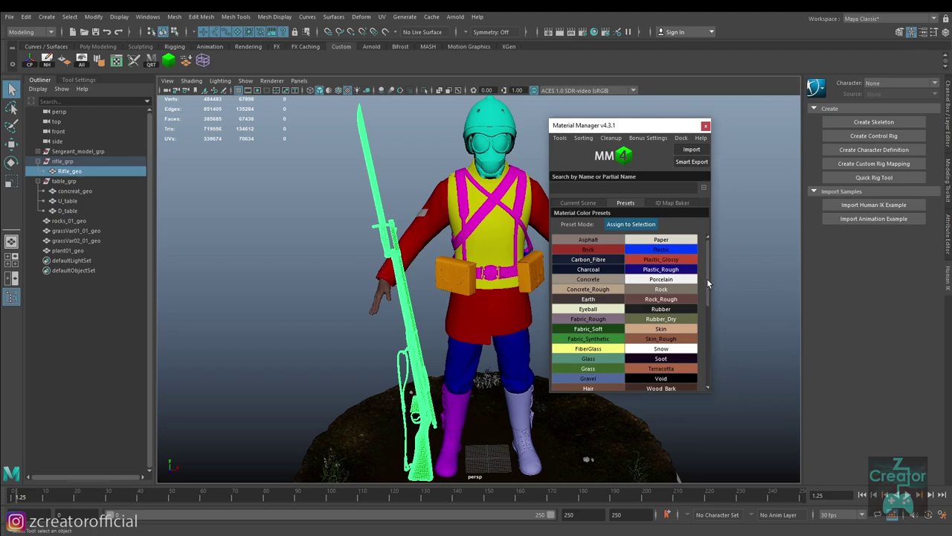
drag(709, 260, 706, 261)
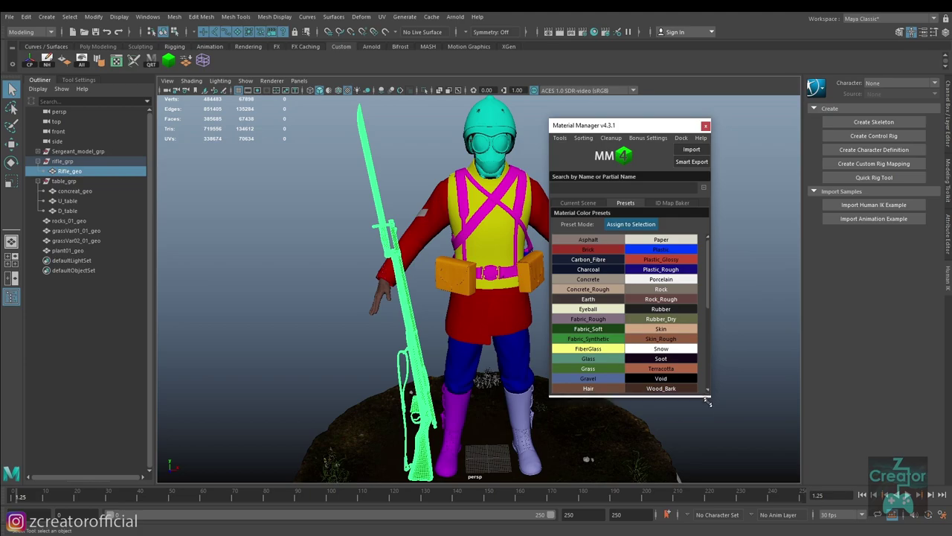
drag(707, 395, 738, 437)
scroll(down, 3)
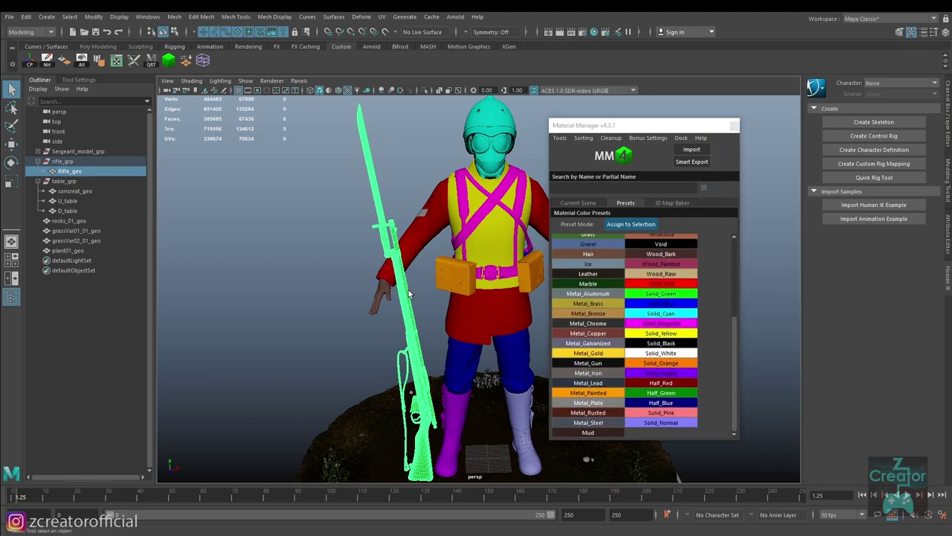
scroll(up, 3)
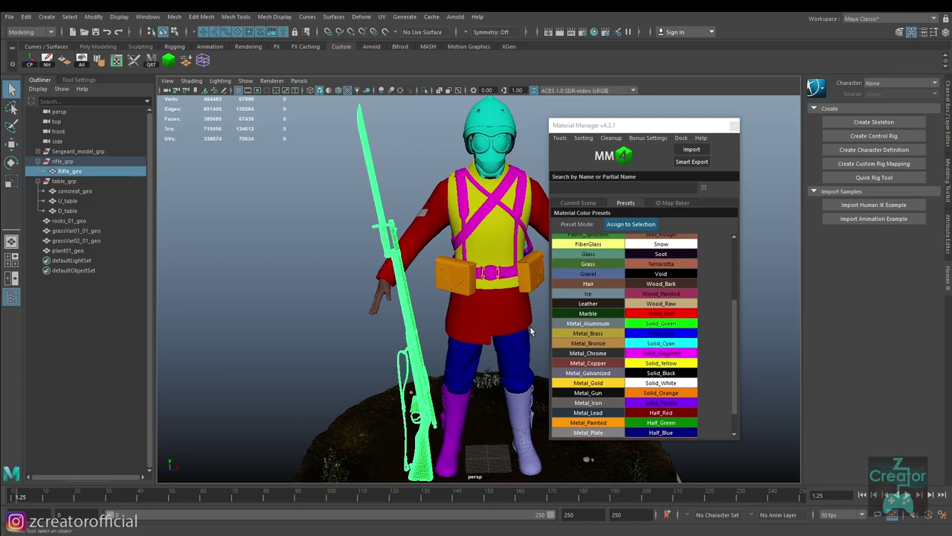
Switch between the presets and the scene's own materials, ending on the scene materials list.
click(578, 202)
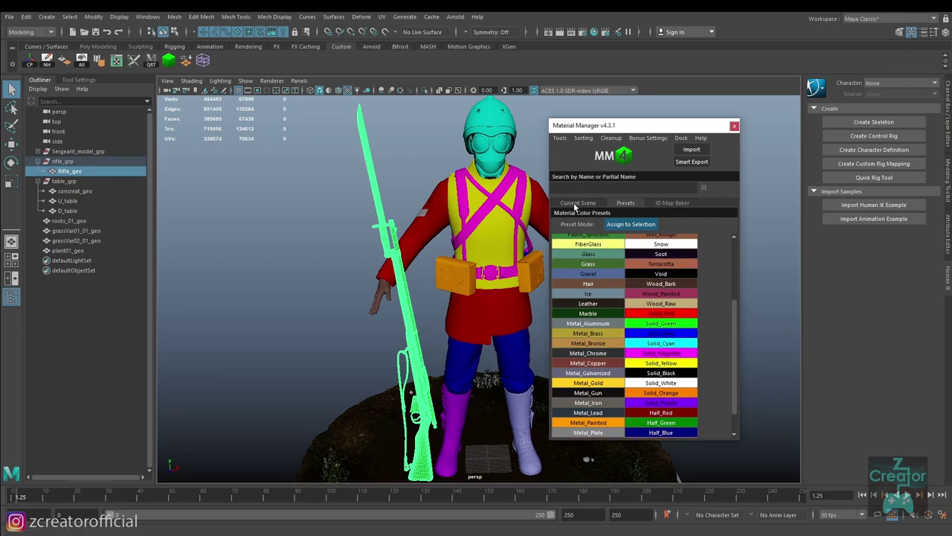
click(633, 203)
scroll(down, 3)
click(395, 332)
click(409, 331)
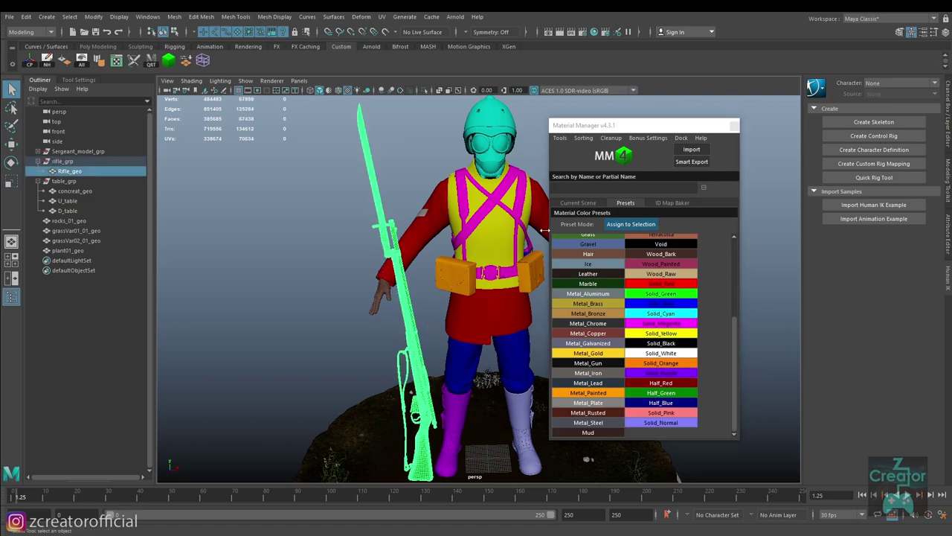
click(565, 181)
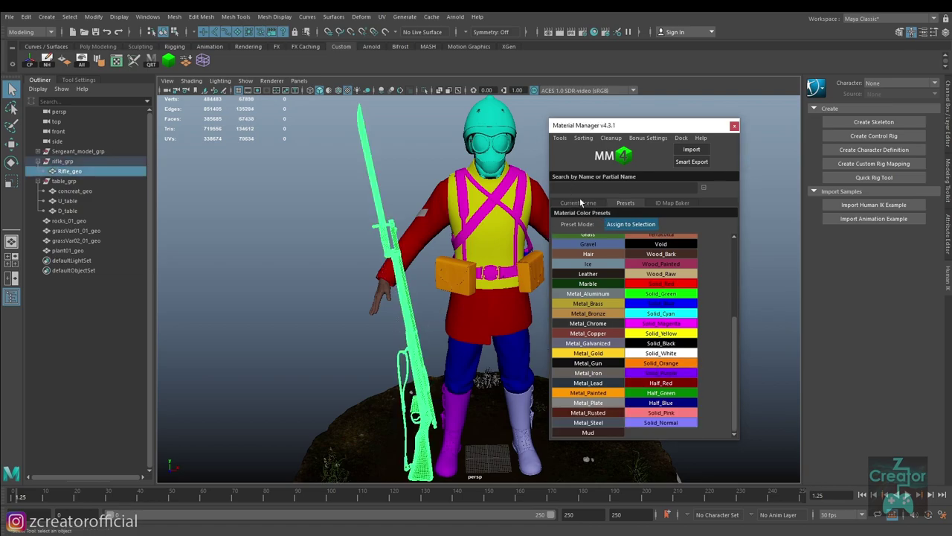
click(581, 202)
Open the L_shoe and R_shoe Phong materials, cancelling a rename so R_shoe keeps its name.
double_click(563, 325)
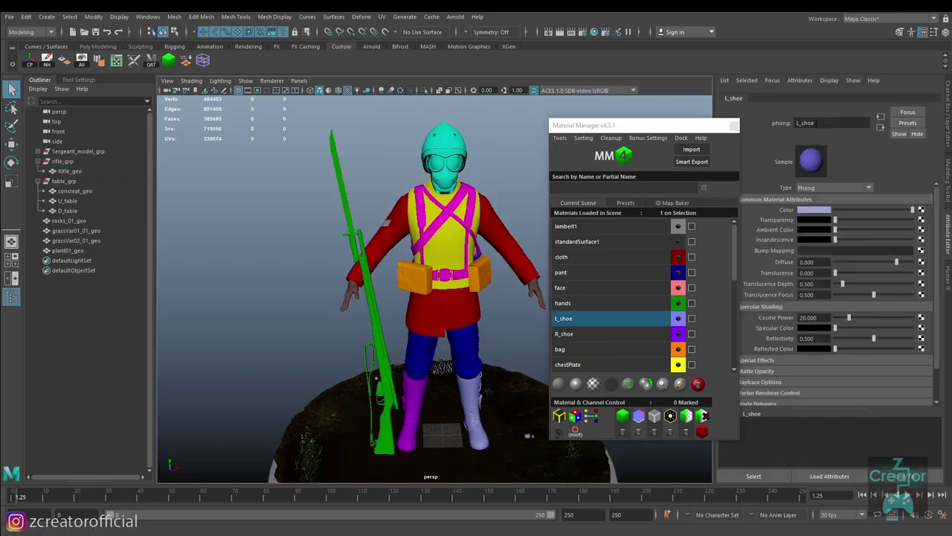
click(570, 334)
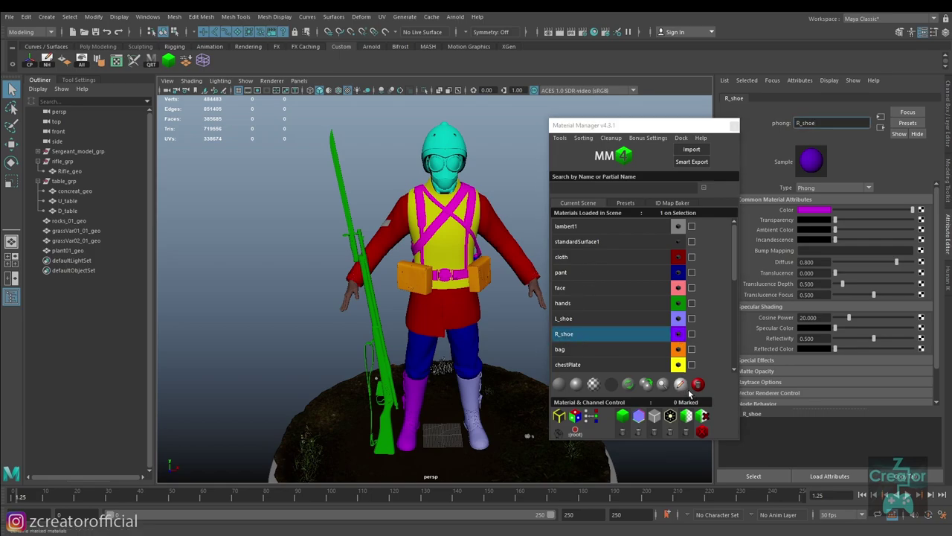
click(681, 386)
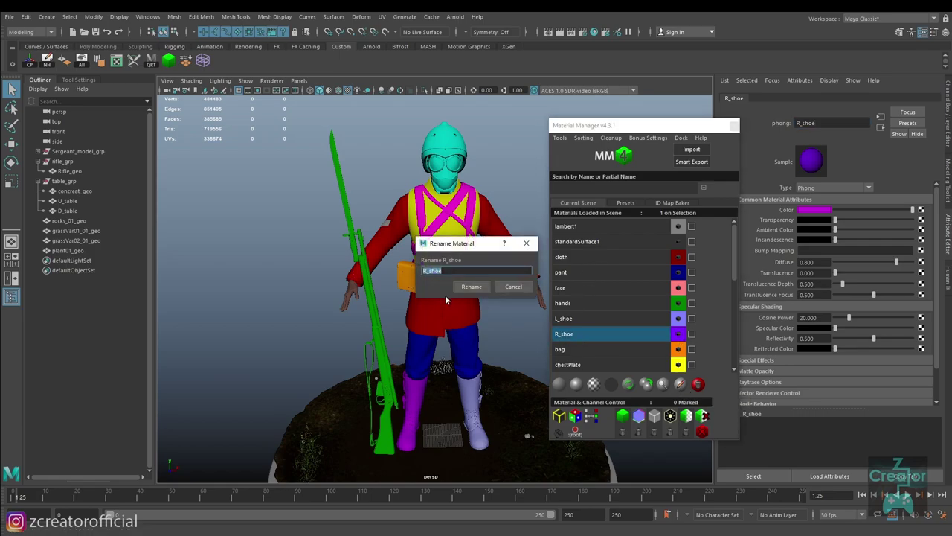
click(514, 286)
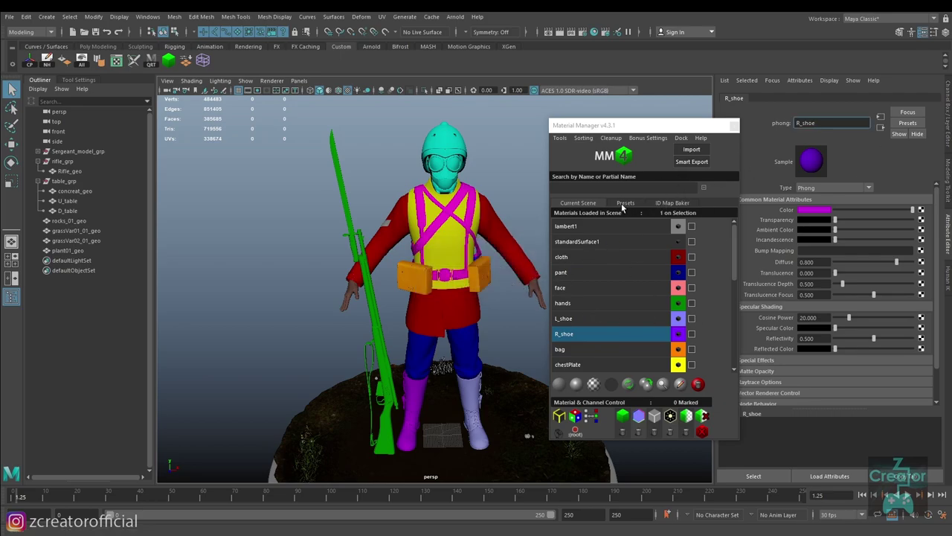
click(625, 203)
click(579, 203)
Select the coat and head meshes to view their cloth and headAss Phong materials.
drag(417, 223, 477, 232)
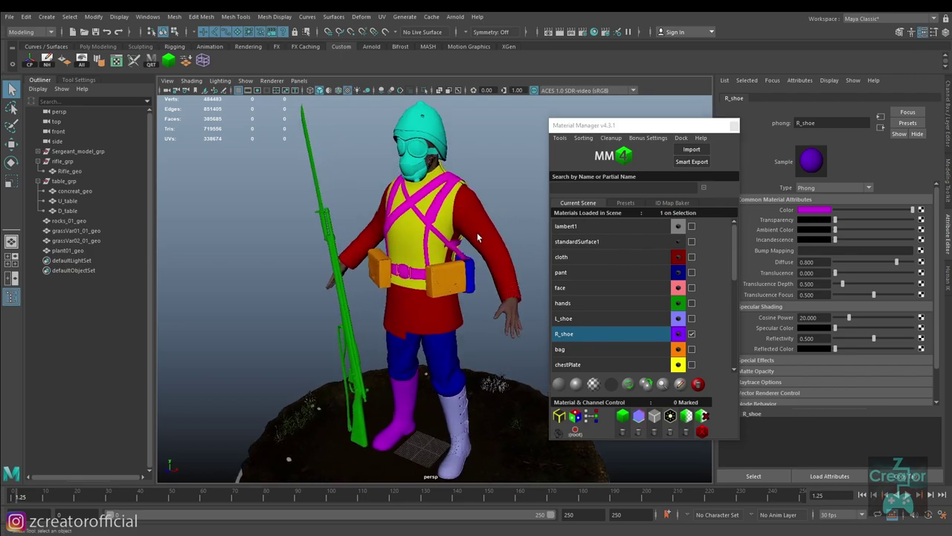
click(483, 235)
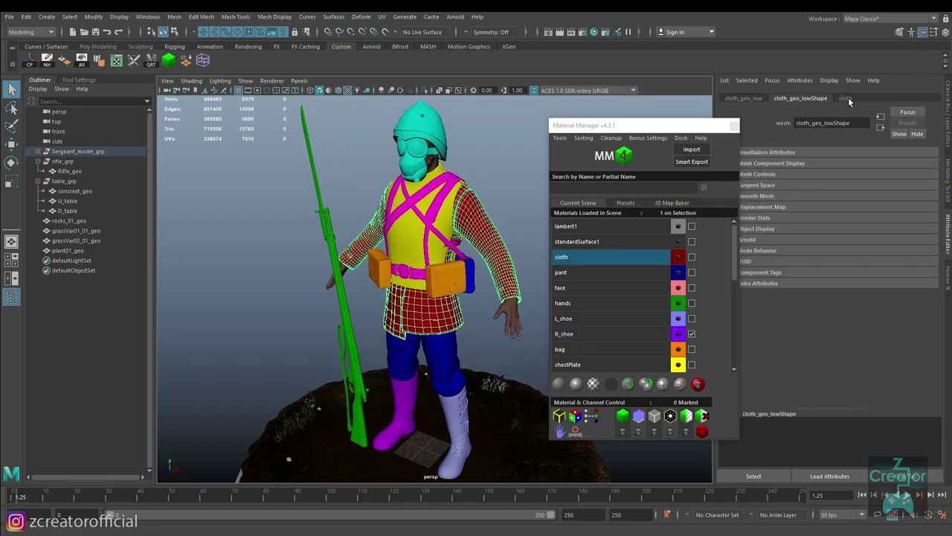
click(846, 99)
drag(827, 123, 744, 123)
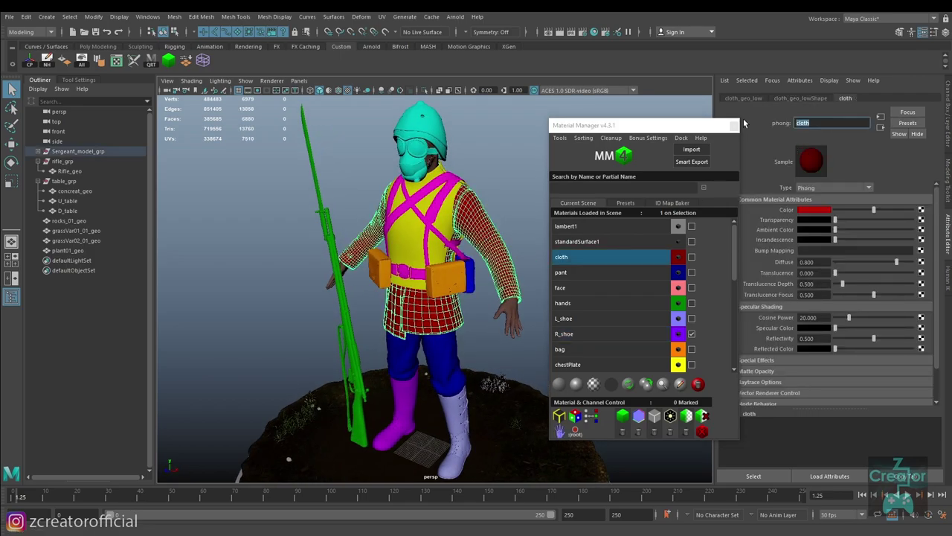
click(414, 157)
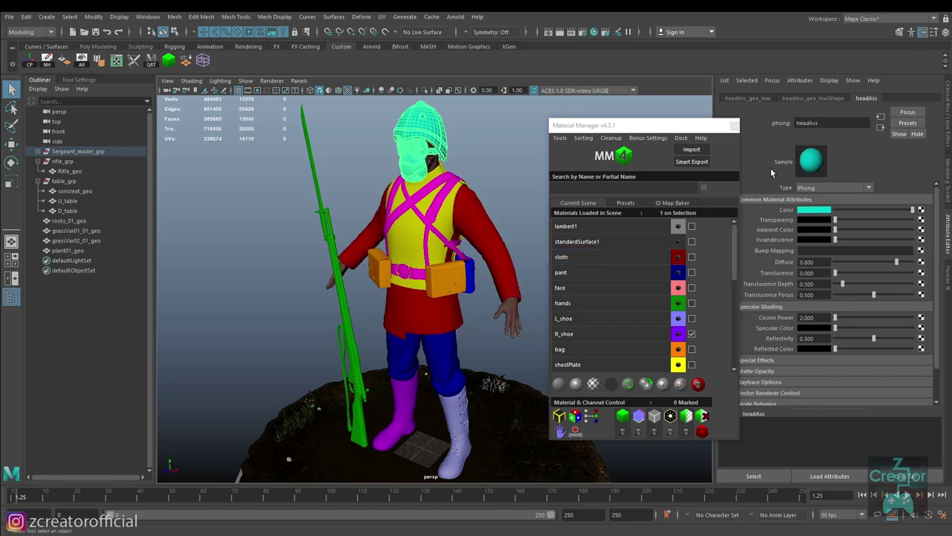
drag(487, 162, 447, 171)
scroll(up, 3)
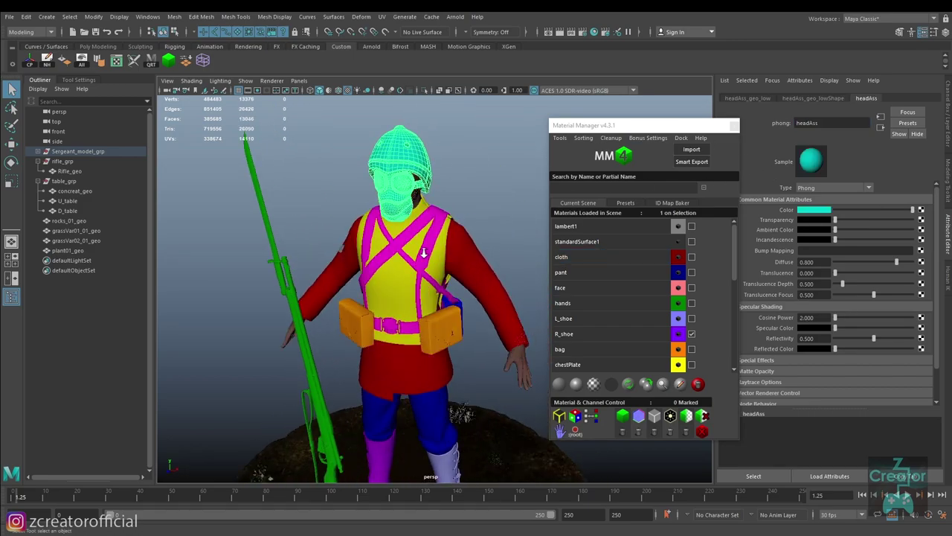
double_click(824, 124)
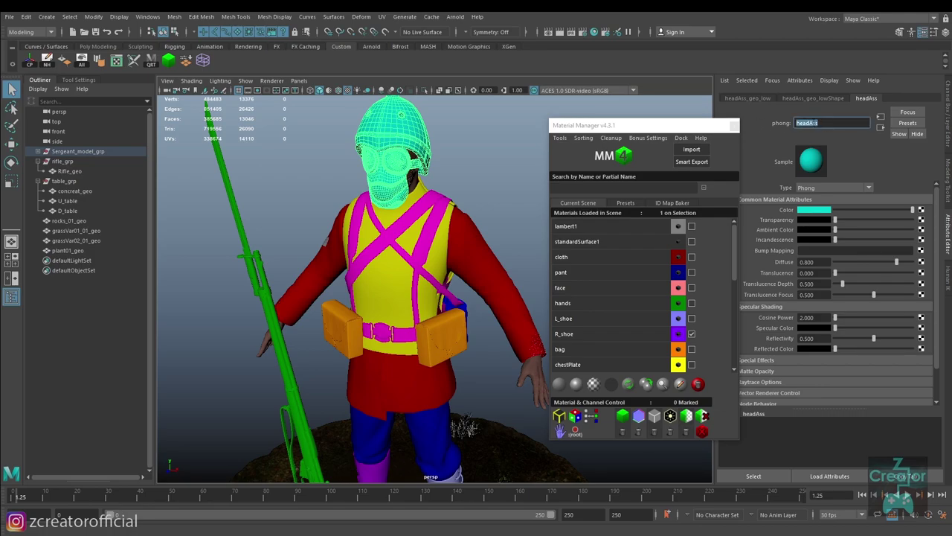
Check the sleeves, belts and pants meshes, then show the pants' UV layout.
click(466, 233)
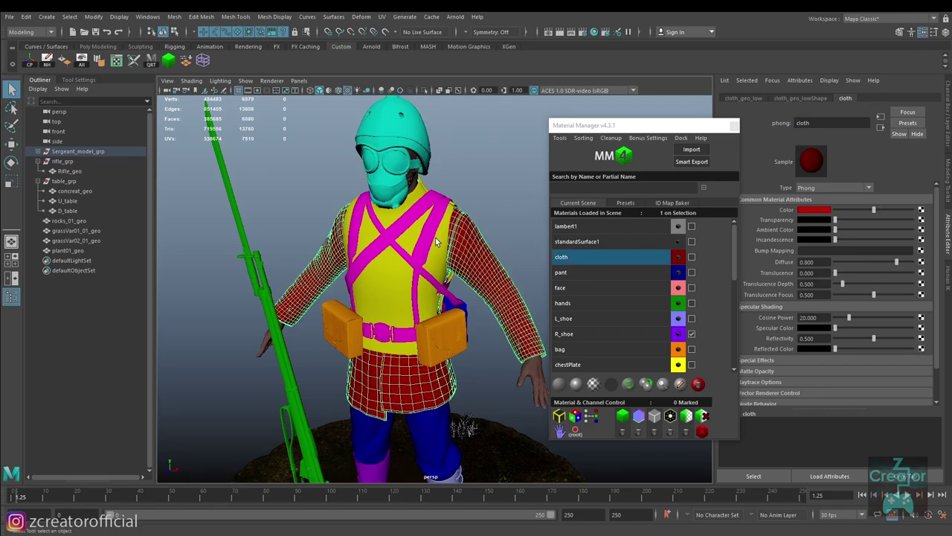
click(437, 242)
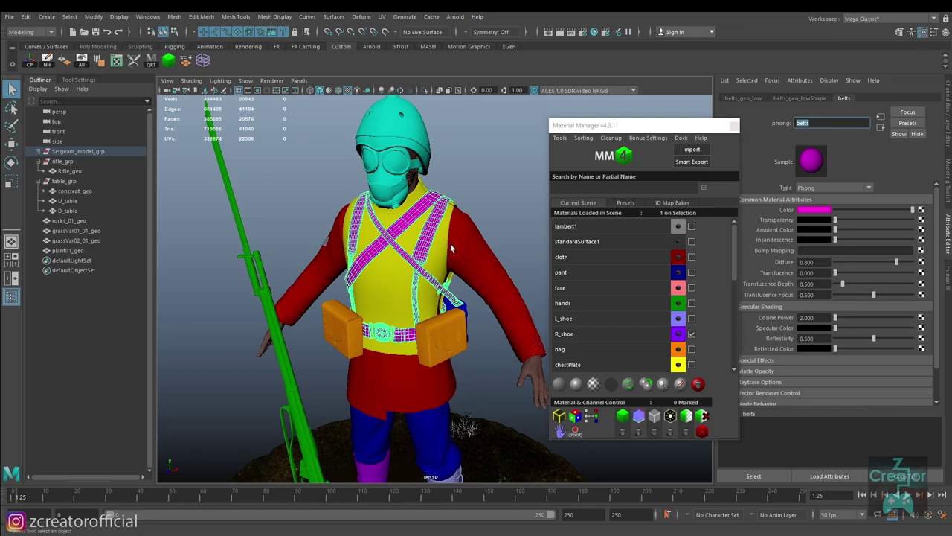
drag(428, 238, 413, 246)
scroll(up, 3)
click(411, 298)
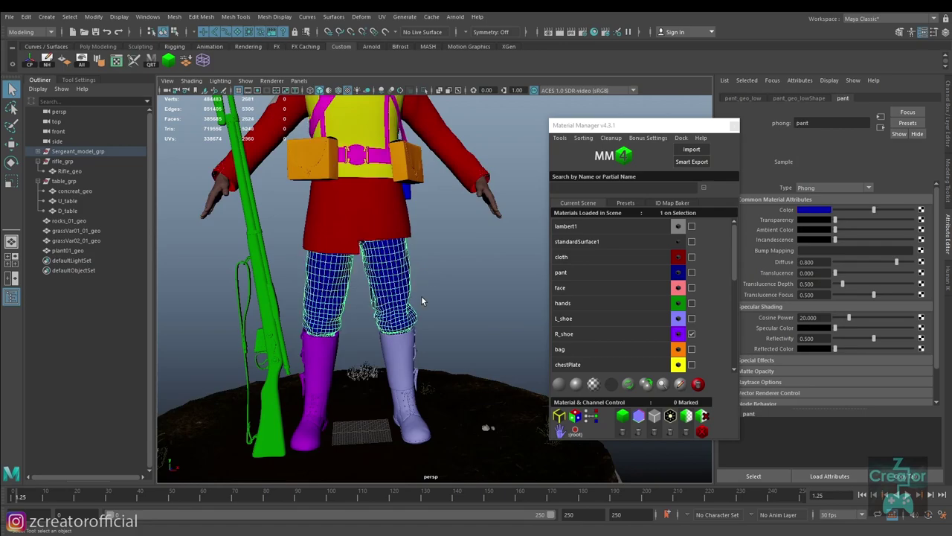
drag(421, 301, 418, 294)
scroll(up, 3)
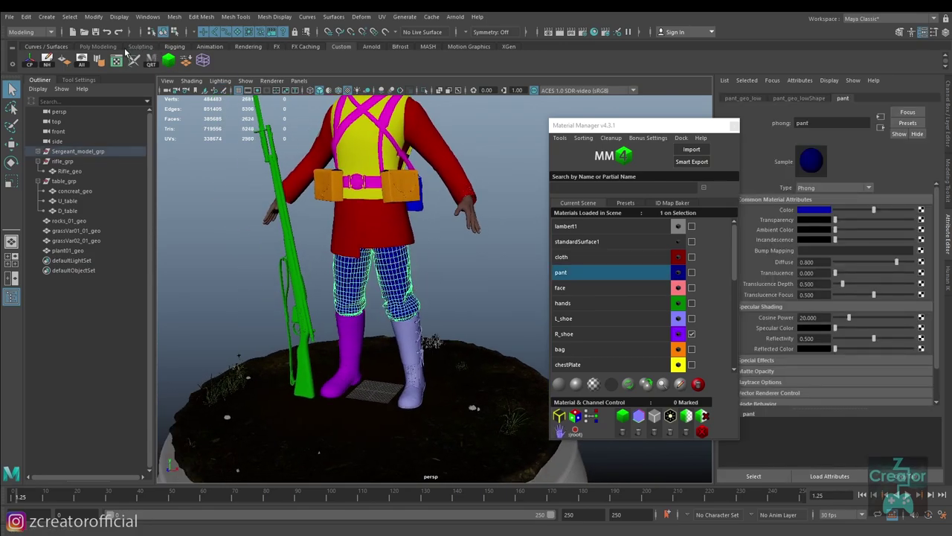
click(116, 60)
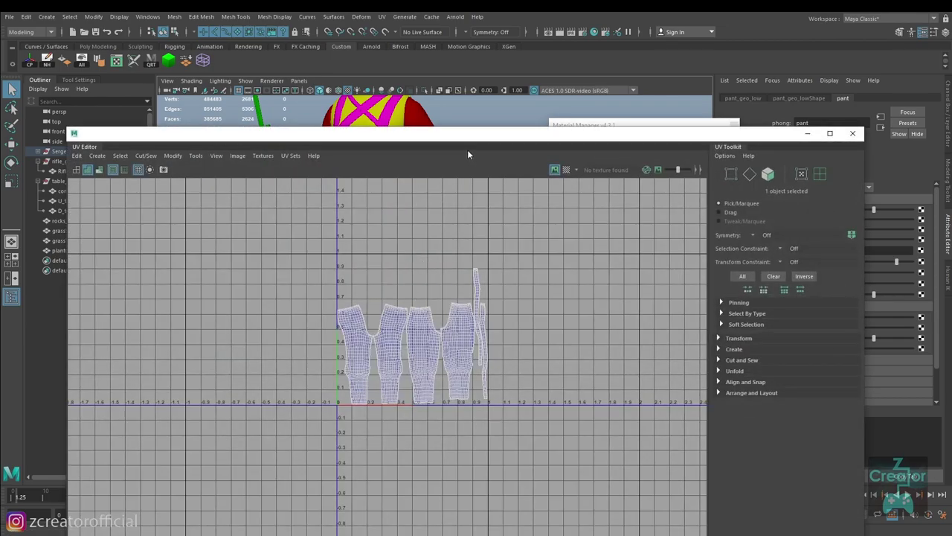
Lower the UV Editor and check the UVs of both shoes, hands, chest plate and head.
drag(468, 154, 425, 354)
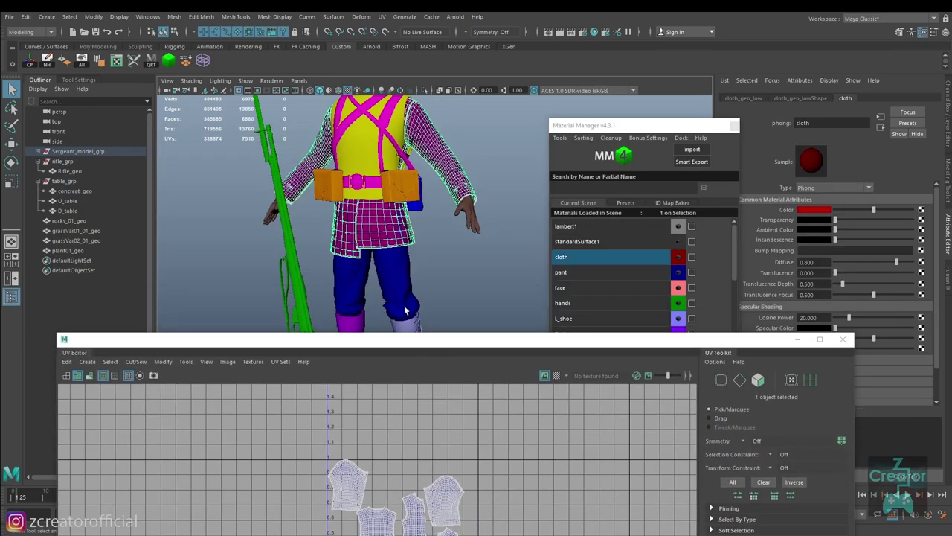
click(406, 327)
click(360, 328)
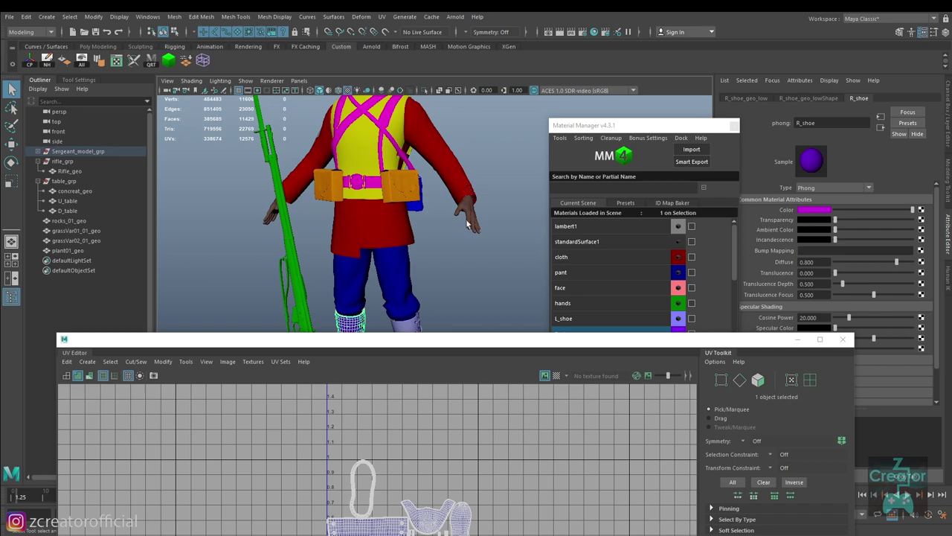
click(470, 221)
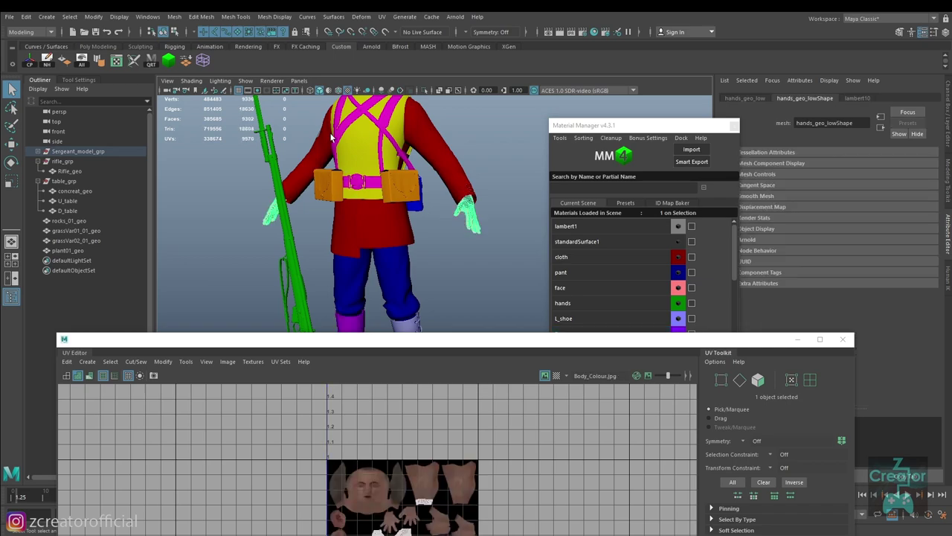
click(352, 154)
drag(387, 161, 374, 157)
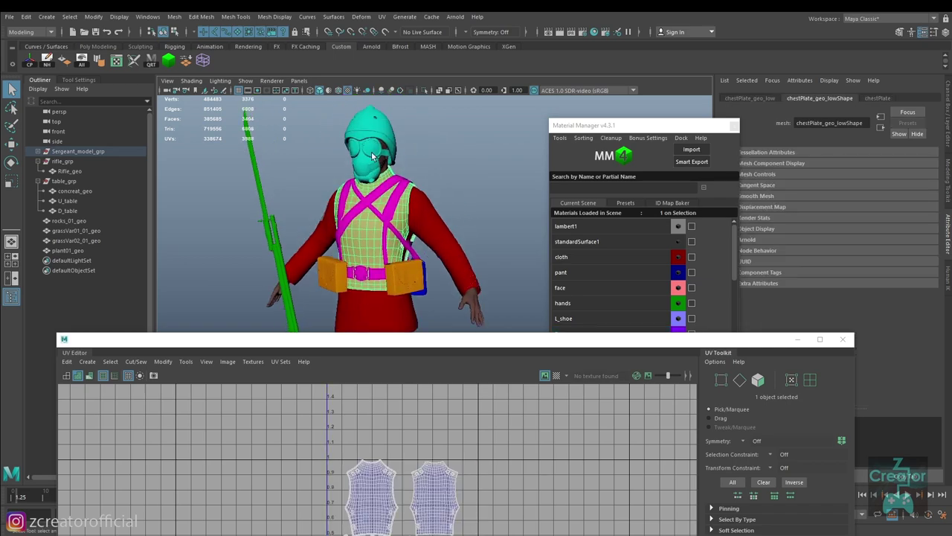
click(365, 155)
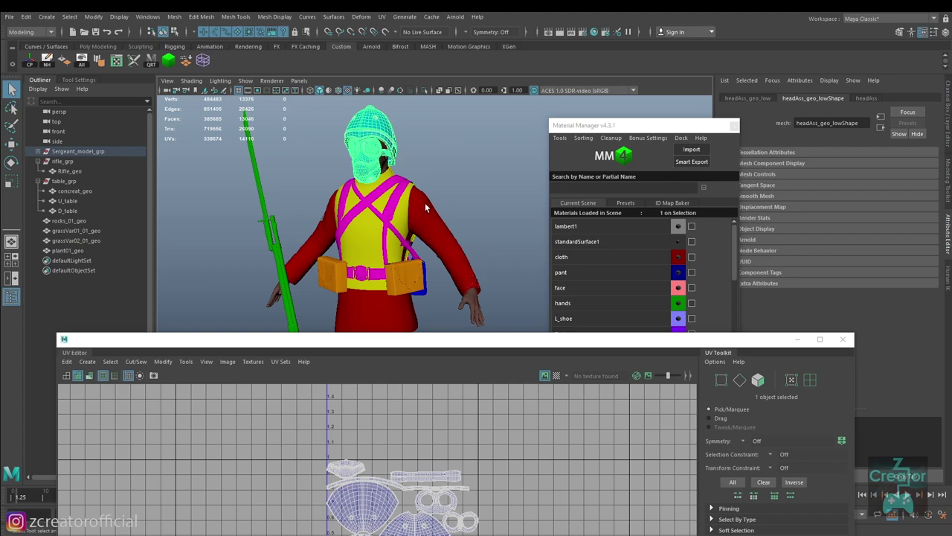
Orbit to face the soldier, minimize the UV Editor and clear the selection.
drag(429, 191, 450, 199)
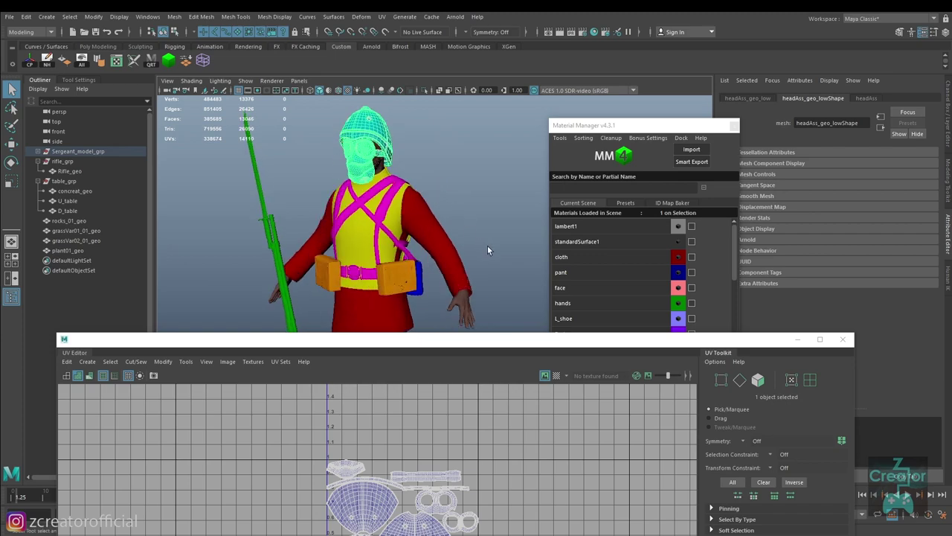
drag(505, 248, 406, 226)
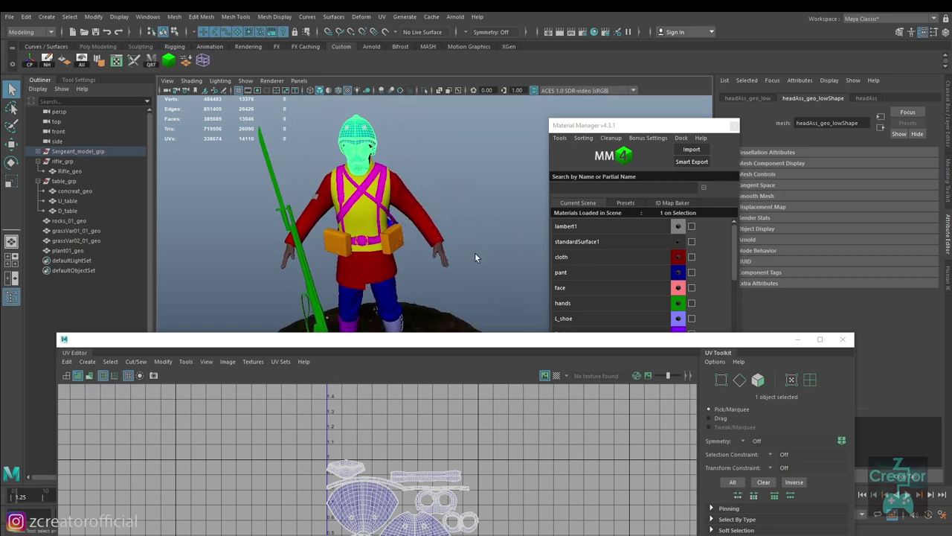
drag(475, 257, 503, 302)
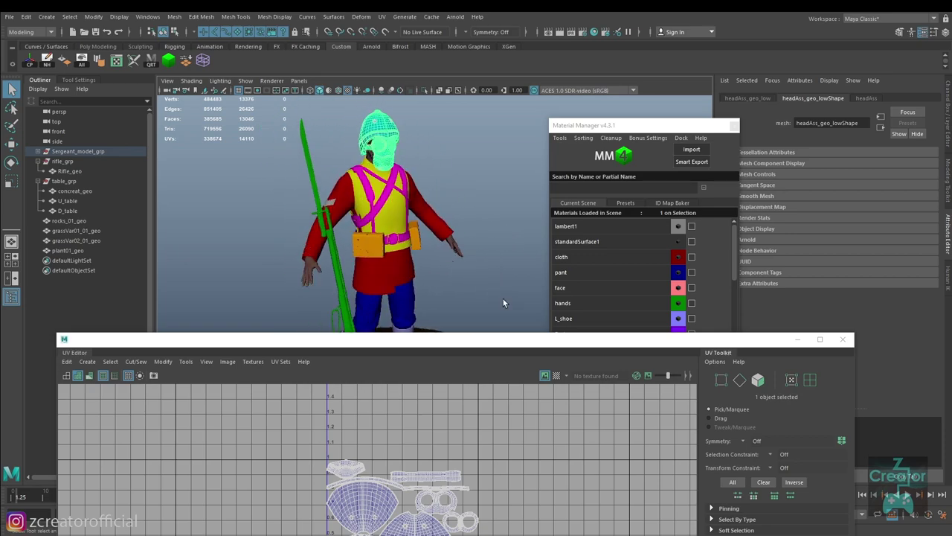
drag(595, 345, 571, 345)
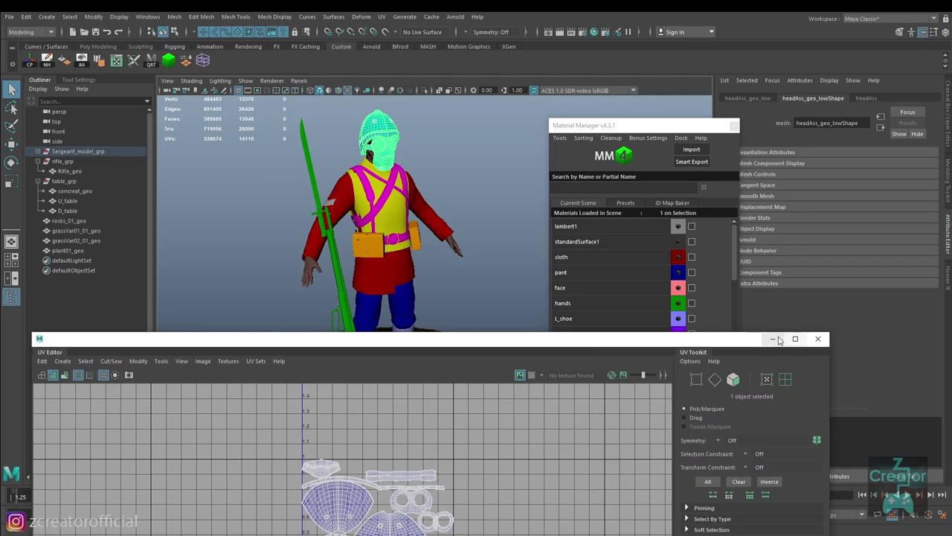
click(774, 339)
click(502, 275)
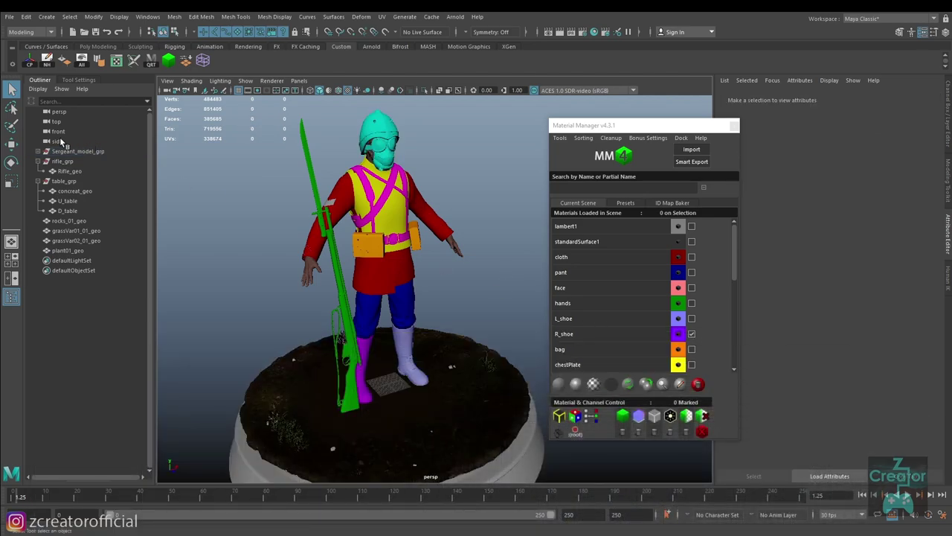
Collapse table_grp and rifle_grp, then select the rifle, table and Sergeant groups in turn.
click(42, 181)
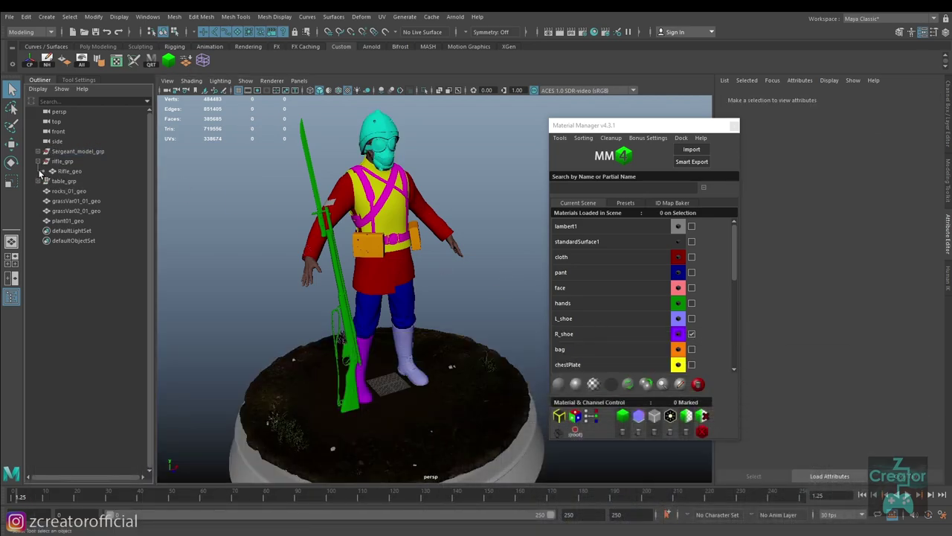
click(38, 160)
click(65, 162)
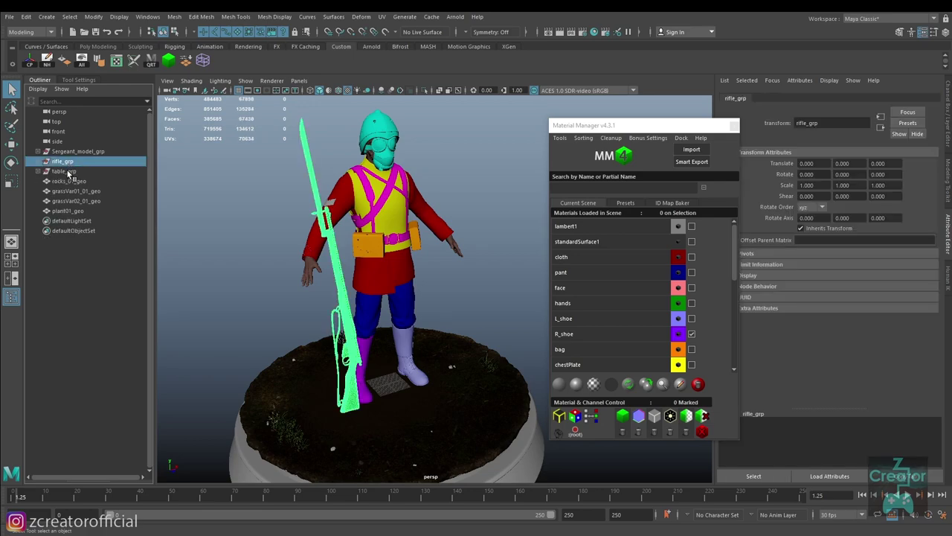
click(66, 172)
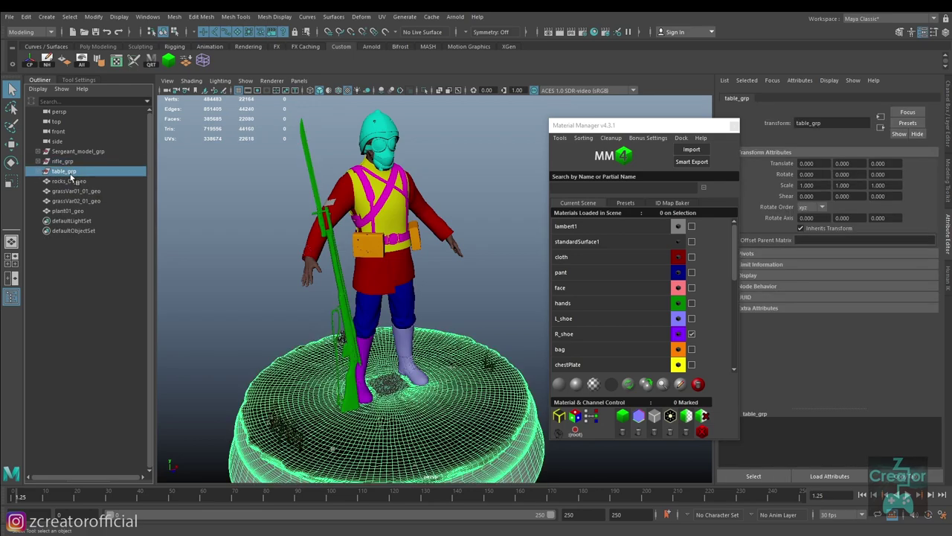
click(52, 162)
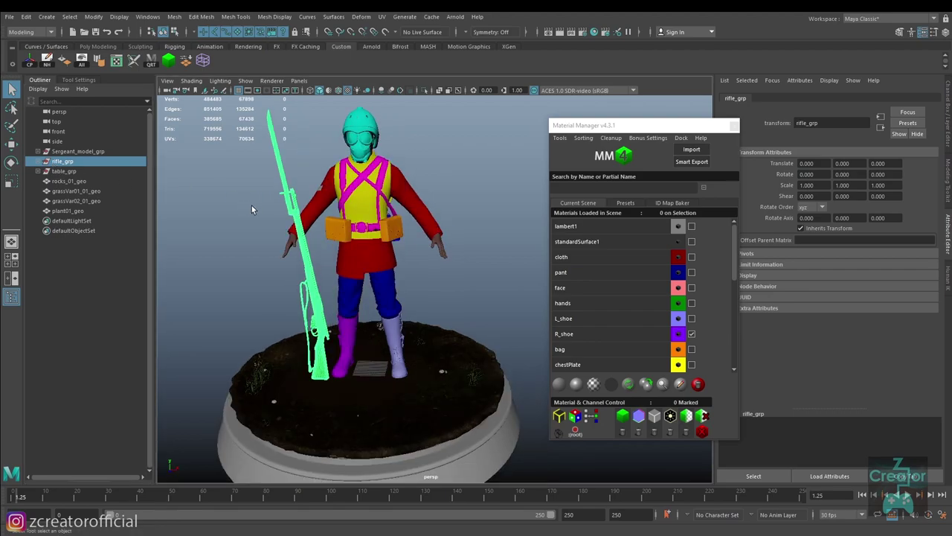
drag(76, 162, 87, 165)
click(77, 152)
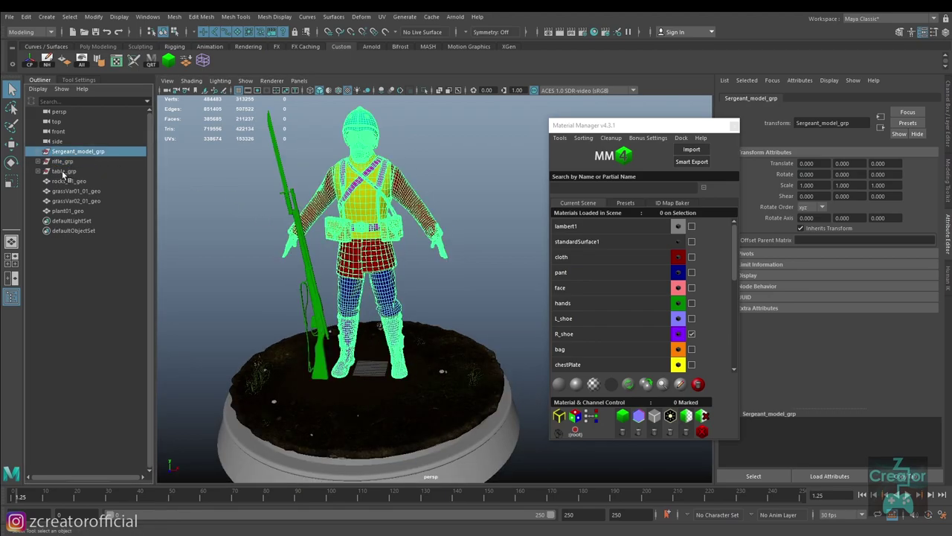
click(64, 172)
Select rocks_01_geo, the two grass variants and plant01_geo in the Outliner.
drag(402, 327, 372, 312)
click(68, 181)
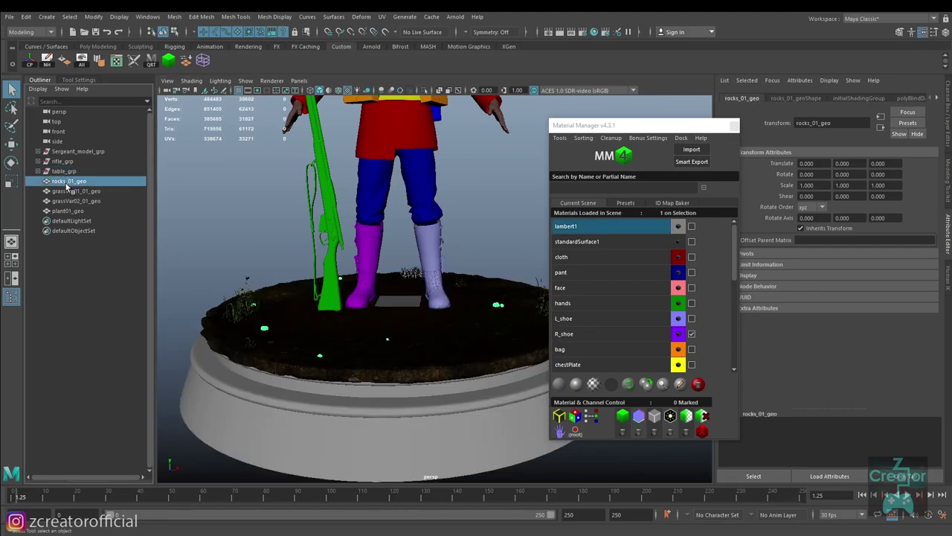
click(68, 191)
click(75, 200)
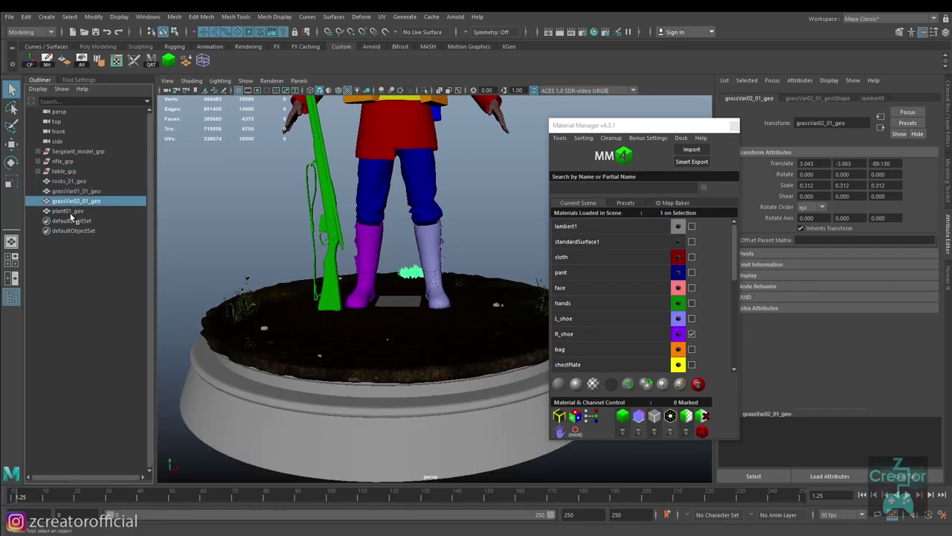
click(70, 212)
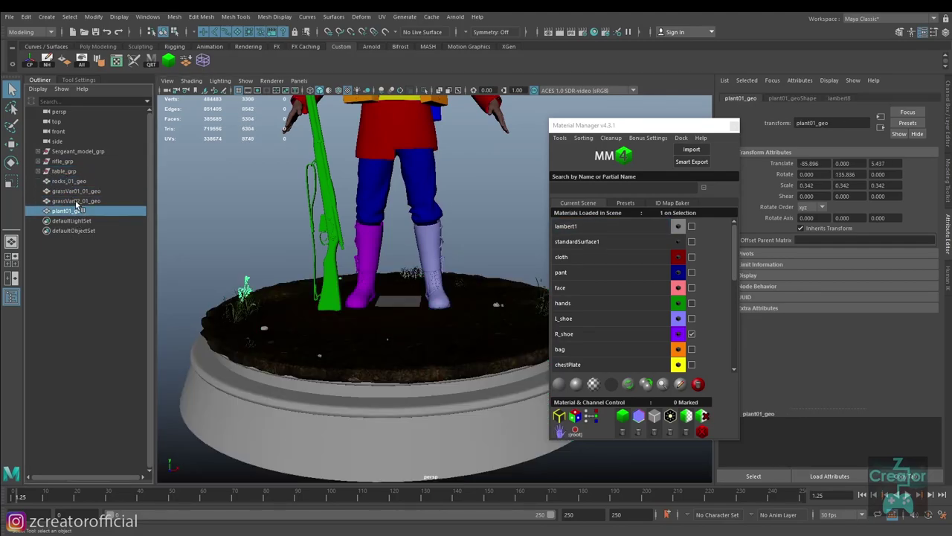
click(74, 191)
Zoom in low over the grass clump on the base, then deselect it.
drag(392, 310, 324, 290)
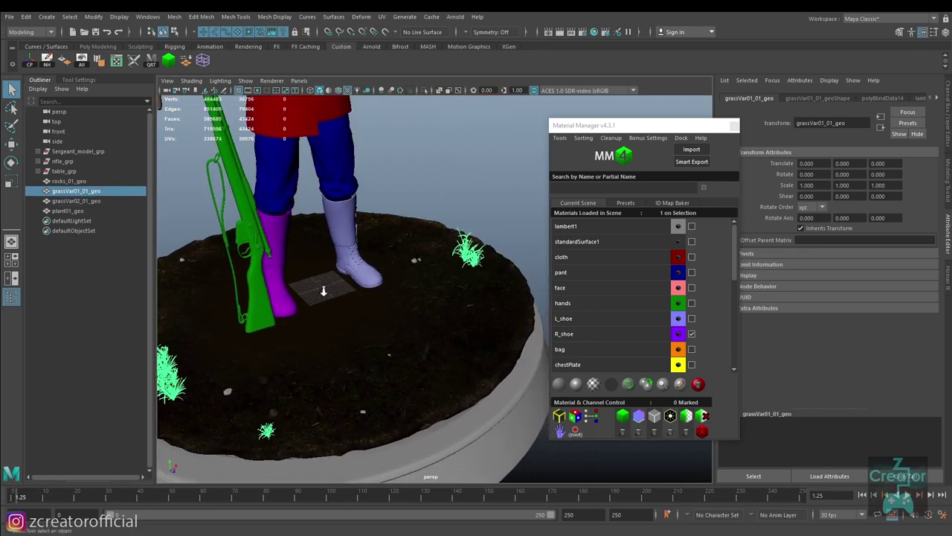
scroll(up, 3)
scroll(up, 3)
scroll(up, 3)
scroll(up, 3)
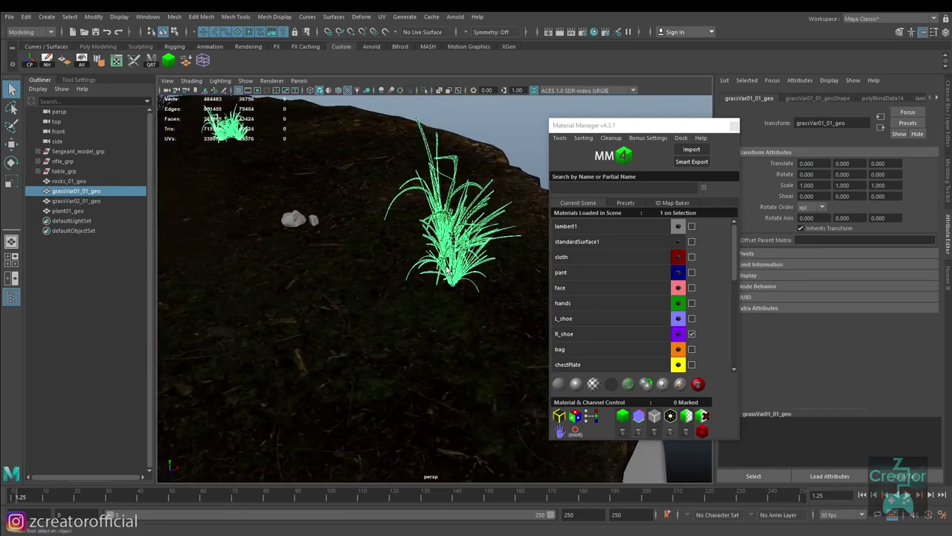
drag(447, 270, 372, 312)
scroll(up, 3)
scroll(down, 3)
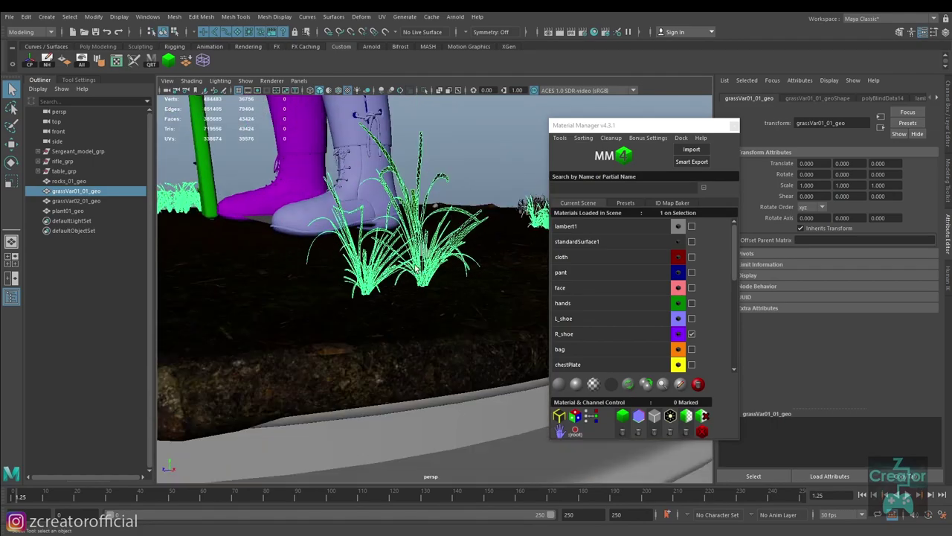
drag(415, 267, 414, 293)
click(463, 230)
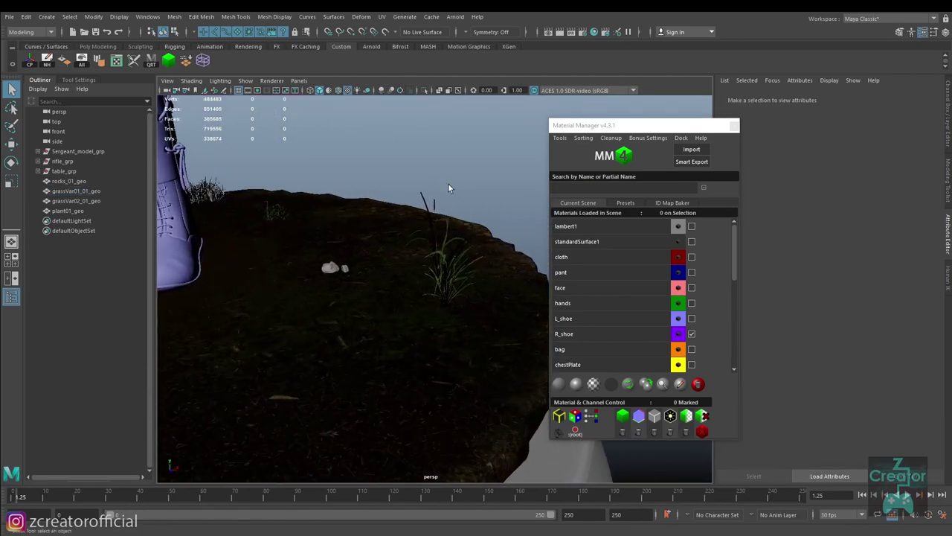
Pull back to the full character and expand Sergeant_model_grp to list its meshes.
drag(374, 157, 313, 231)
click(47, 151)
click(38, 151)
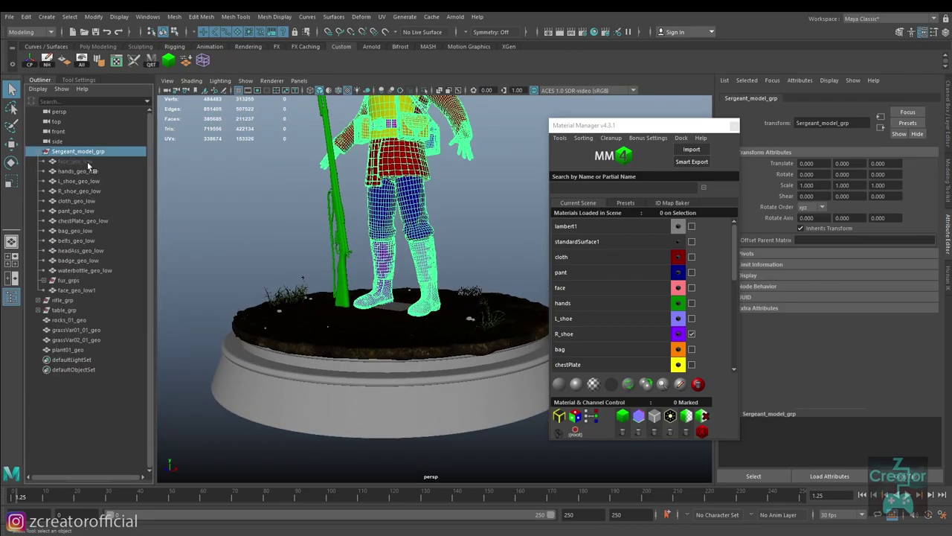
Frame the character group and collapse Sergeant_model_grp in the Outliner.
key(f)
click(10, 16)
mouse_move(39, 181)
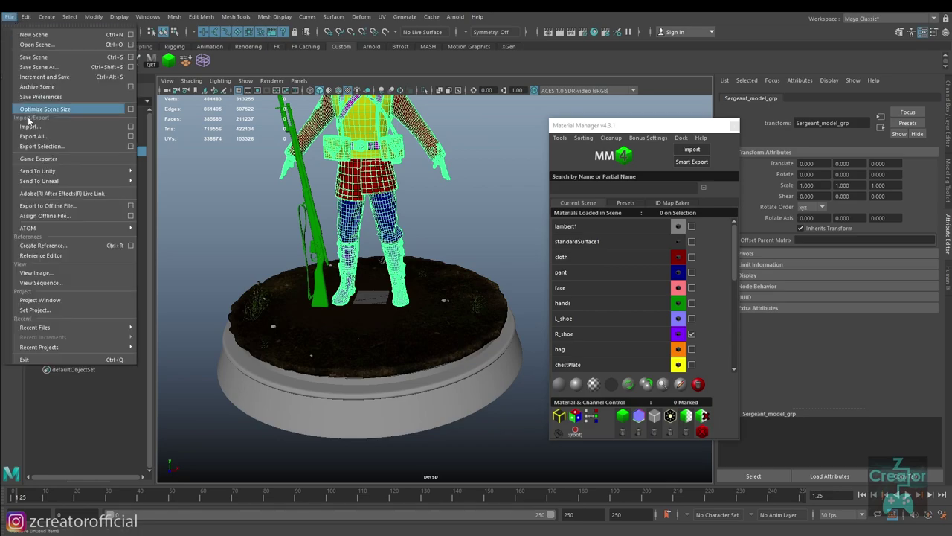
click(478, 194)
click(9, 17)
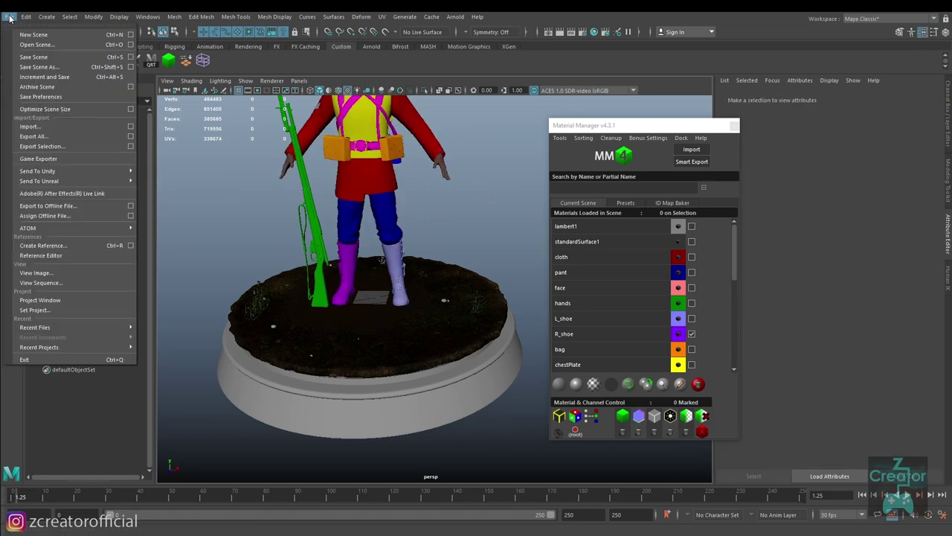
click(158, 189)
click(67, 151)
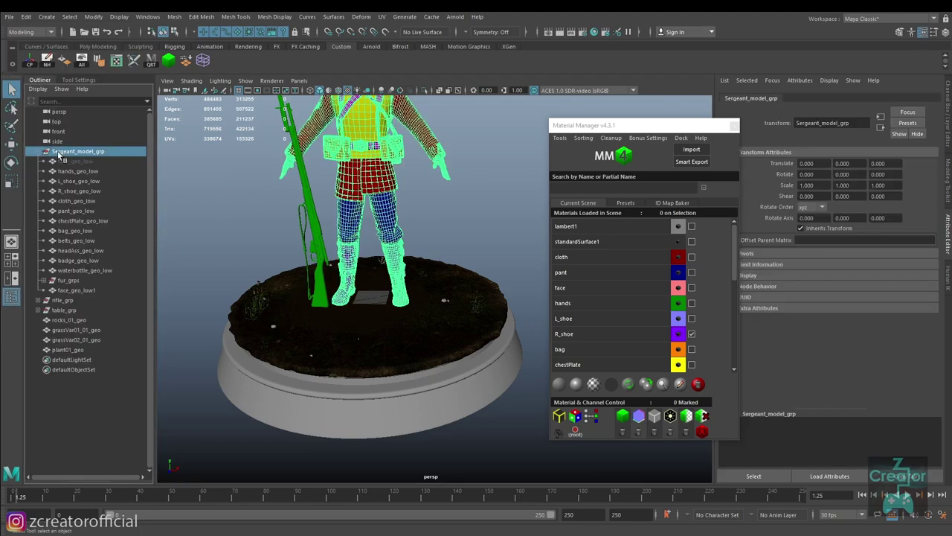
click(37, 151)
Select the coat mesh cloth_geo_low and zoom and orbit closely around the torso.
click(9, 16)
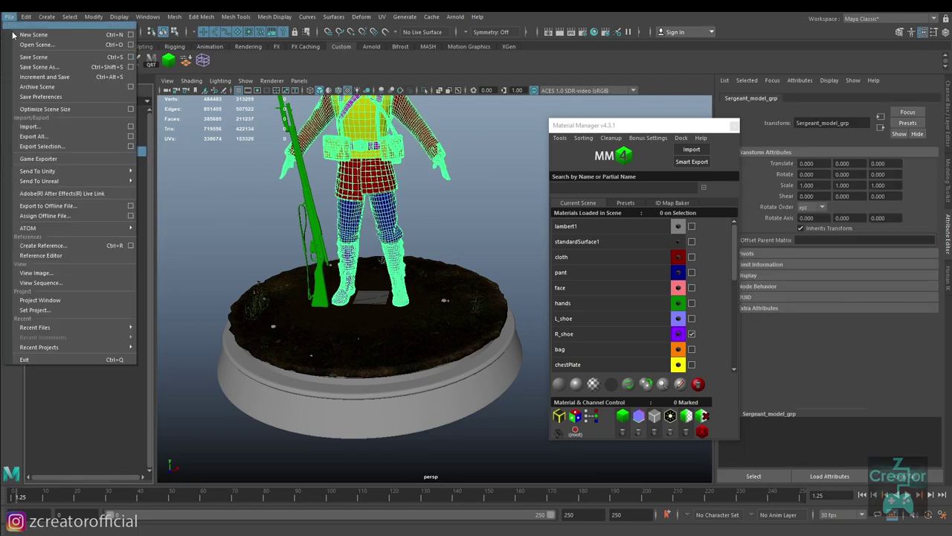
click(226, 200)
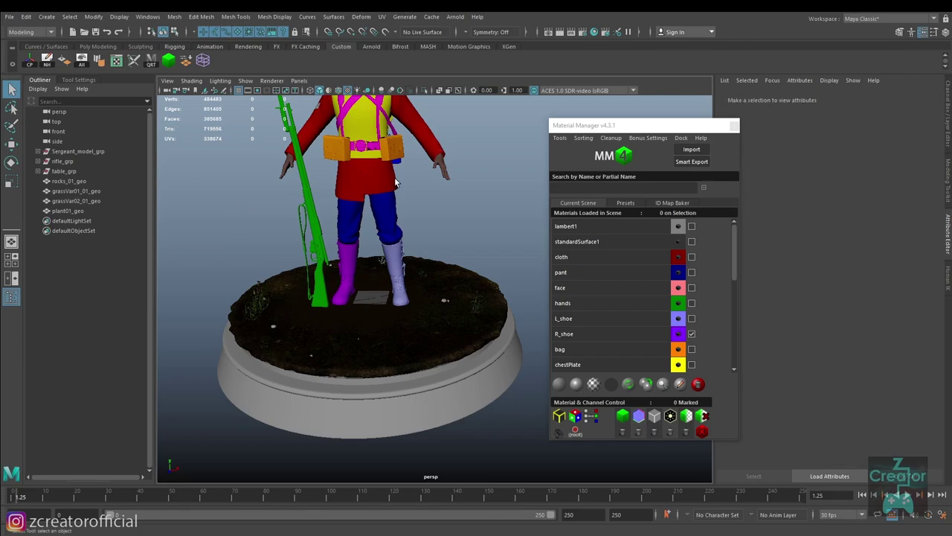
click(344, 222)
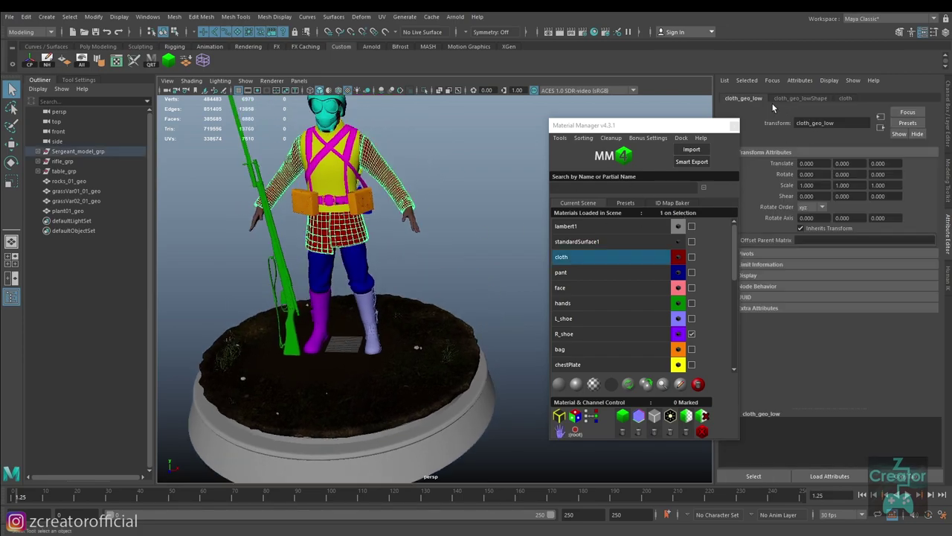
scroll(up, 3)
drag(402, 193, 474, 254)
scroll(up, 3)
scroll(up, 3)
drag(474, 253, 476, 227)
Deselect the coat, orbit the textured soldier, and select the waterbottle texture set.
click(475, 228)
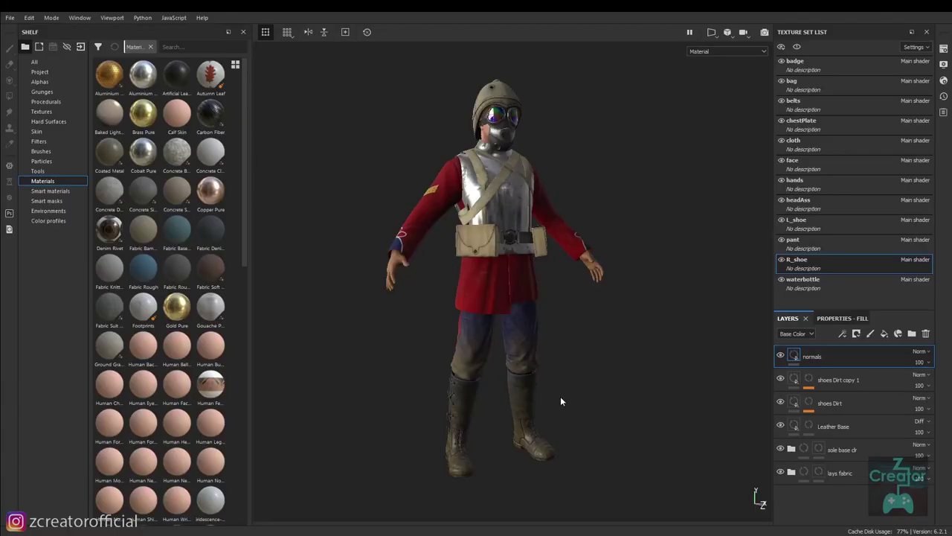
drag(429, 380, 402, 364)
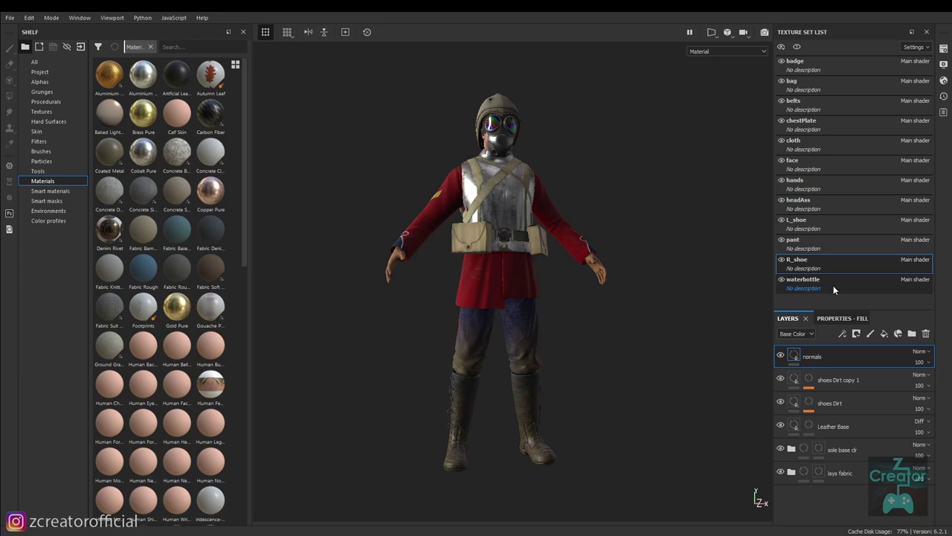
click(810, 289)
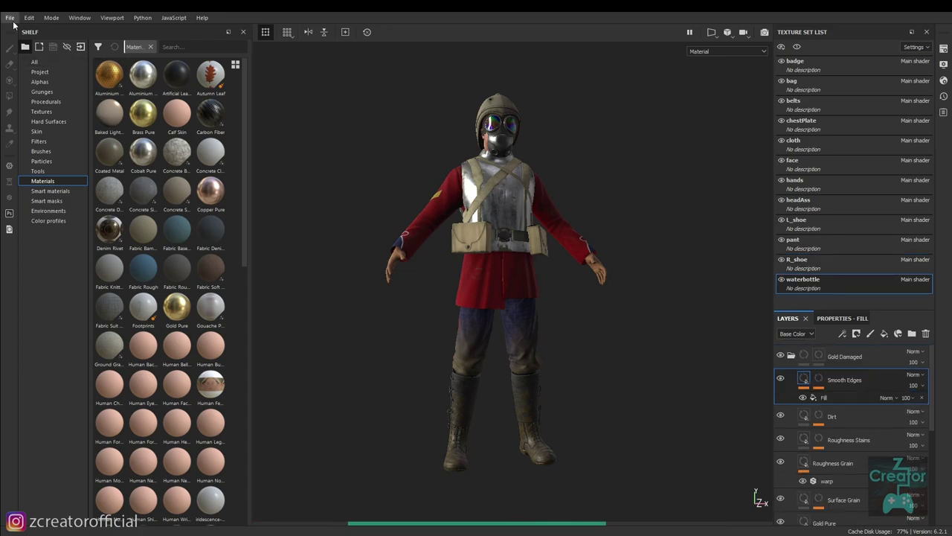
click(11, 20)
click(16, 29)
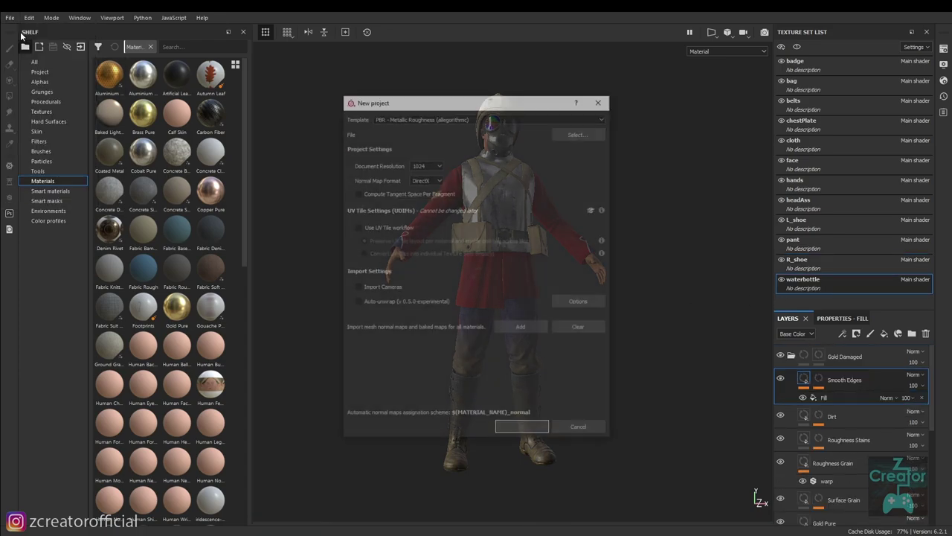
click(427, 165)
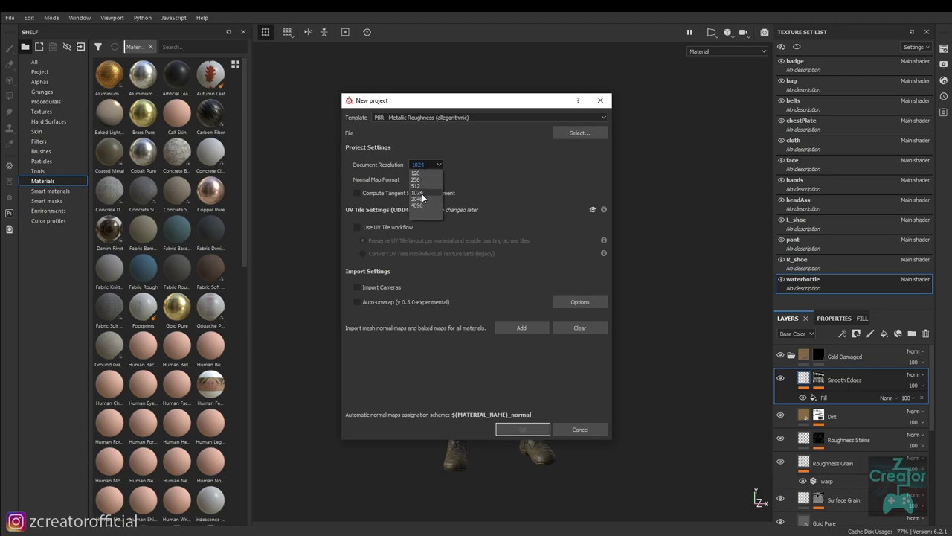
click(437, 120)
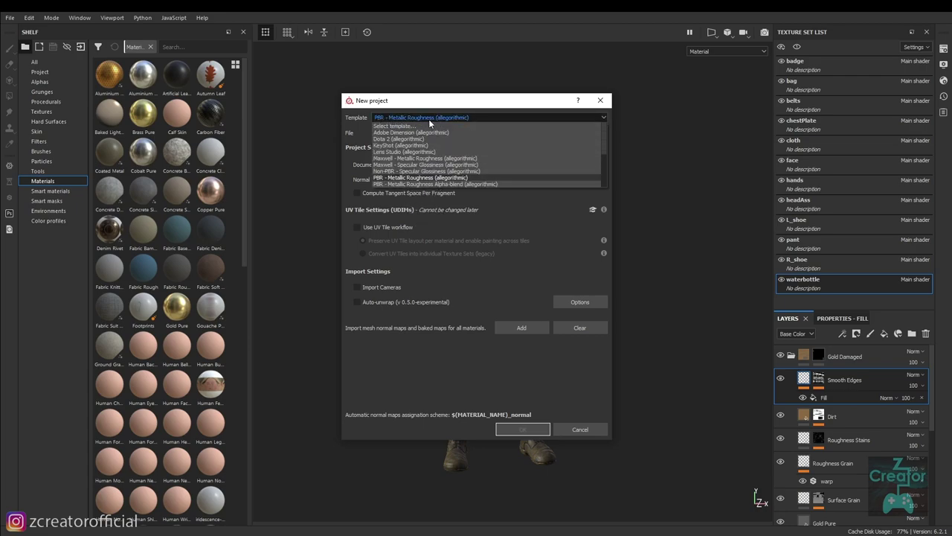
click(425, 119)
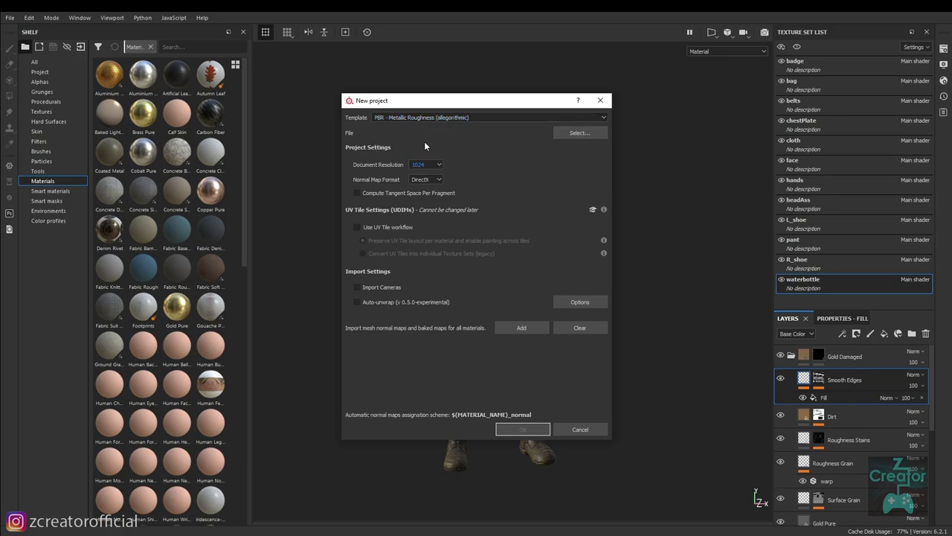
click(570, 135)
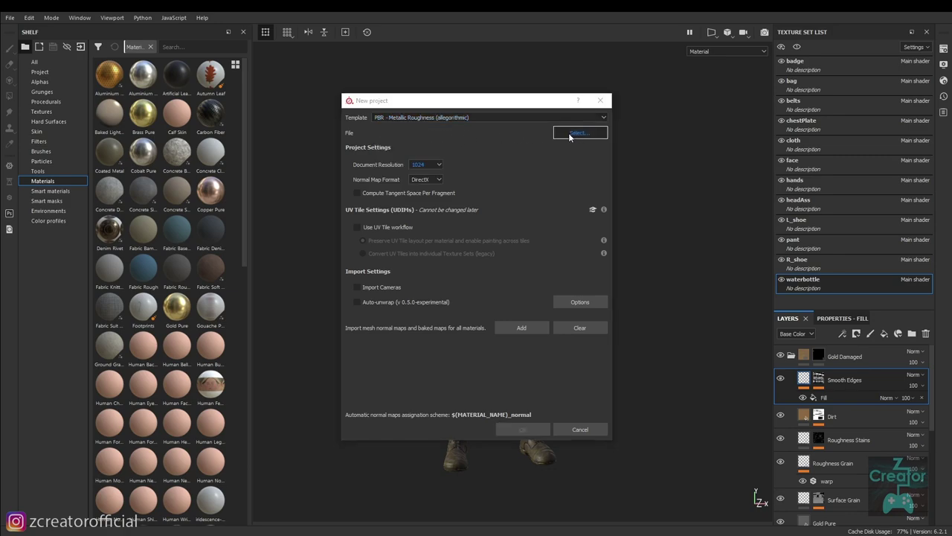
click(803, 116)
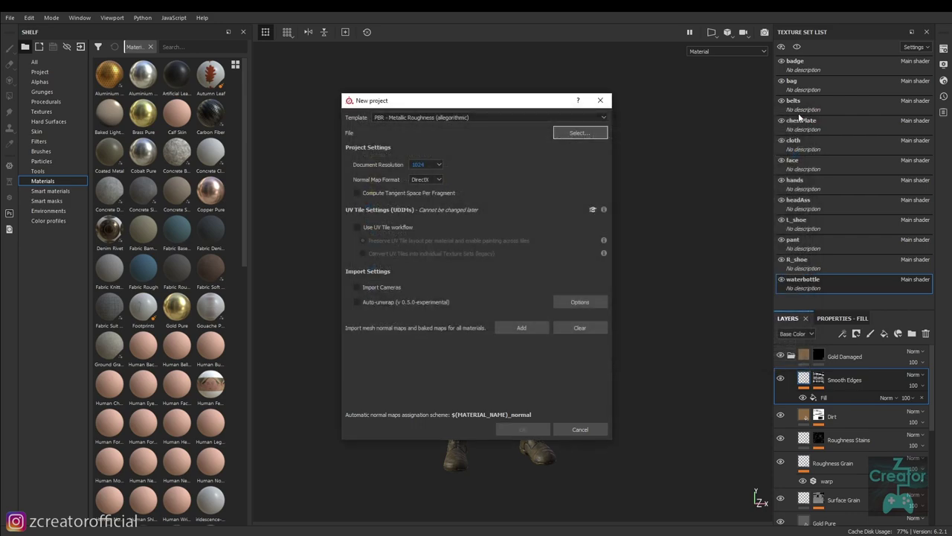
click(435, 164)
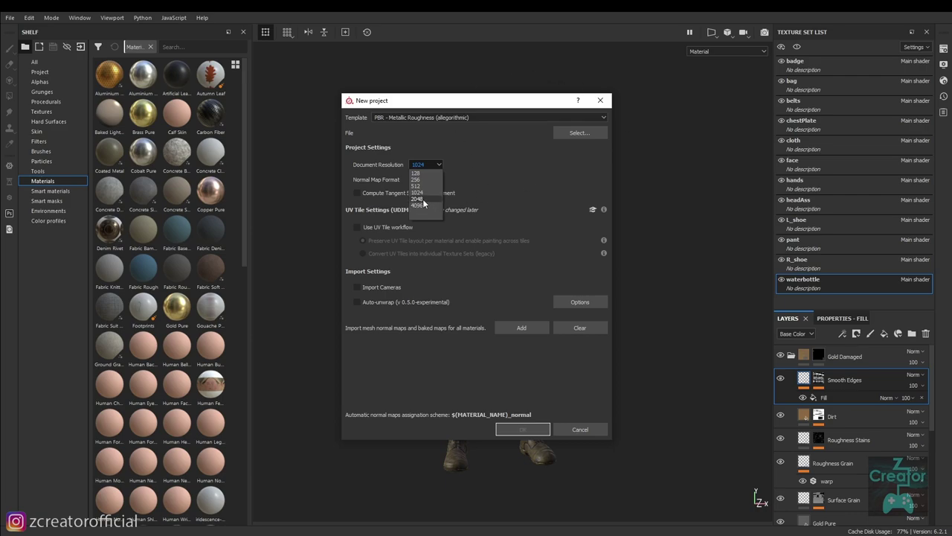
click(418, 192)
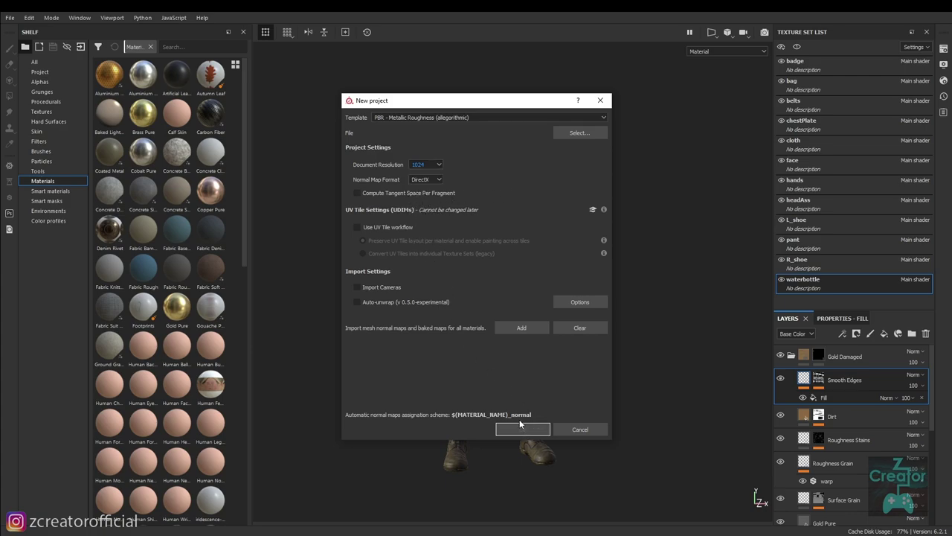
click(578, 134)
Cancel the new project, collapse Gold Damaged, hide Fabric Baseball Hat, and isolate waterbottle with Alt+Q.
click(579, 429)
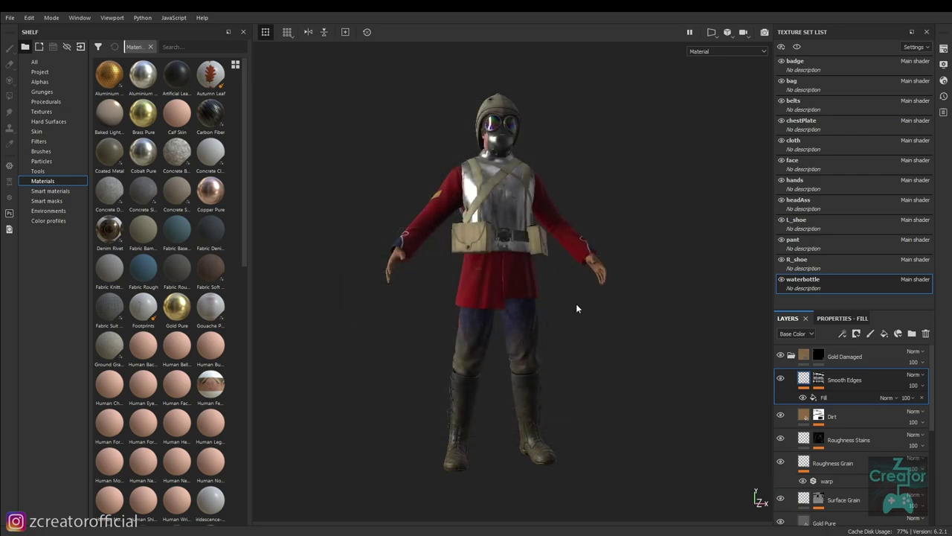
drag(576, 303, 592, 320)
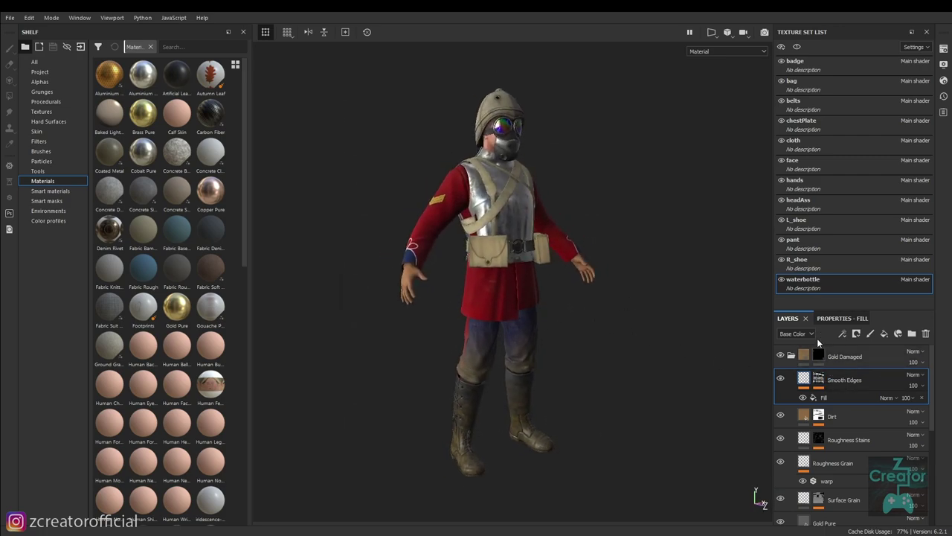
drag(536, 368, 640, 349)
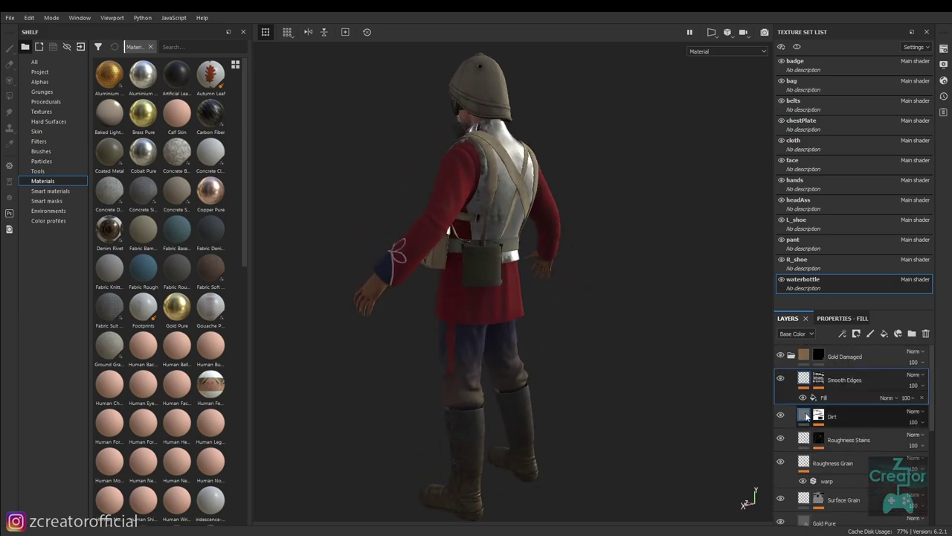
click(790, 356)
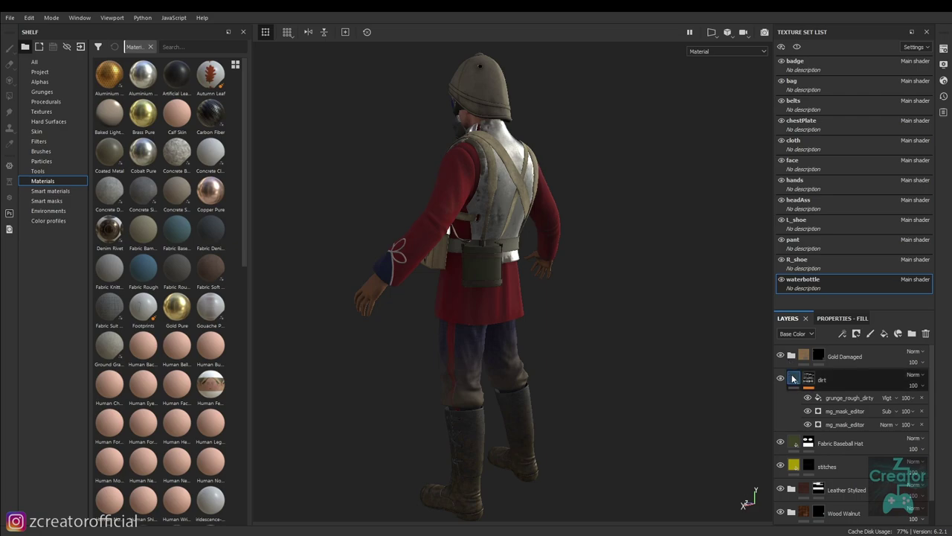
click(780, 442)
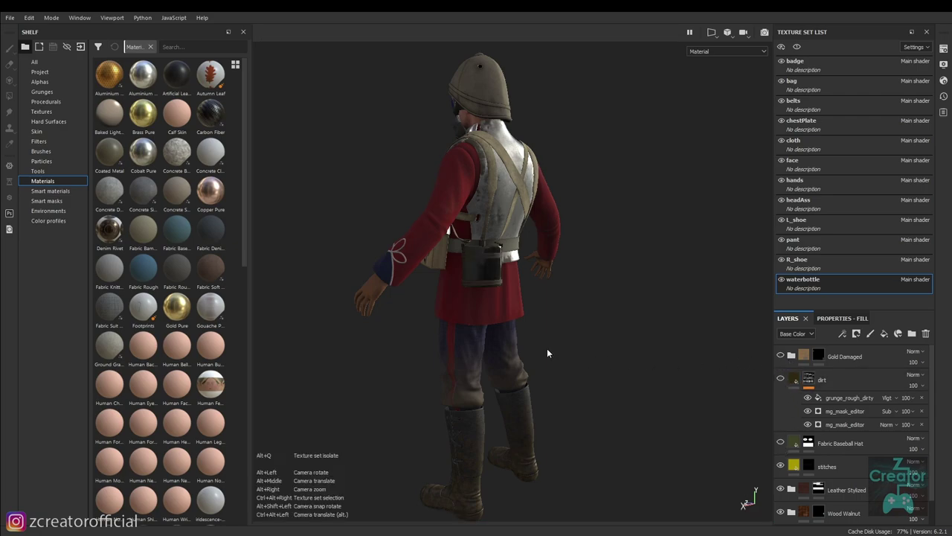
key(alt+q)
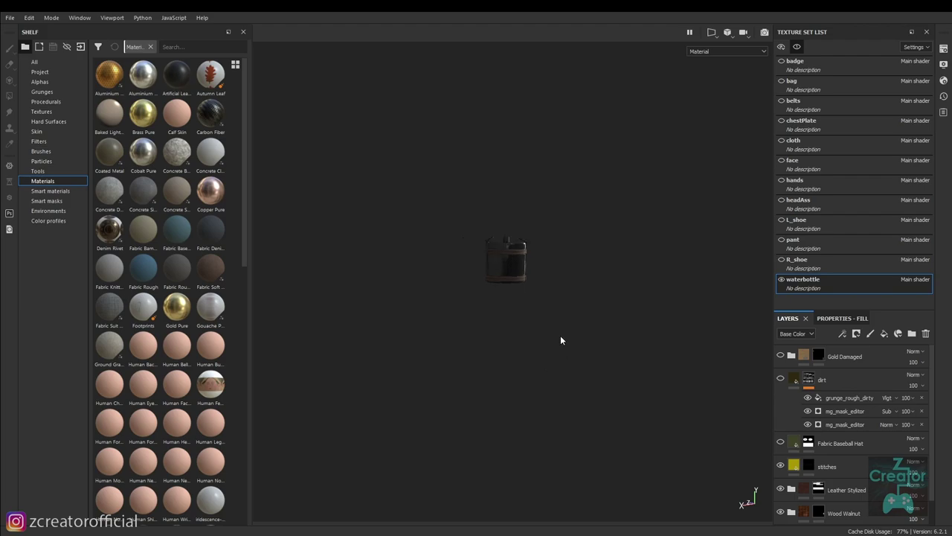
Hide the strap material and Plastic Glossy layers, then orbit the plain grey bottle upright.
drag(560, 335, 551, 340)
drag(654, 450, 638, 407)
scroll(down, 3)
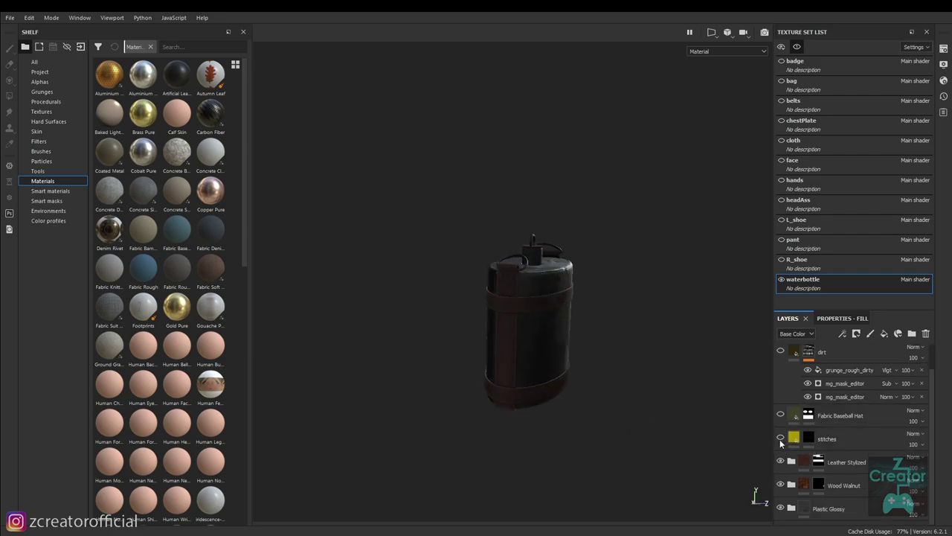
click(781, 483)
click(780, 507)
drag(610, 413, 515, 426)
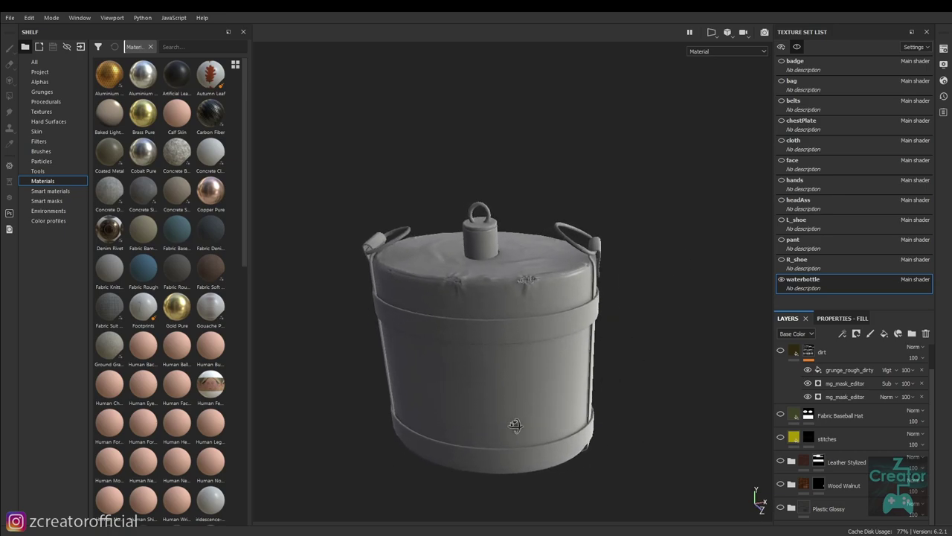
drag(515, 427, 518, 382)
drag(519, 382, 586, 398)
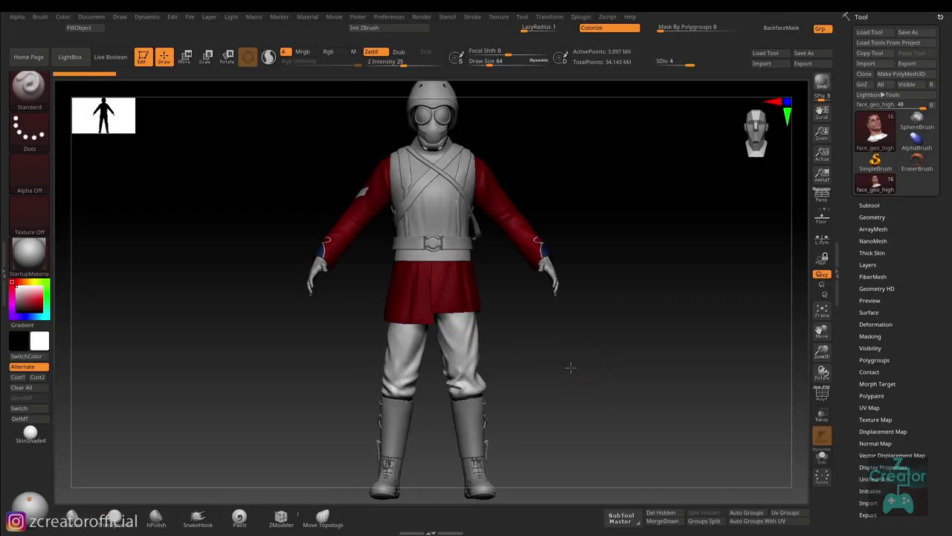
Hide the star subtool from the Subtool list.
drag(570, 367, 749, 393)
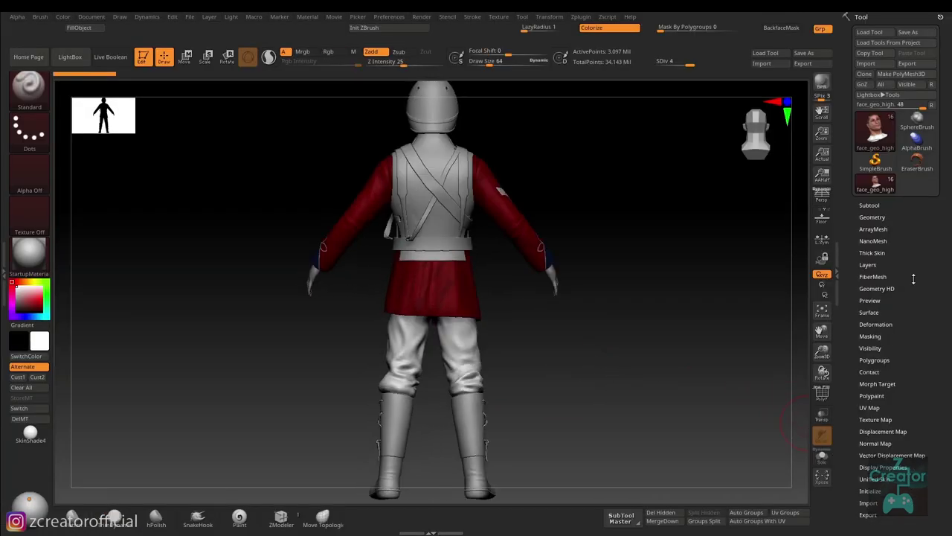
click(878, 208)
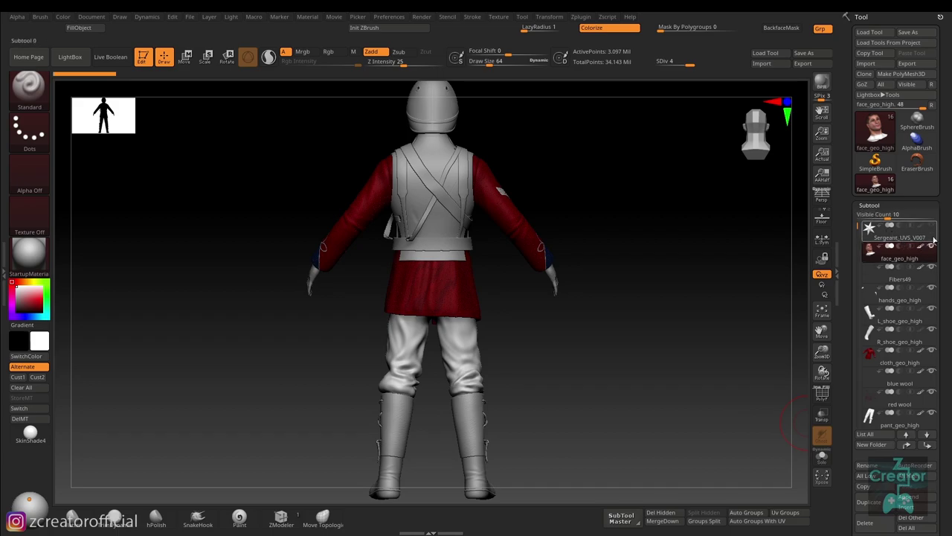
click(932, 249)
click(932, 232)
click(932, 231)
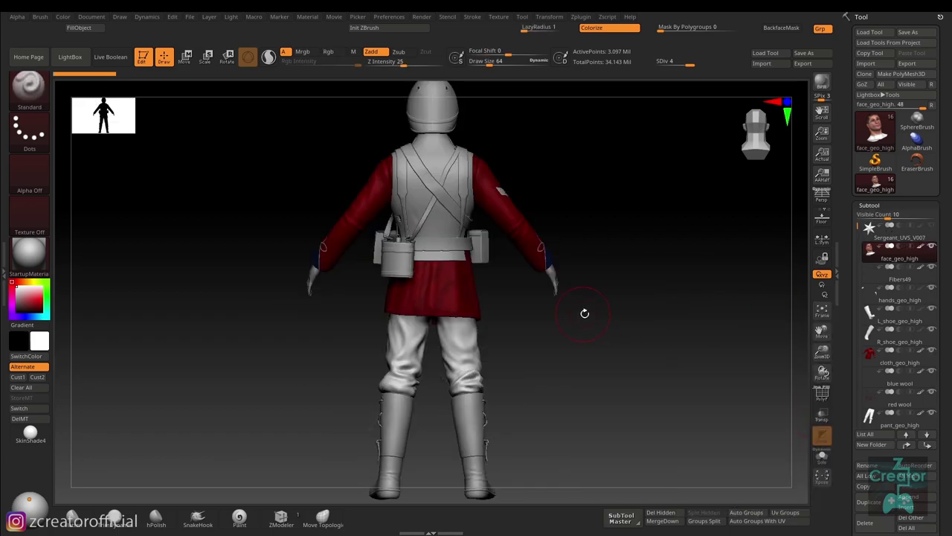
Make waterbottle_geo_high the active subtool, frame it, and shrink Draw Size to about 8.5.
drag(585, 313, 361, 245)
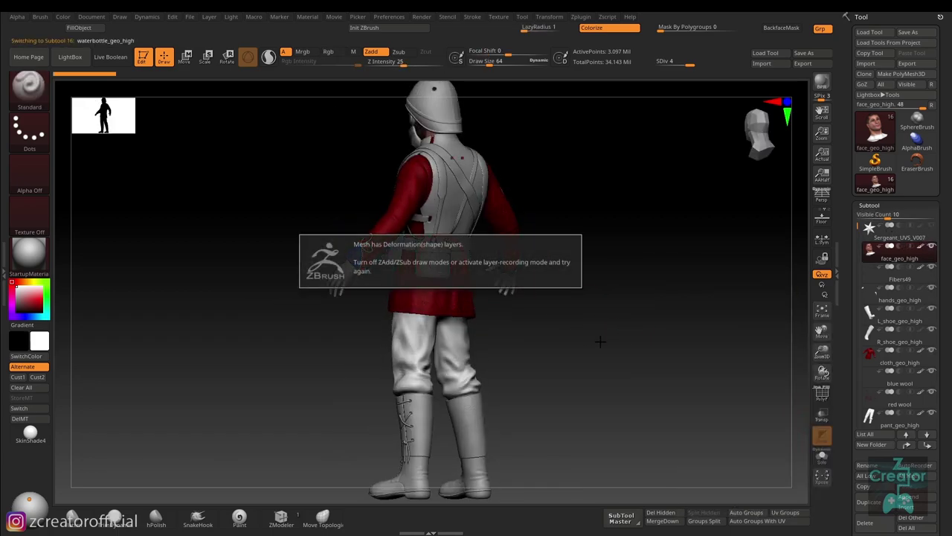
drag(622, 342, 611, 358)
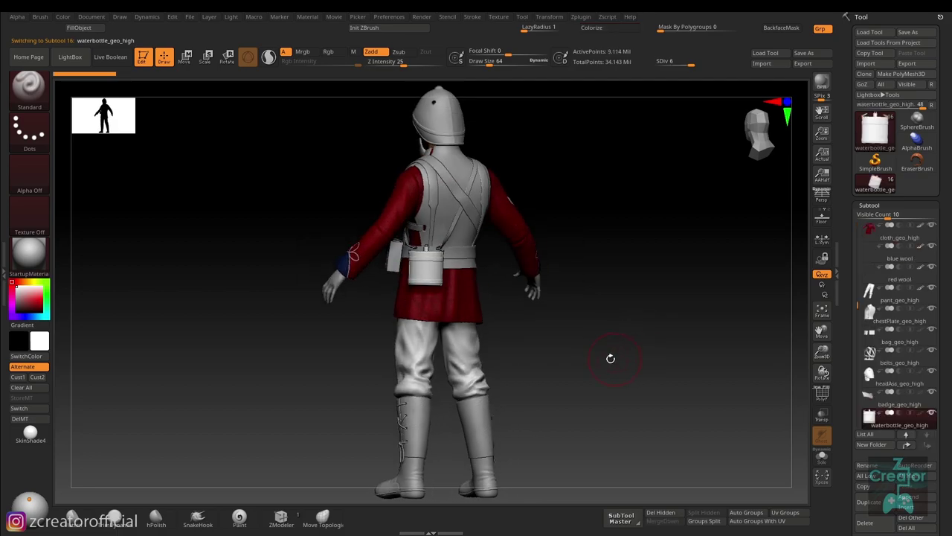
key(f)
drag(145, 423, 217, 444)
key(s)
drag(654, 372, 628, 372)
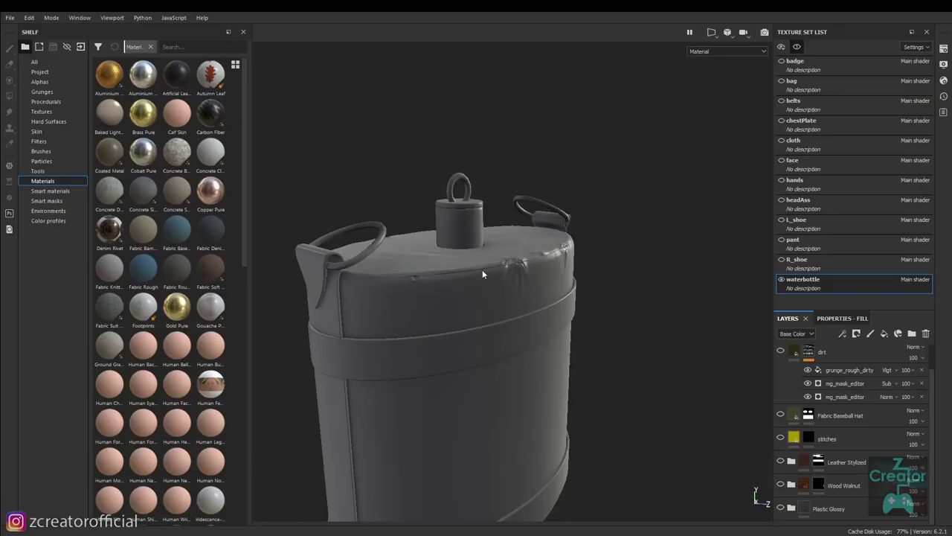
drag(623, 302, 584, 335)
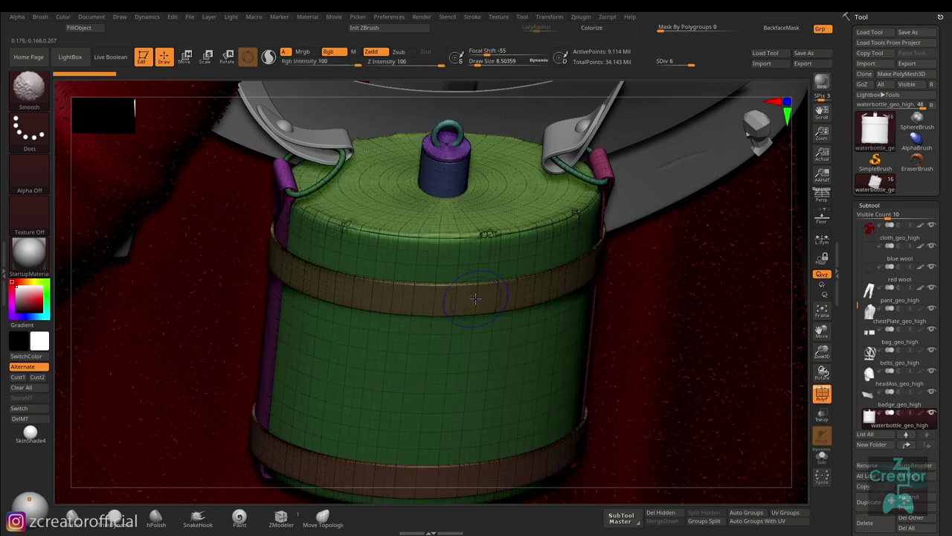
Show polygroups, drop the bottle to subdivision level 1, and solo it in view.
key(shift+f)
drag(672, 52, 650, 63)
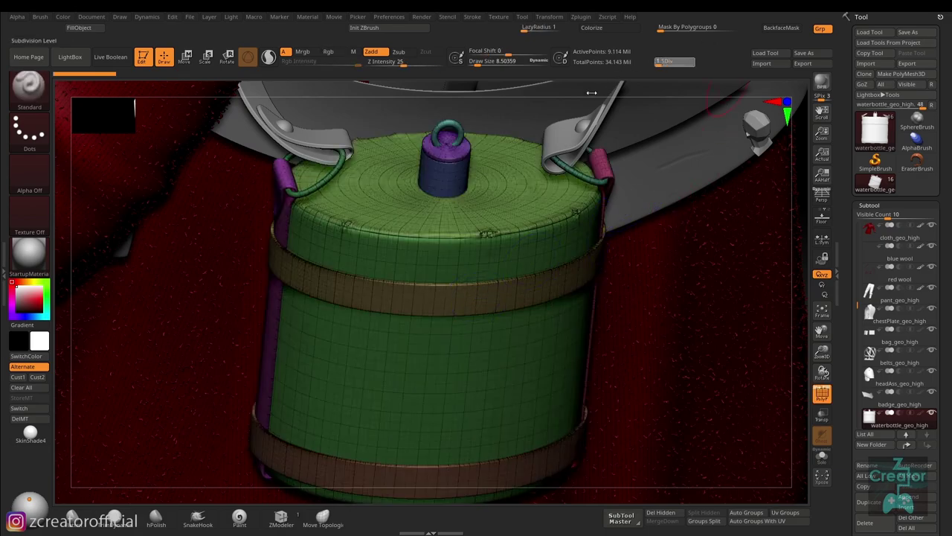
drag(591, 92, 648, 276)
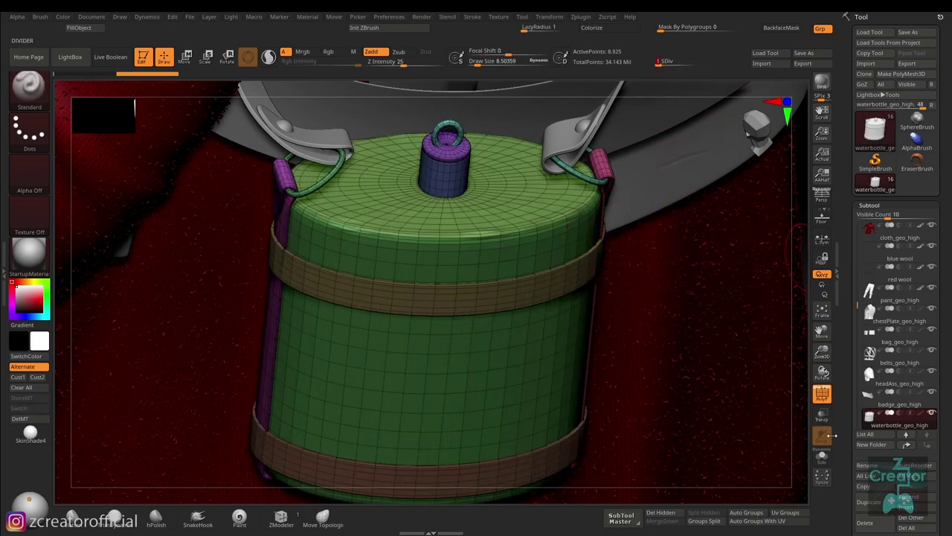
click(822, 454)
drag(697, 411, 662, 317)
key(f)
scroll(down, 3)
scroll(down, 3)
scroll(down, 3)
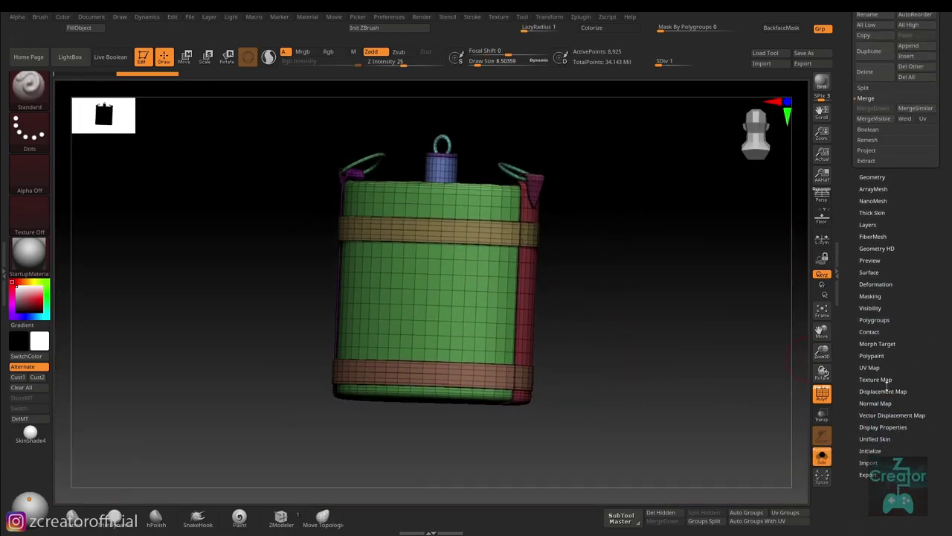
Expand UV Map options and bake all sculpt layers into the bottle mesh.
click(877, 366)
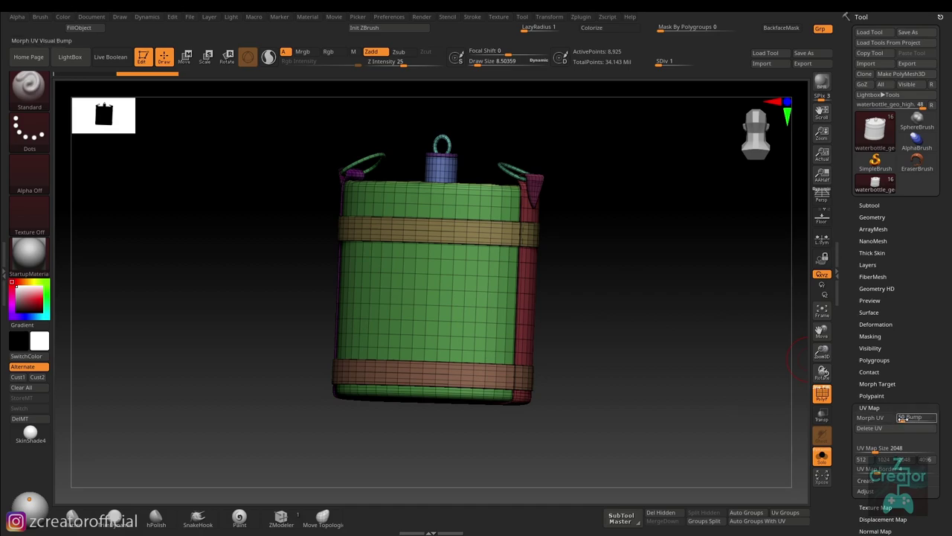
click(884, 416)
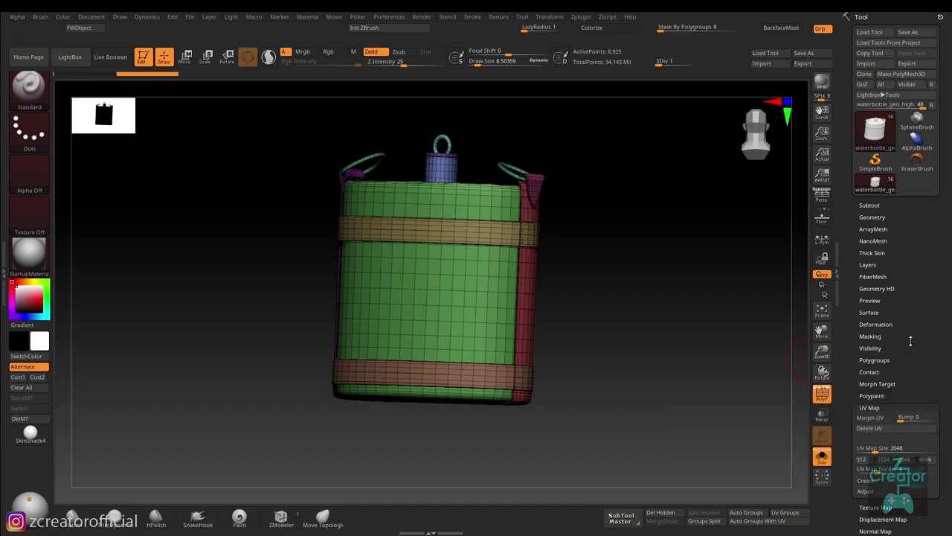
click(870, 267)
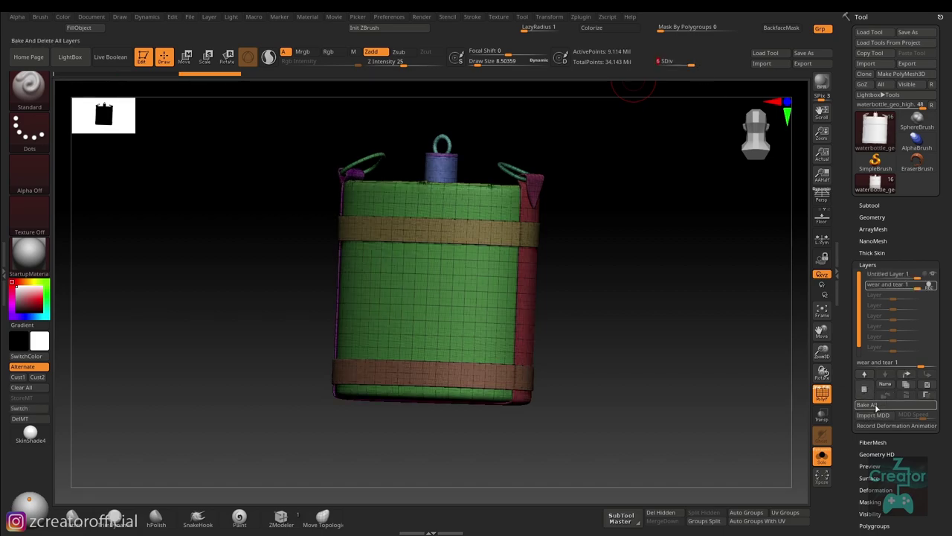
click(867, 404)
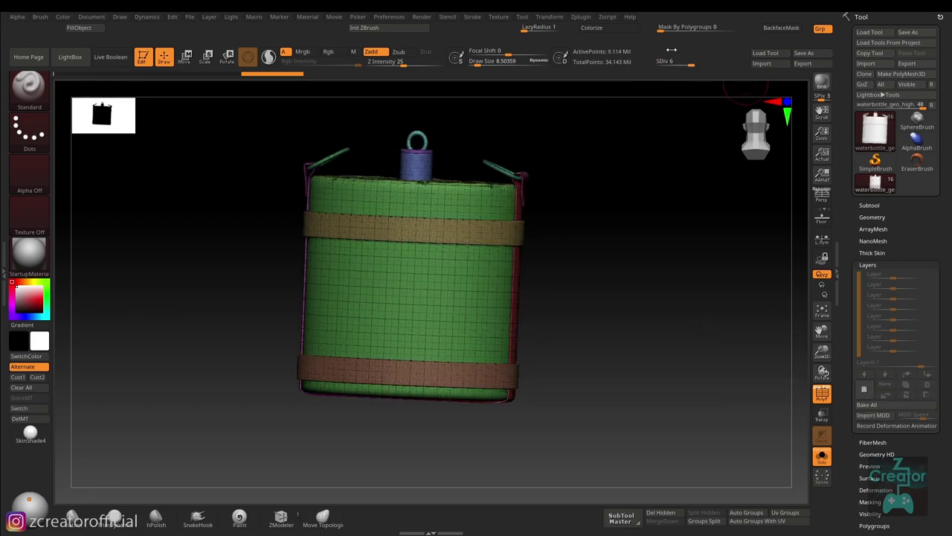
drag(671, 50, 655, 50)
scroll(down, 3)
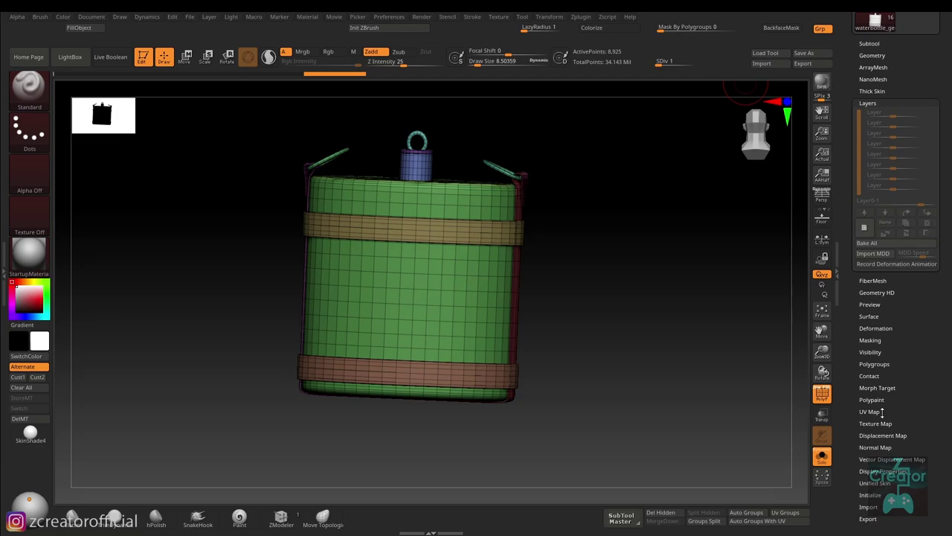
Toggle Morph UV on and back off so the bottle returns to 3D, then collapse UV Map.
click(880, 411)
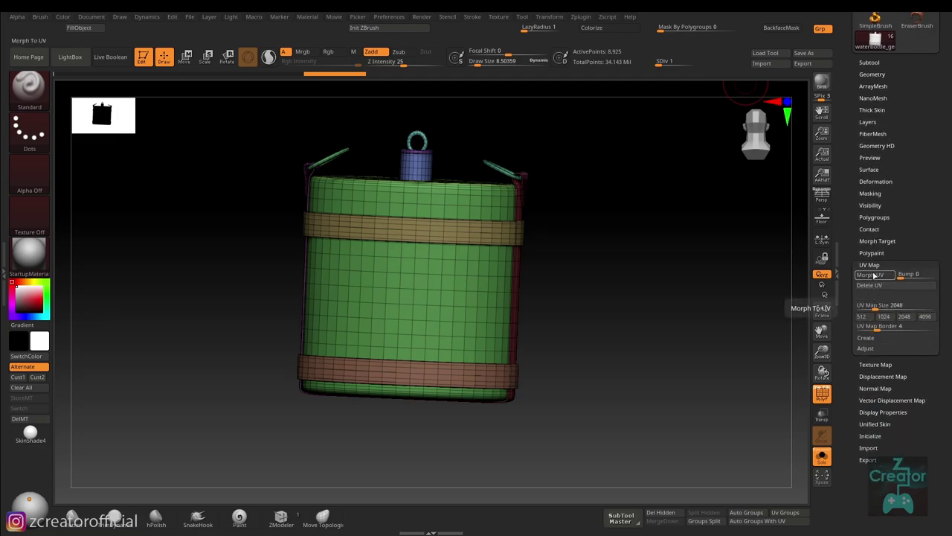
click(872, 274)
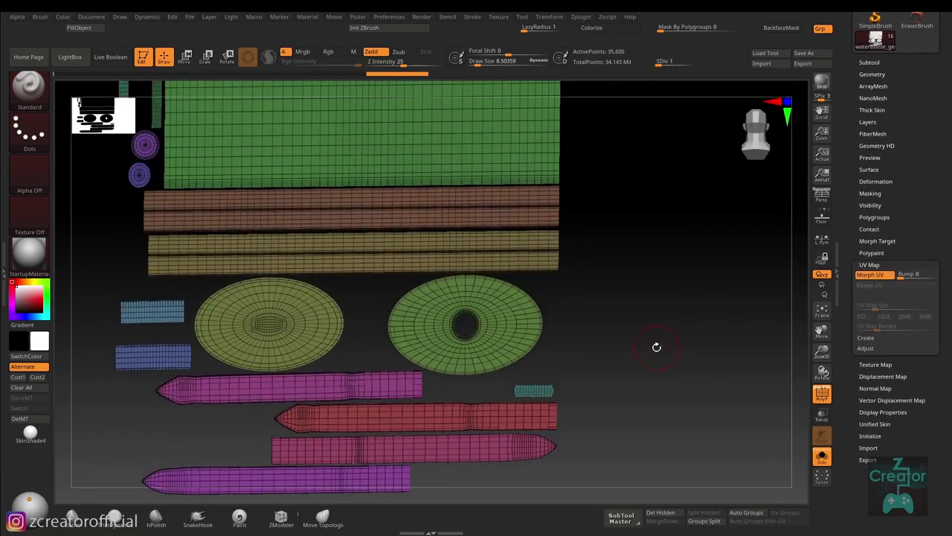
click(874, 275)
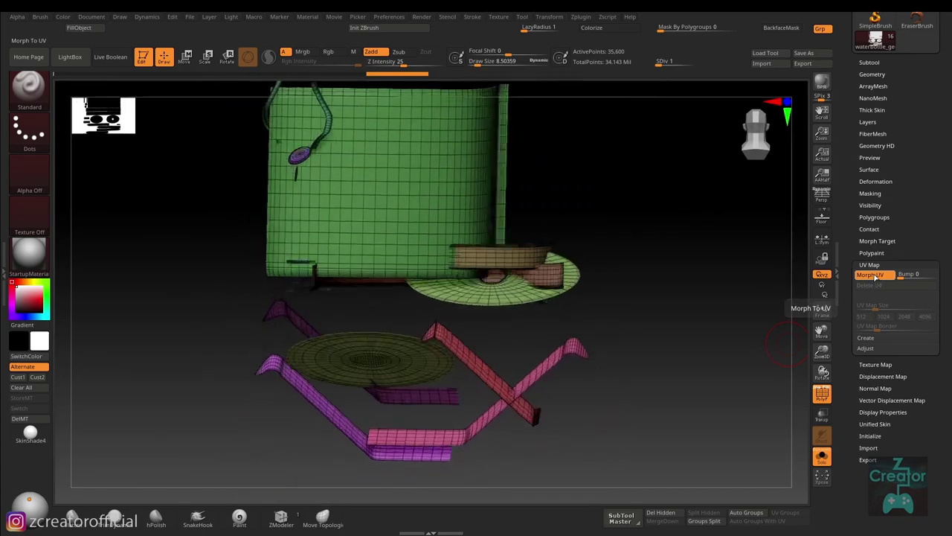
click(874, 275)
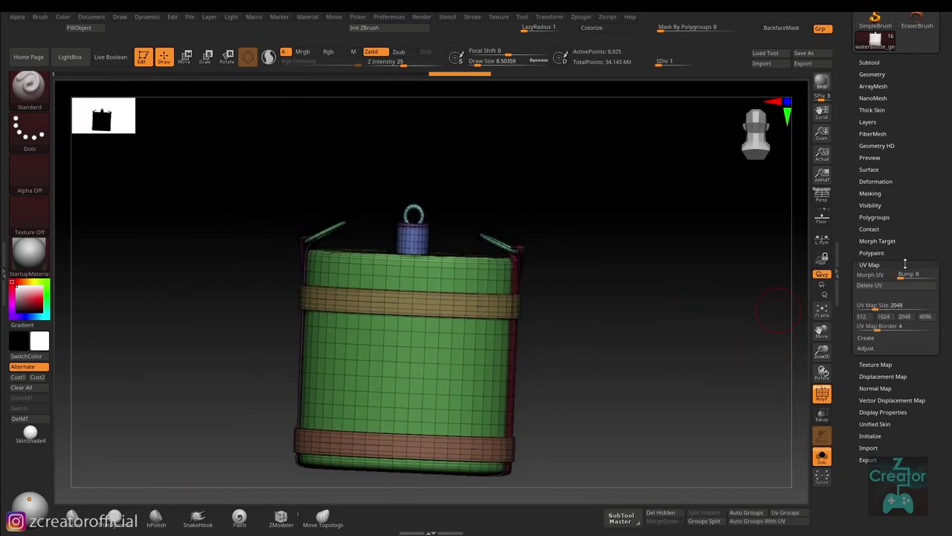
click(905, 264)
drag(660, 363, 647, 383)
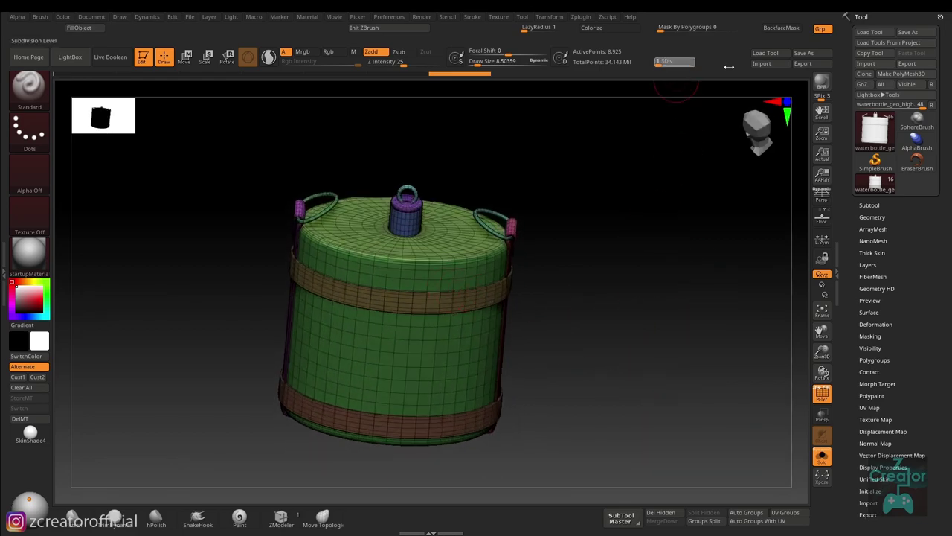
Raise the bottle to SDiv 6 and dock the Zplugin palette in the right tray.
click(693, 62)
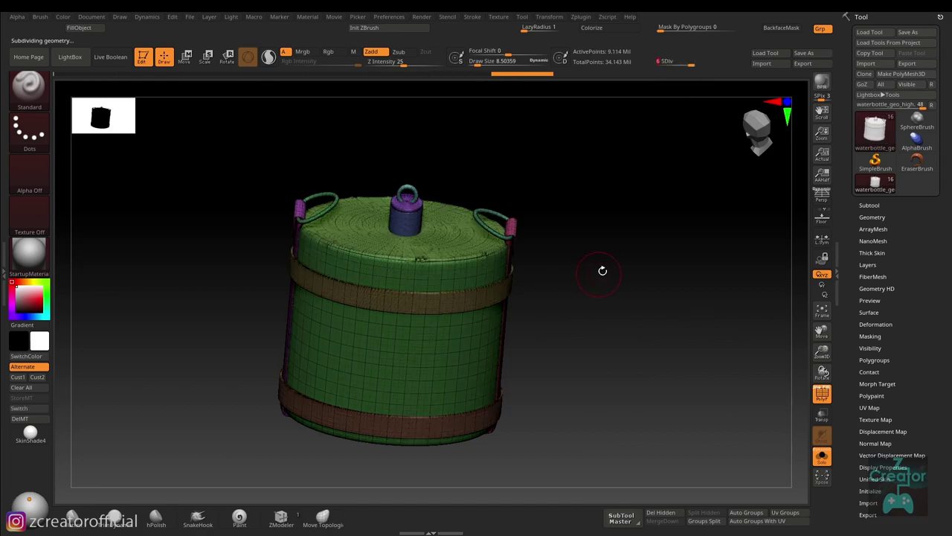
drag(602, 270, 876, 244)
click(607, 16)
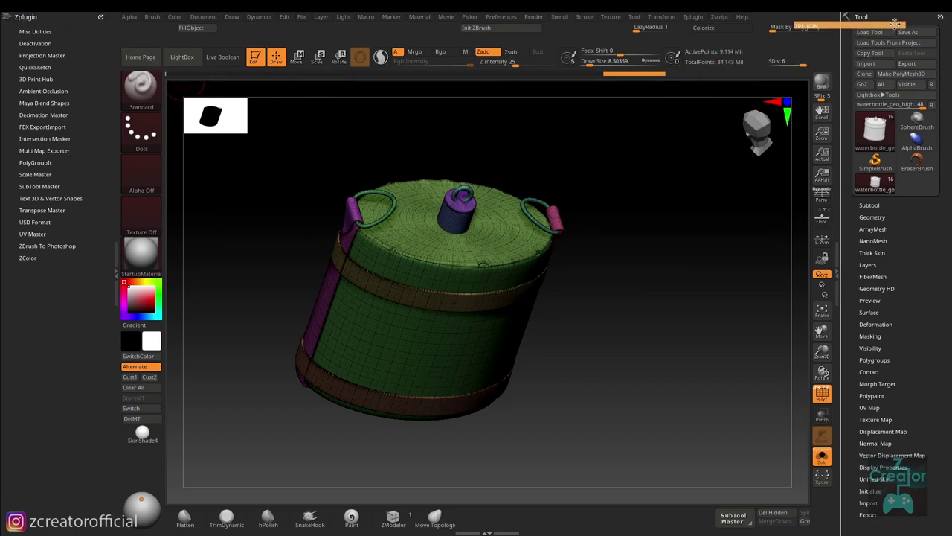
drag(101, 16, 863, 19)
click(116, 260)
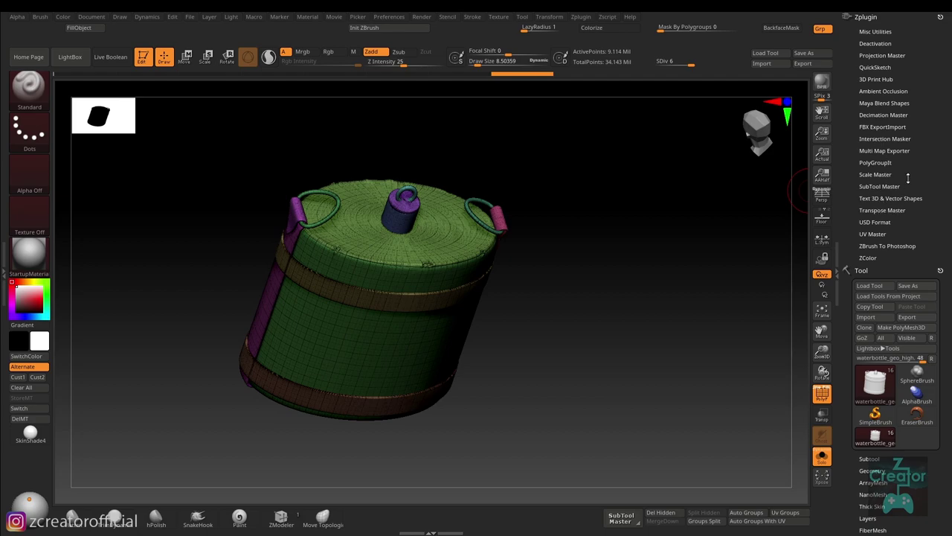
In Multi Map Exporter, disable Displacement, enable Tangent and SNormals, and set Map Size 4096.
click(880, 151)
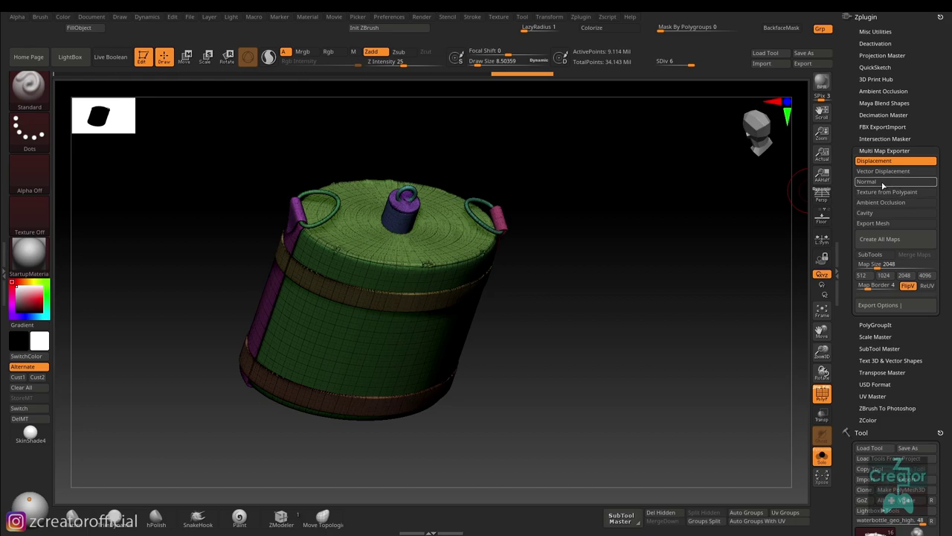
click(882, 161)
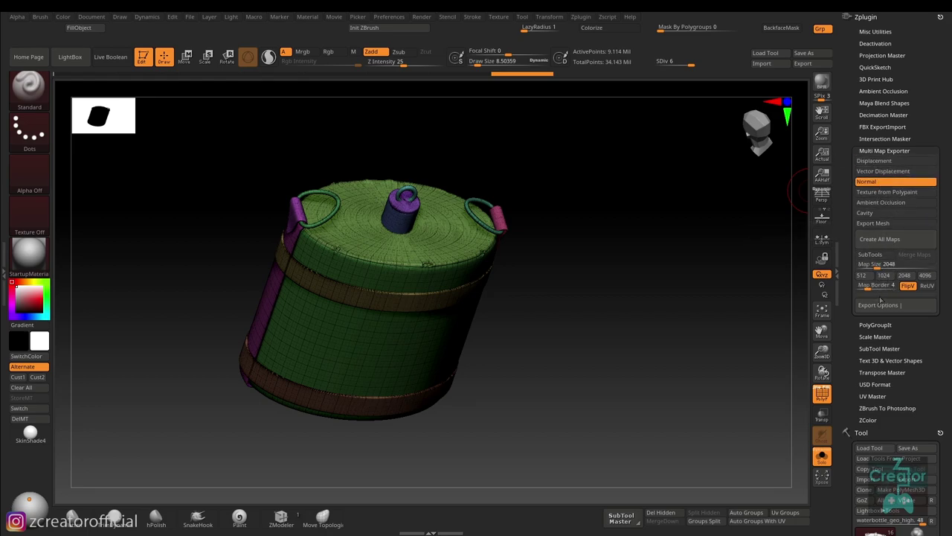
click(884, 304)
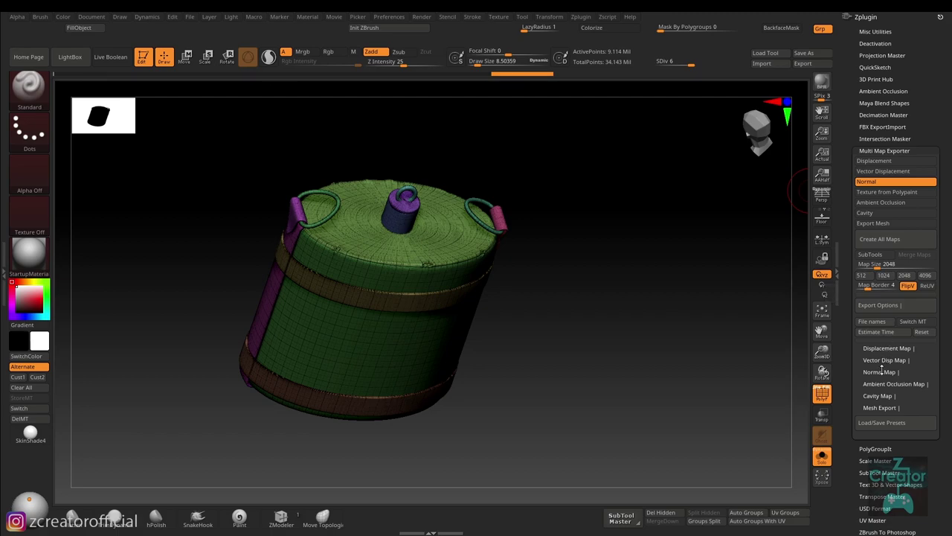
click(881, 371)
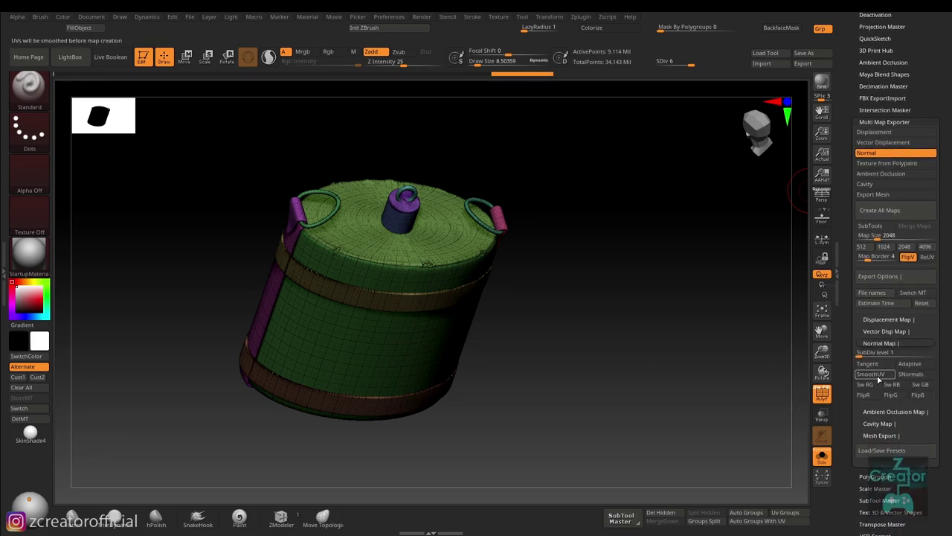
click(867, 364)
click(900, 375)
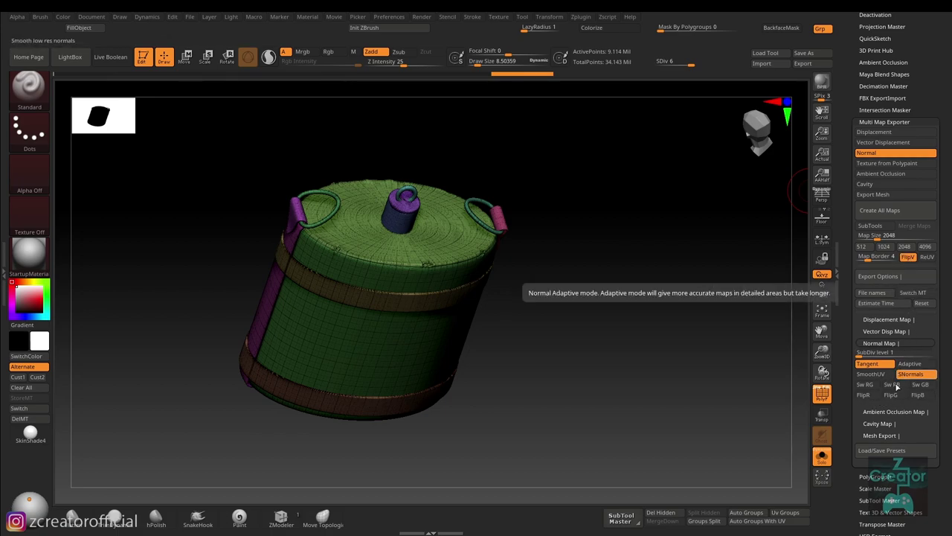
click(925, 246)
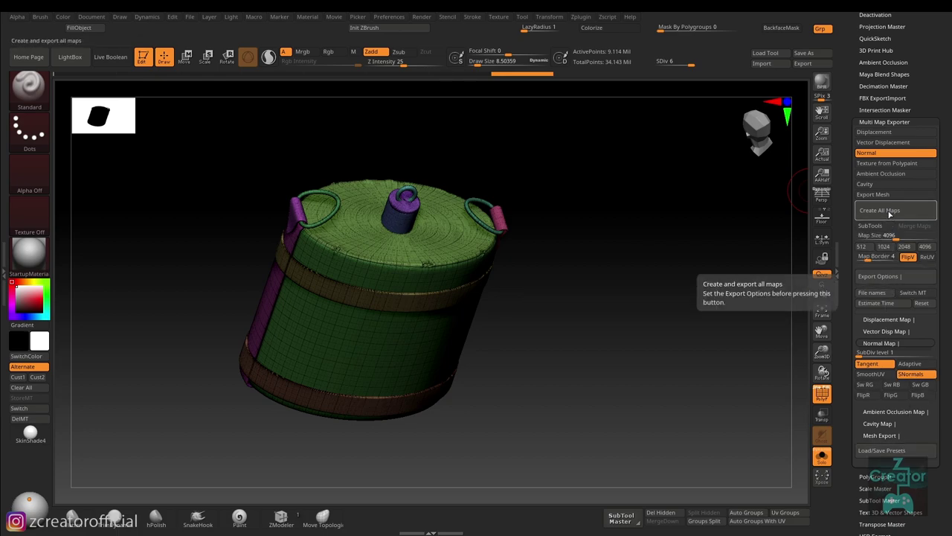
drag(670, 366, 659, 345)
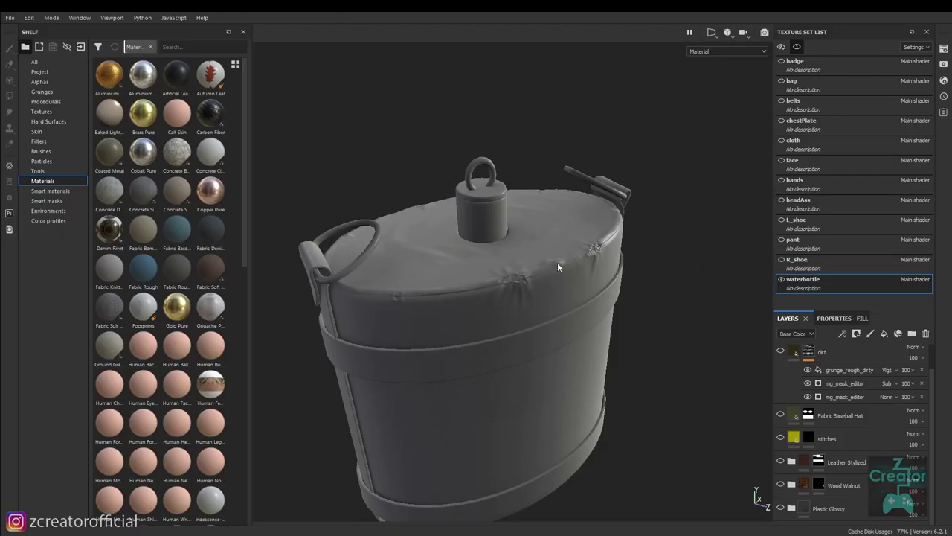
Review waterbottle's Mesh Maps in Texture Set Settings, switch the shelf to Project, and open Bake Mesh Maps.
click(943, 51)
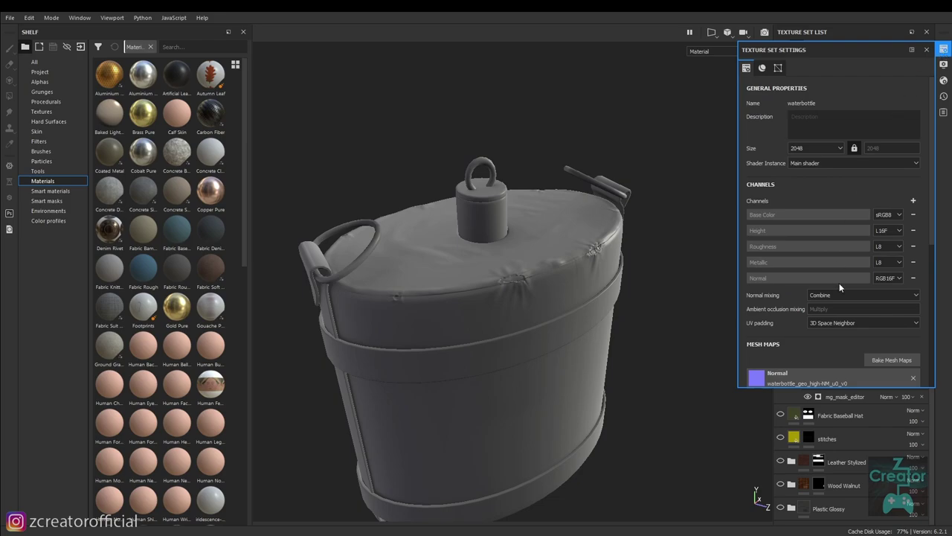
scroll(down, 3)
scroll(down, 3)
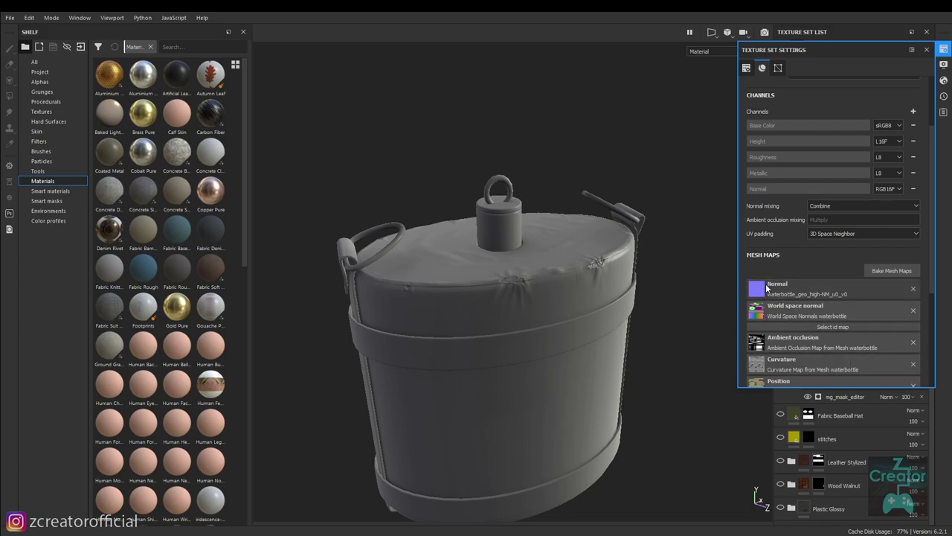
click(40, 72)
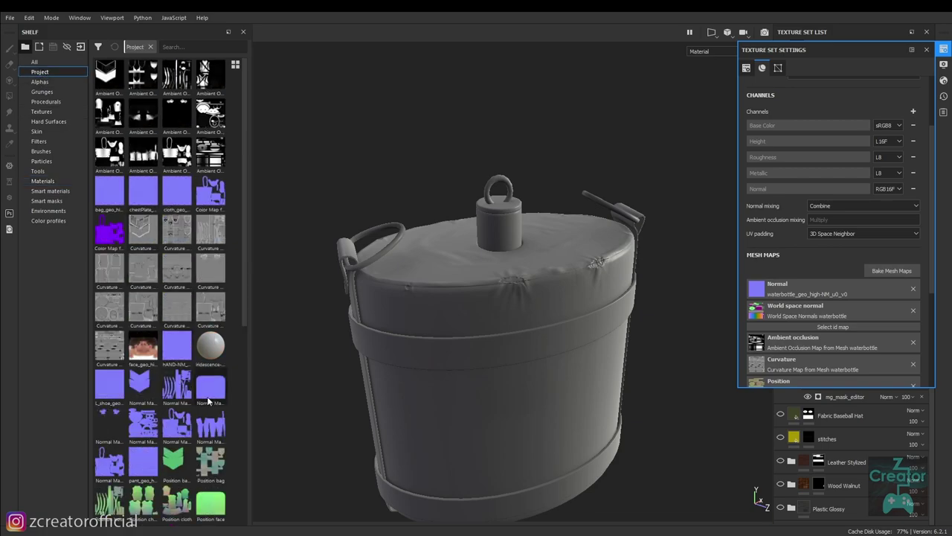
drag(106, 395, 102, 370)
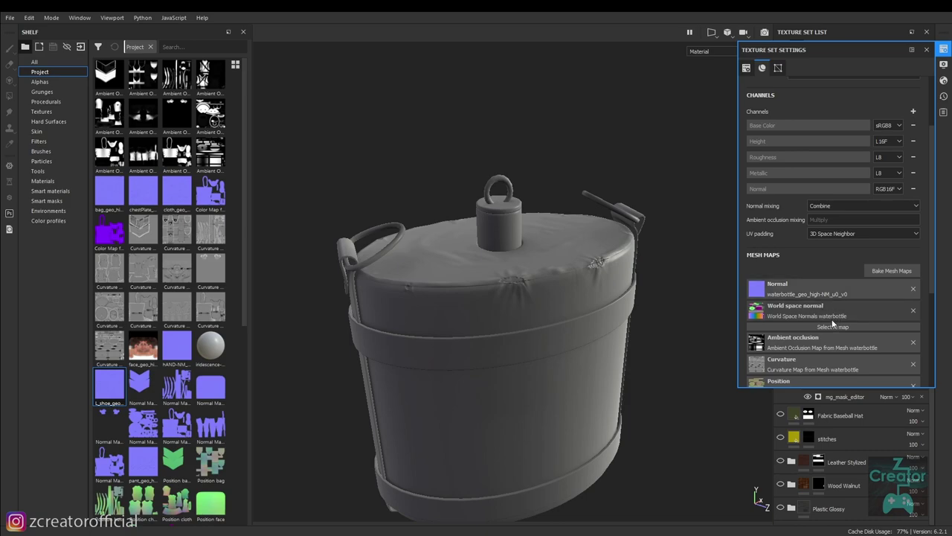
drag(584, 313, 673, 331)
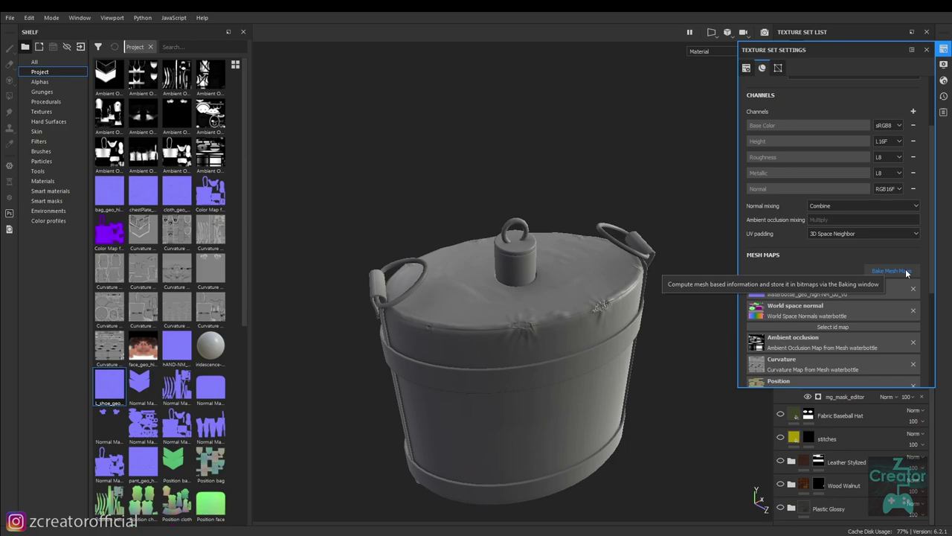
click(892, 270)
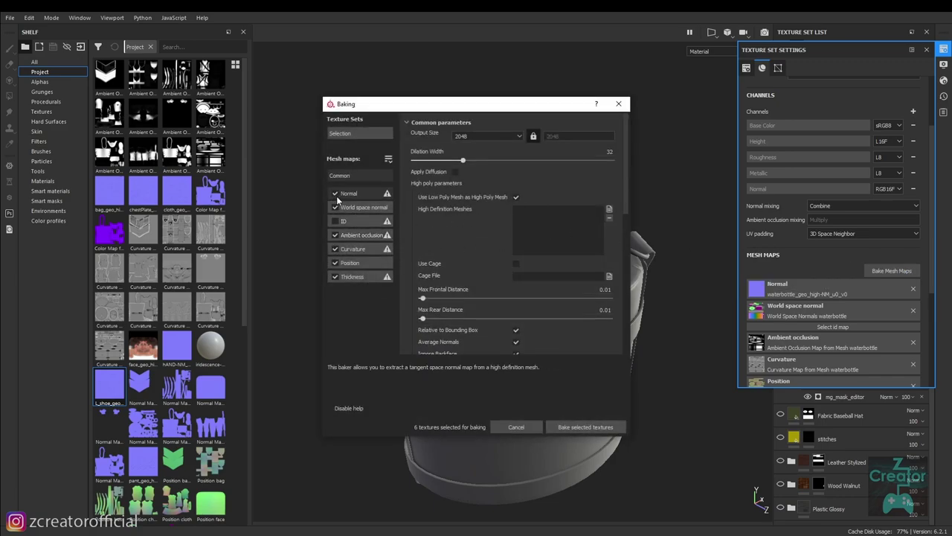
Trial unchecking Normal and Thickness with 4096 output size, then cancel the Baking window.
click(335, 194)
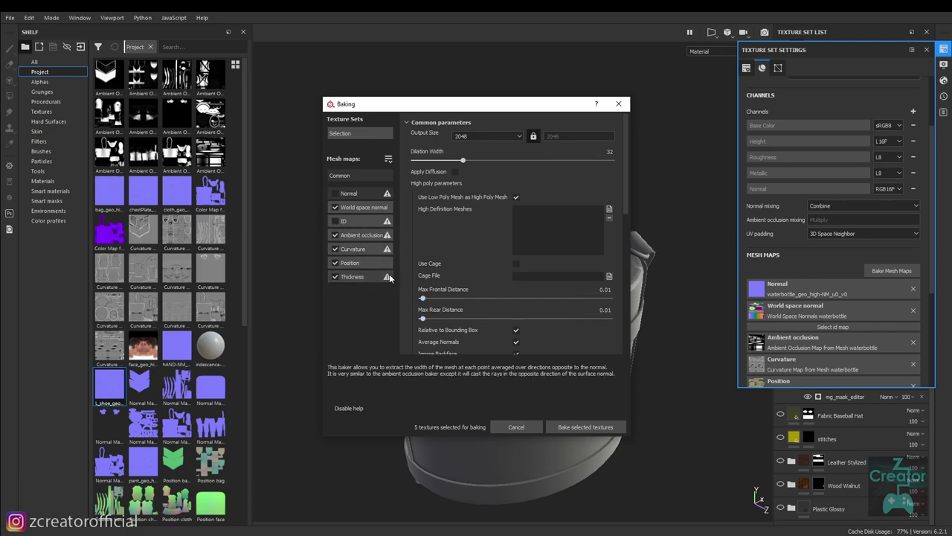
drag(490, 108, 382, 97)
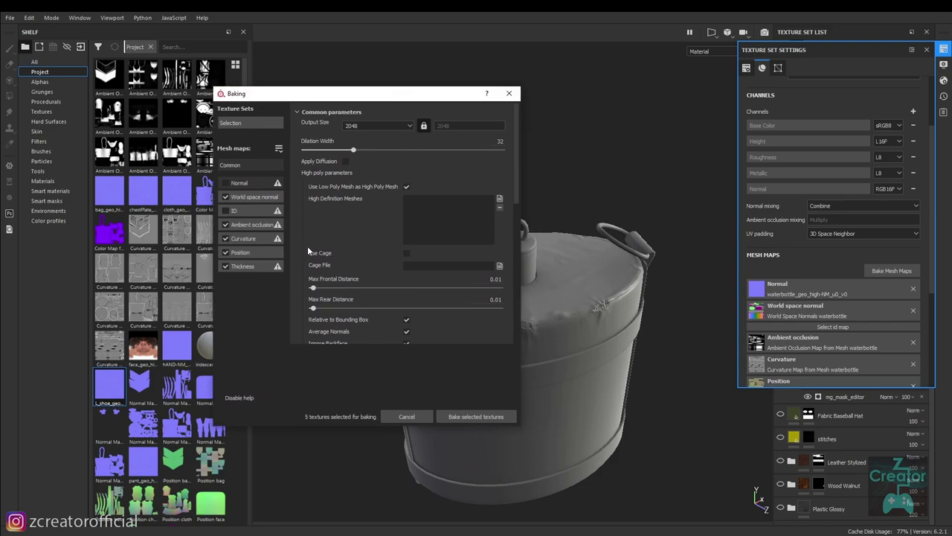
click(226, 266)
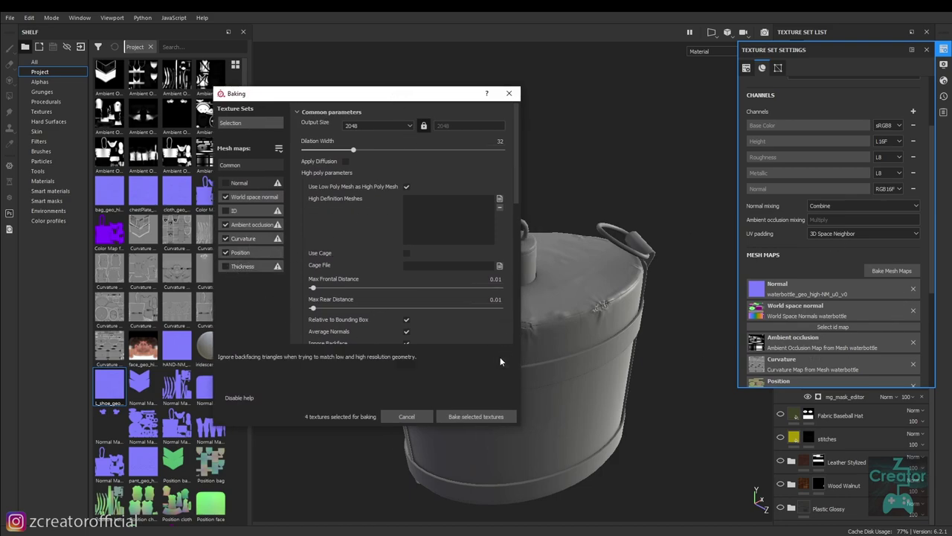
click(363, 126)
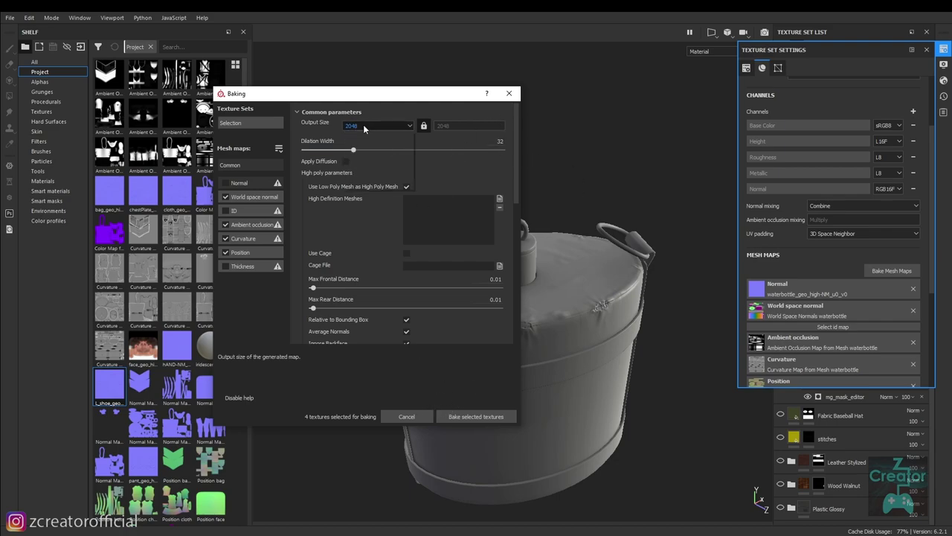
click(356, 180)
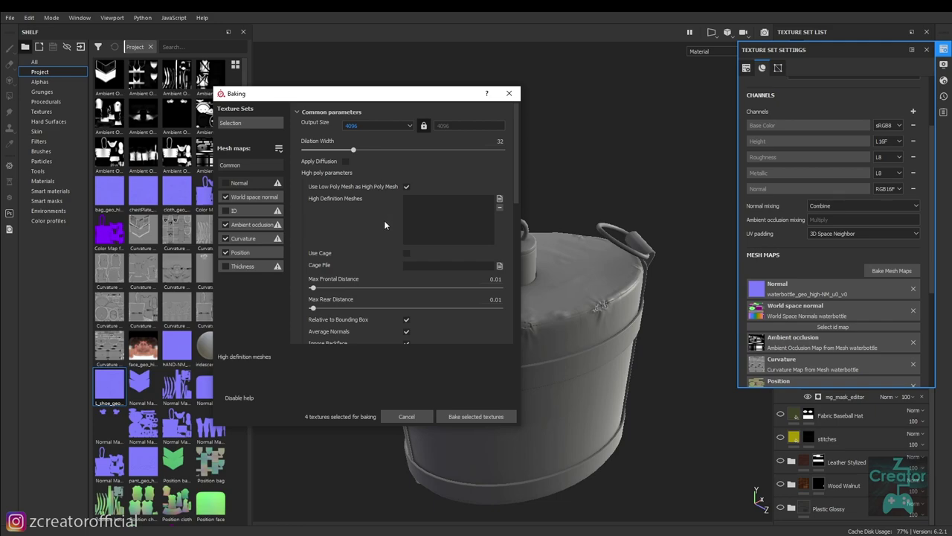
scroll(down, 3)
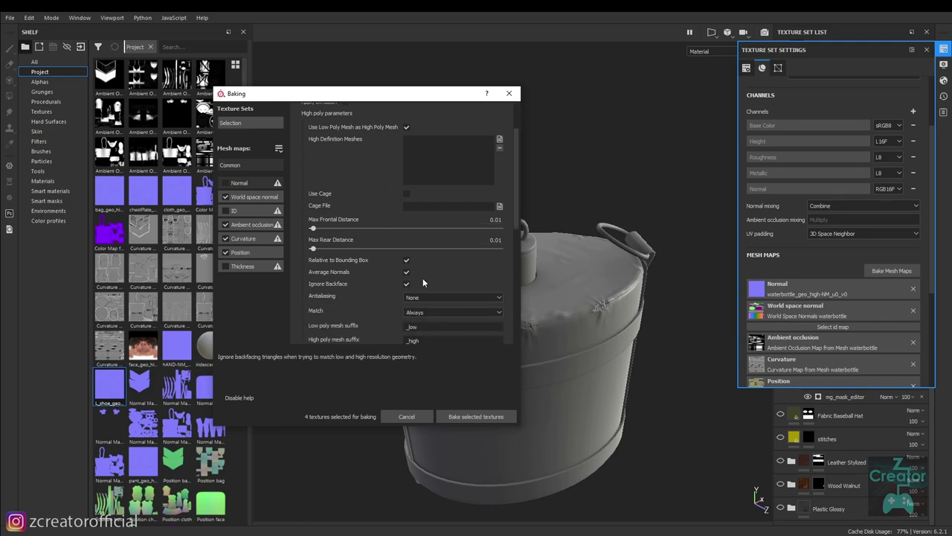
scroll(up, 3)
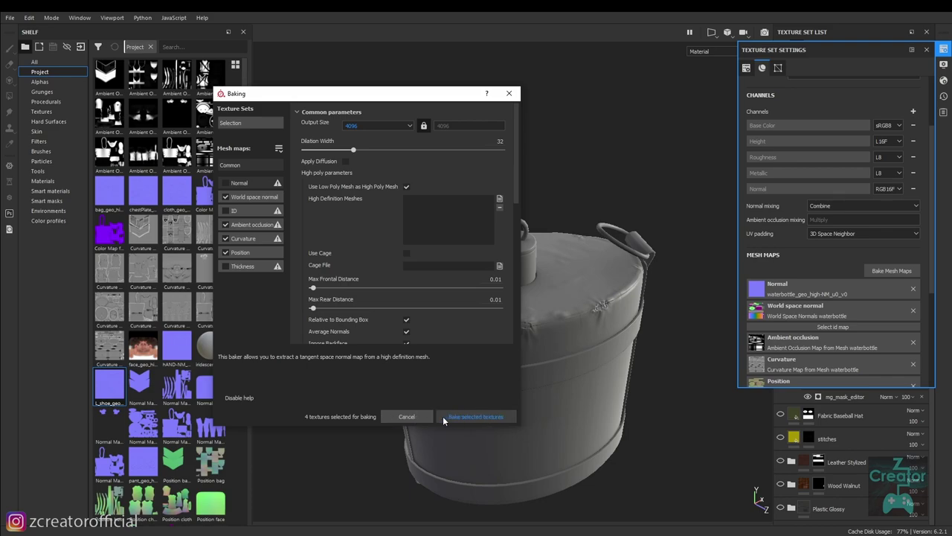
click(410, 416)
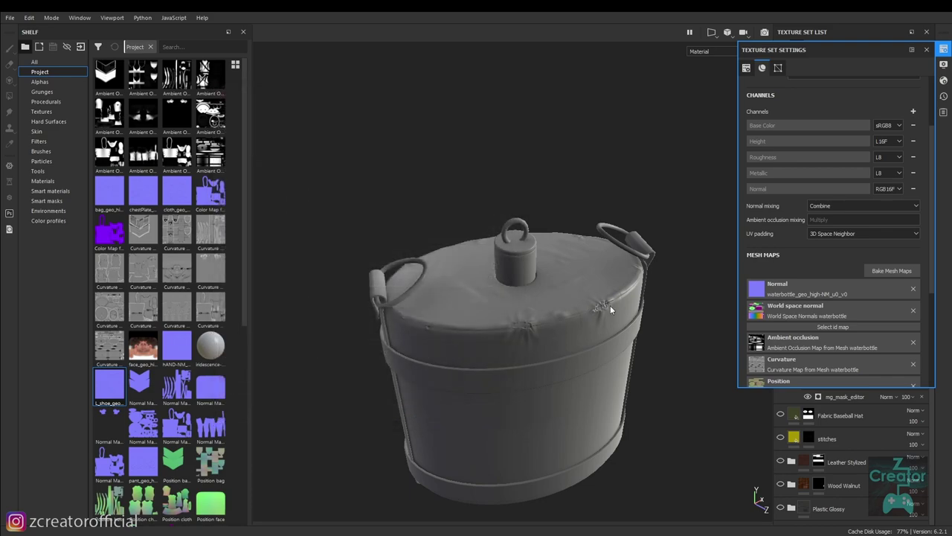
In the Baking window's texture set selection, deselect all, check only waterbottle, and close it.
click(891, 270)
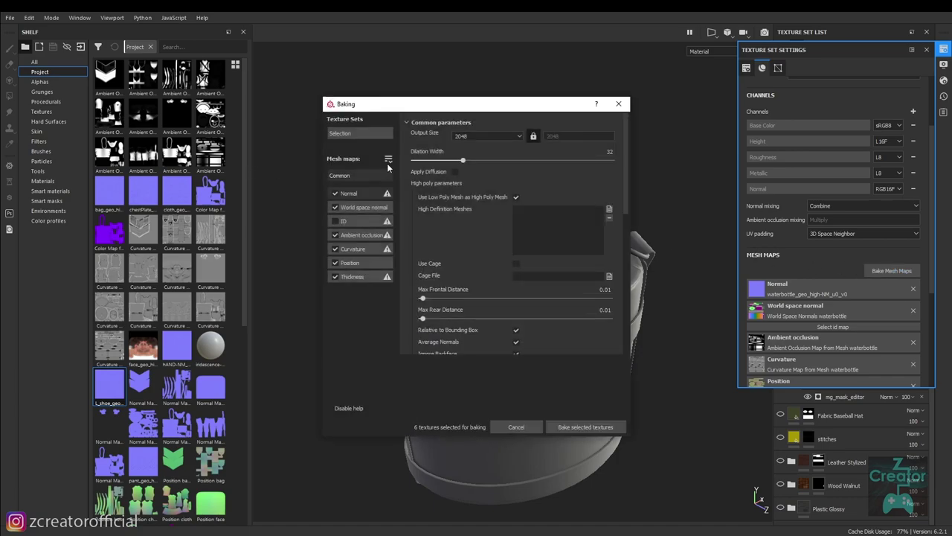
click(356, 134)
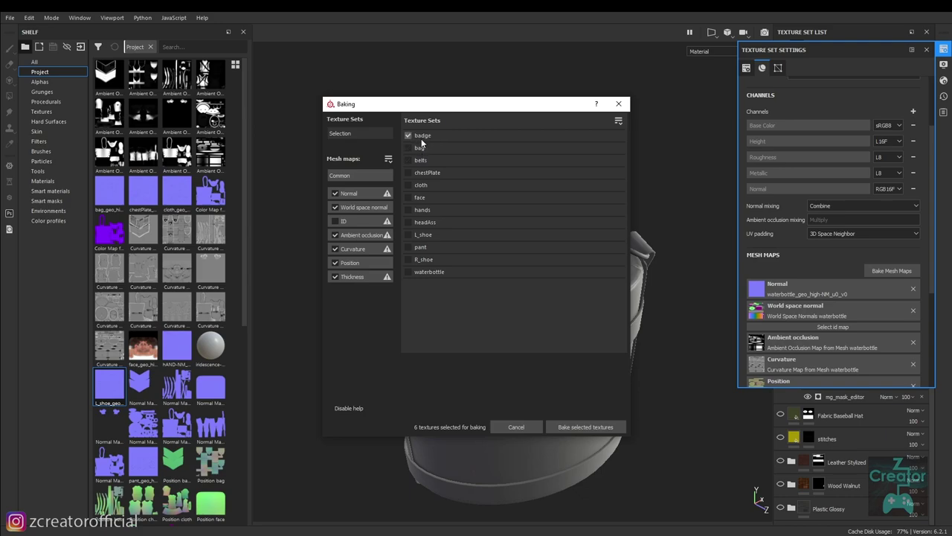
click(409, 272)
click(617, 122)
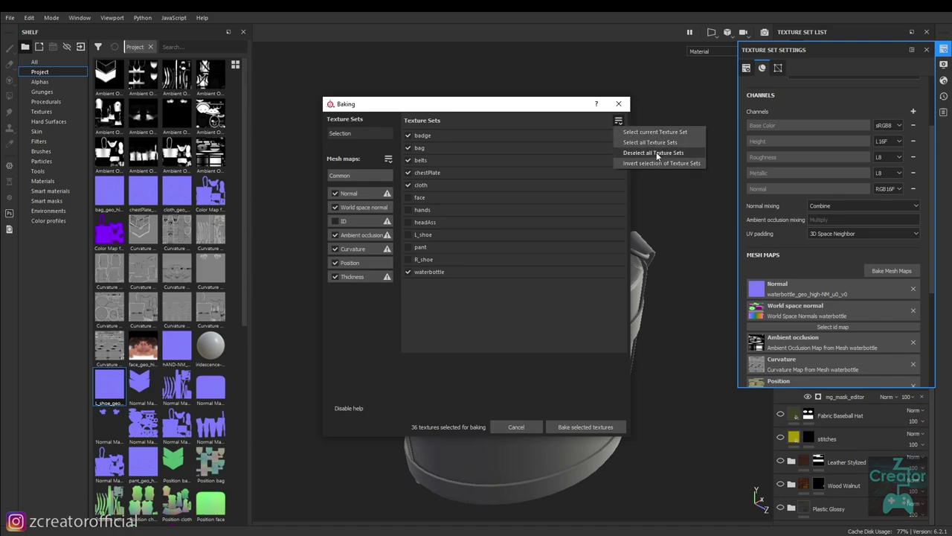
click(656, 151)
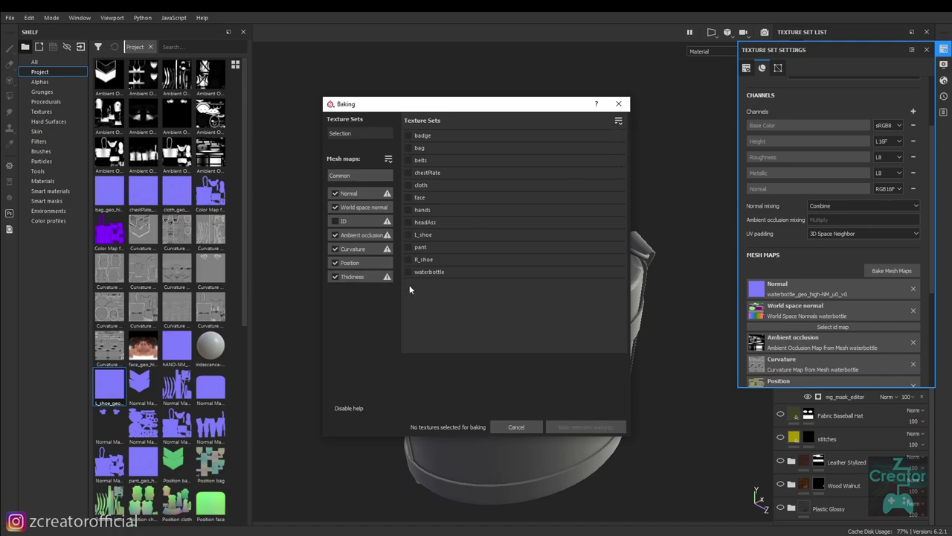
click(409, 273)
click(618, 104)
drag(501, 361, 604, 268)
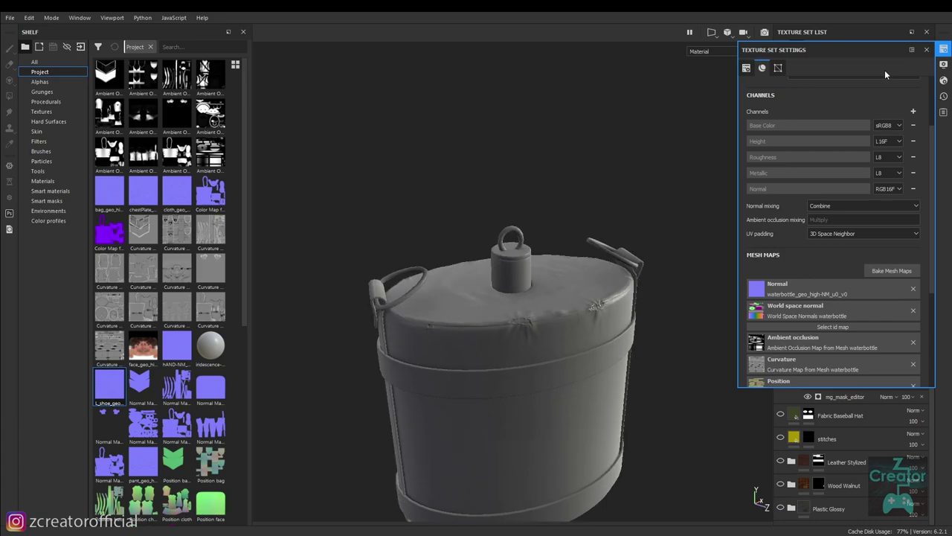
Close Texture Set Settings and cycle through the world-space normal, ID and ambient occlusion maps.
click(927, 50)
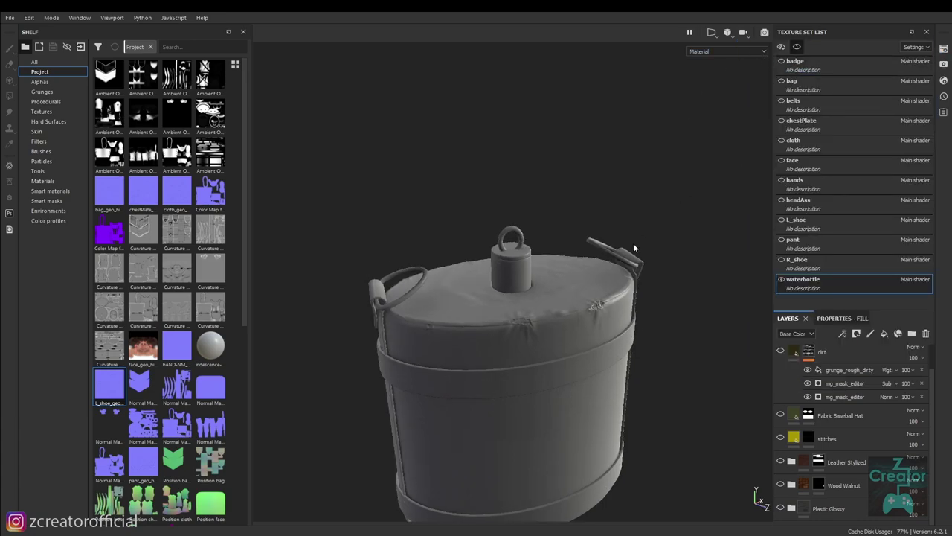
key(b)
key(b)
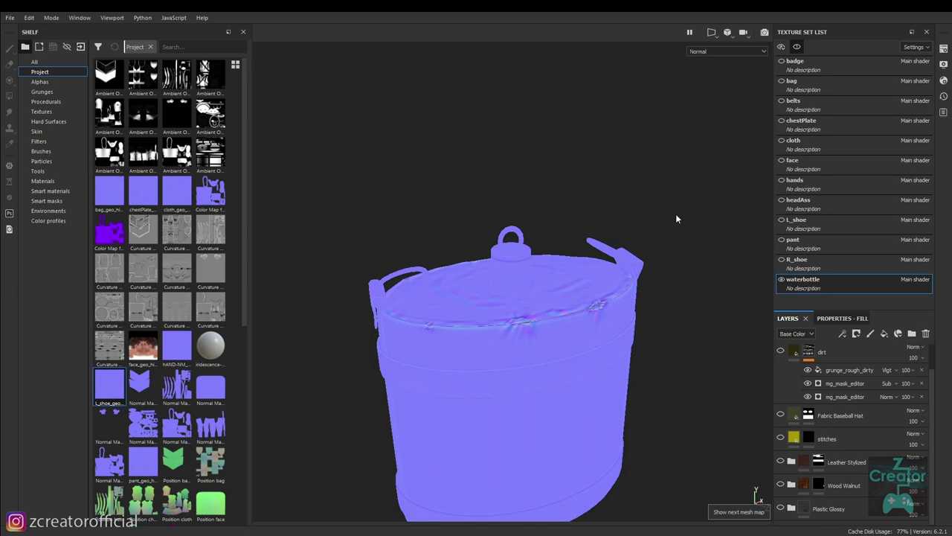
key(b)
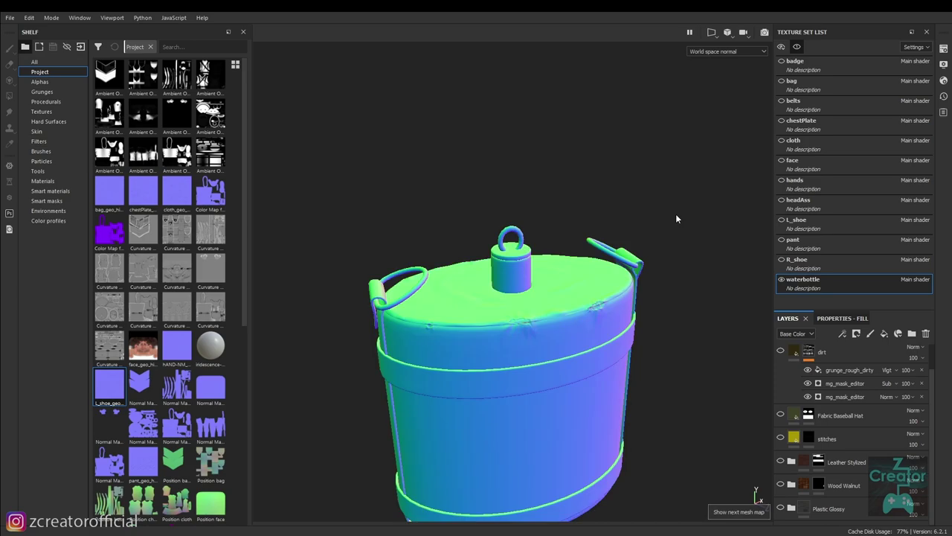
key(b)
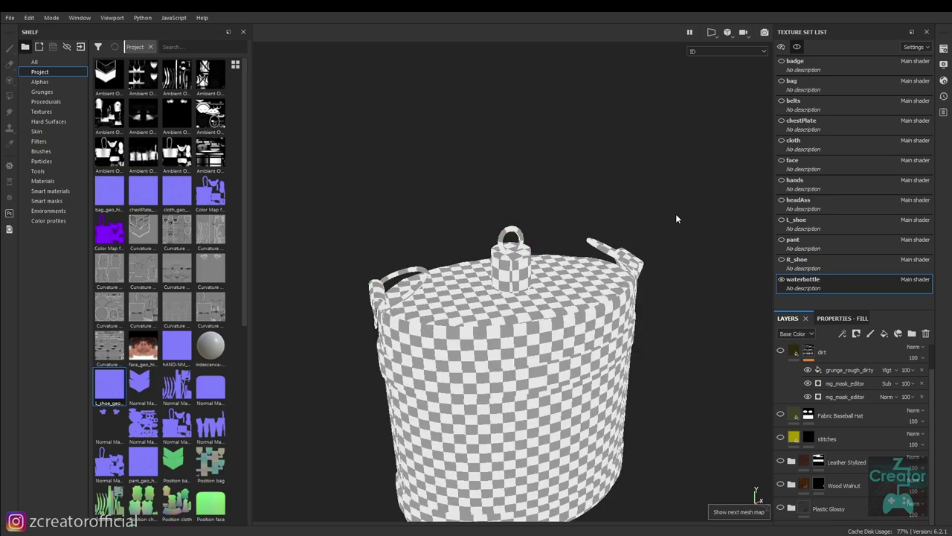
key(b)
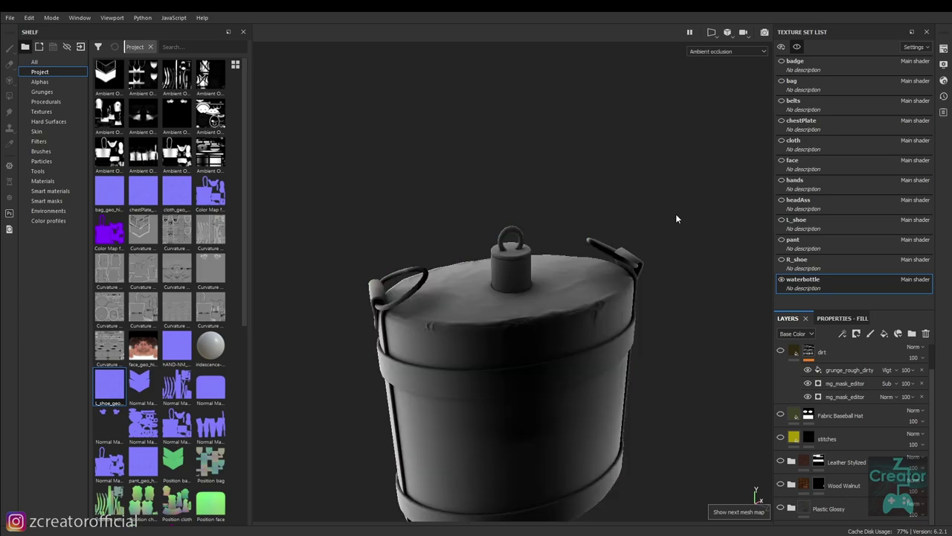
drag(671, 246, 521, 277)
Isolate the water bottle texture set and view its curvature, position and thickness maps.
key(alt+q)
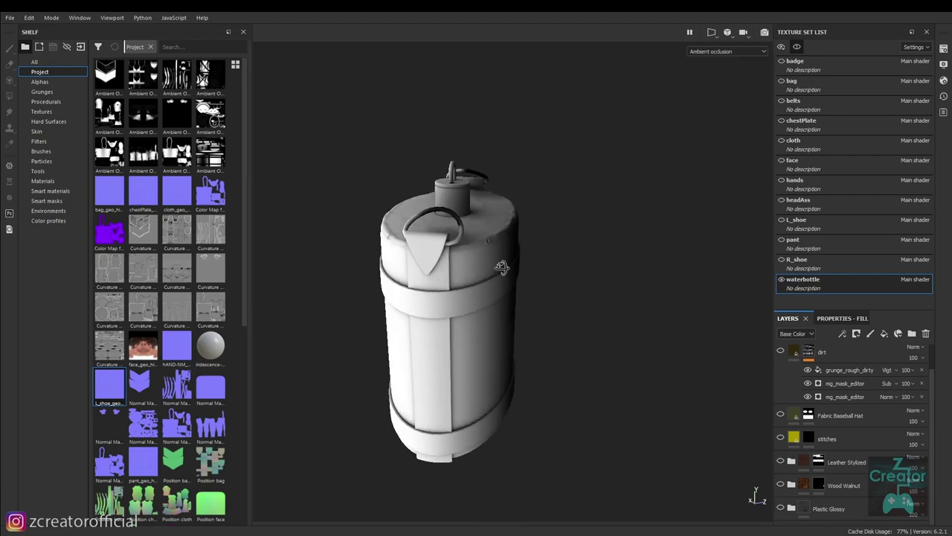
scroll(up, 3)
key(f)
scroll(up, 3)
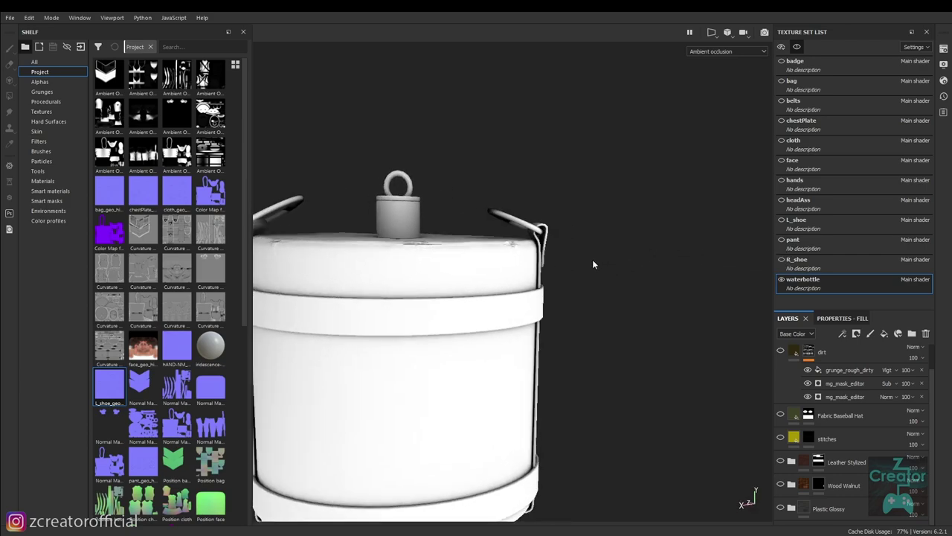
key(b)
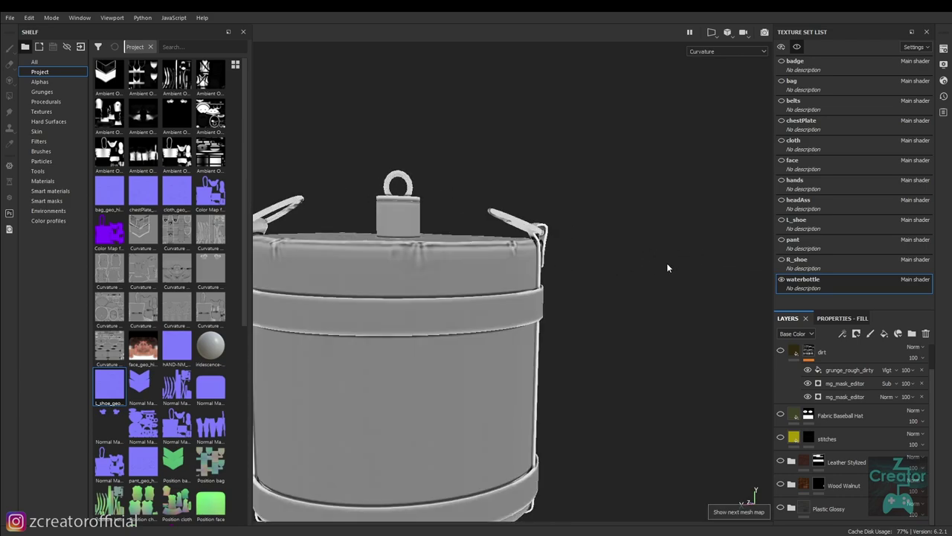
scroll(down, 3)
key(b)
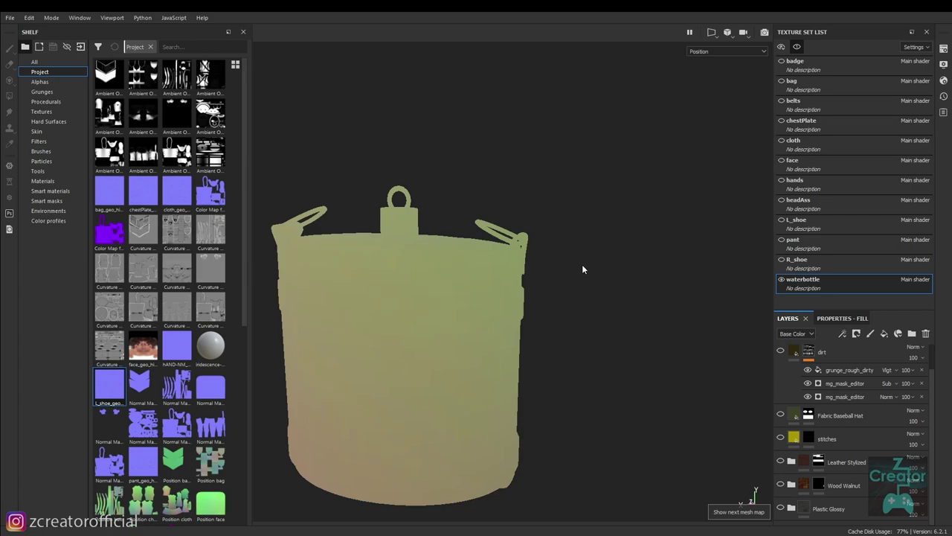
key(b)
Return to the material view, re-enable Plastic Glossy, and bring up the canteen reference photo.
key(m)
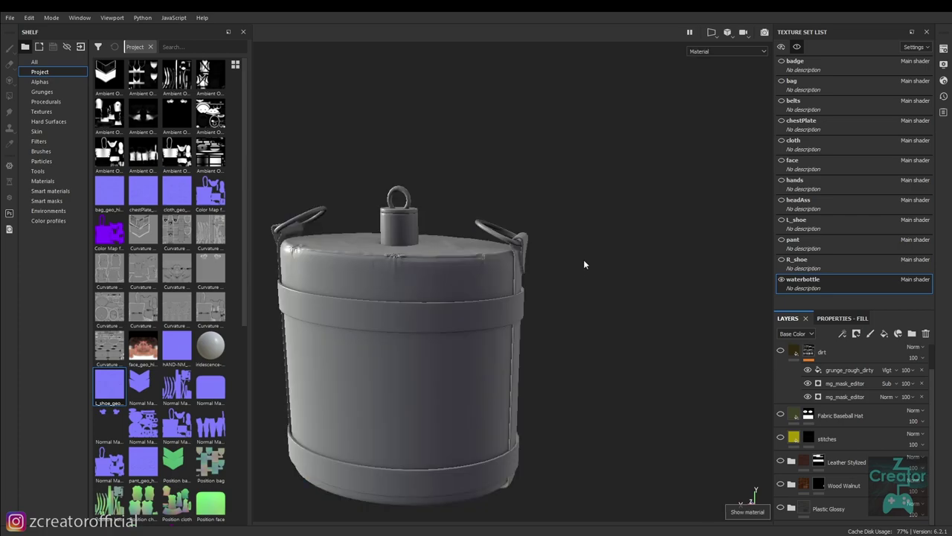
scroll(up, 3)
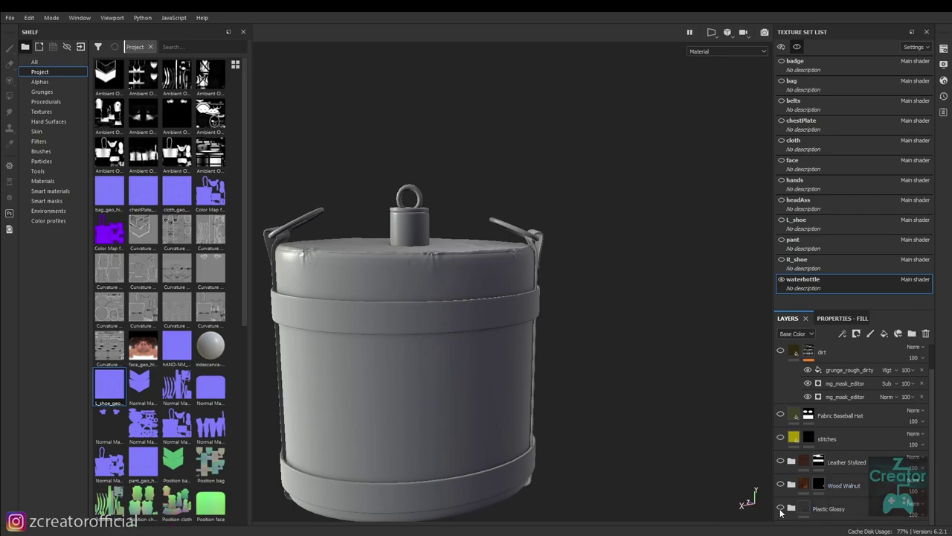
click(780, 509)
drag(617, 424, 571, 402)
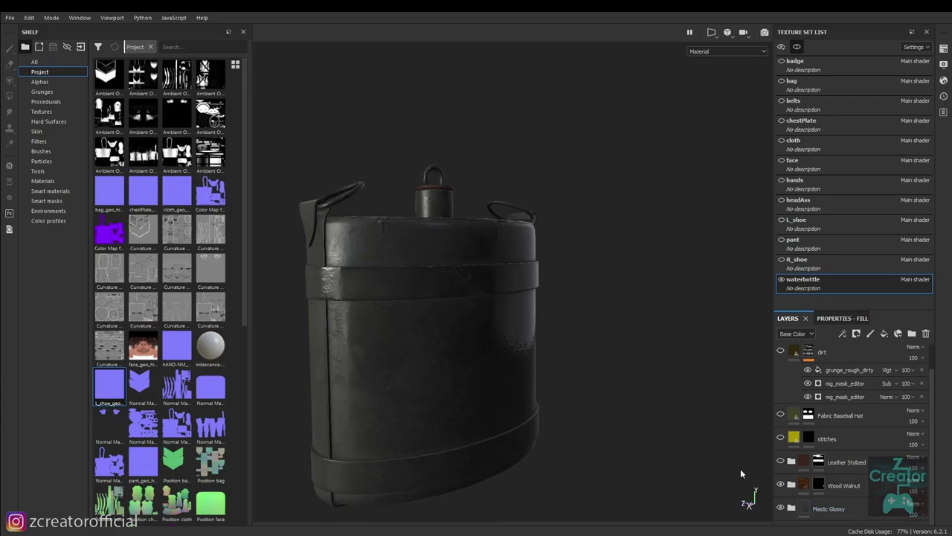
drag(741, 468, 597, 396)
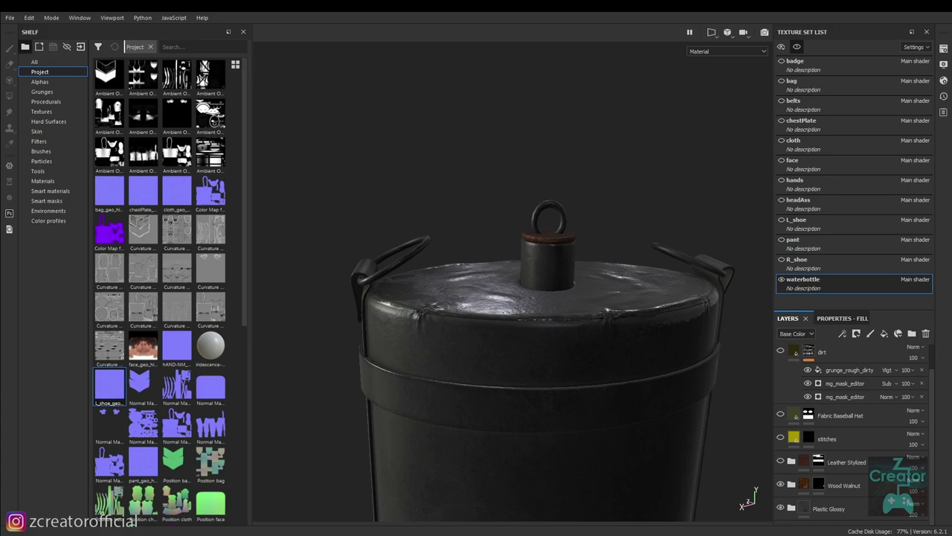
key(alt+Tab)
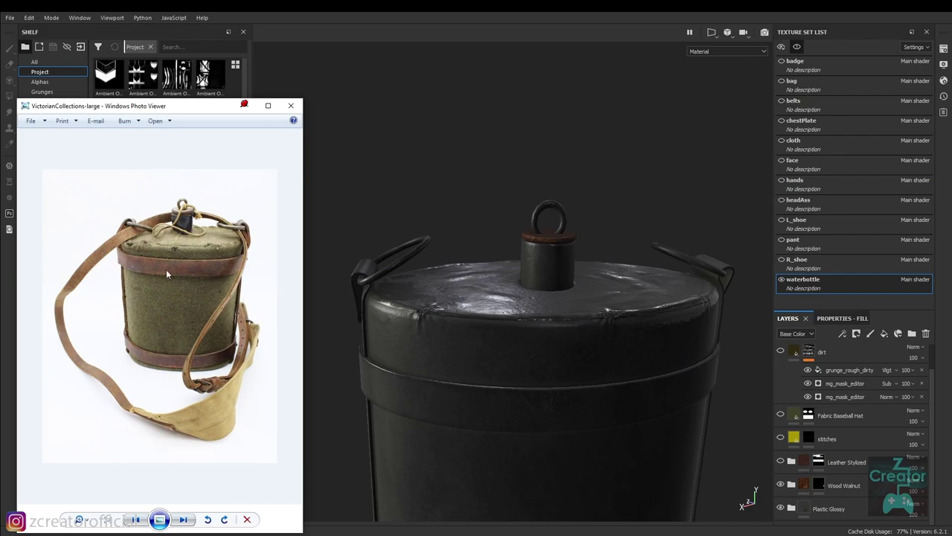
Orbit in close on the bottle cap and move the canteen reference photo to the right.
scroll(up, 3)
scroll(down, 3)
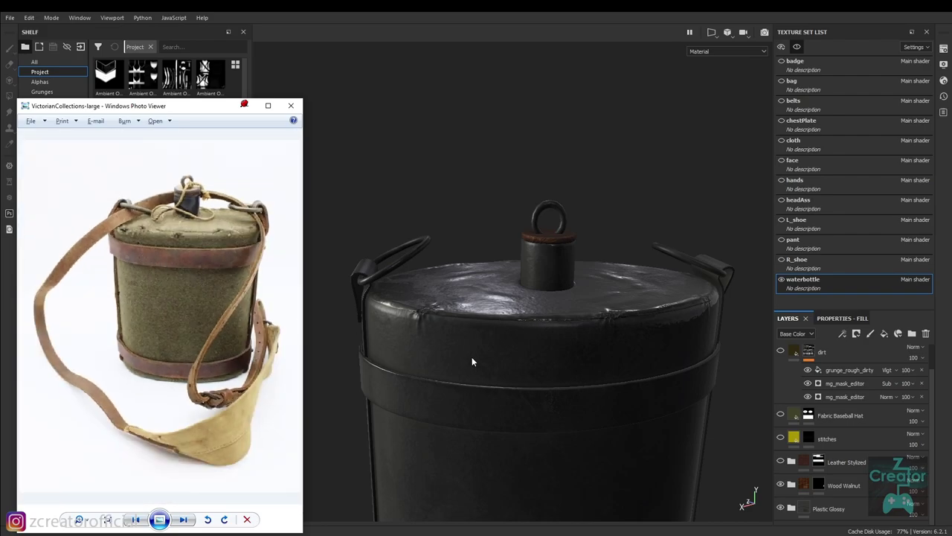
drag(471, 356, 655, 328)
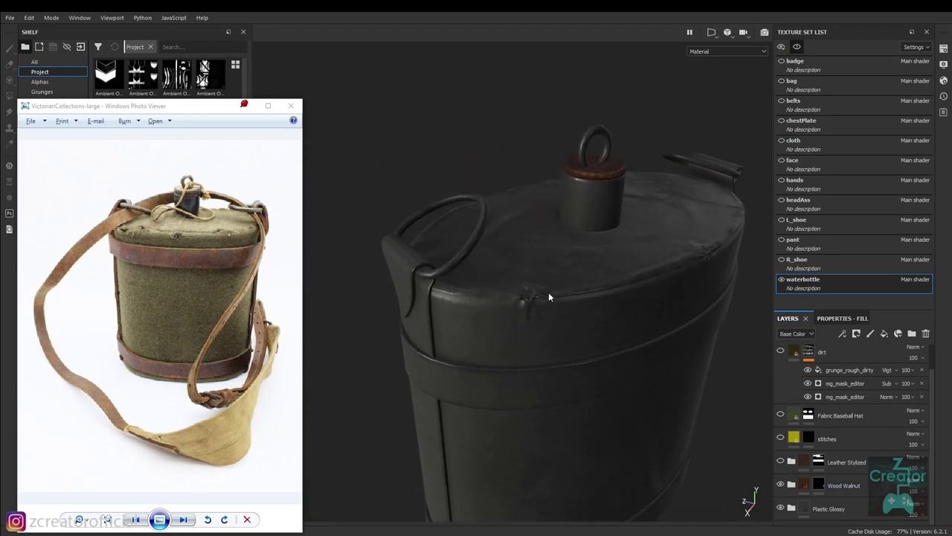
drag(548, 291, 499, 316)
drag(244, 103, 825, 100)
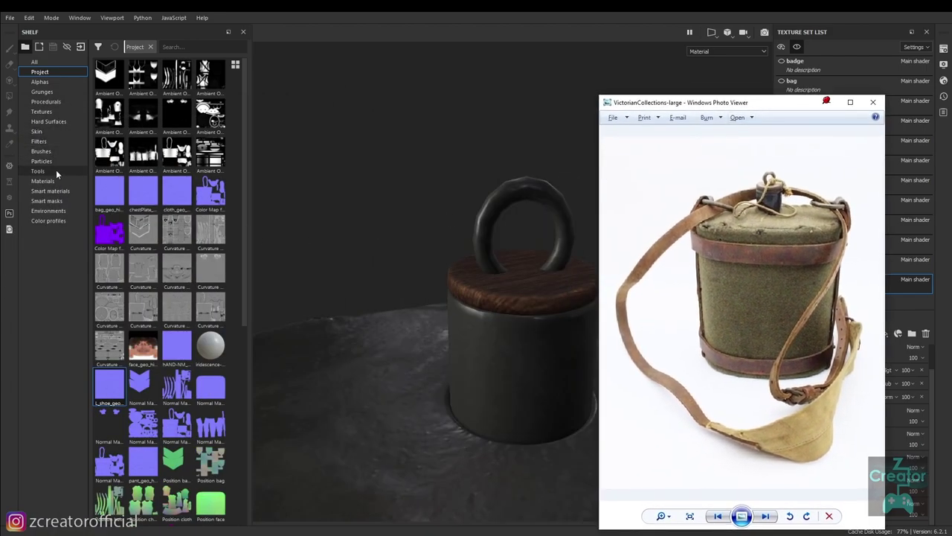
Search the Materials shelf for 'wood' and drop Wood Walnut onto the bottle as a new layer.
click(52, 180)
scroll(down, 3)
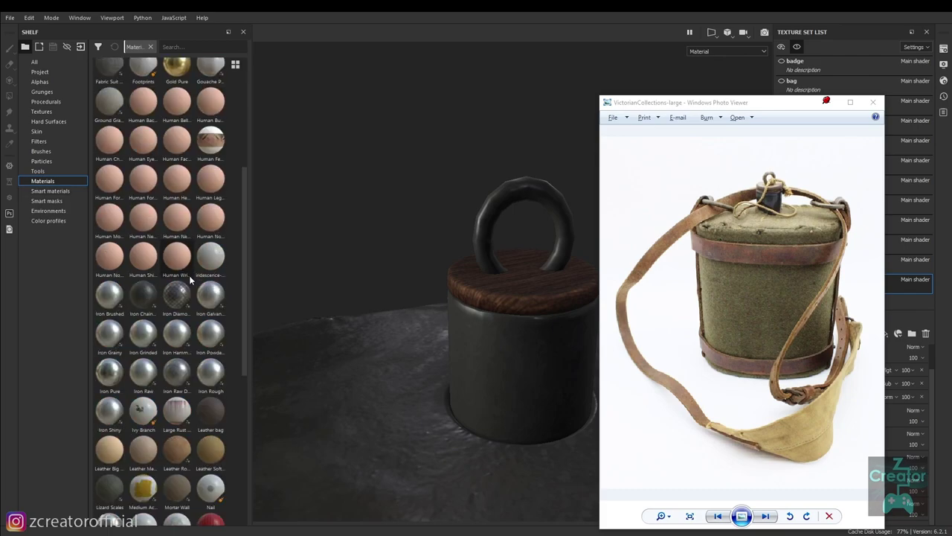
scroll(down, 3)
click(178, 46)
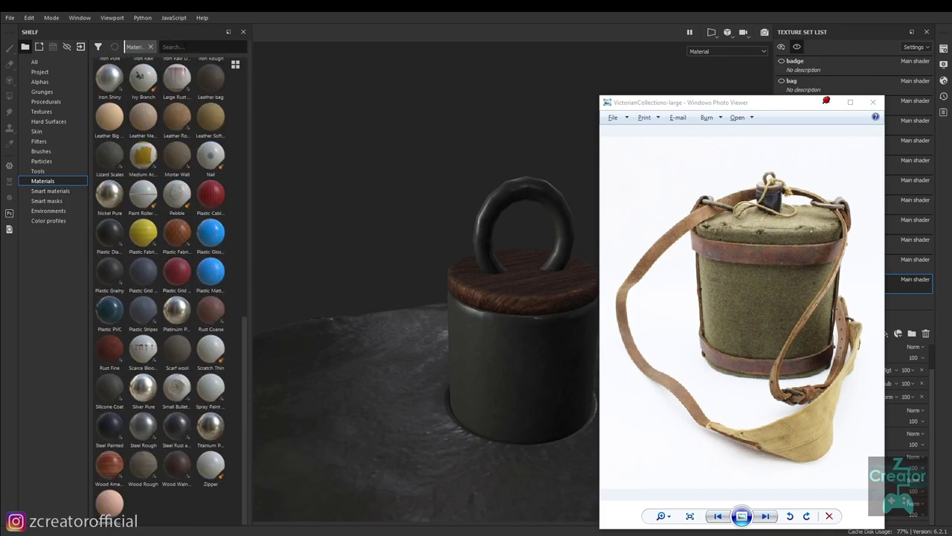
text(wood)
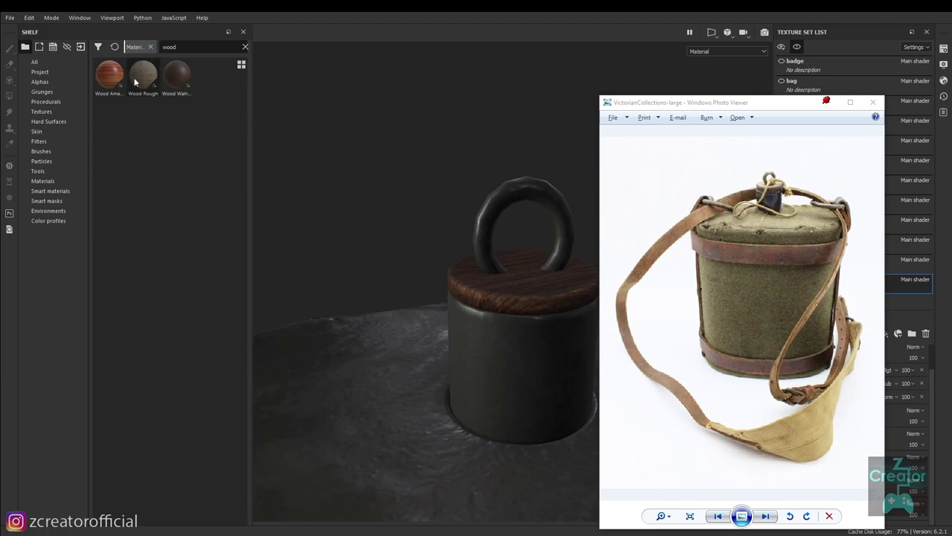
click(176, 84)
drag(781, 109, 155, 241)
drag(180, 90, 828, 482)
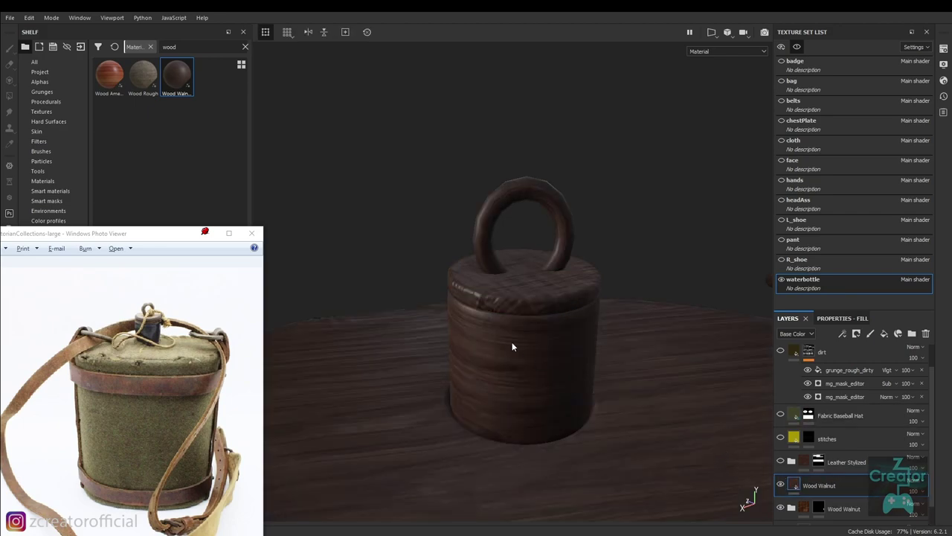
Give Wood Walnut a black mask, reveal the cap top with polygon fill, then hide the layer.
right_click(817, 486)
click(855, 111)
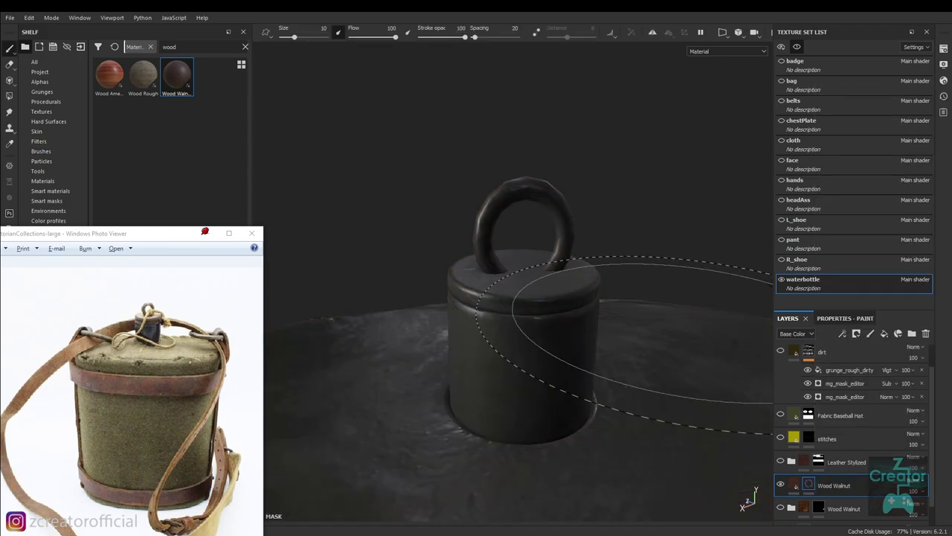
key(4)
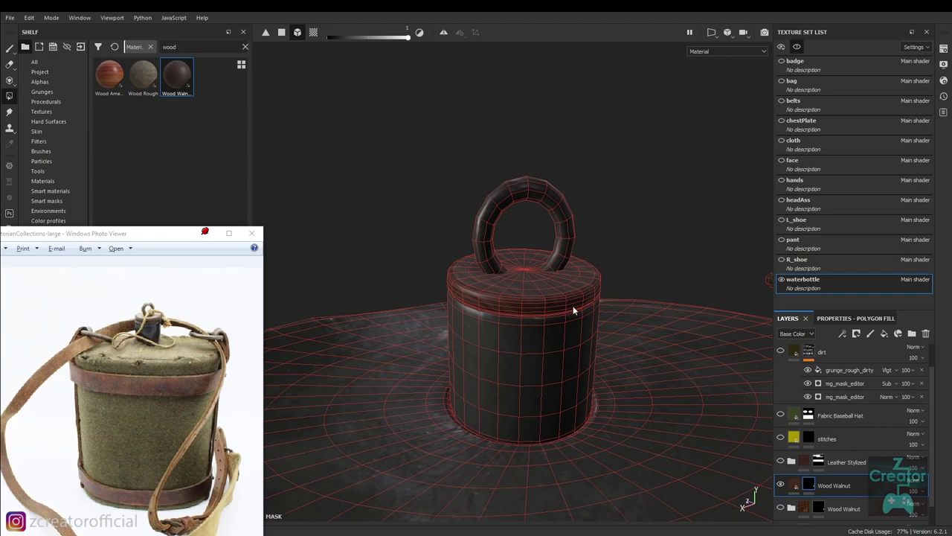
key(1)
drag(548, 314, 563, 355)
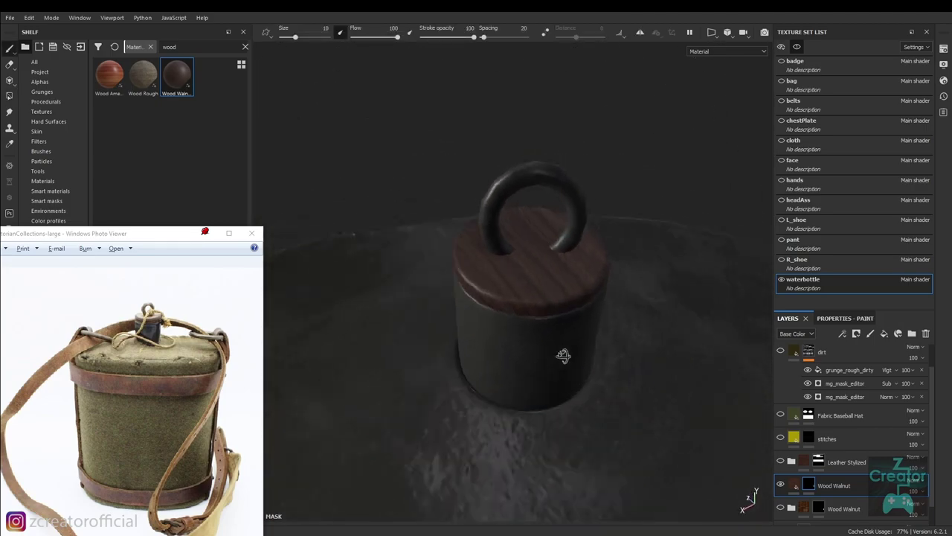
scroll(up, 3)
scroll(up, 3)
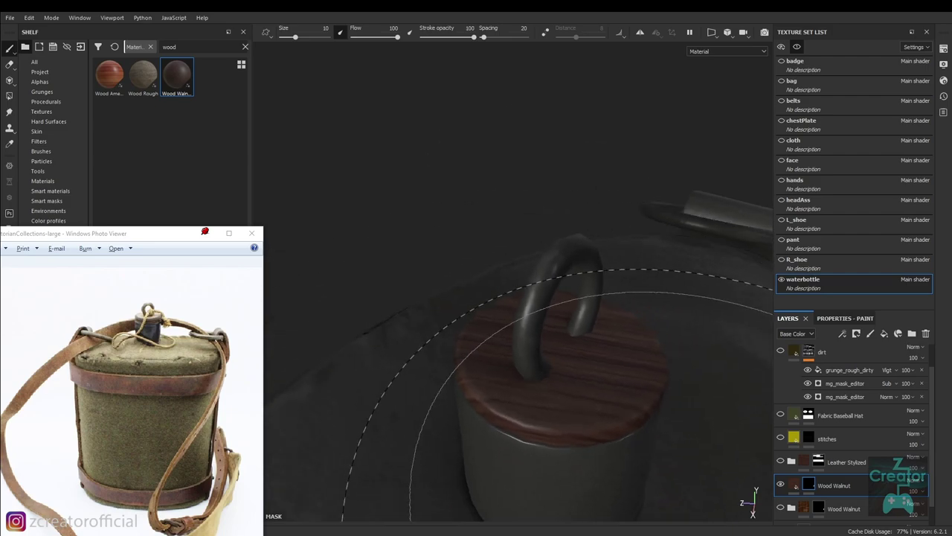
click(780, 485)
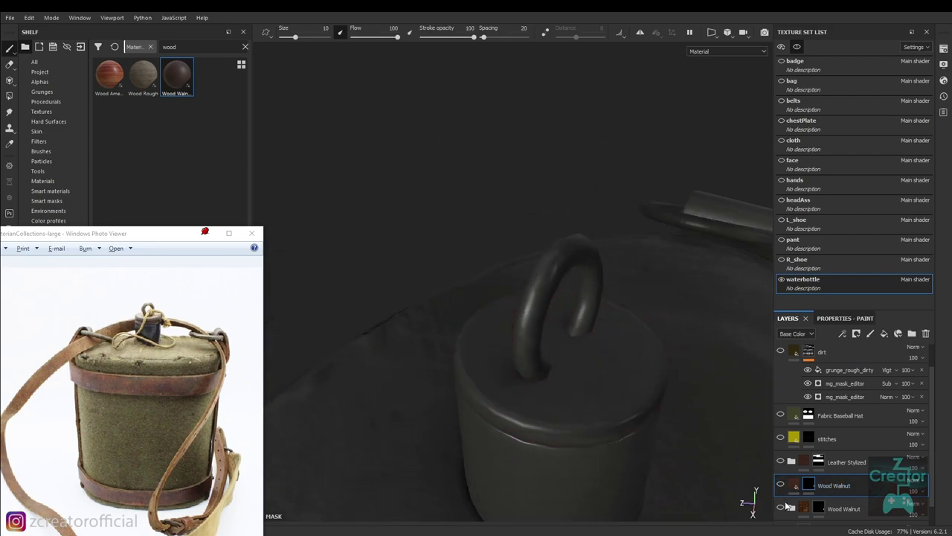
Delete the extra Wood Walnut layer, then show and expand the Wood Walnut folder.
scroll(down, 3)
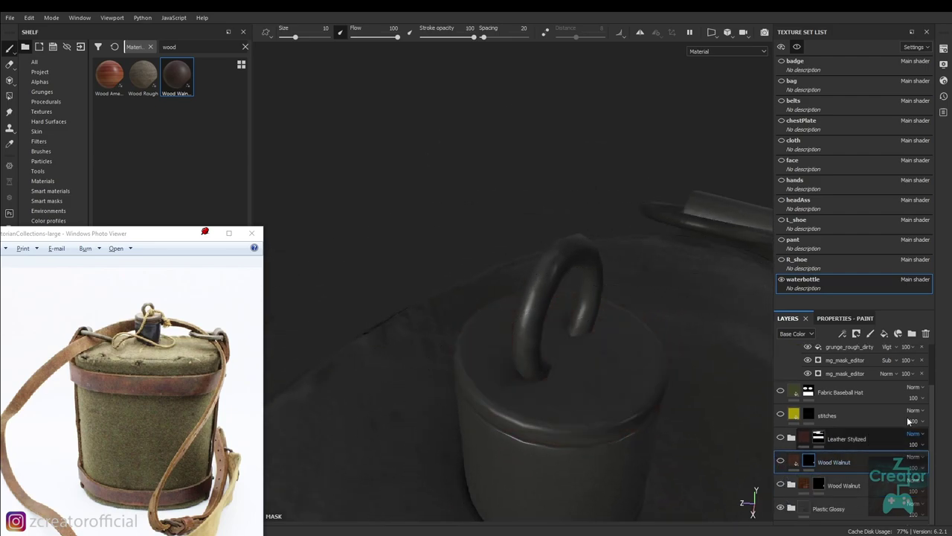
click(924, 334)
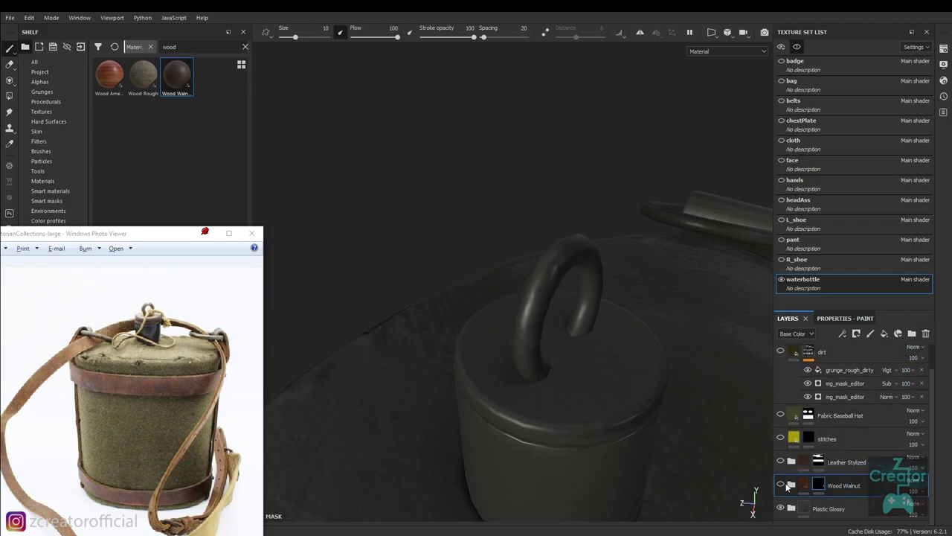
click(781, 485)
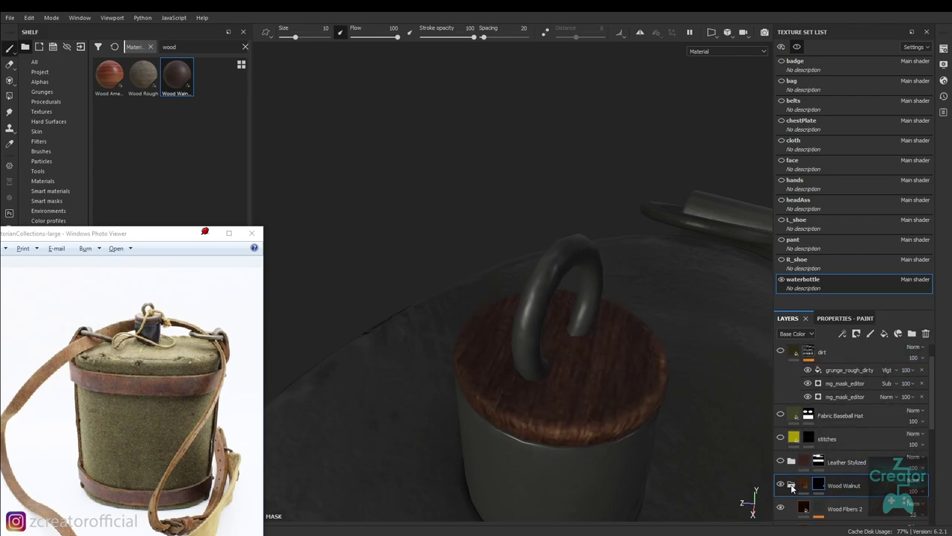
click(791, 485)
scroll(down, 3)
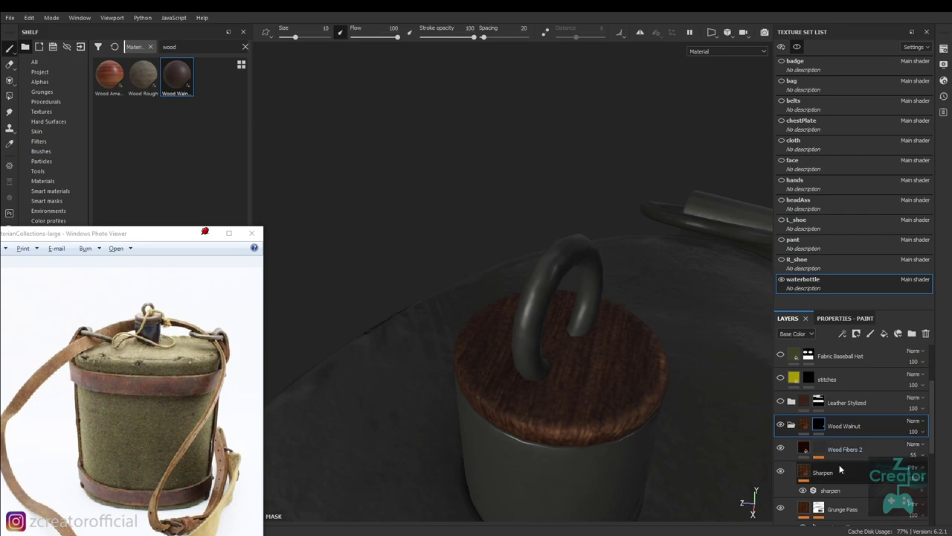
Select the Sharpen layer inside the Wood Walnut folder.
click(838, 467)
scroll(down, 3)
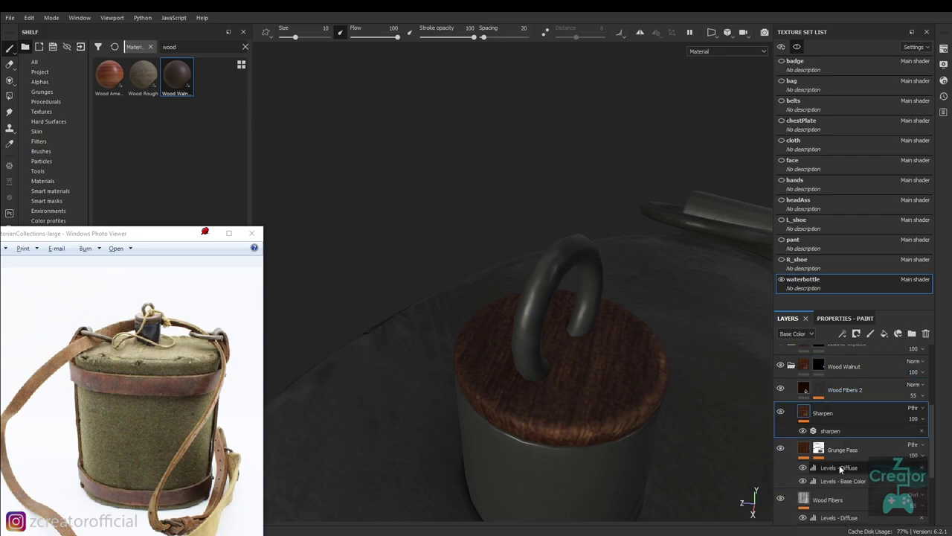
scroll(up, 3)
scroll(up, 3)
scroll(up, 3)
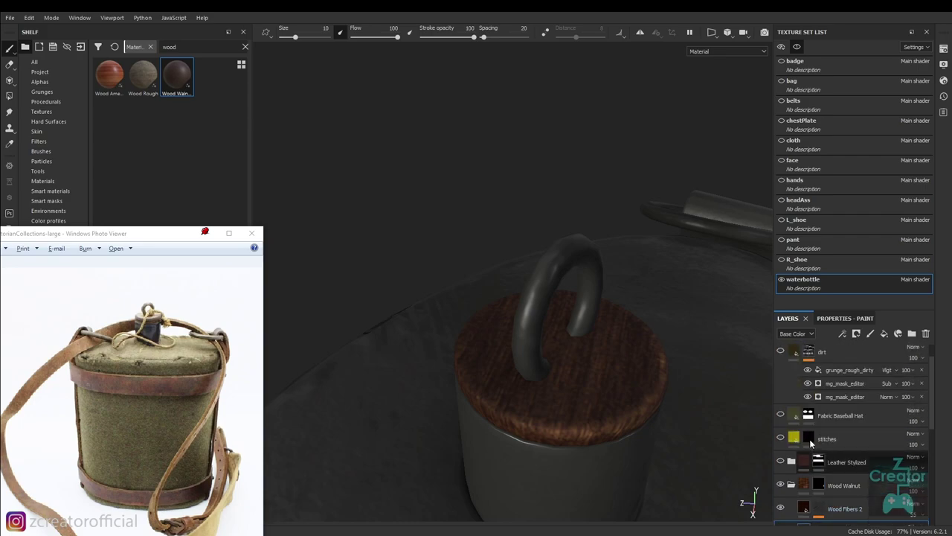
scroll(down, 3)
scroll(down, 3)
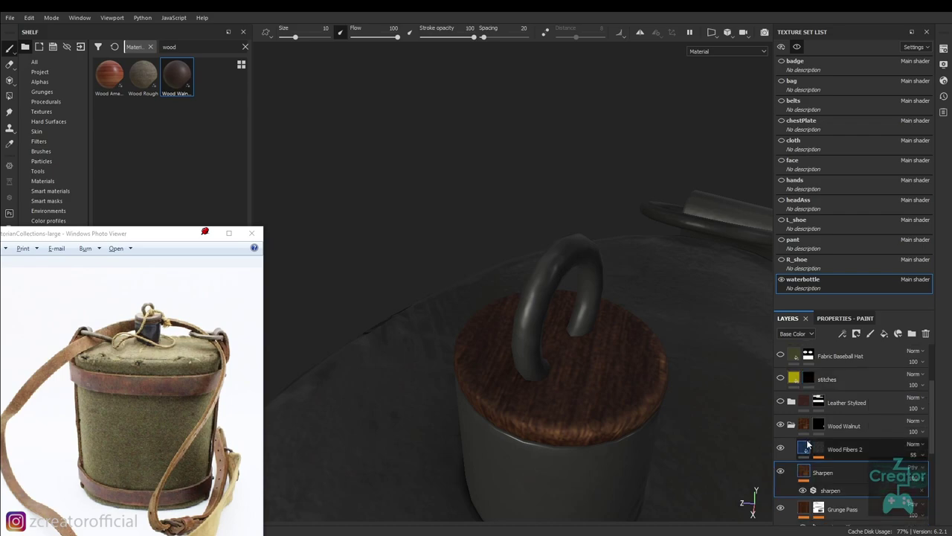
scroll(down, 3)
scroll(down, 3)
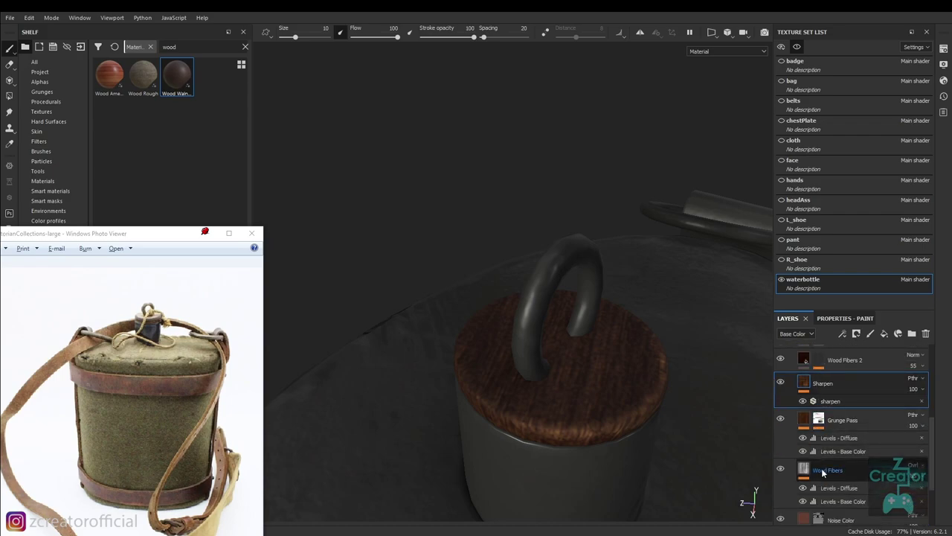
Toggle the Wood Fibers layer off and back on to compare, then collapse the folder.
click(823, 472)
click(783, 468)
click(783, 468)
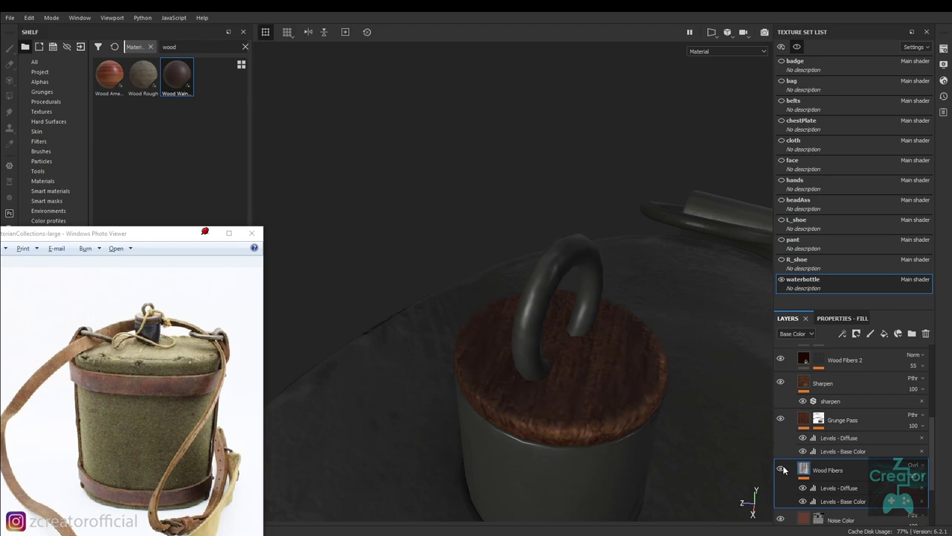
scroll(up, 3)
scroll(up, 3)
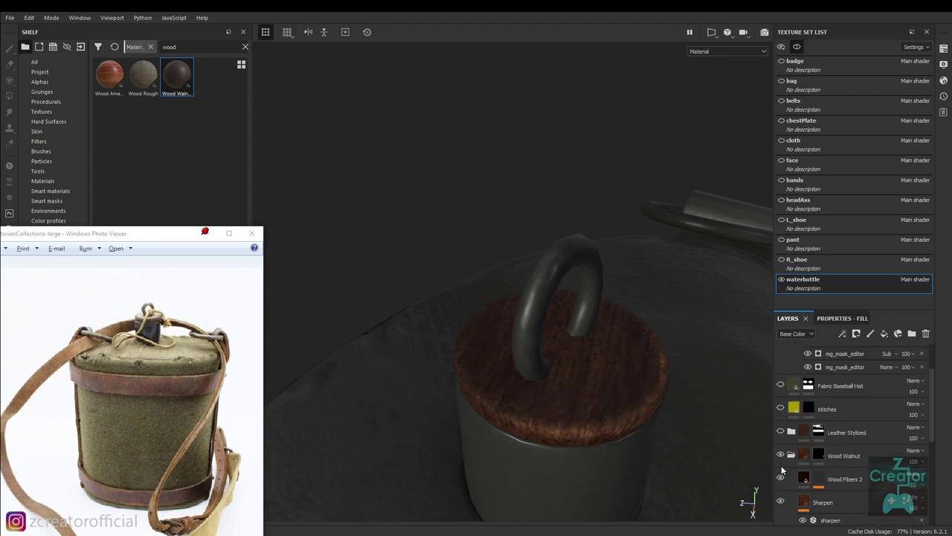
click(788, 460)
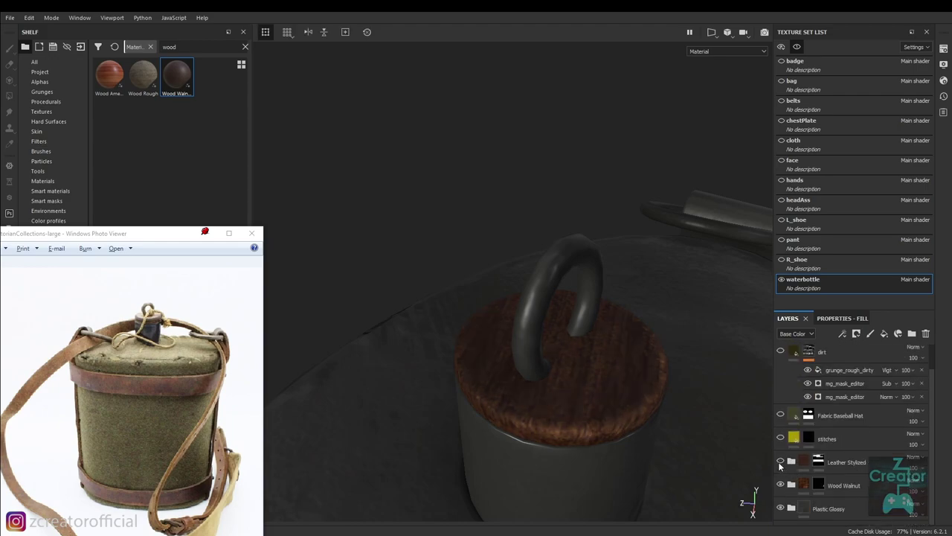
Turn on the Fabric Baseball Hat layer so the canteen body shows green fabric.
drag(589, 406, 559, 422)
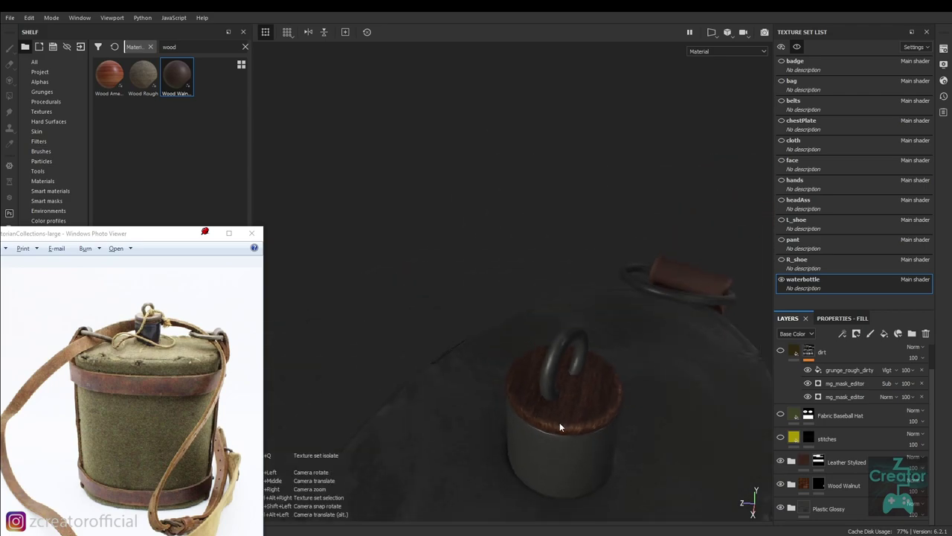
drag(559, 422, 628, 420)
click(780, 414)
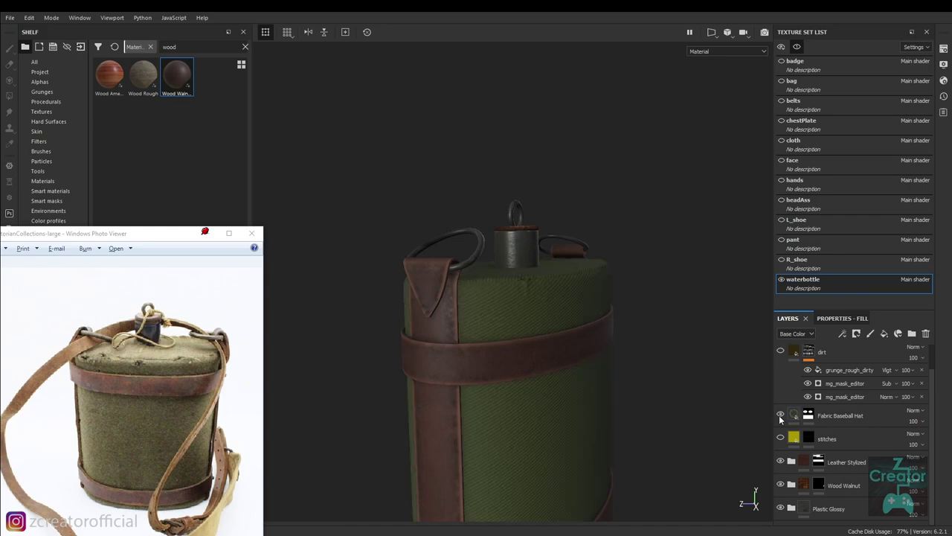
drag(524, 394, 566, 383)
scroll(up, 3)
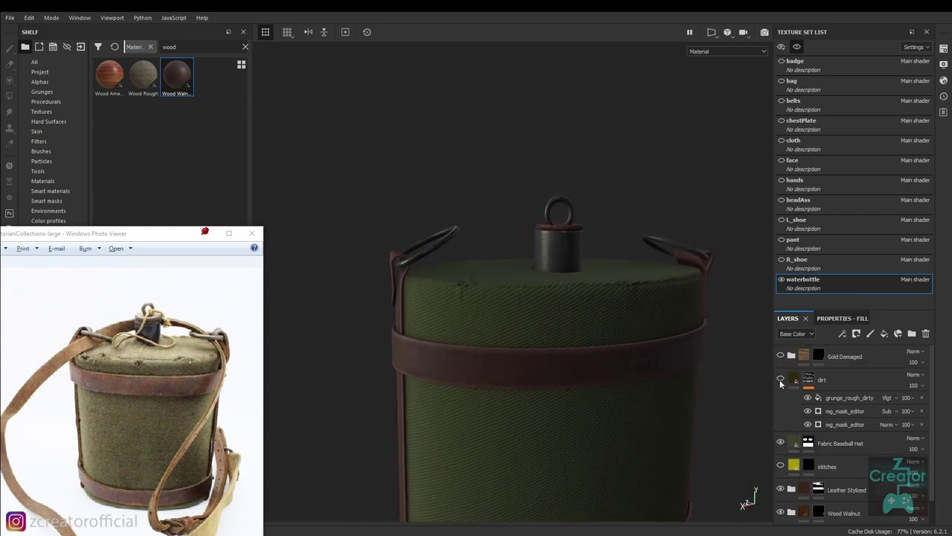
Compare the dirt layer by toggling its visibility and grunge masks, then expand Gold Damaged.
click(779, 379)
drag(530, 440, 569, 433)
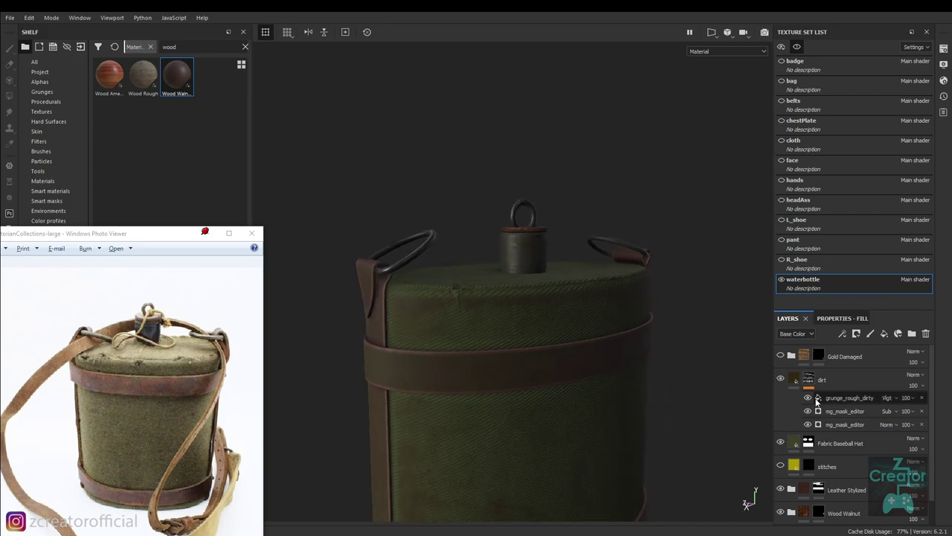
click(807, 413)
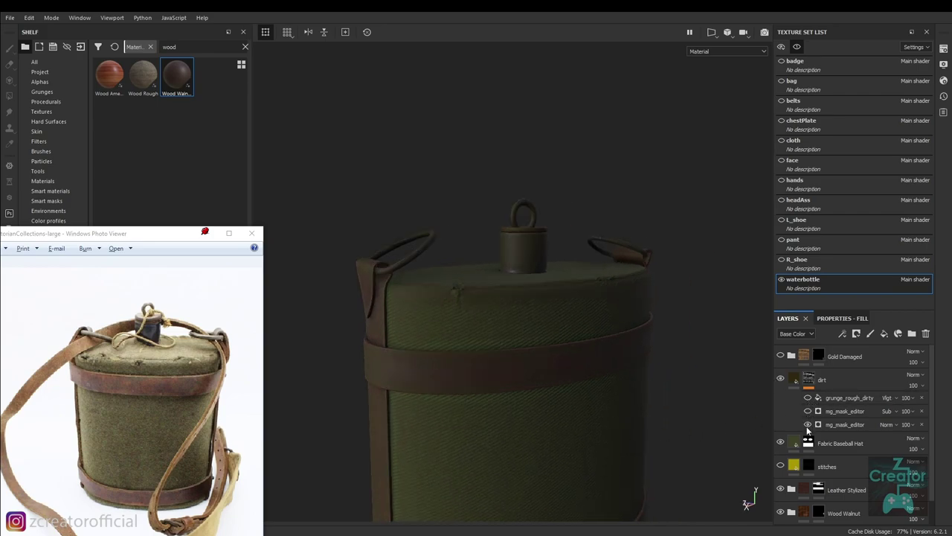
click(808, 425)
click(808, 424)
click(808, 412)
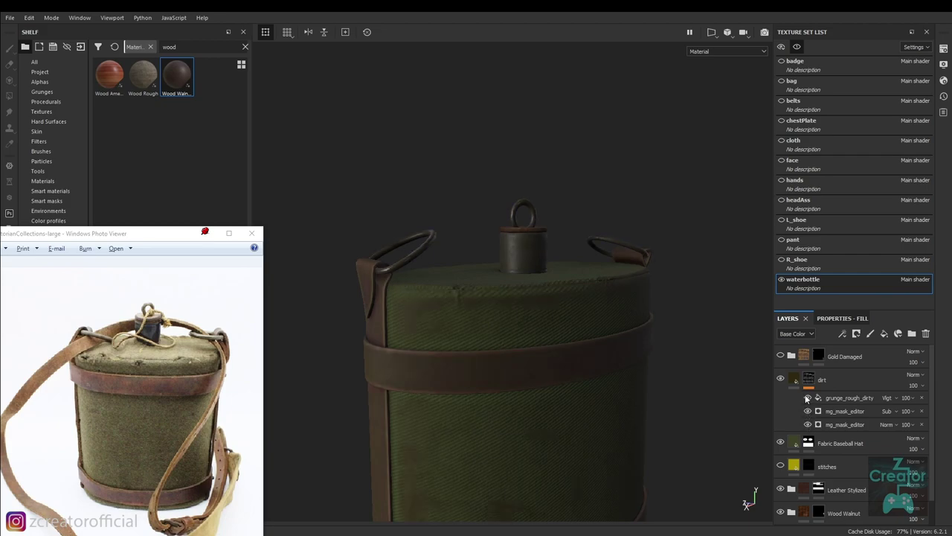
drag(599, 380, 732, 383)
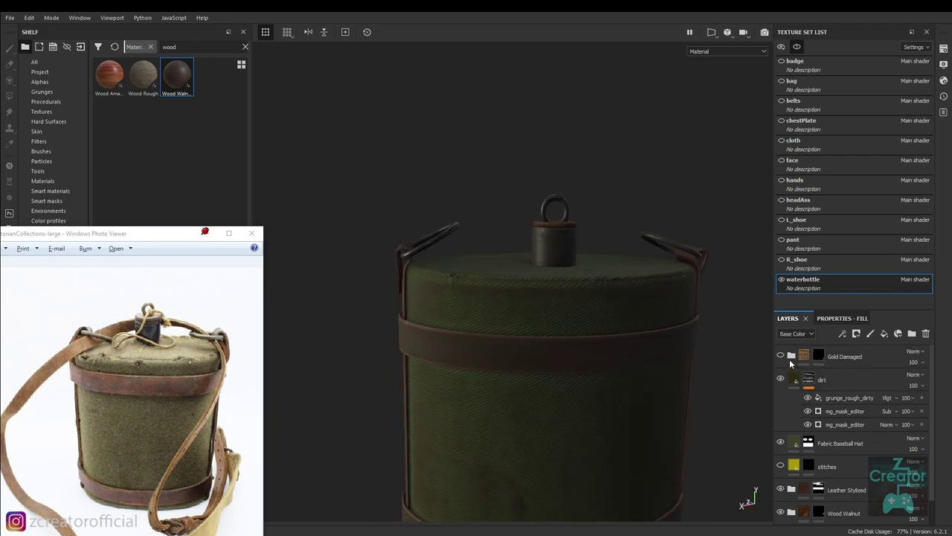
click(789, 357)
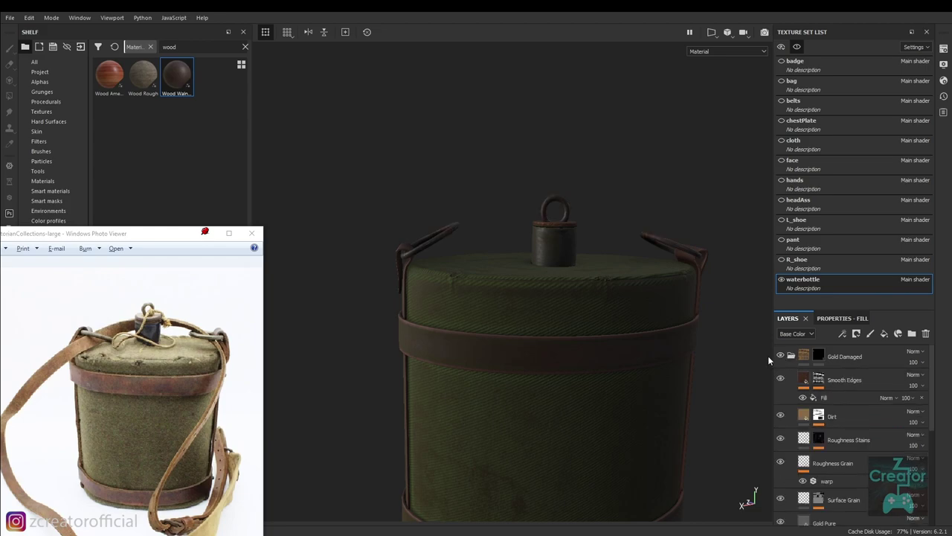
Turn on the stitches layer so yellow stitching shows along the leather straps.
drag(547, 329, 613, 421)
scroll(down, 3)
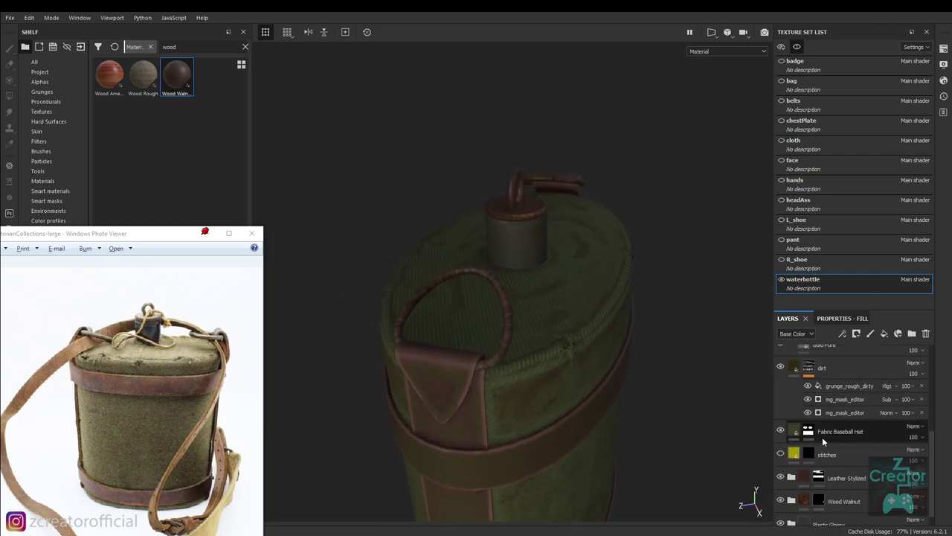
scroll(down, 3)
click(781, 439)
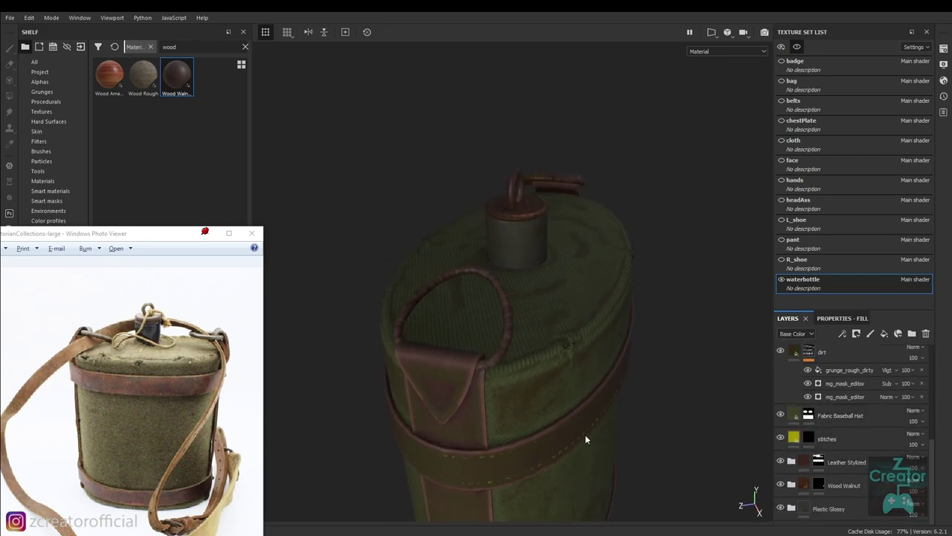
drag(584, 434, 669, 417)
scroll(up, 3)
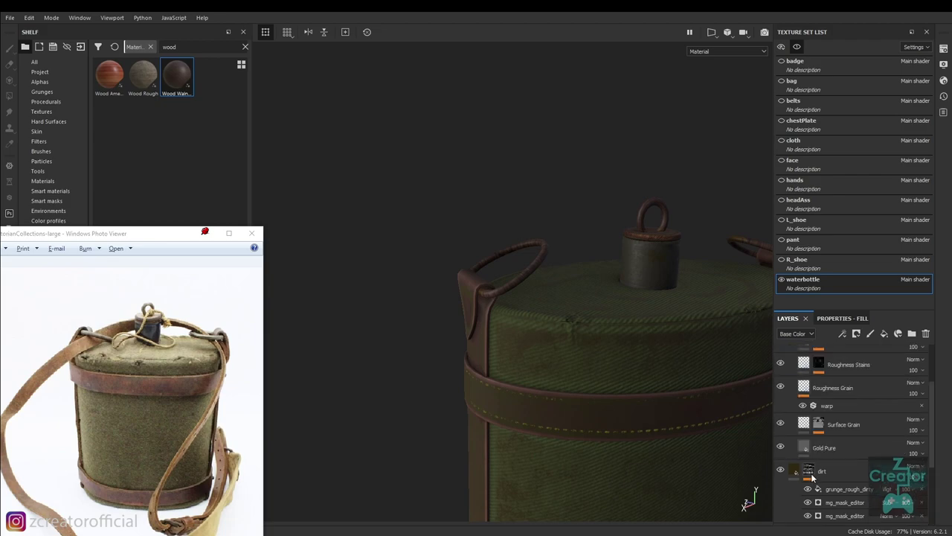
scroll(up, 3)
Collapse Gold Damaged and orbit around the canteen's top, spout and strap loop.
click(790, 356)
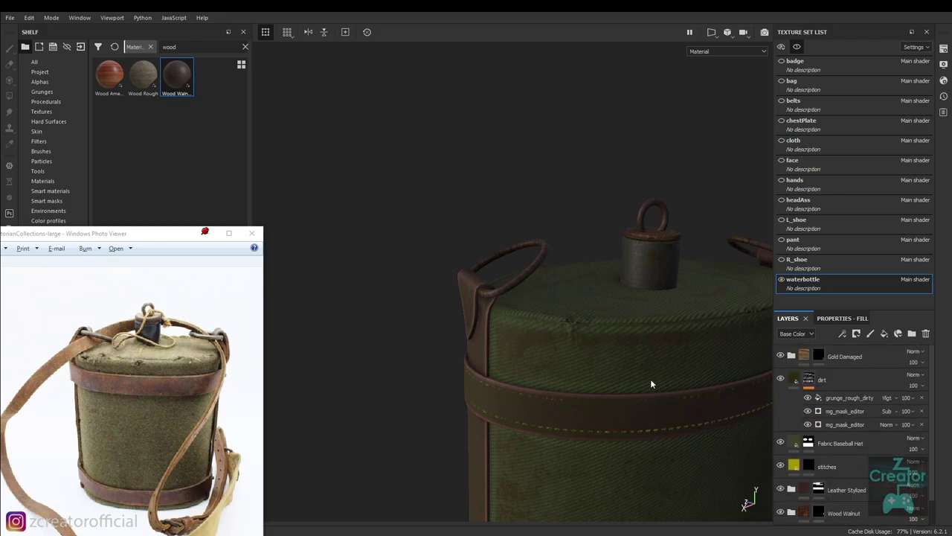
scroll(down, 3)
scroll(down, 3)
scroll(down, 3)
drag(559, 433, 531, 384)
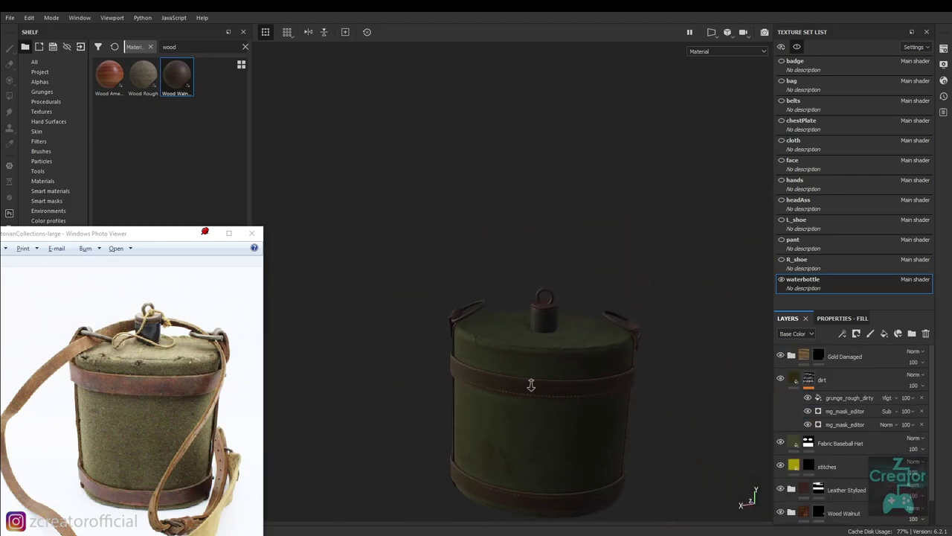
drag(531, 384, 645, 434)
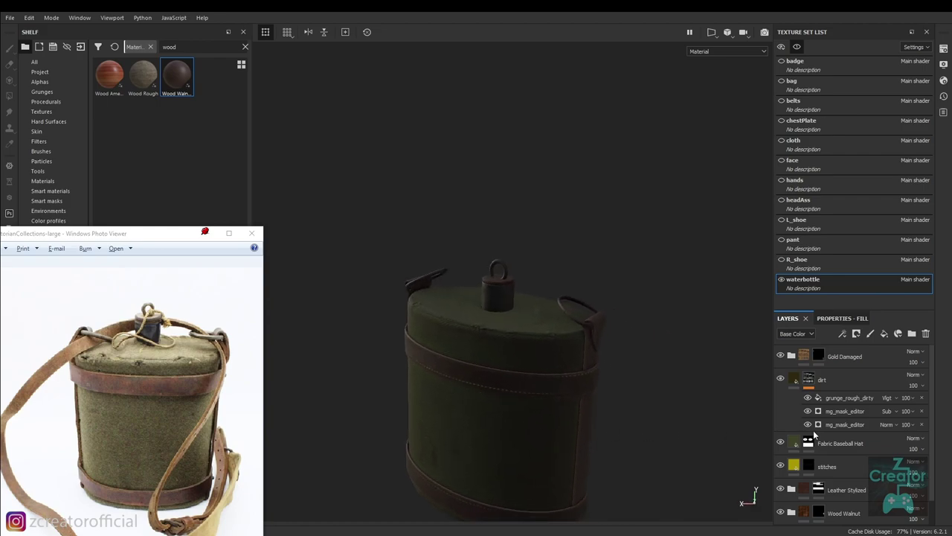
drag(572, 340, 578, 330)
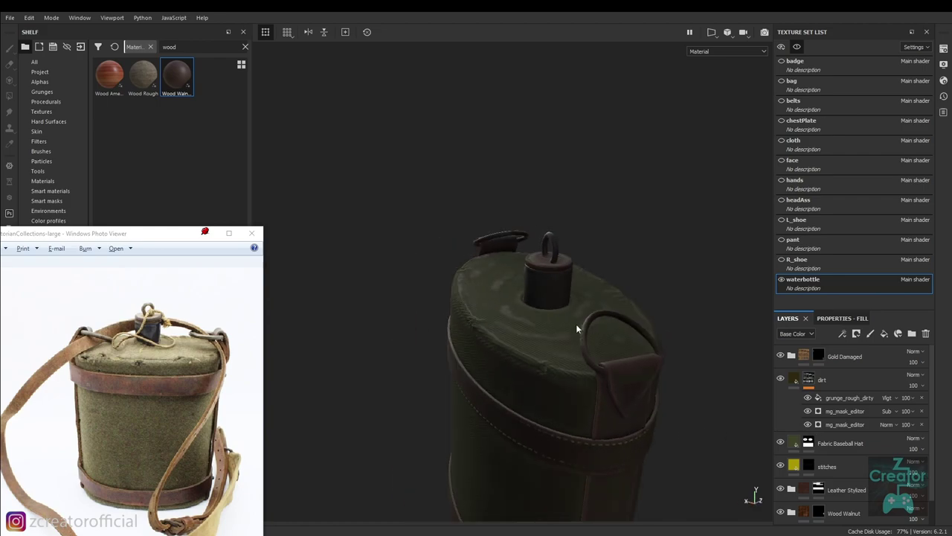
scroll(up, 3)
scroll(up, 3)
drag(610, 363, 535, 372)
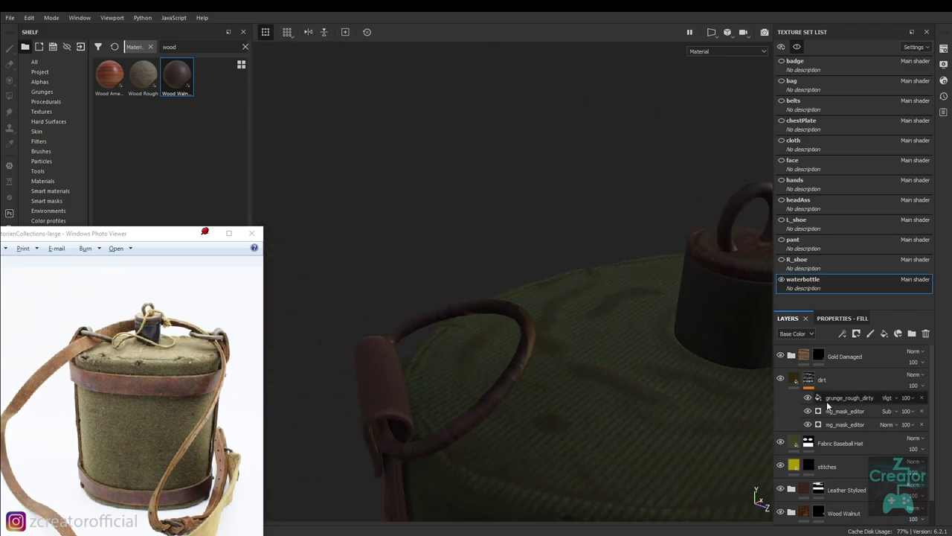
click(791, 356)
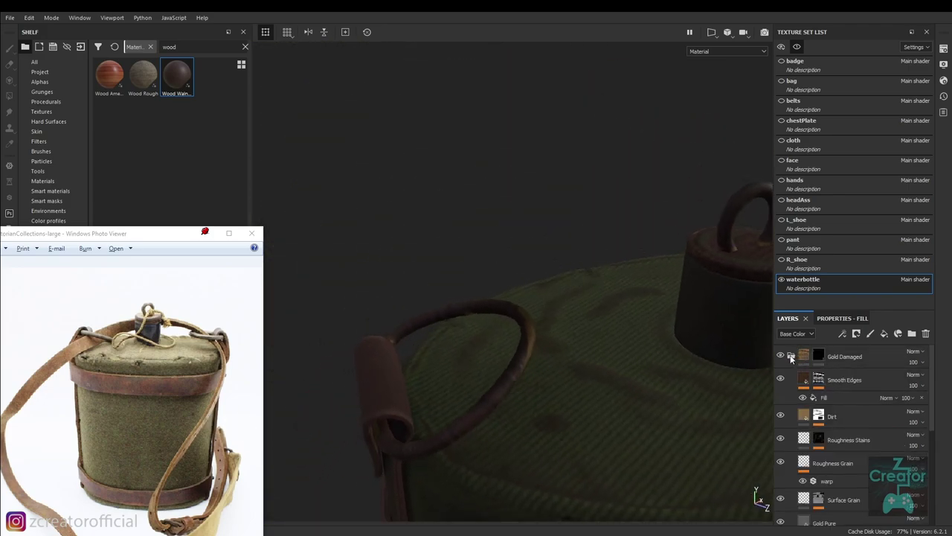
click(791, 356)
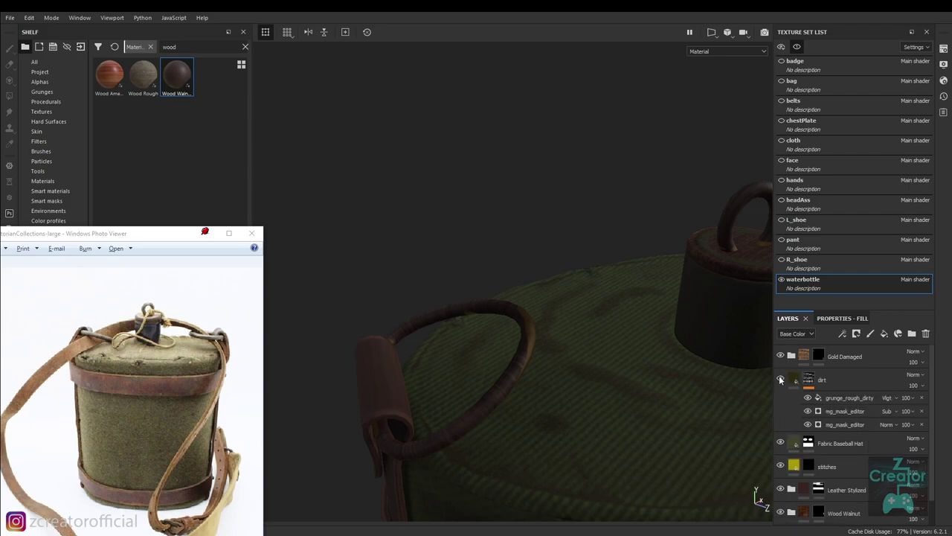
drag(734, 377, 443, 330)
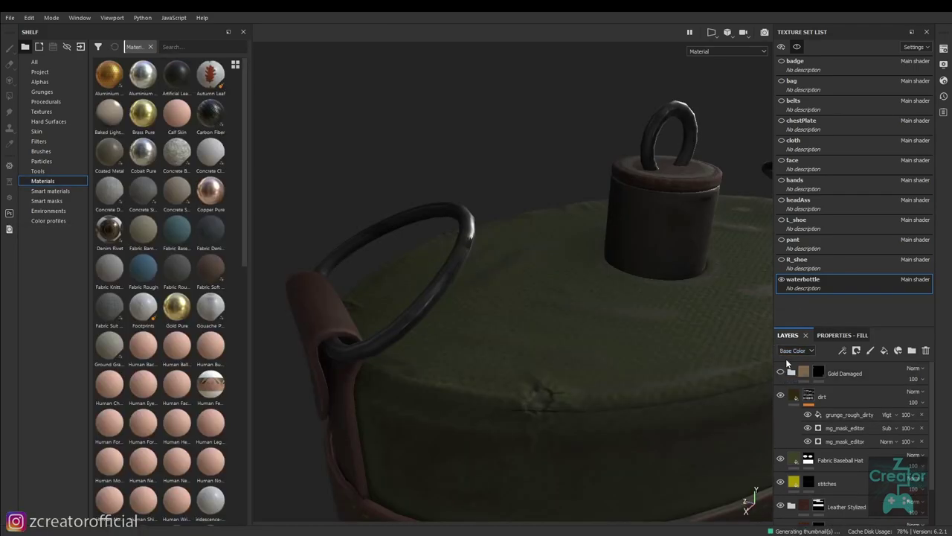
Enable Gold Damaged on the canteen rings, then select and isolate the R_shoe texture set.
click(780, 374)
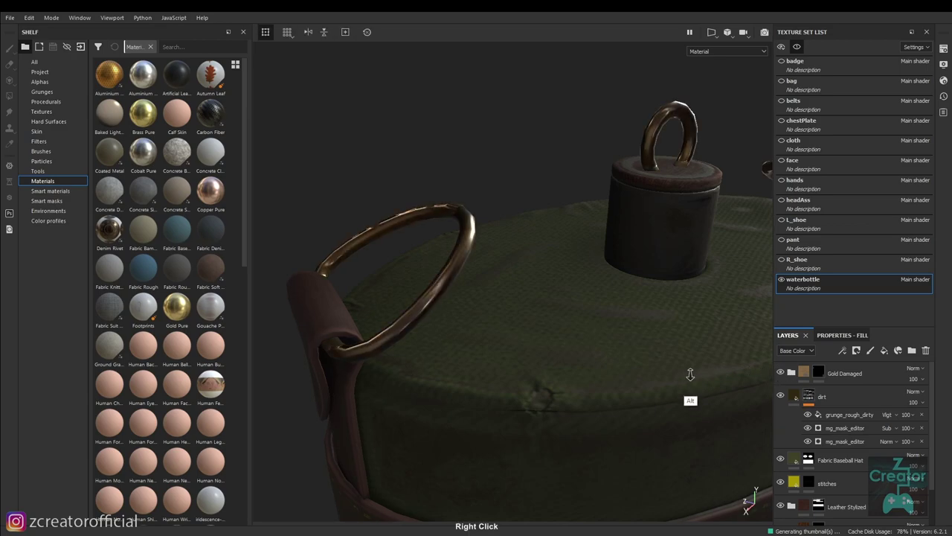
drag(688, 397, 645, 325)
drag(645, 325, 707, 432)
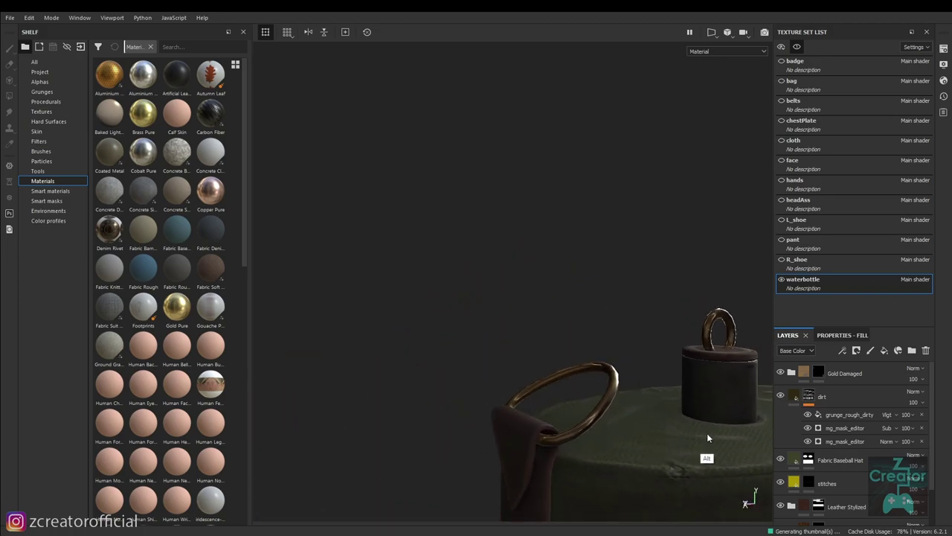
drag(707, 433, 688, 392)
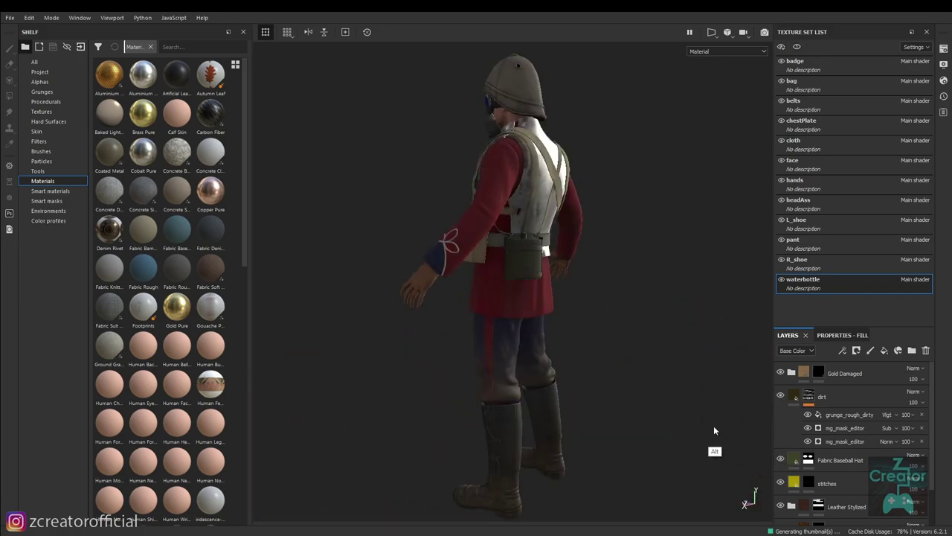
drag(713, 425, 729, 501)
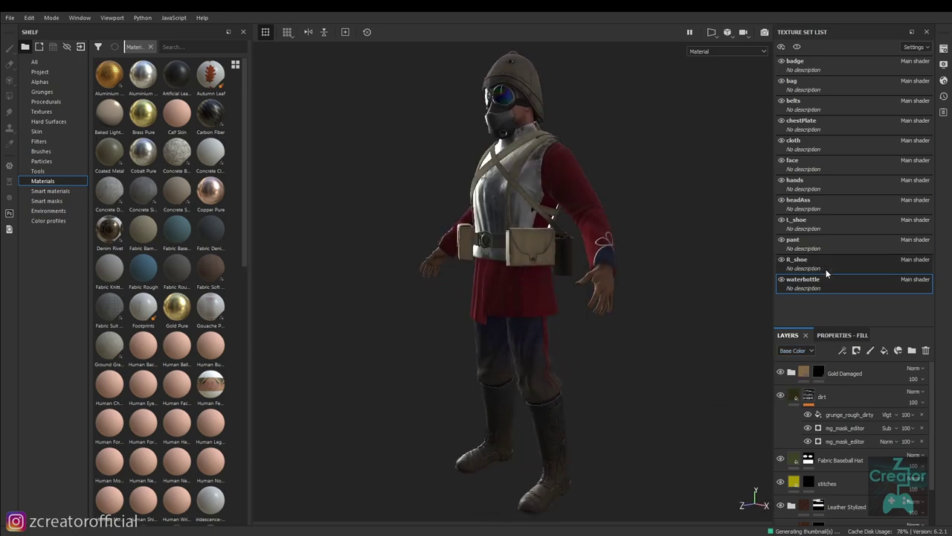
click(826, 268)
key(alt+q)
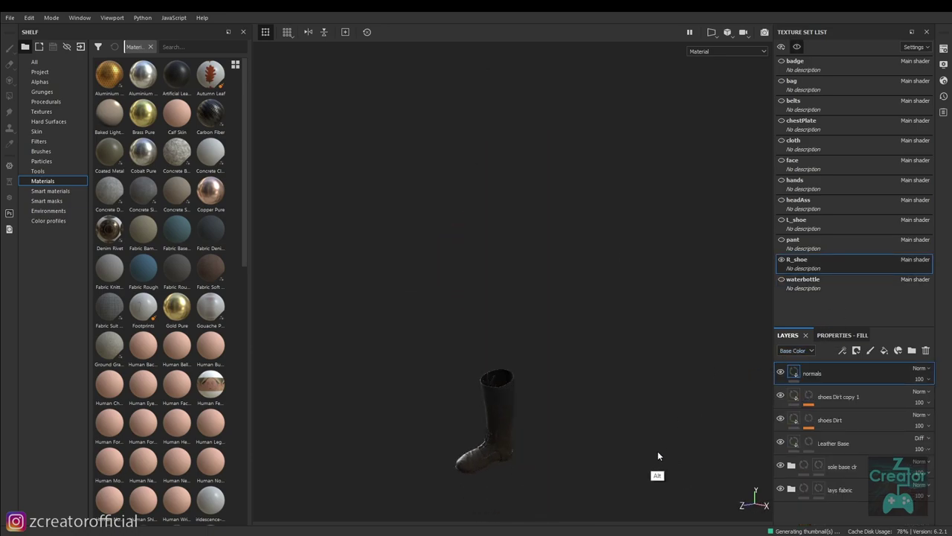
Inspect the worn leather right boot from several angles, then select the lays fabric layer.
drag(658, 451, 671, 432)
drag(671, 430, 633, 380)
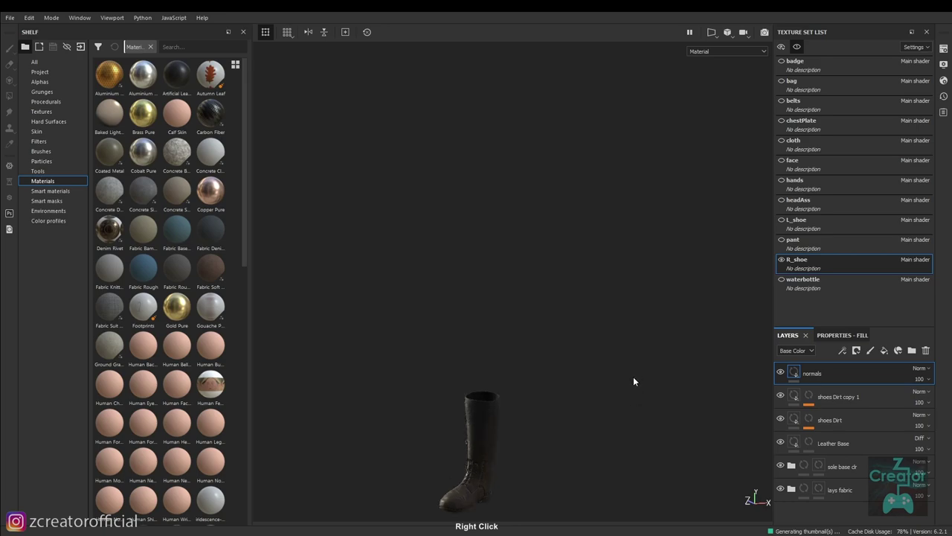
drag(572, 453, 660, 290)
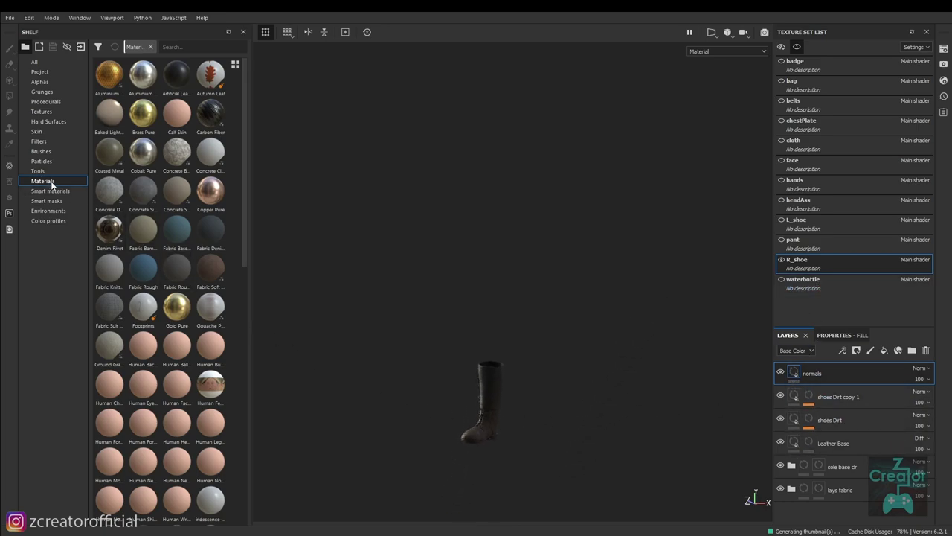
drag(540, 437, 630, 303)
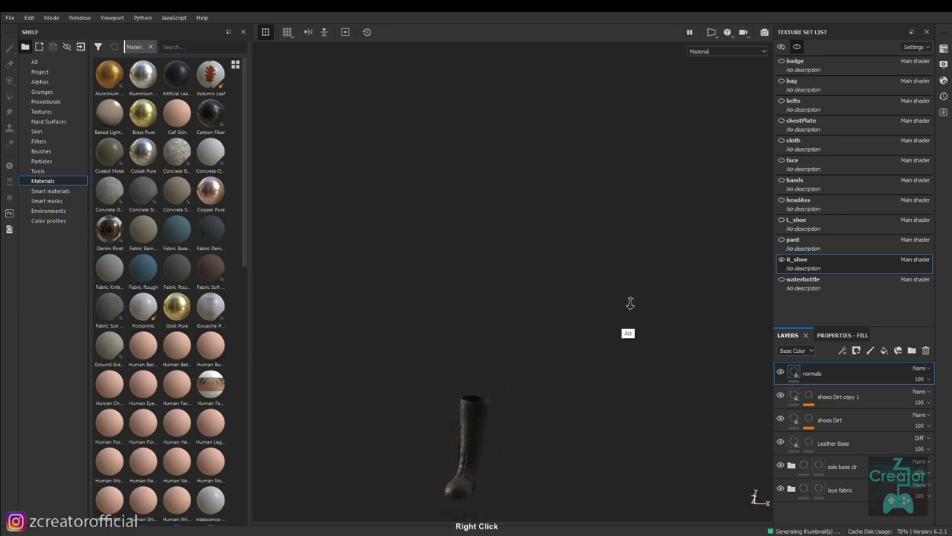
drag(564, 398, 529, 469)
drag(529, 469, 576, 431)
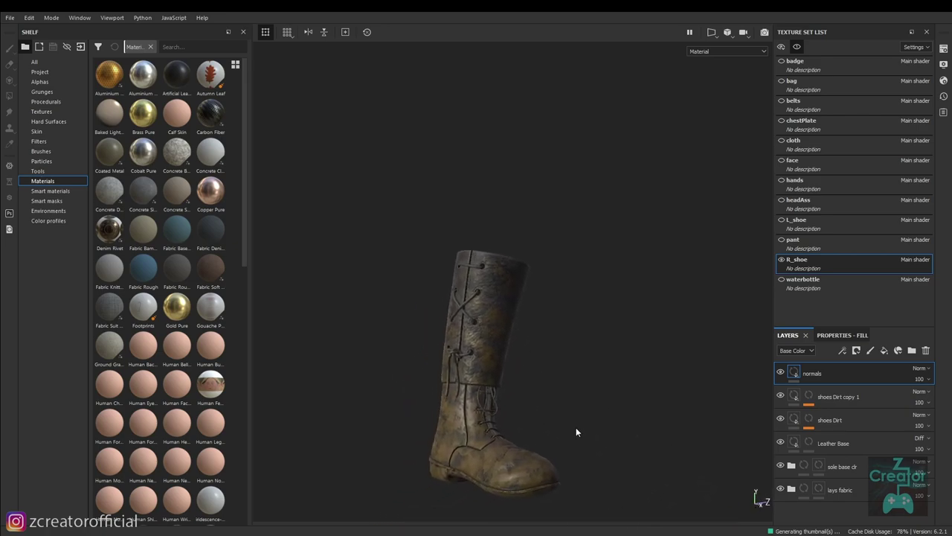
drag(576, 432, 785, 530)
drag(564, 419, 660, 335)
drag(660, 335, 633, 330)
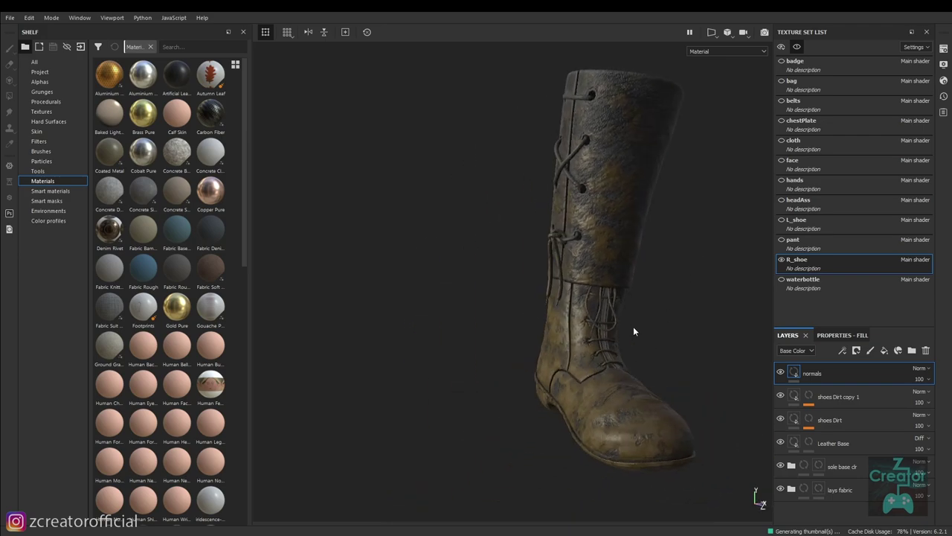
drag(633, 330, 538, 369)
drag(538, 369, 664, 417)
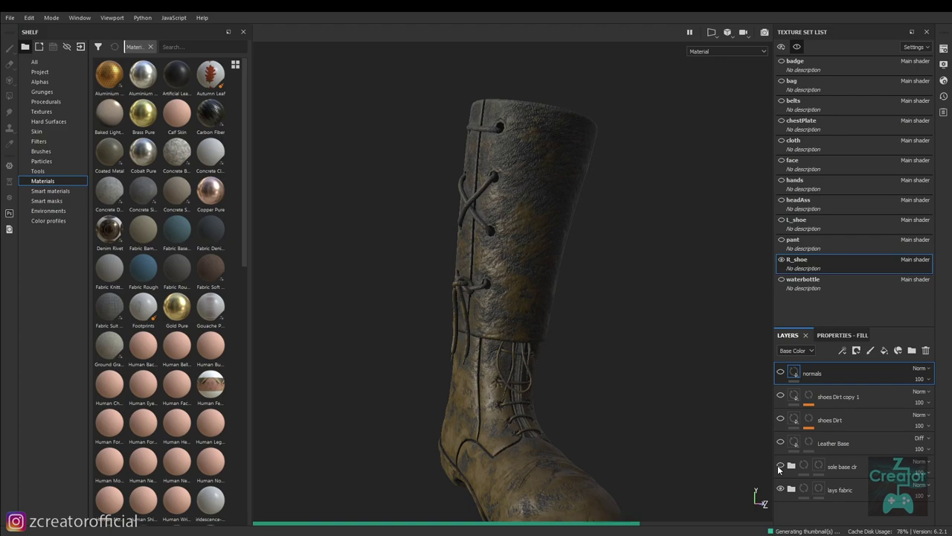
click(818, 488)
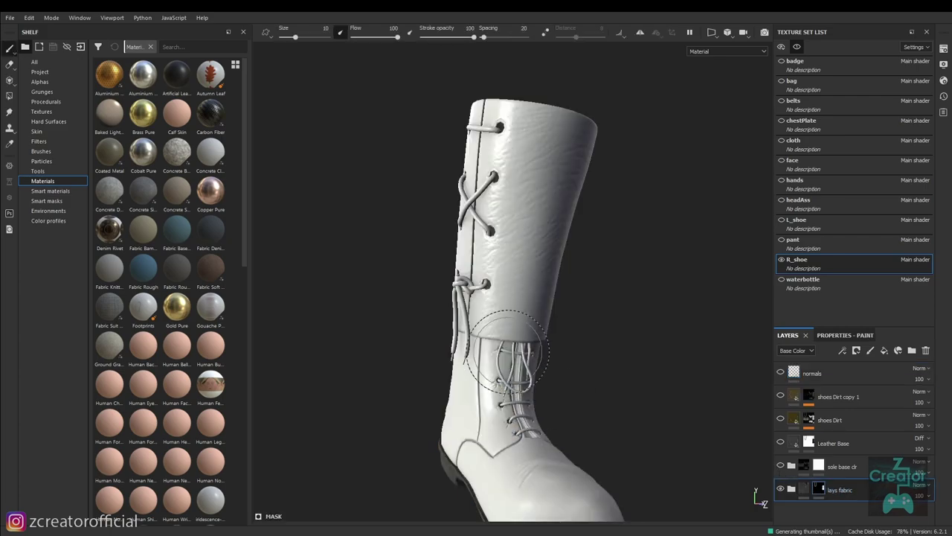
Orbit around the white boot's cuff laces, then zoom in on the ZBrush sculpt's boot lacing.
drag(508, 347, 453, 339)
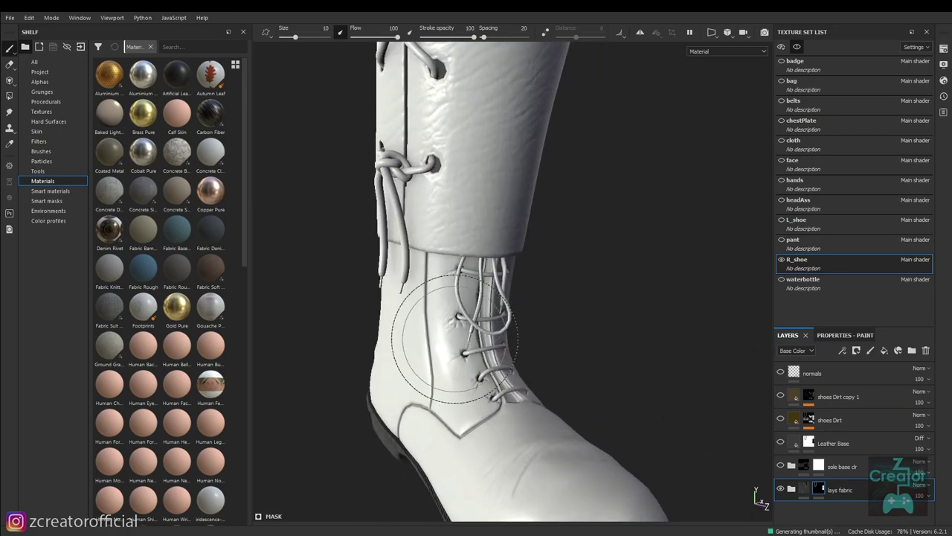
drag(616, 365, 512, 362)
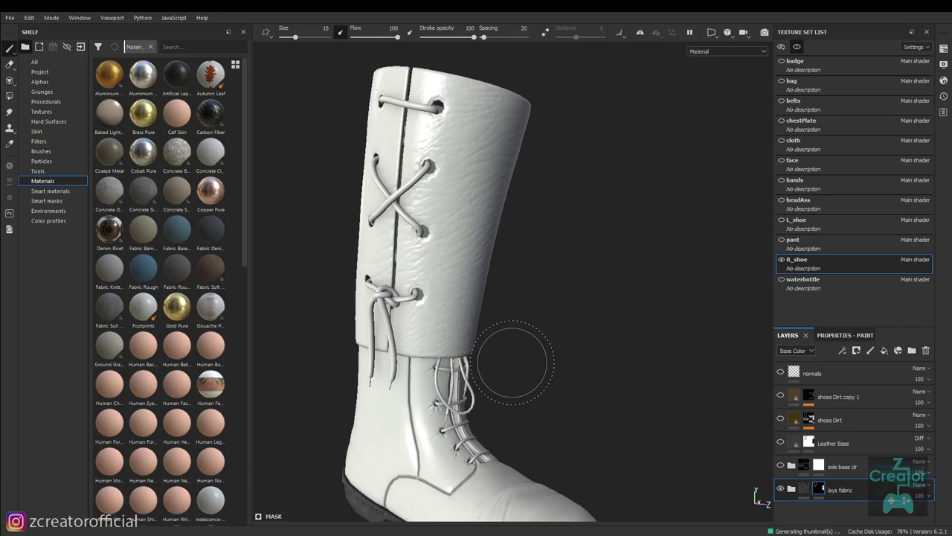
drag(578, 366, 534, 372)
drag(486, 285, 468, 166)
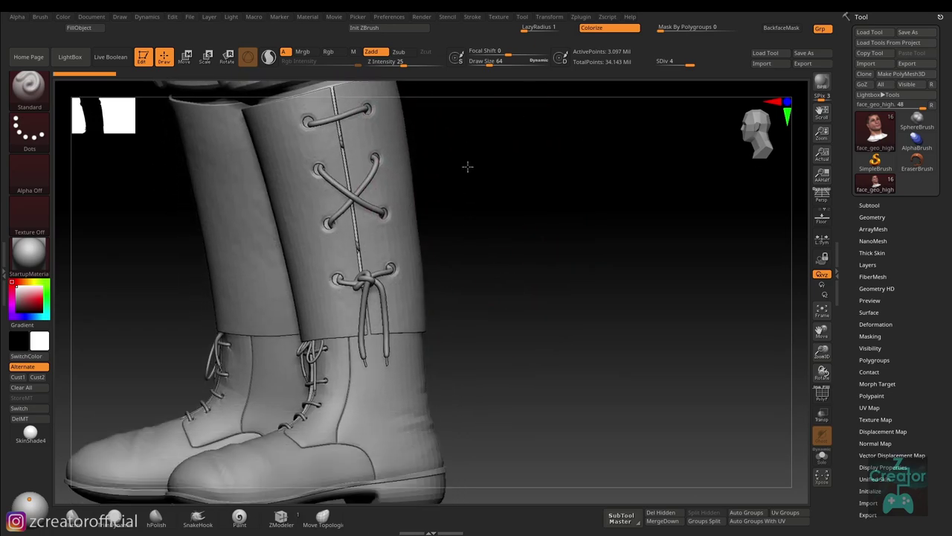
Make the right boot the active ZBrush subtool and drop it to subdivision level 1.
drag(485, 245, 553, 249)
click(450, 197)
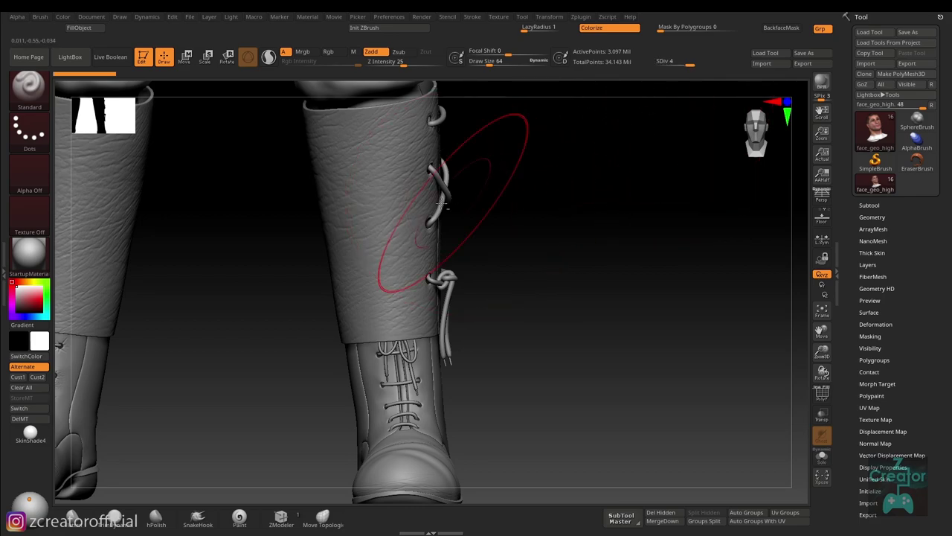
click(438, 197)
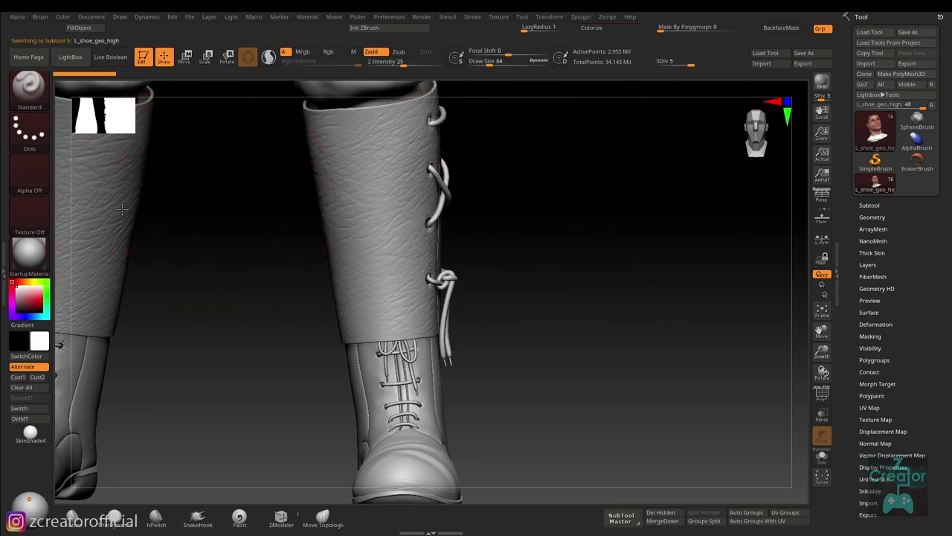
click(127, 223)
drag(447, 110, 703, 110)
click(667, 61)
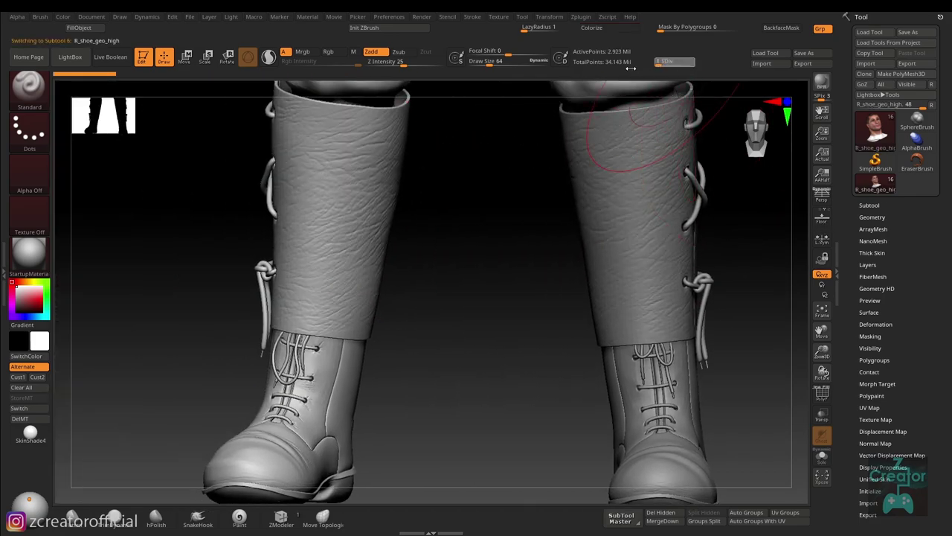
text(1)
key(Return)
Inspect the low-res boot's wireframe and polygroups, then restore SDiv 5 and hide them.
drag(491, 244, 471, 273)
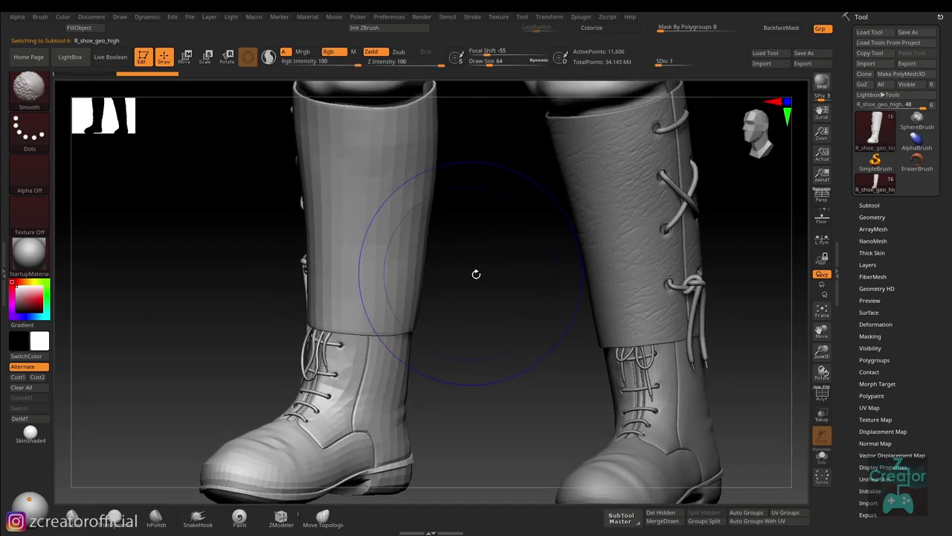
key(shift+f)
drag(472, 300, 444, 243)
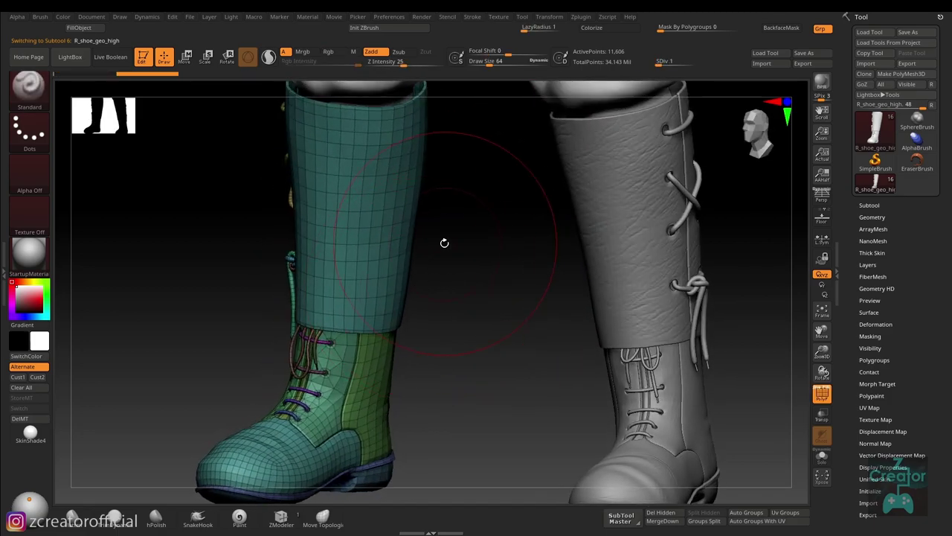
key(s)
click(488, 250)
click(695, 65)
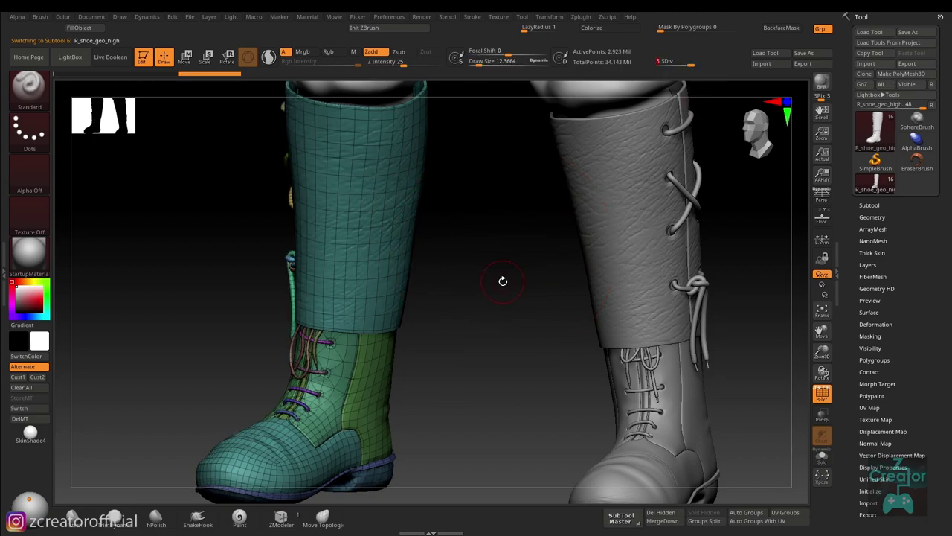
drag(501, 310, 484, 338)
key(shift+f)
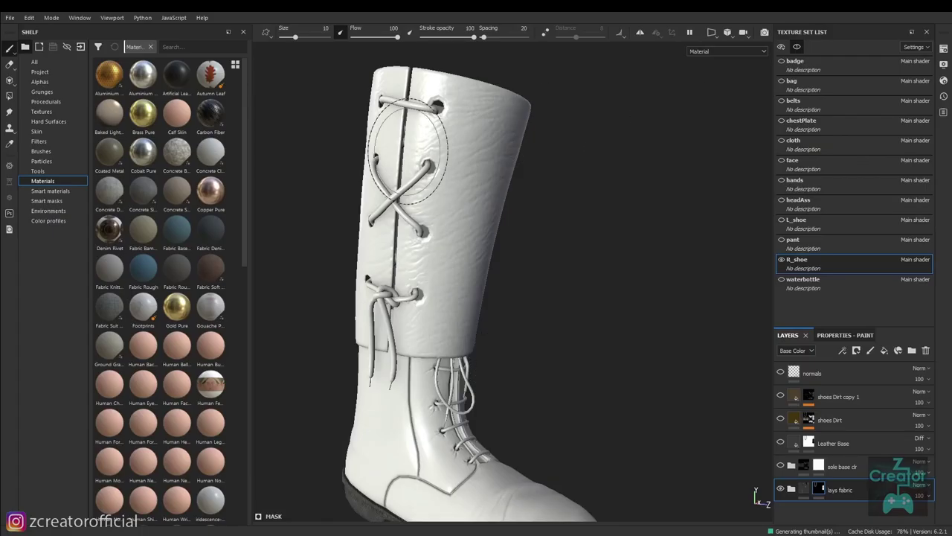
click(942, 49)
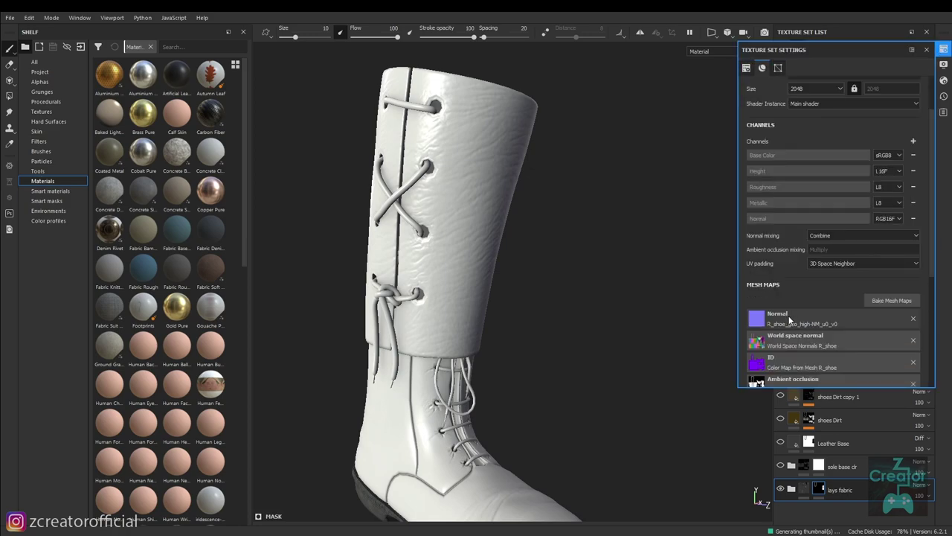
scroll(down, 3)
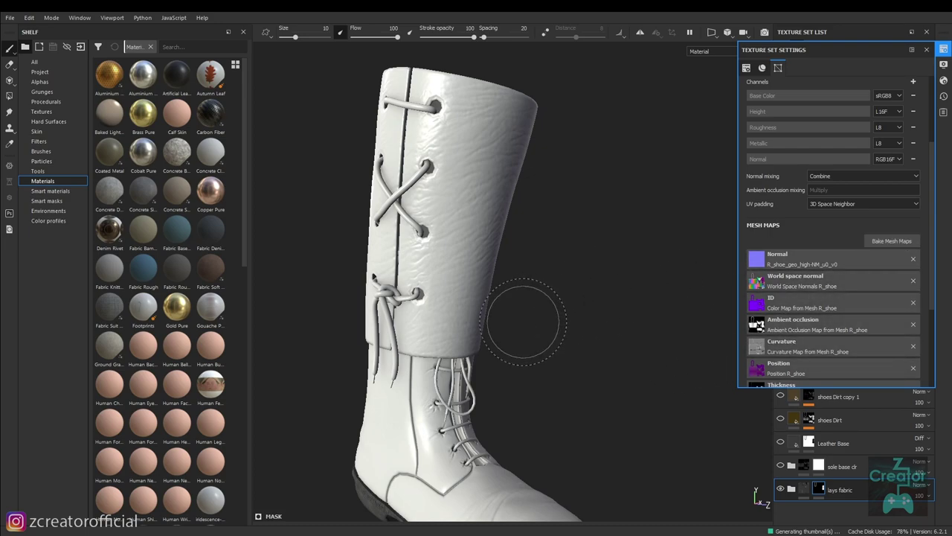
drag(525, 314, 607, 258)
click(927, 49)
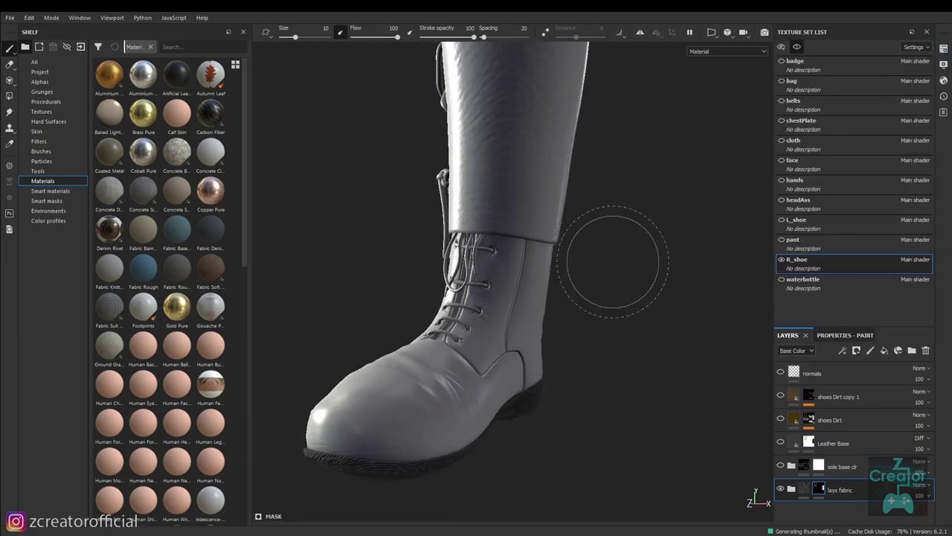
Restore the dark worn leather texture on the boot and select the sole base clr layer.
drag(606, 258, 585, 379)
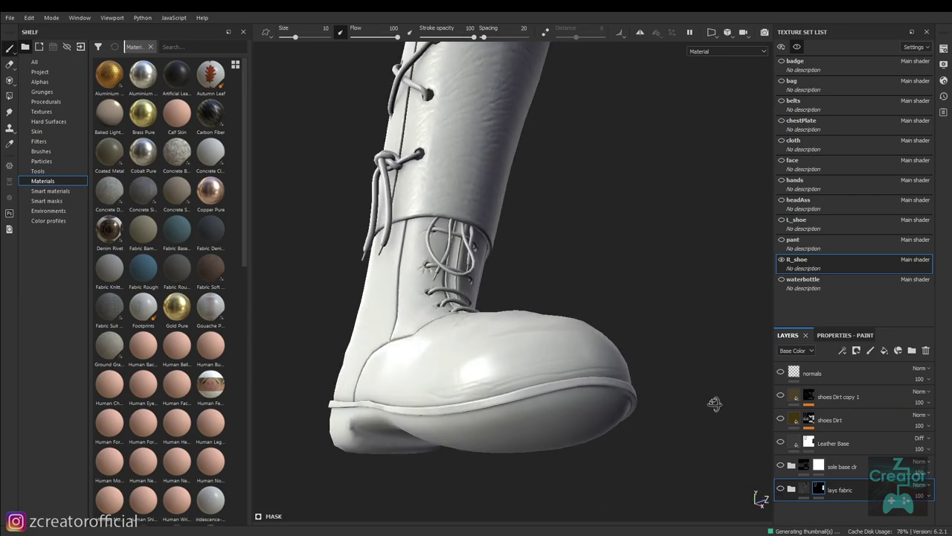
drag(746, 474, 607, 416)
click(780, 468)
click(837, 467)
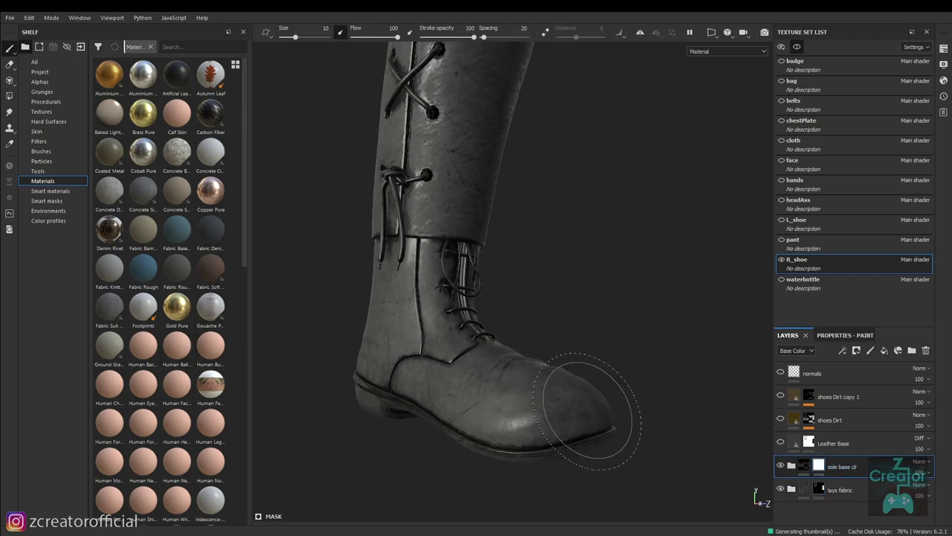
Filter the material shelf by searching 'leather'.
drag(574, 404, 659, 404)
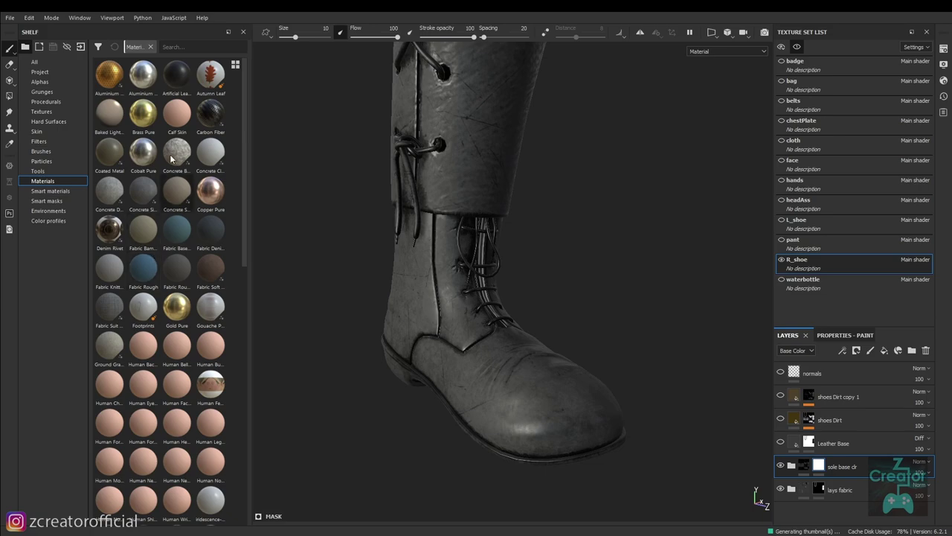
click(183, 47)
text(leather)
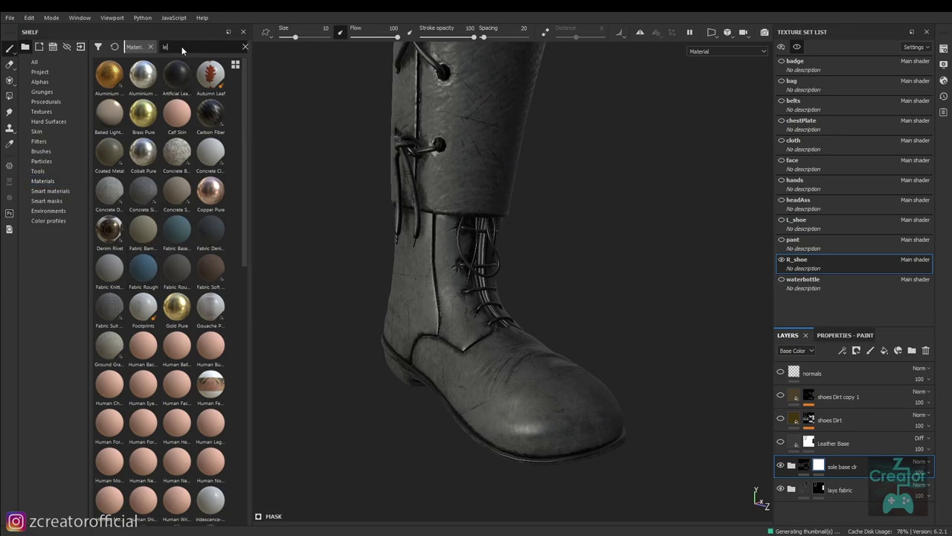
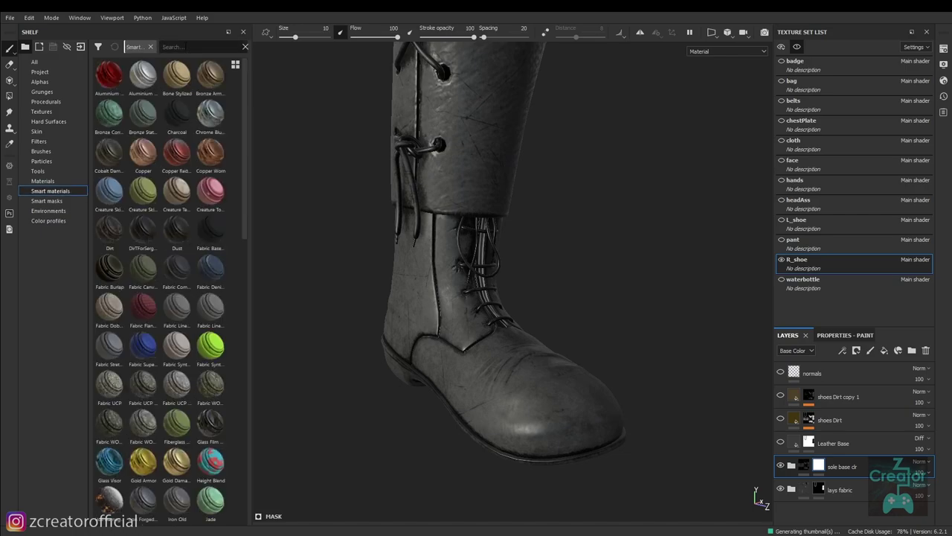
Search the smart materials for 'leather' and apply Leather Calf Grain to the right boot.
click(185, 47)
text(le)
text(ather)
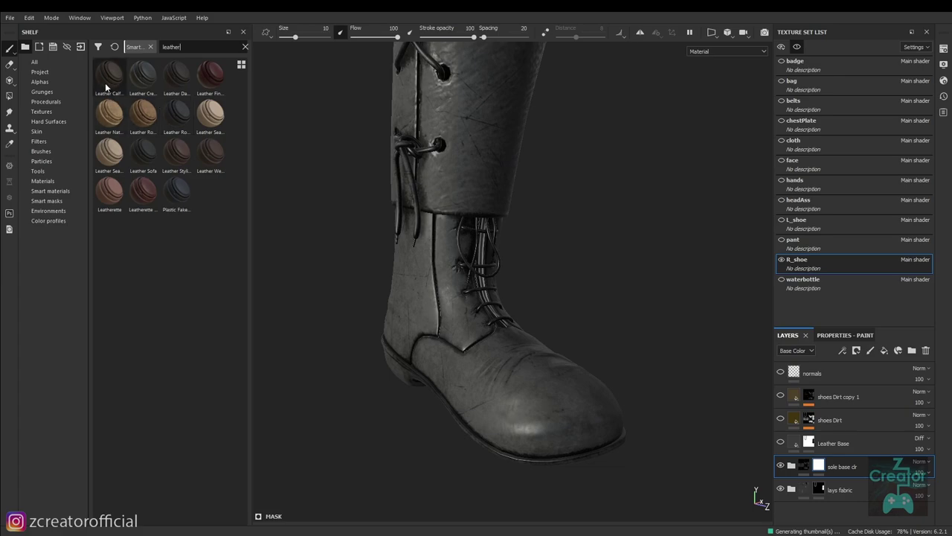
drag(104, 82, 827, 363)
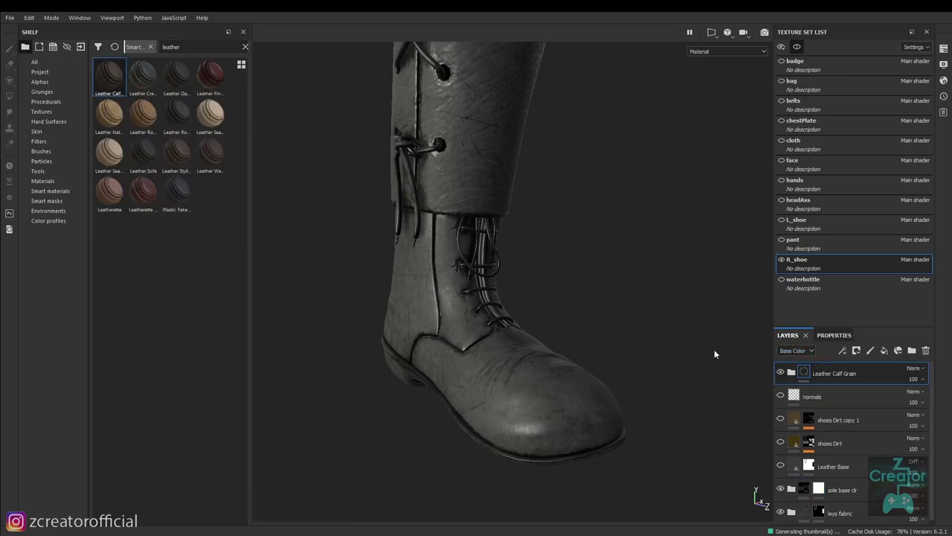
drag(480, 316, 505, 357)
scroll(up, 3)
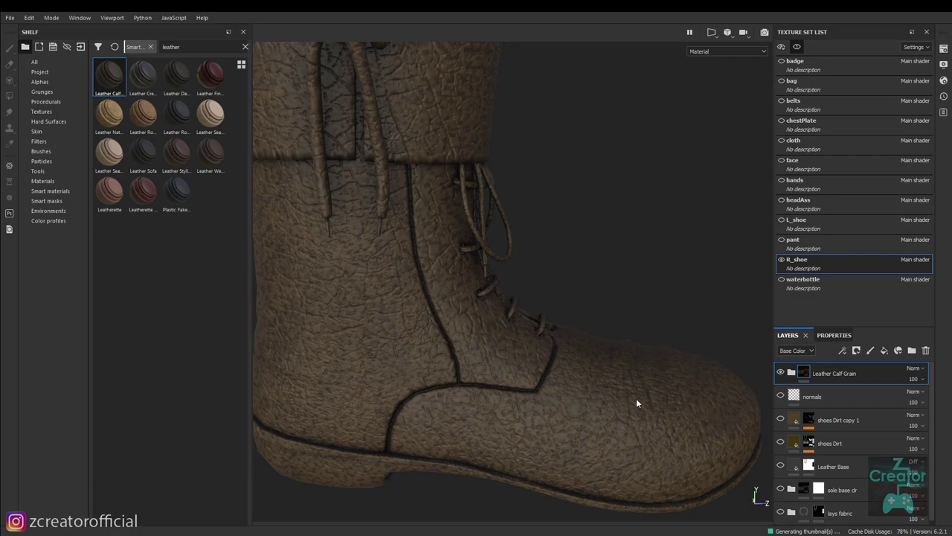
drag(641, 335, 595, 336)
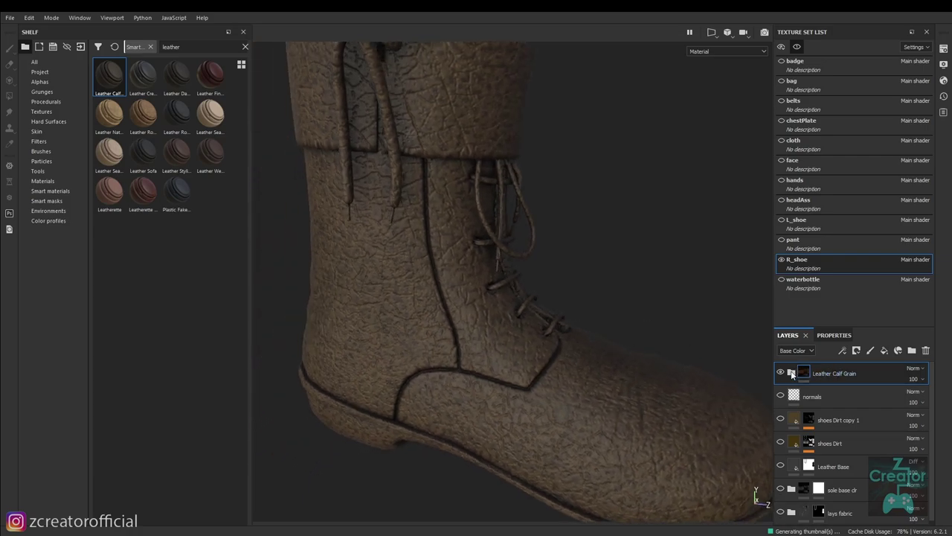
Warm the Leather Calf Grain Base layer's base colour to a golden brown.
click(791, 373)
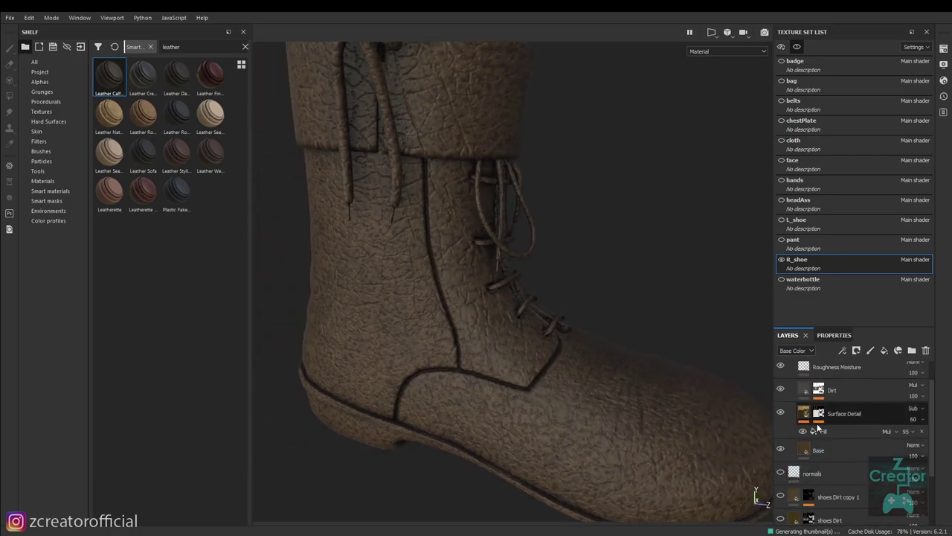
click(830, 451)
click(834, 335)
scroll(down, 3)
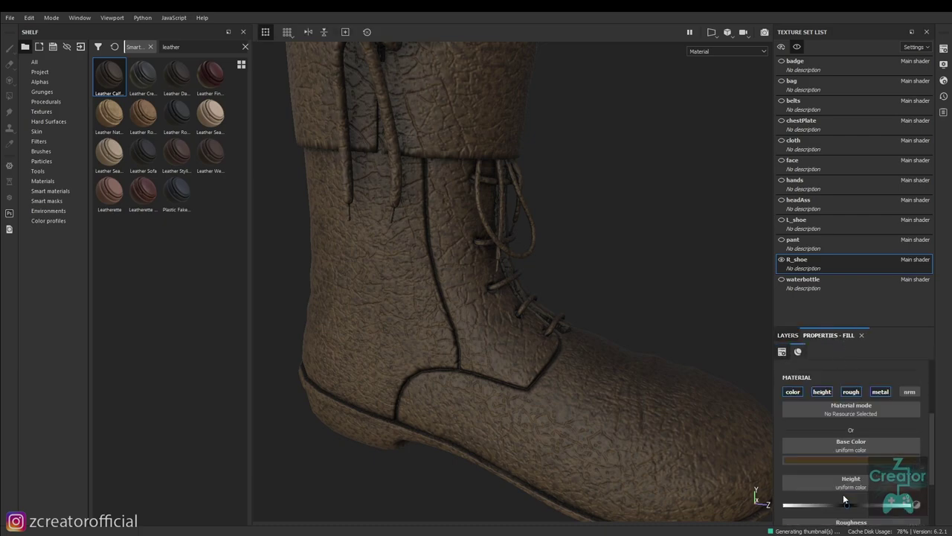
click(835, 457)
drag(864, 406, 871, 410)
scroll(down, 3)
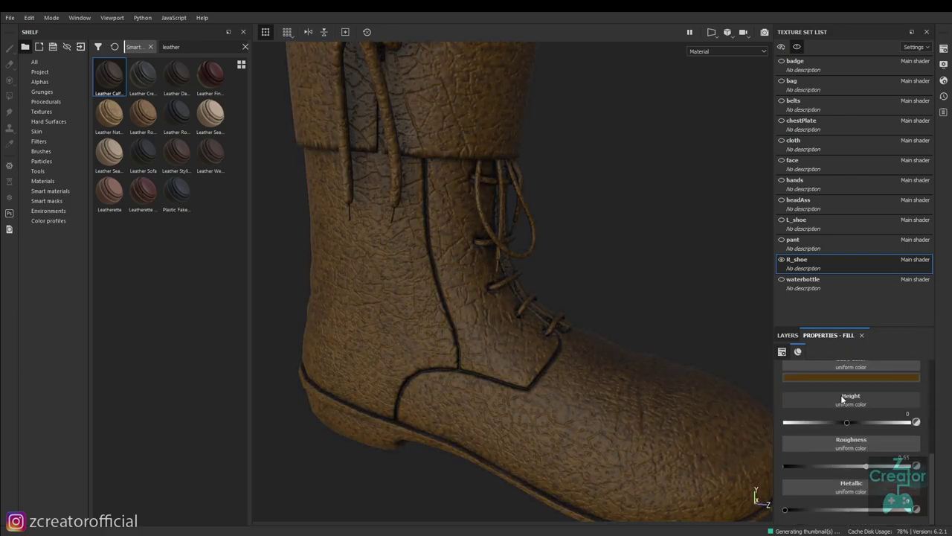
scroll(up, 3)
click(788, 335)
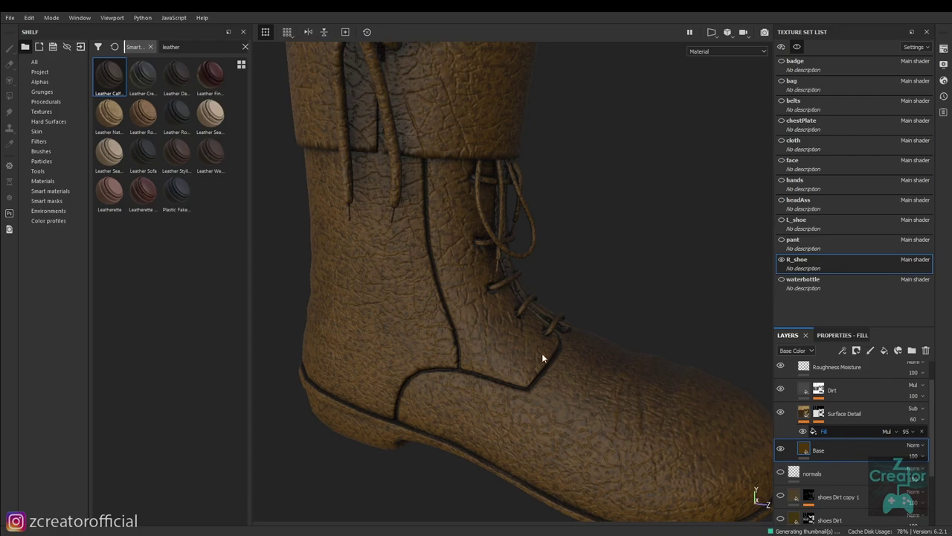
View the whole boot and collapse the Leather Calf Grain folder, leaving it selected.
drag(542, 354, 539, 336)
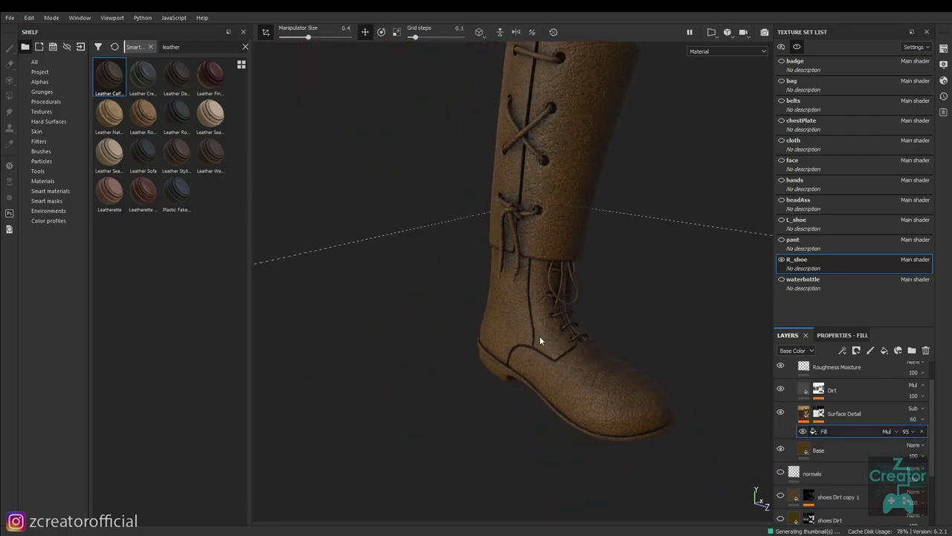
scroll(up, 3)
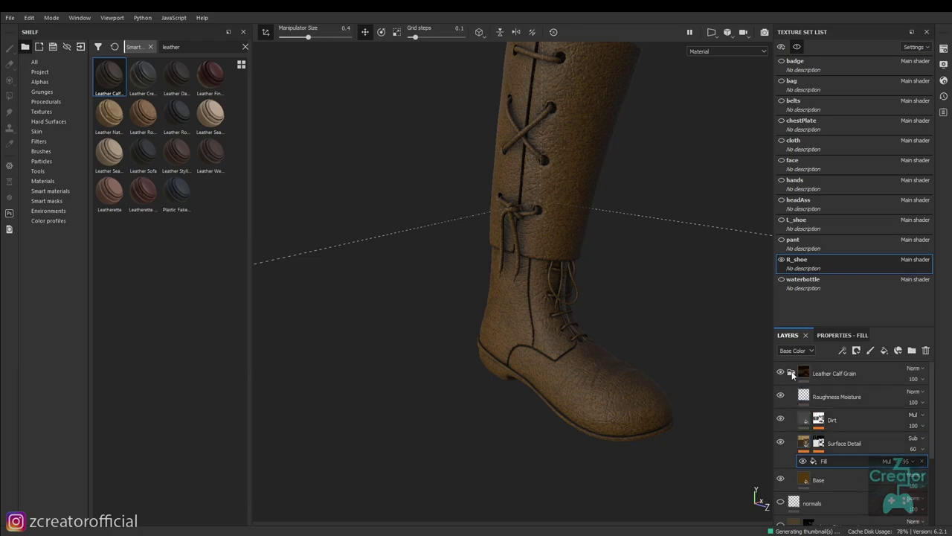
click(792, 372)
click(813, 378)
Delete Leather Calf Grain, re-show the fabric, Leather Base and shoes Dirt layers, then unisolate (Alt+Q).
scroll(down, 3)
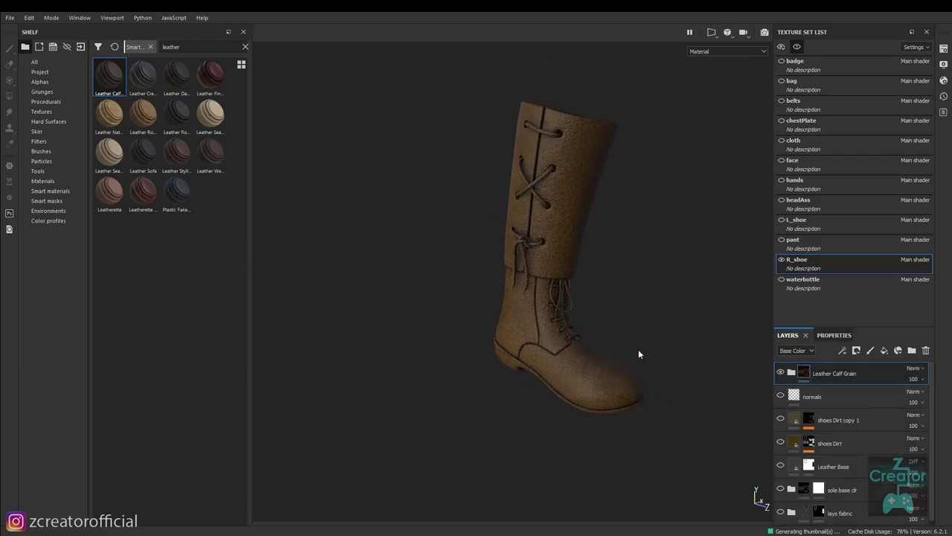
click(926, 351)
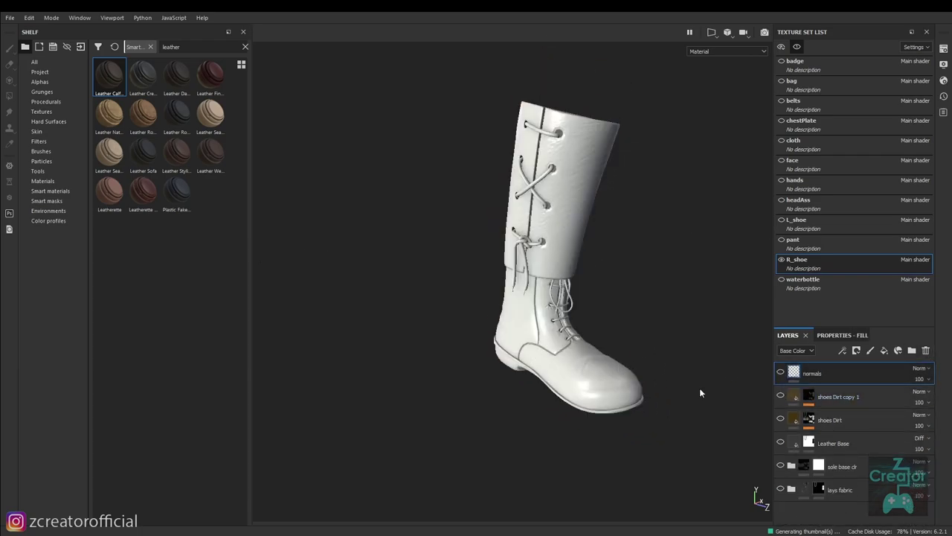
click(780, 488)
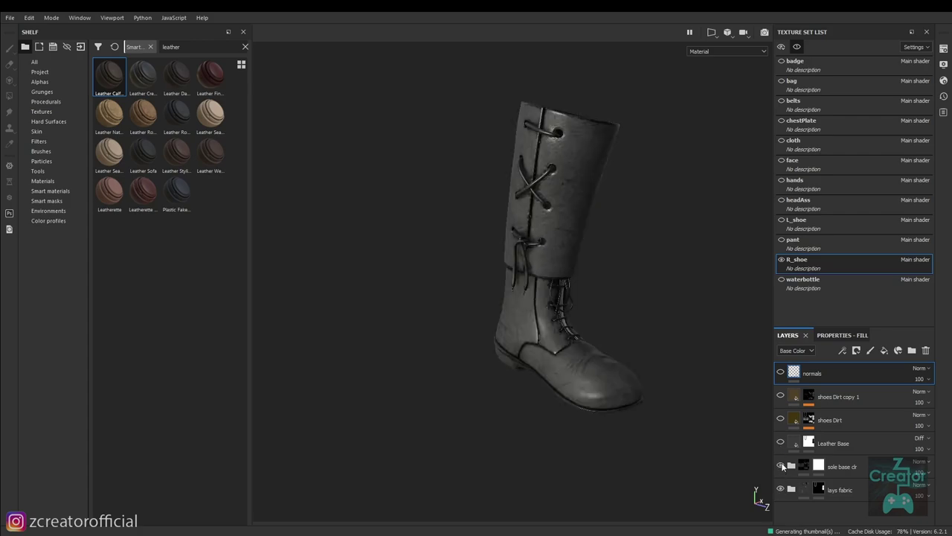
click(781, 441)
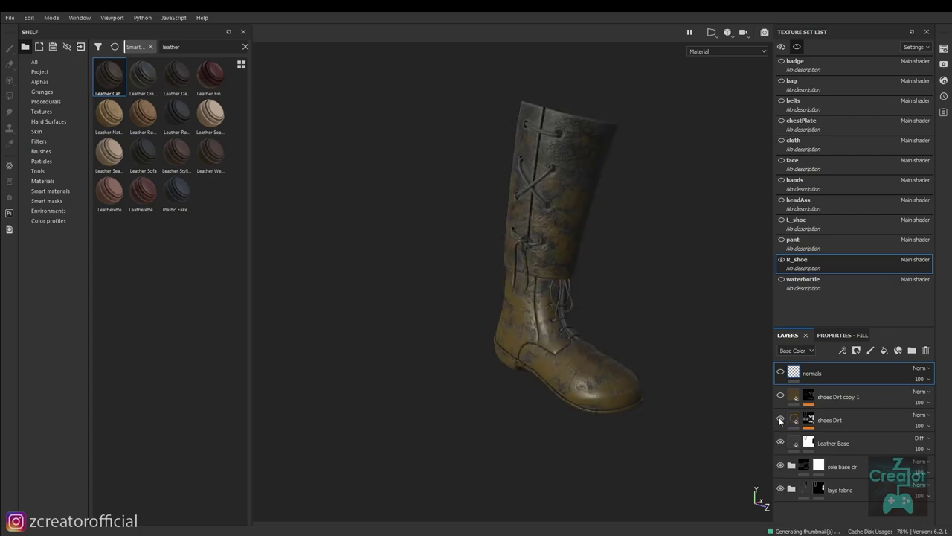
drag(643, 371, 667, 380)
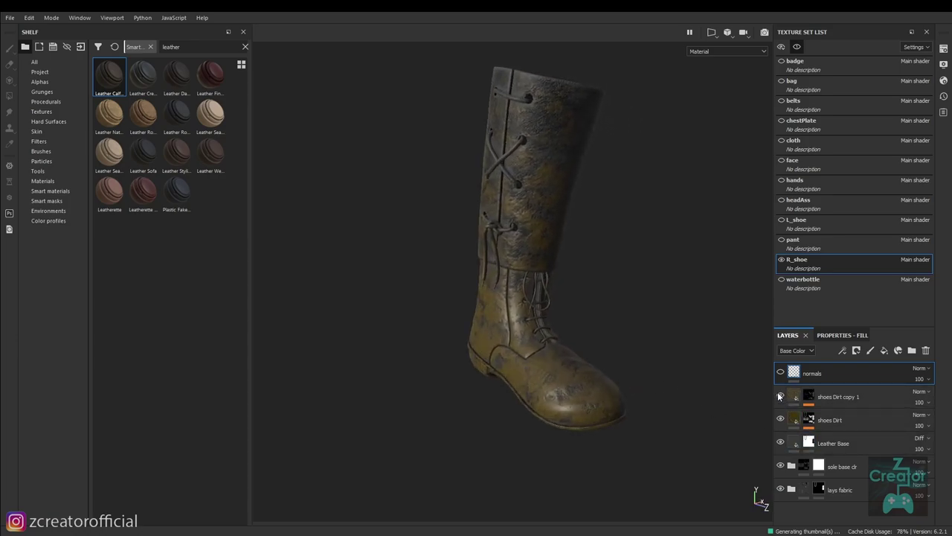
click(779, 396)
drag(655, 369, 454, 318)
key(alt+q)
Make pant the active texture set and inspect the trousers' red side stripe.
scroll(up, 3)
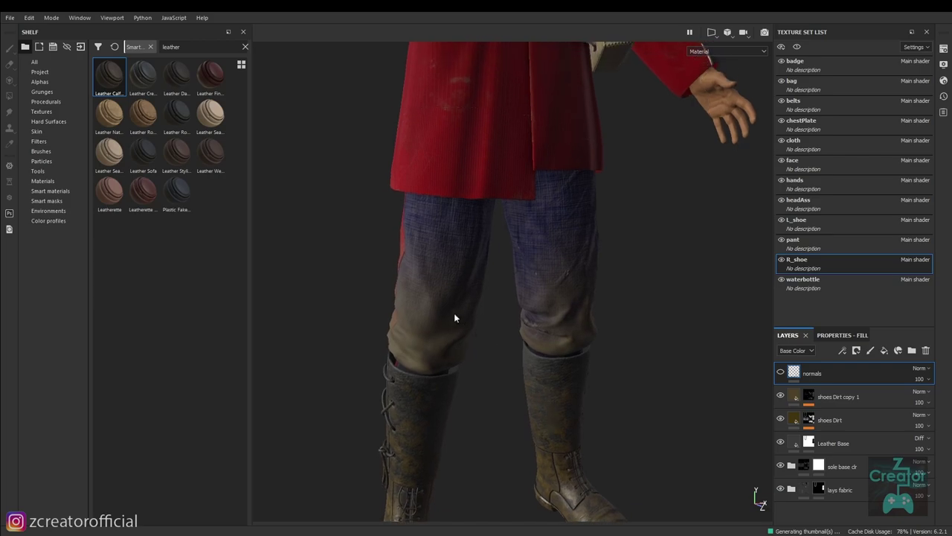
right_click(449, 279)
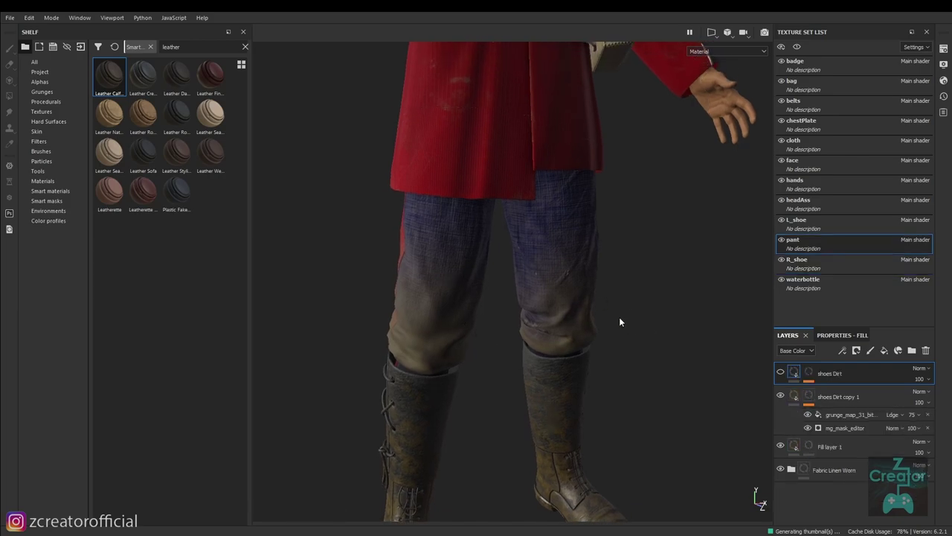
drag(619, 317, 586, 433)
drag(586, 433, 492, 385)
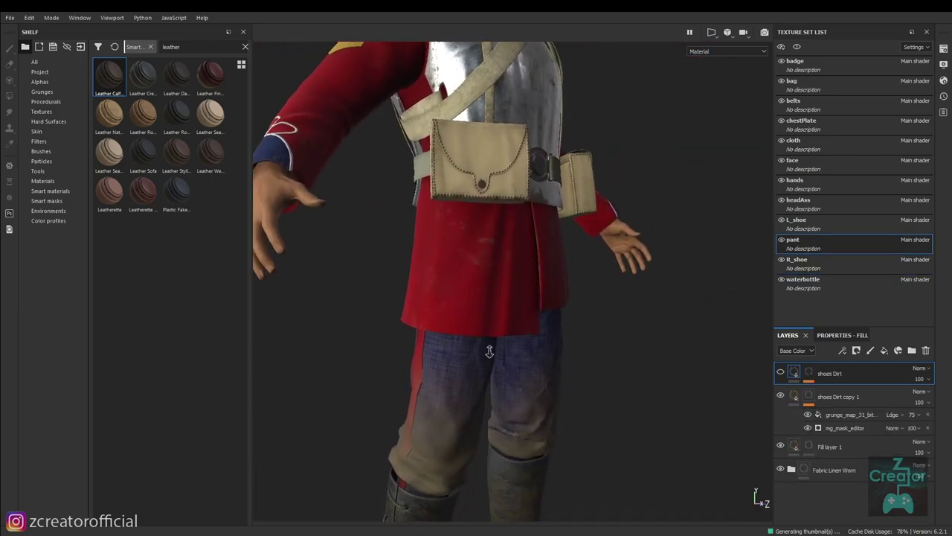
drag(491, 385, 507, 329)
drag(561, 399, 556, 318)
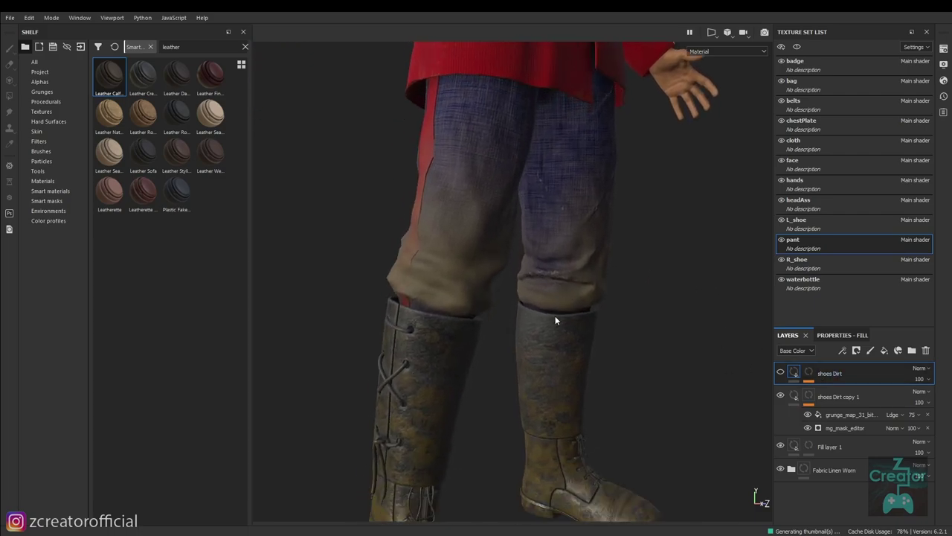
drag(556, 318, 478, 364)
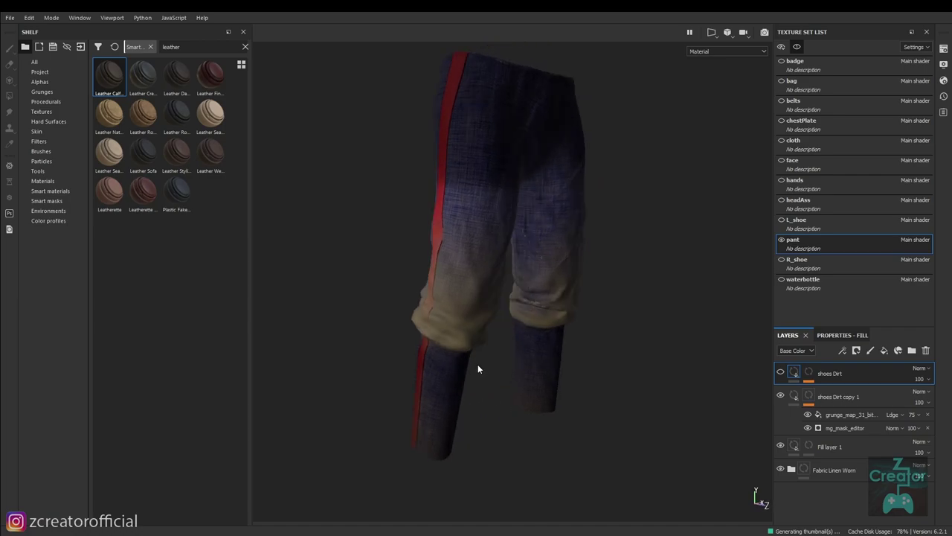
Check the pants' UV layout in the 2D and split views, then refocus the 3D view.
key(F2)
drag(475, 359, 609, 357)
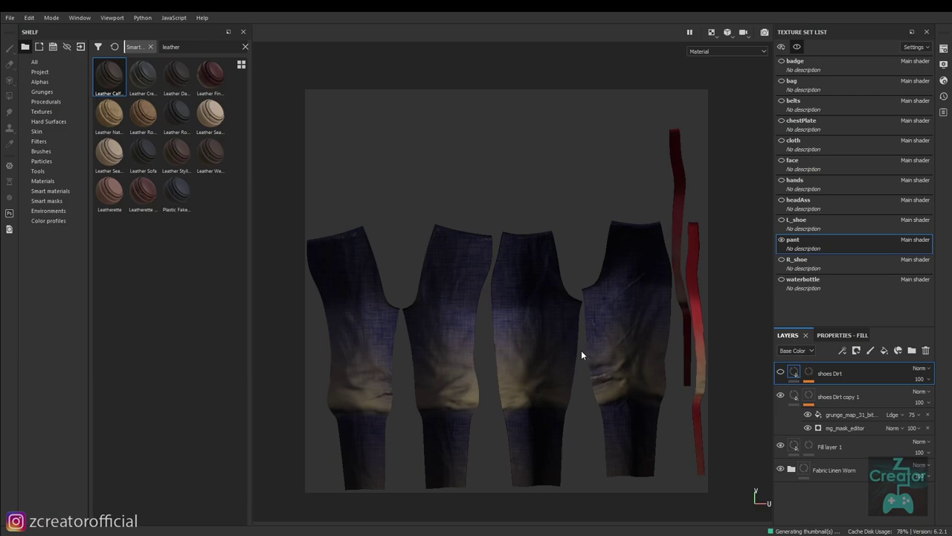
key(F1)
key(F2)
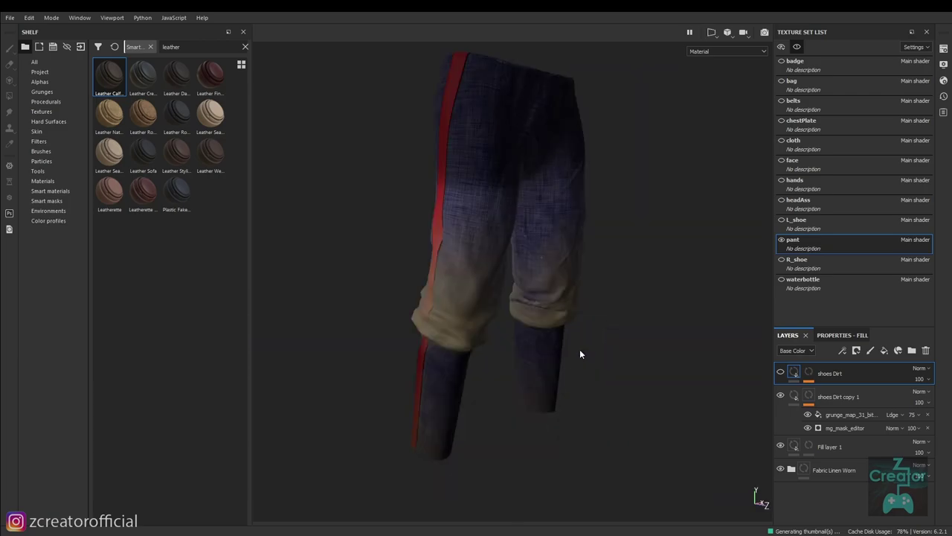
key(f)
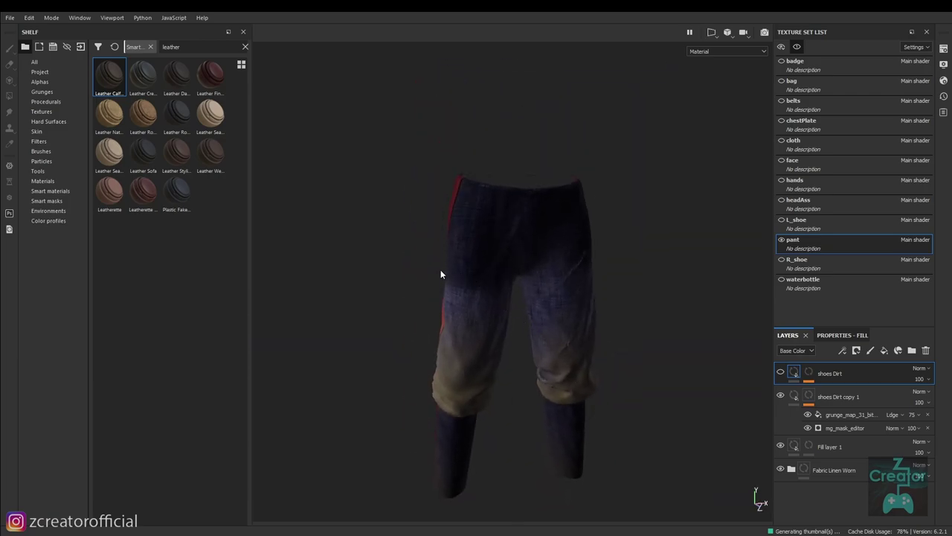
drag(441, 274, 557, 354)
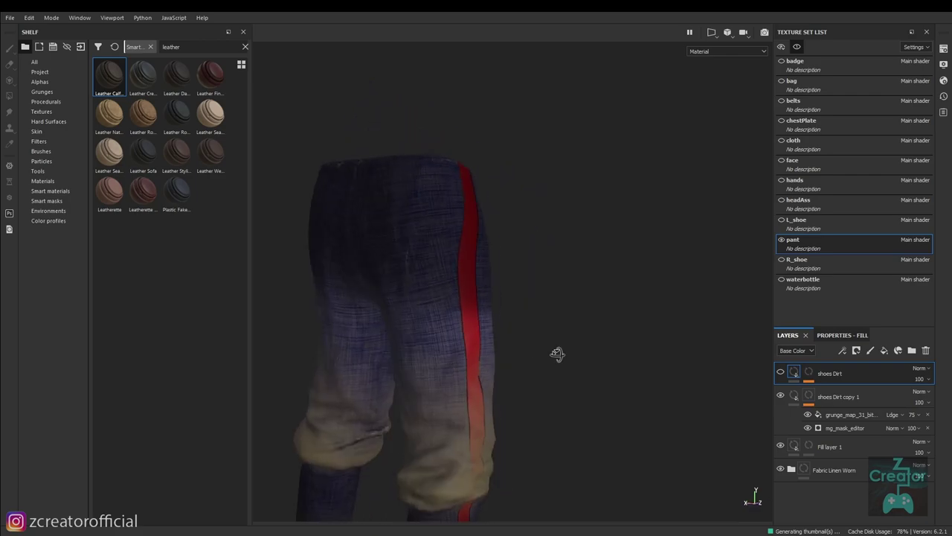
Isolate the pants with Alt+Q and display them in the Base Color channel.
key(alt+q)
drag(554, 354, 633, 442)
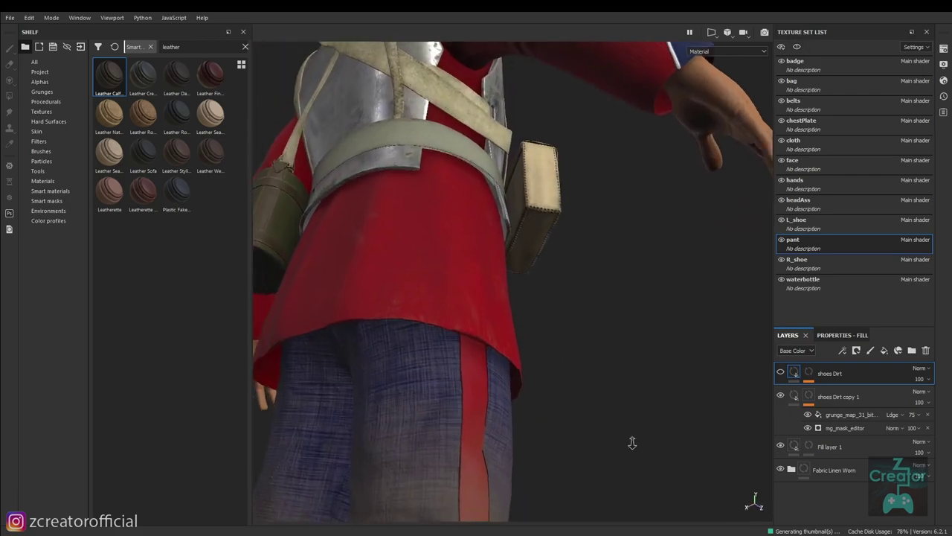
drag(632, 442, 331, 452)
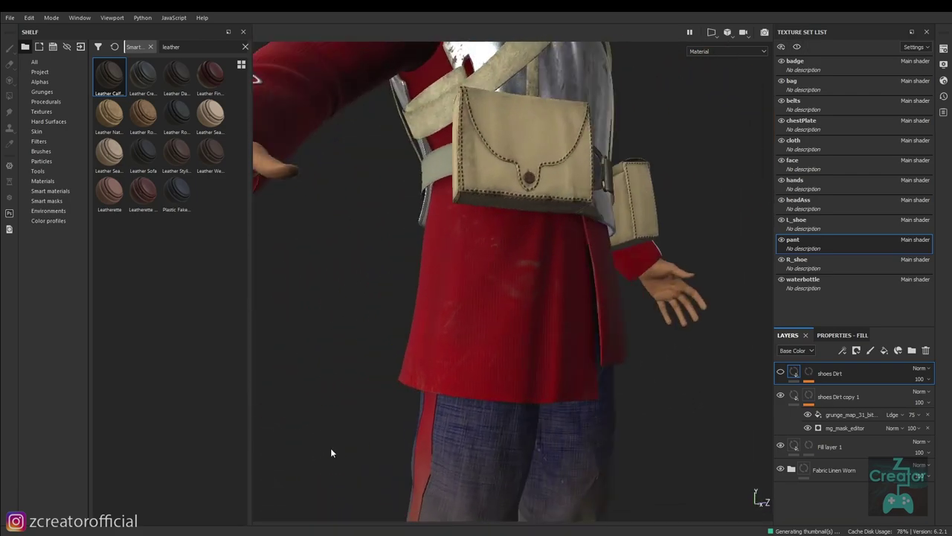
key(alt+q)
drag(589, 436, 448, 369)
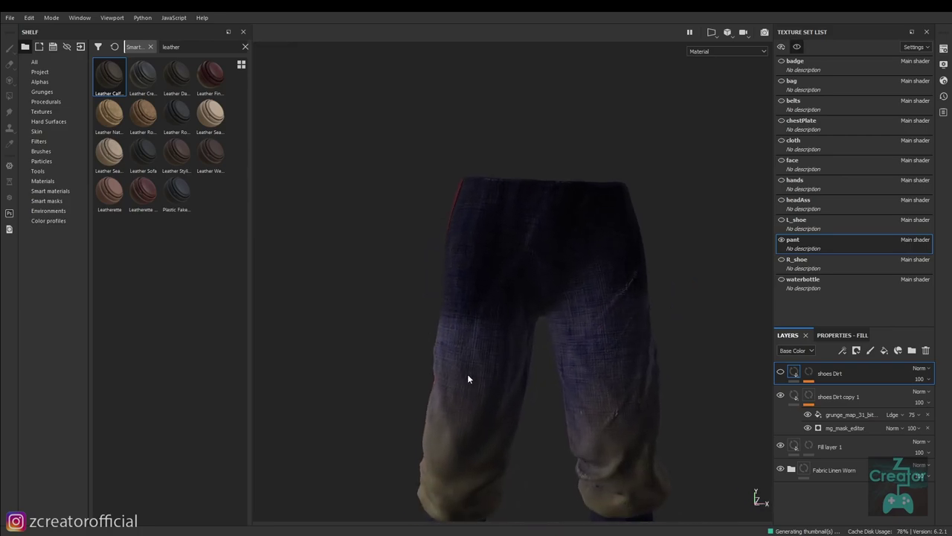
key(c)
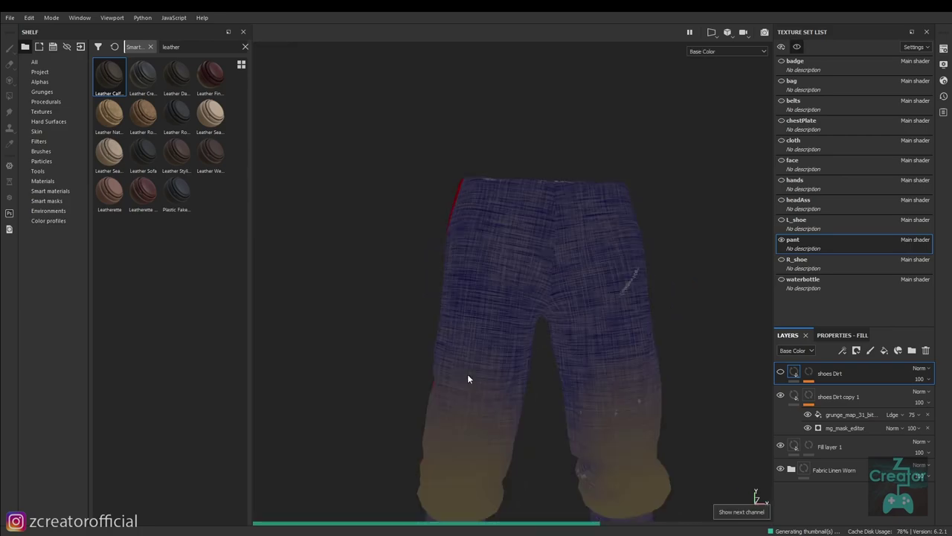
Cycle the pants through Height, Roughness, Normal and Base Color channels, then return to Material view.
drag(499, 379, 485, 381)
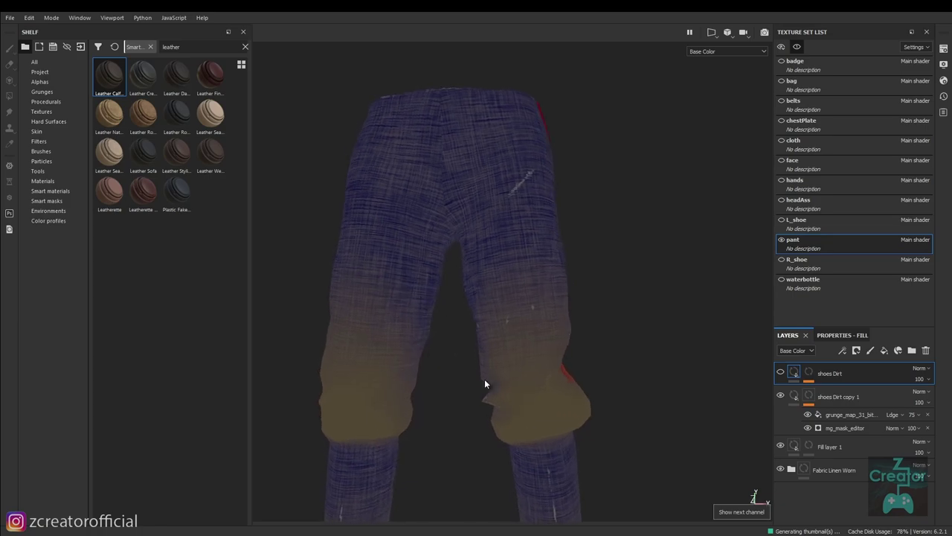
key(c)
key(c)
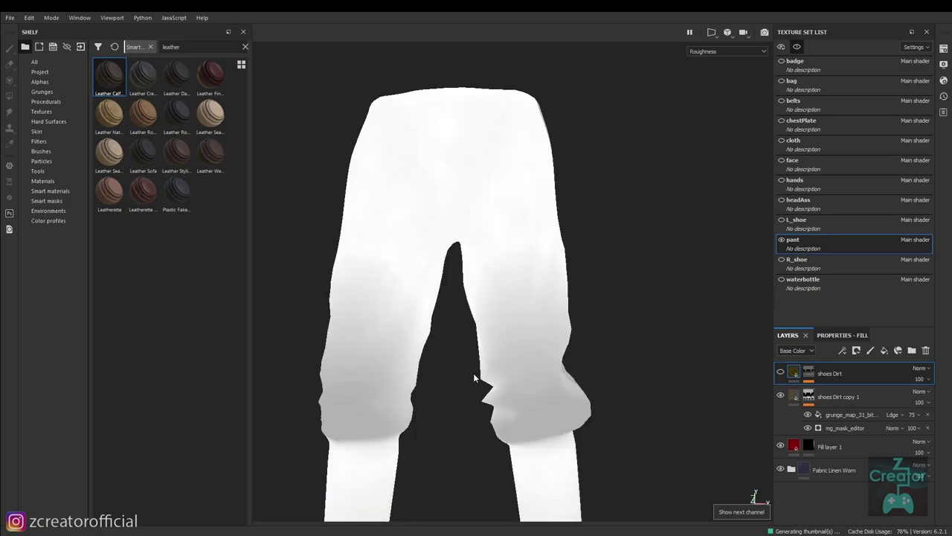
key(c)
key(c)
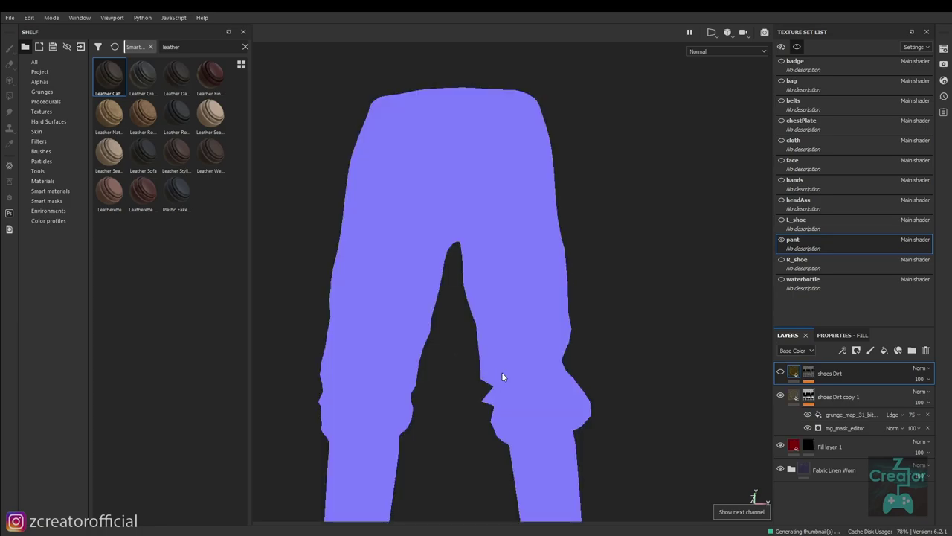
drag(502, 372, 449, 387)
drag(513, 366, 534, 404)
key(c)
key(c)
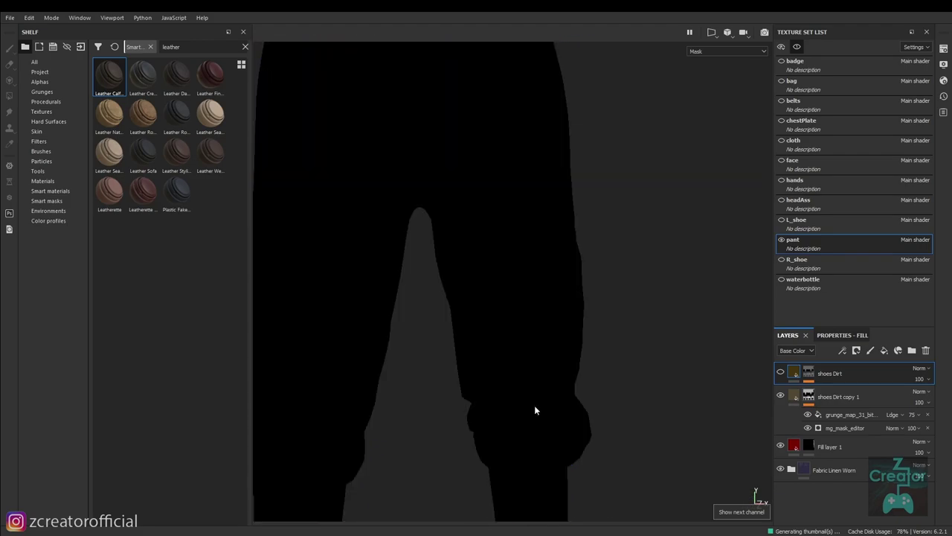
key(c)
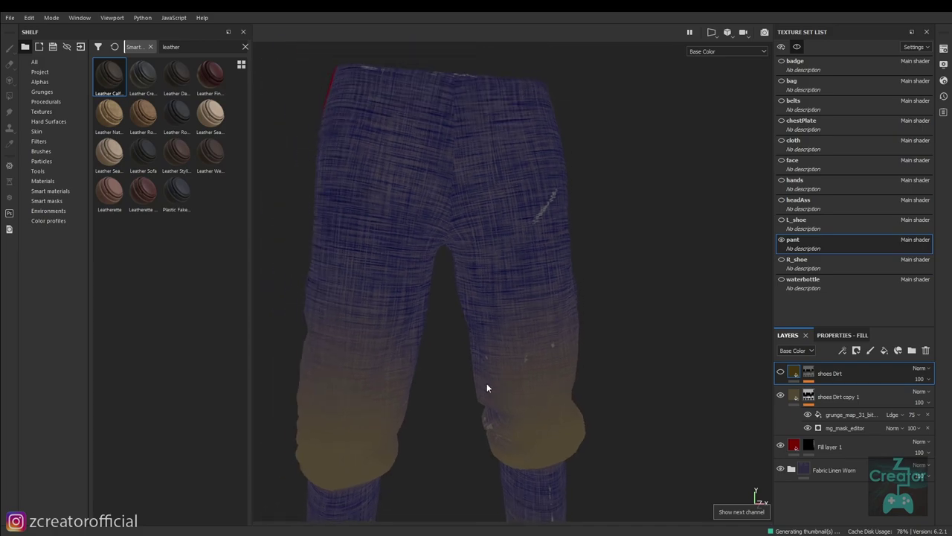
key(m)
drag(622, 379, 521, 402)
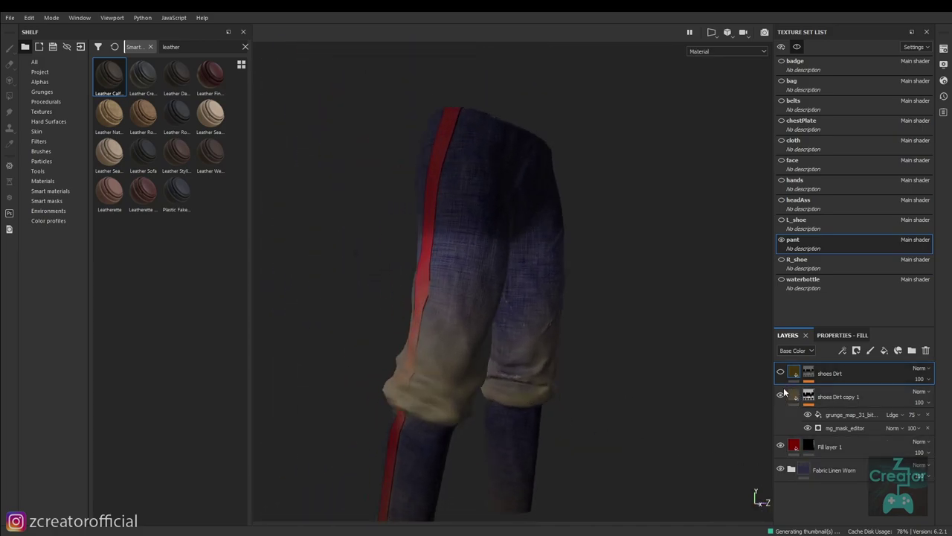
Hide shoes Dirt, shoes Dirt copy 1 and Fill layer 1, then search 'fab' and drag Fabric Linen Worn to the layers.
click(780, 372)
click(781, 395)
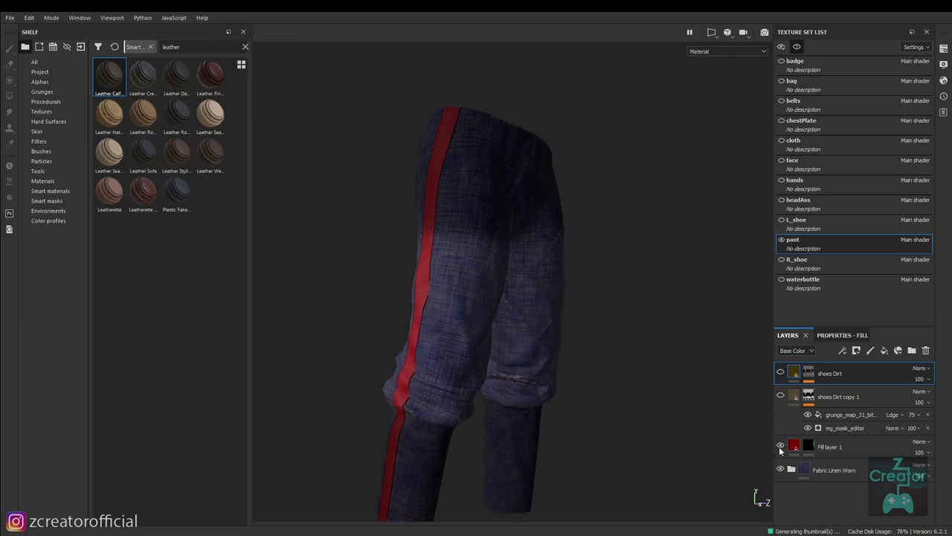
click(781, 446)
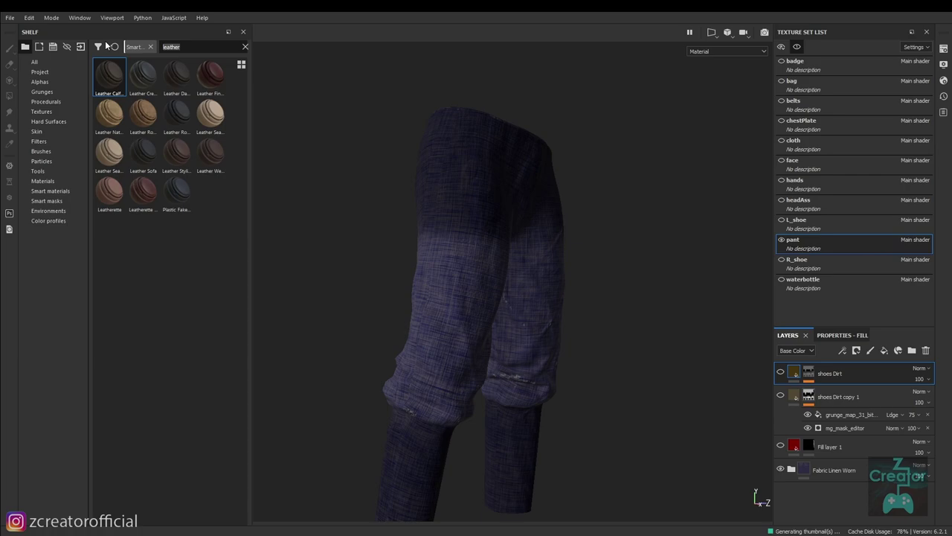
text(fab)
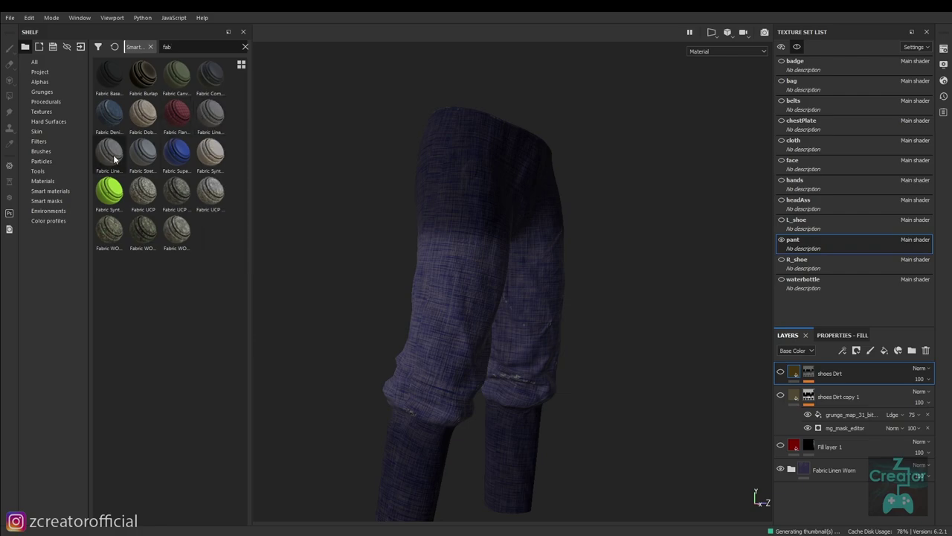
mouse_move(110, 152)
drag(110, 159, 844, 461)
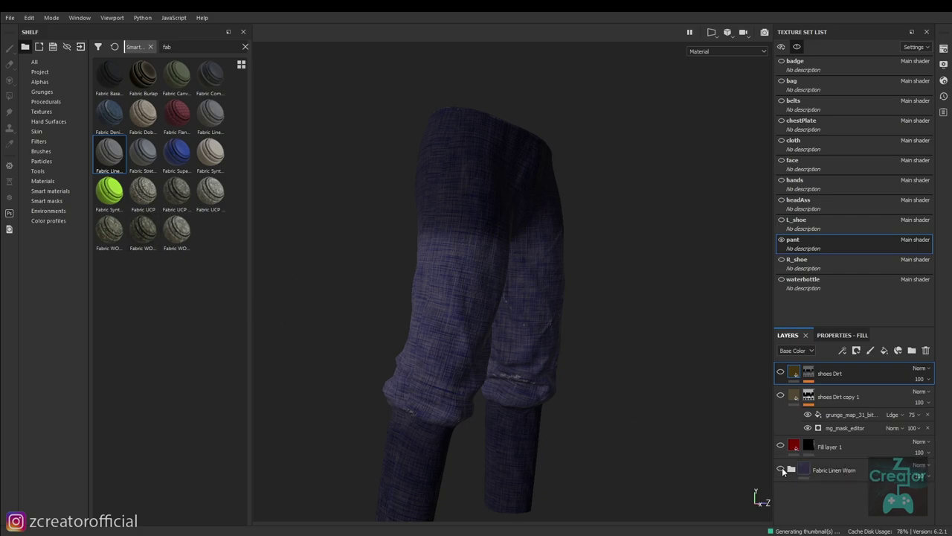
Hide the old Fabric Linen Worn folder, drop a new Fabric Linen Worn on the pants and expand it.
click(781, 468)
drag(108, 160, 844, 461)
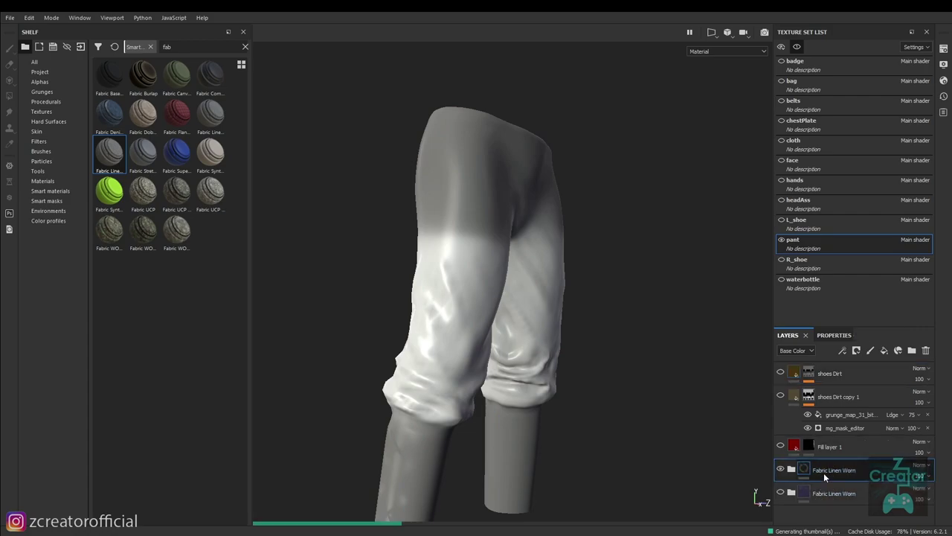
drag(580, 394, 554, 399)
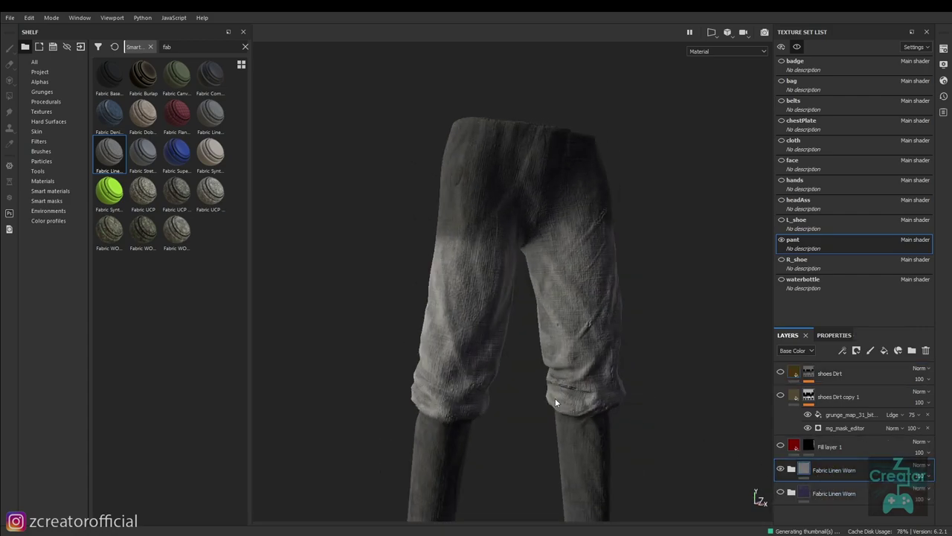
click(792, 469)
scroll(down, 3)
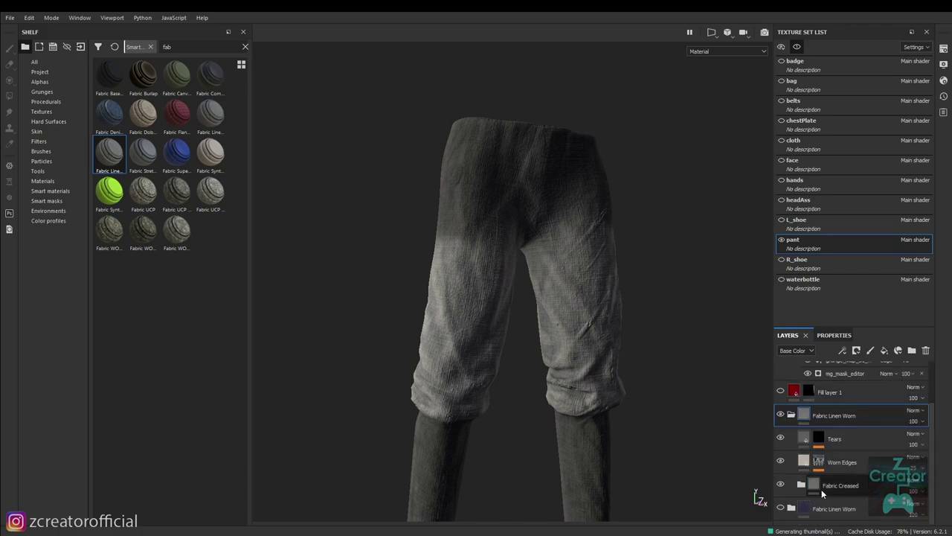
click(813, 485)
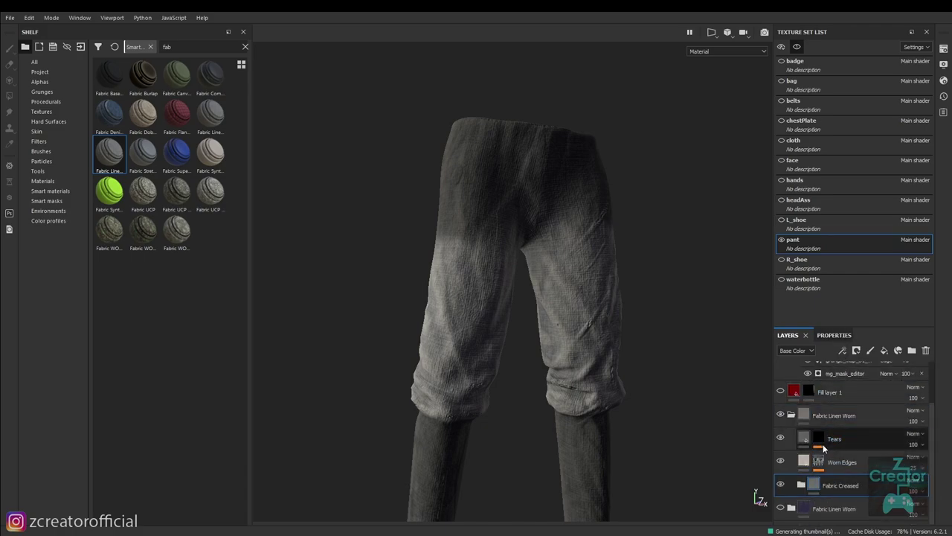
click(832, 336)
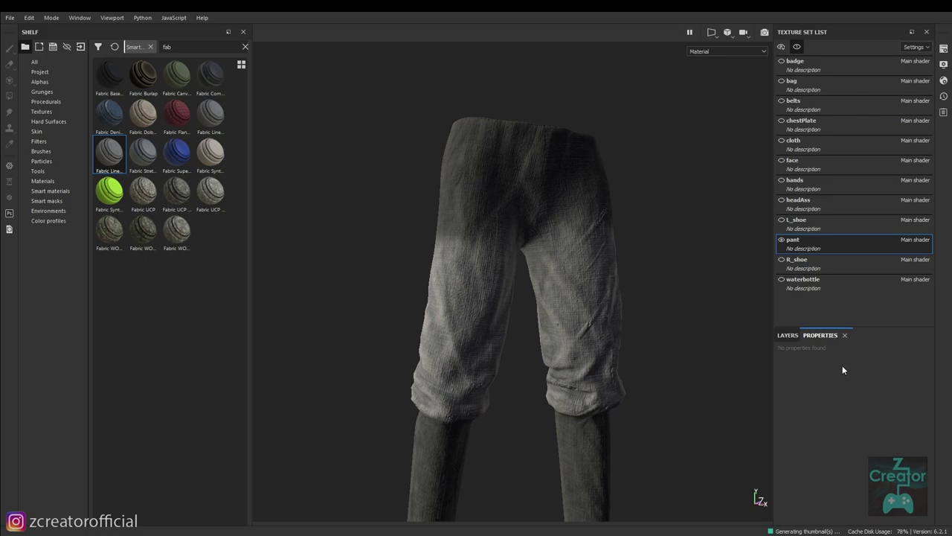
click(790, 336)
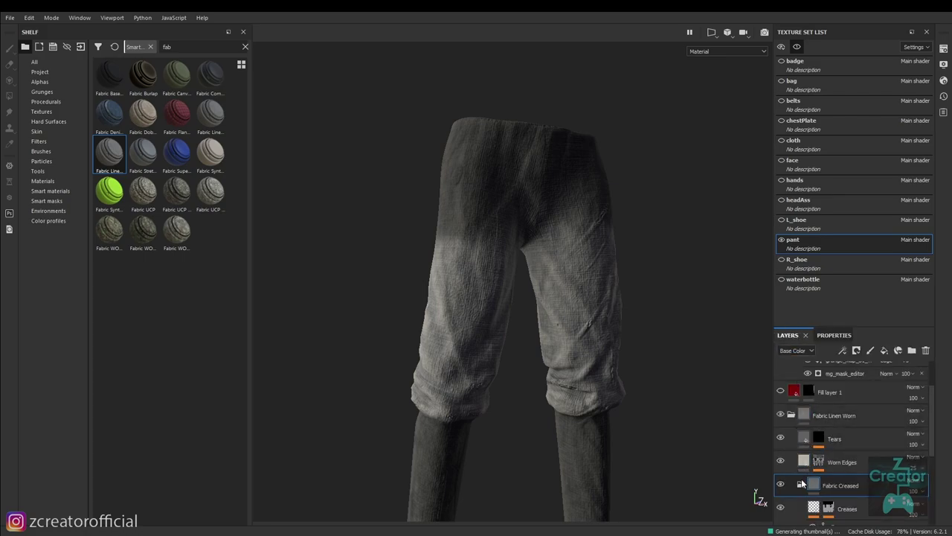
scroll(up, 3)
scroll(down, 3)
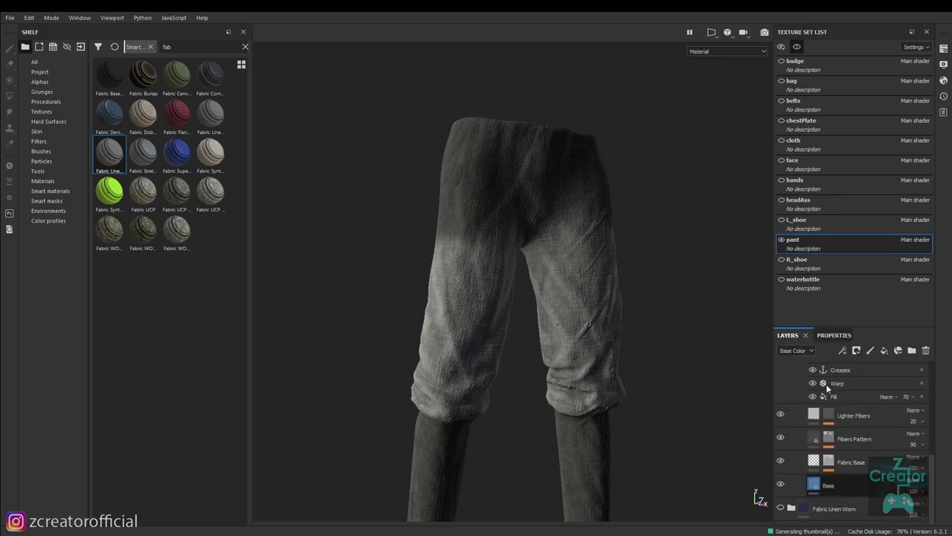
Set the new material's Base layer base colour to dark red.
click(820, 484)
click(839, 339)
scroll(down, 3)
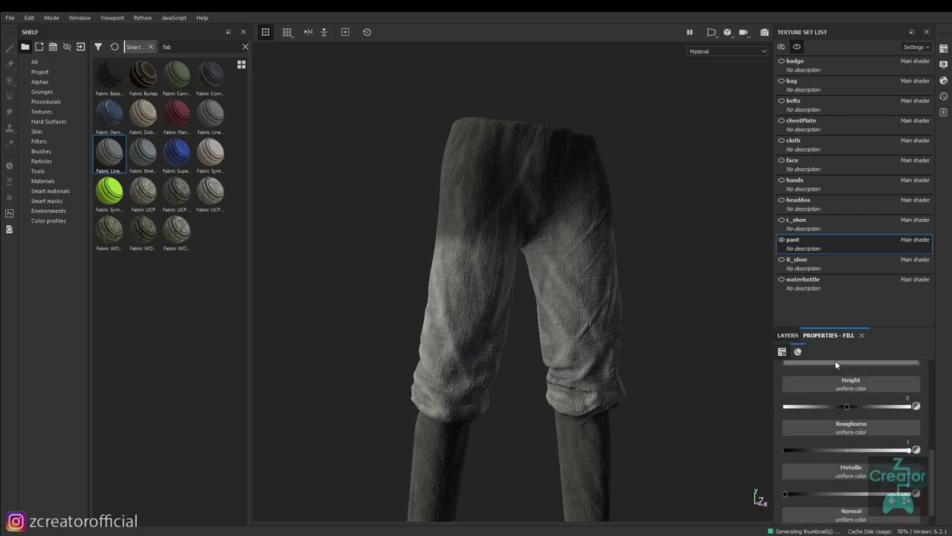
click(820, 404)
drag(820, 404, 877, 427)
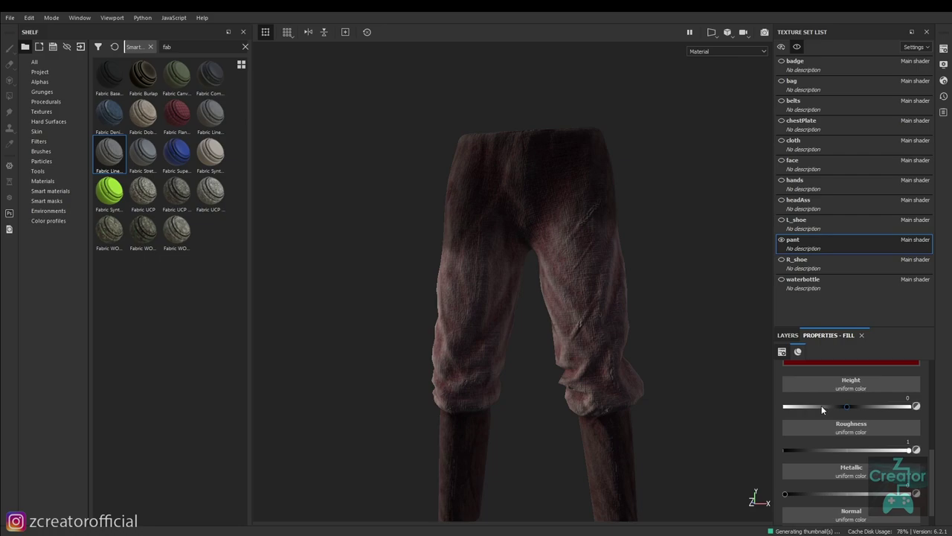
scroll(up, 3)
drag(766, 406, 747, 400)
scroll(up, 3)
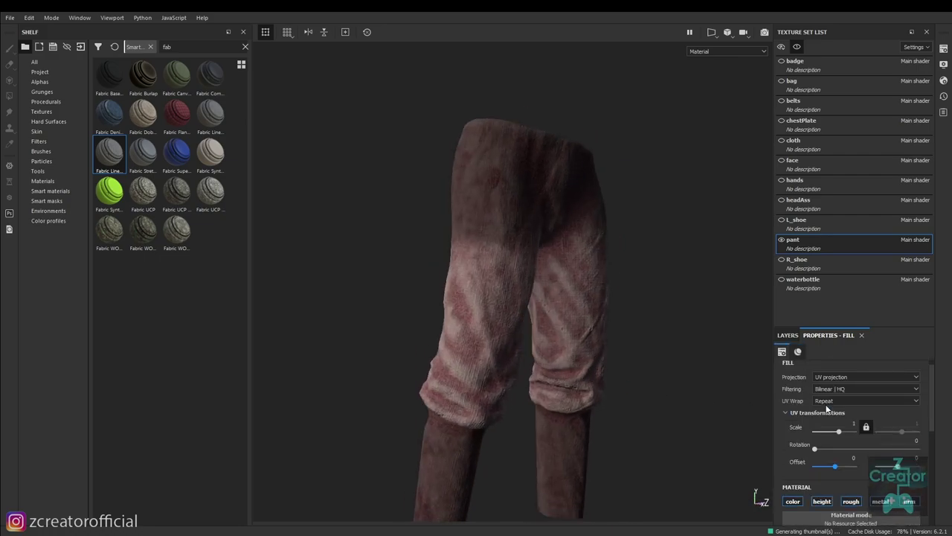
click(789, 335)
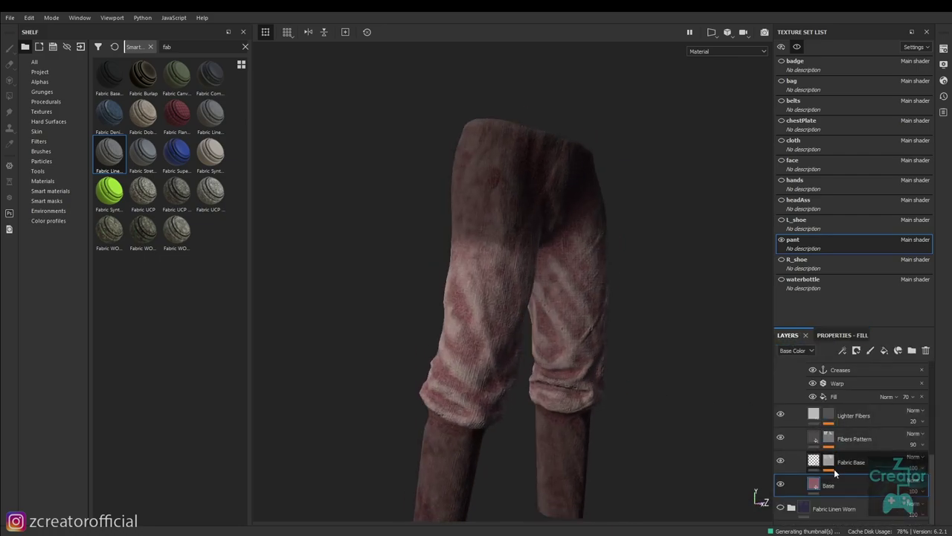
Toggle the Fibers Pattern and Lighter Fibers layers off and on to compare their effect.
click(780, 437)
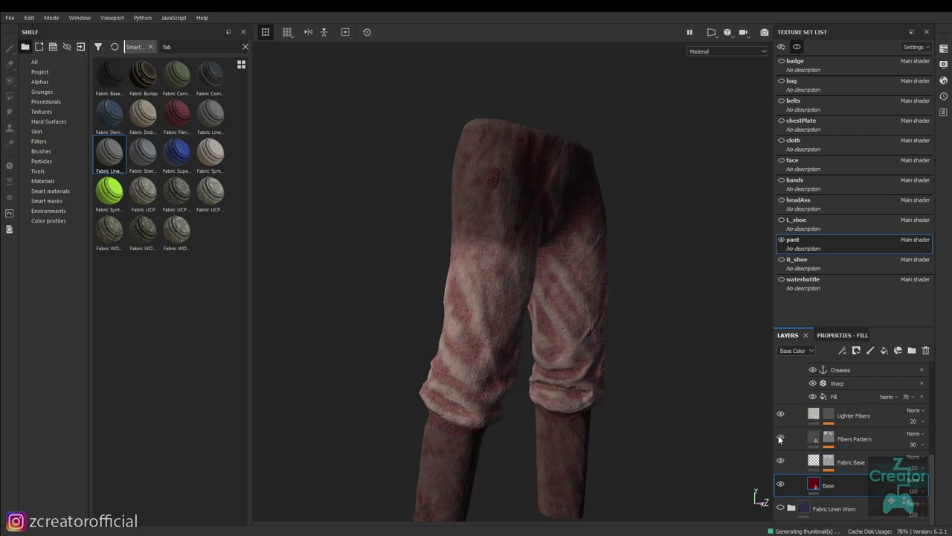
click(780, 438)
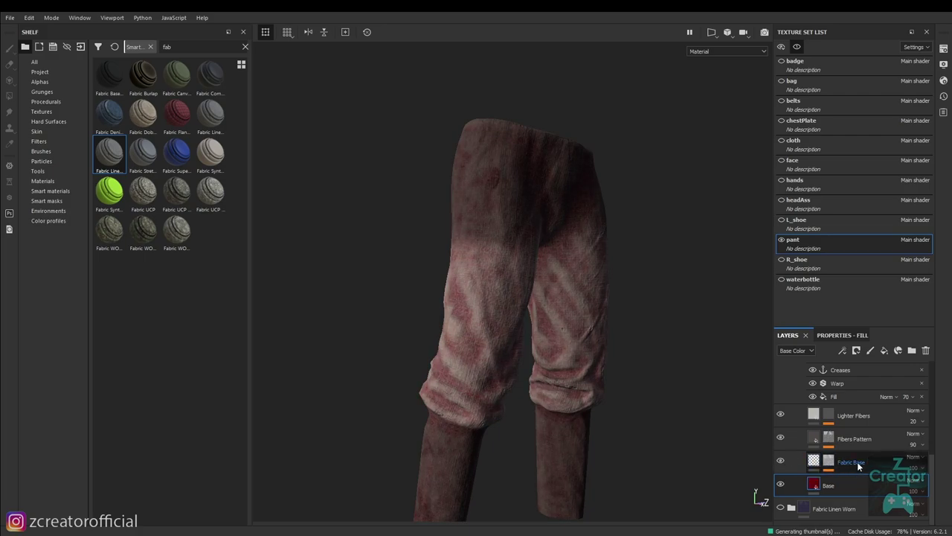
click(857, 463)
click(860, 438)
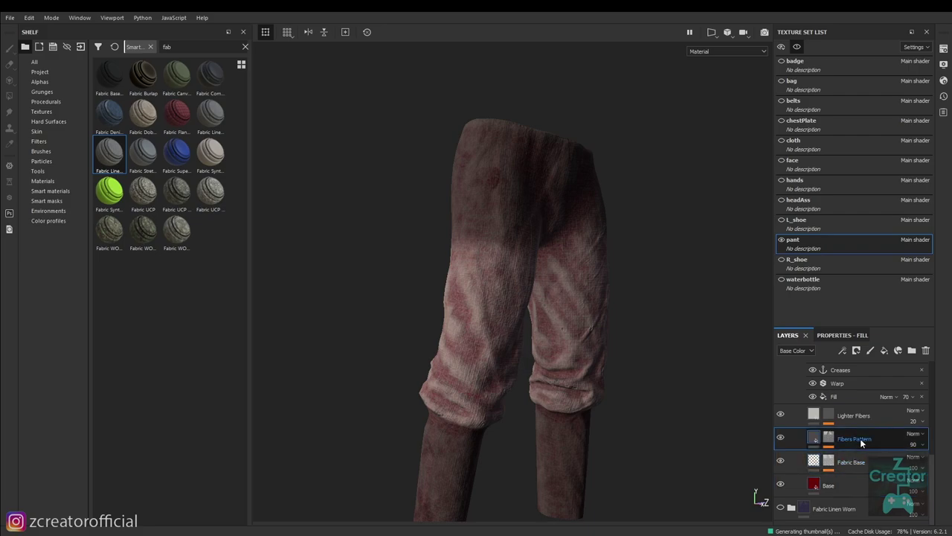
click(850, 417)
click(780, 414)
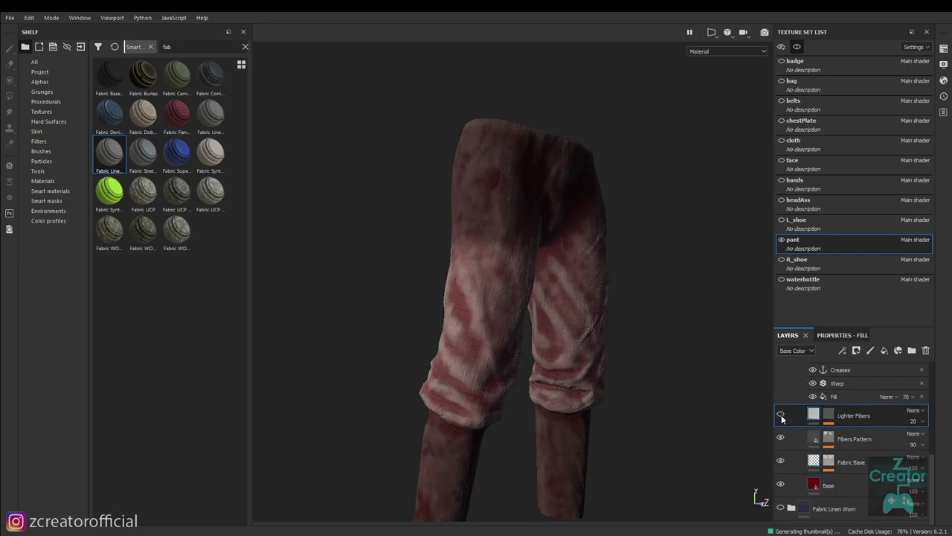
click(781, 415)
click(780, 414)
click(779, 414)
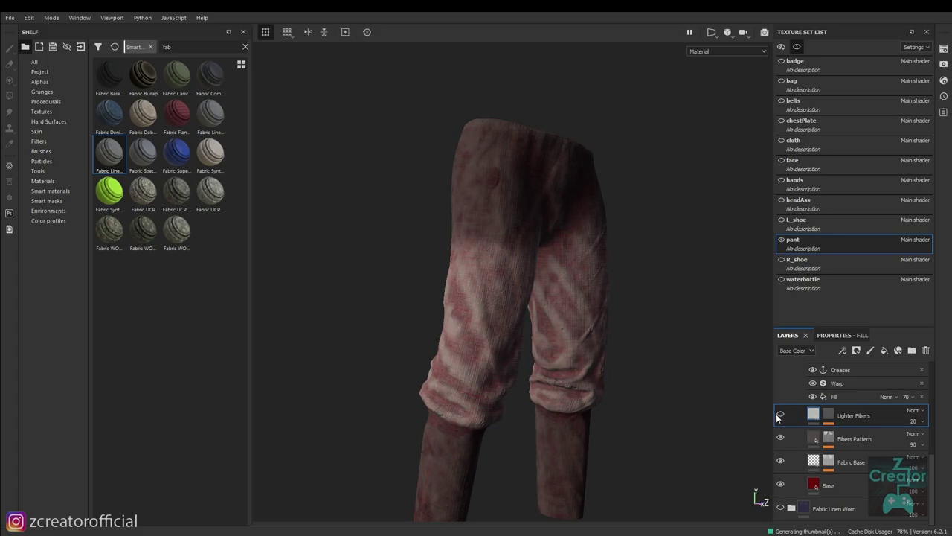
click(779, 414)
Toggle the Fibers Pattern layer off and back on to compare.
click(780, 439)
click(780, 439)
click(779, 438)
scroll(up, 3)
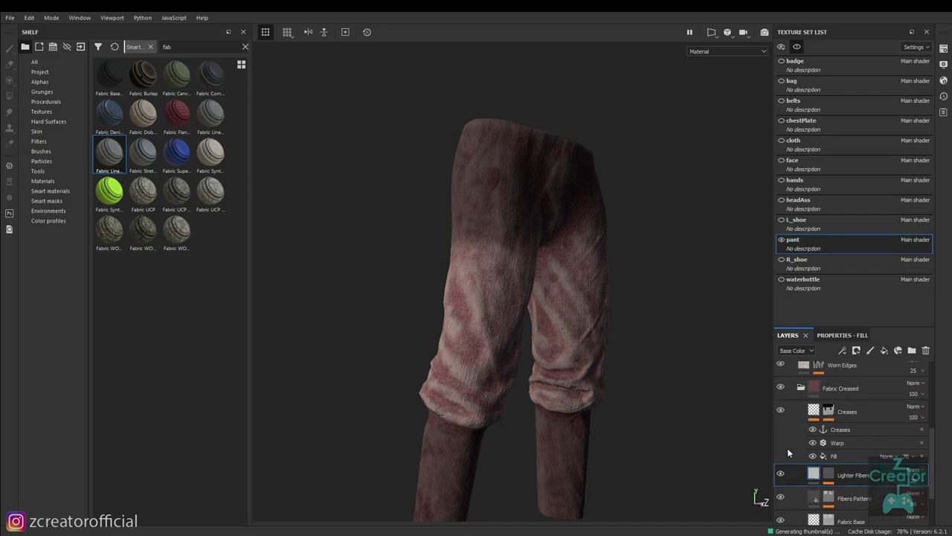
scroll(up, 3)
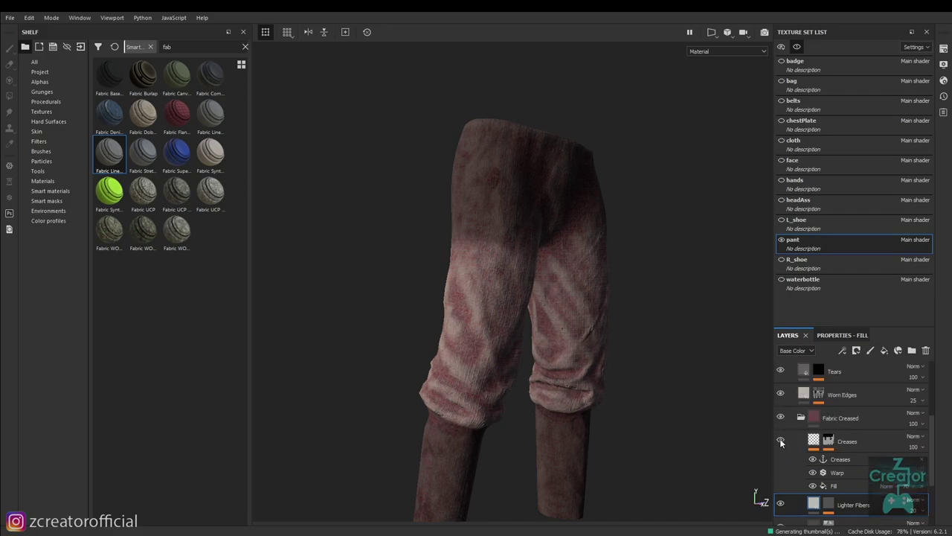
scroll(down, 3)
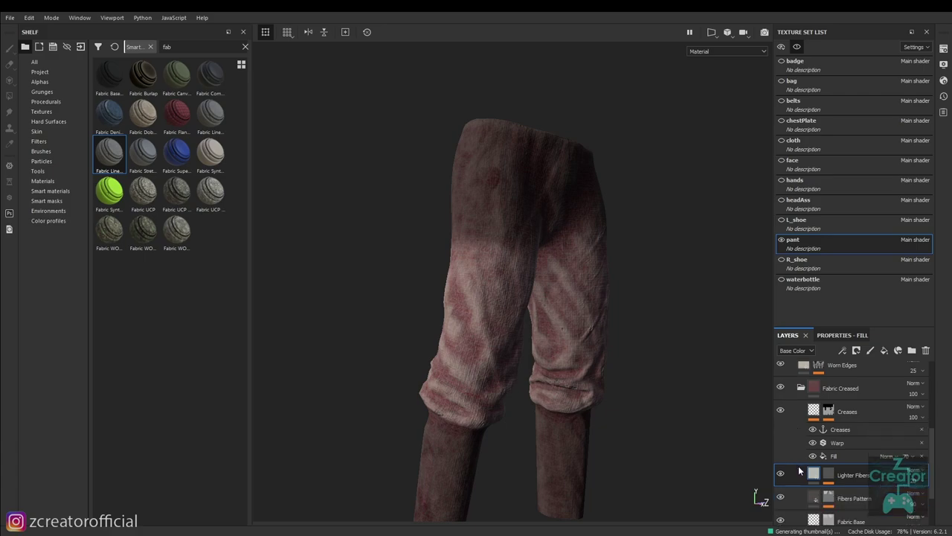
scroll(down, 3)
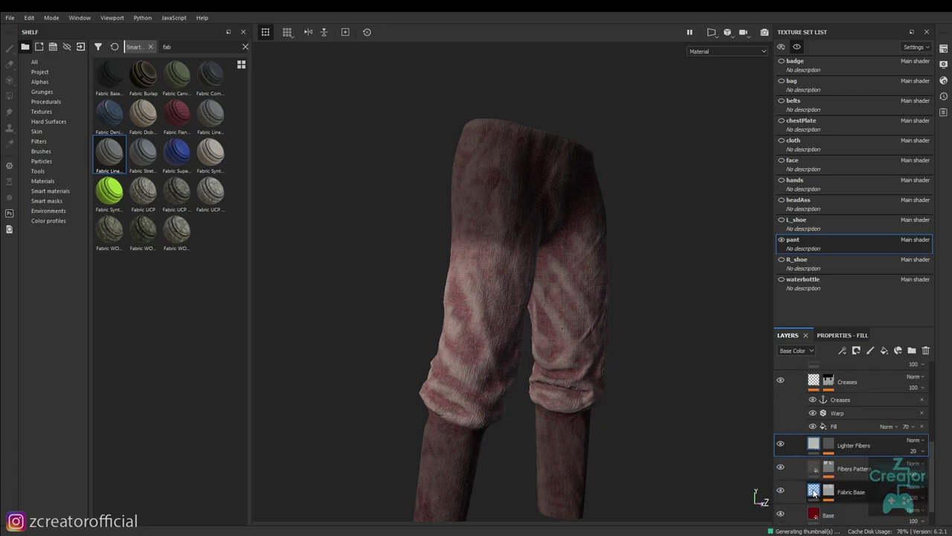
Set the Fabric Base layer's base colour to a deep dark red (R 0.121).
click(814, 492)
click(838, 335)
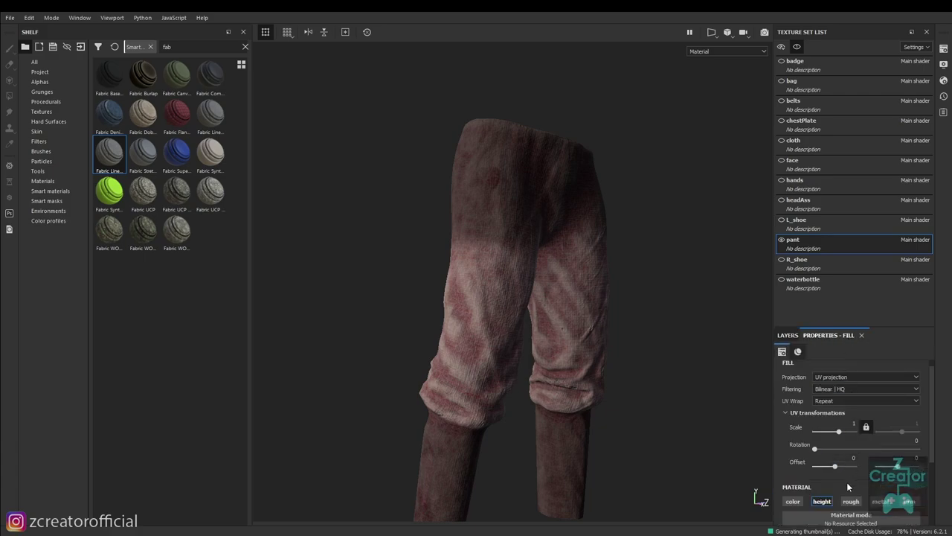
scroll(down, 3)
scroll(up, 3)
click(787, 334)
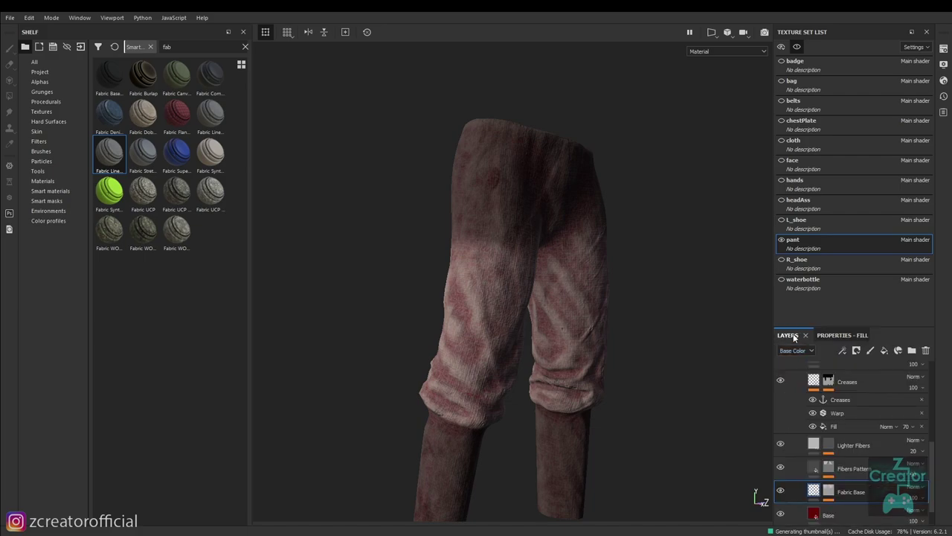
click(815, 469)
click(838, 334)
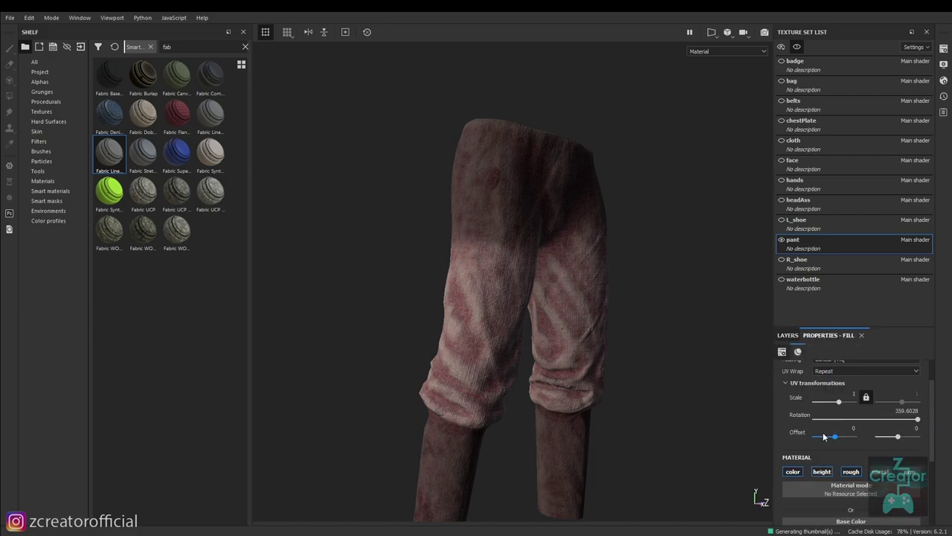
scroll(down, 3)
click(835, 447)
drag(856, 394, 879, 383)
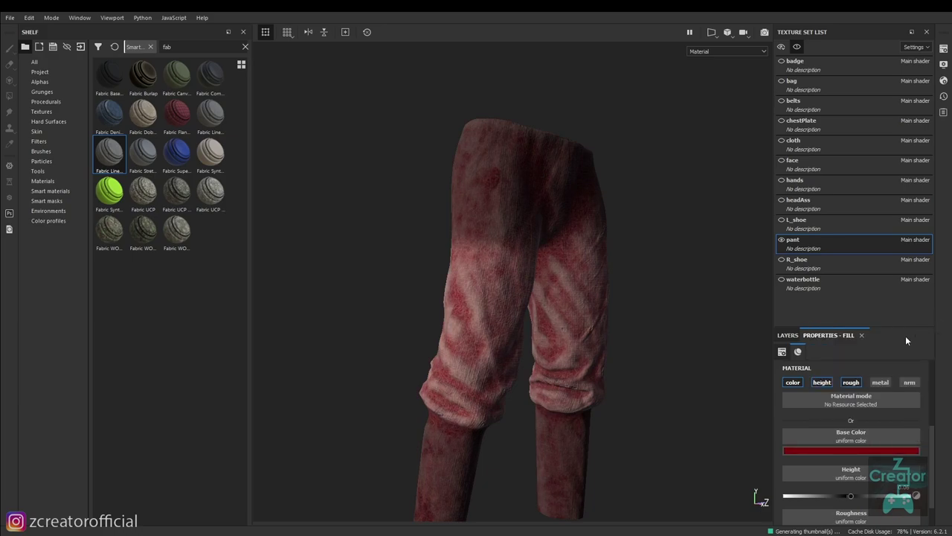
Tint the Lighter Fibers layer's base colour dark red.
click(788, 335)
click(816, 446)
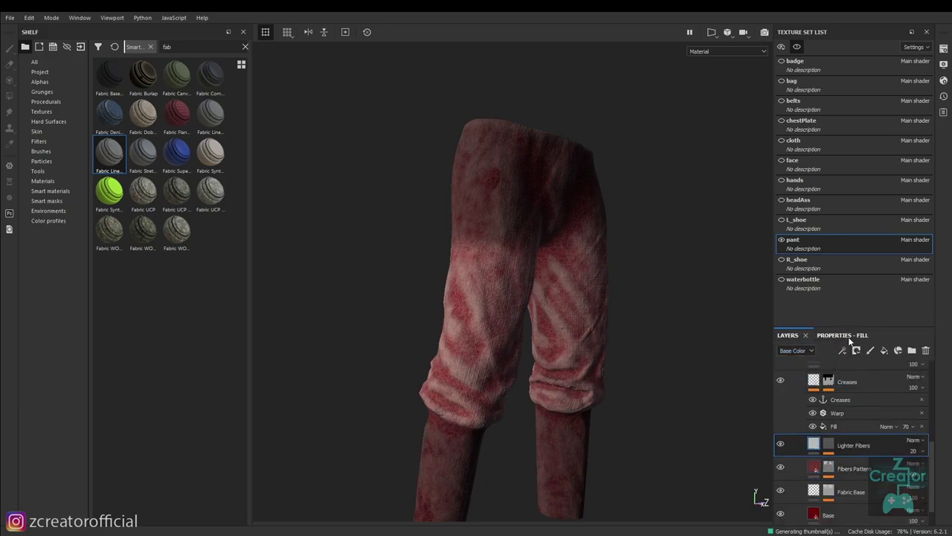
click(823, 451)
click(865, 377)
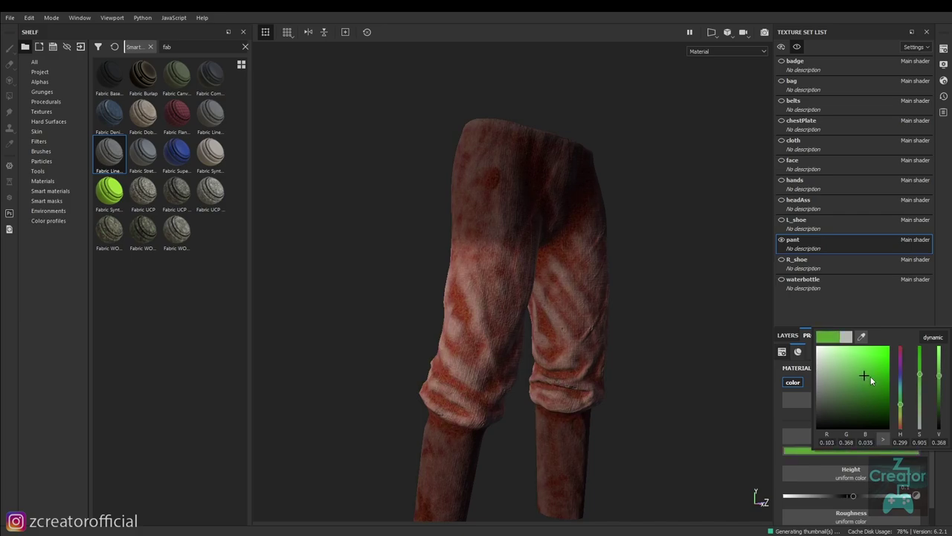
drag(901, 405, 852, 387)
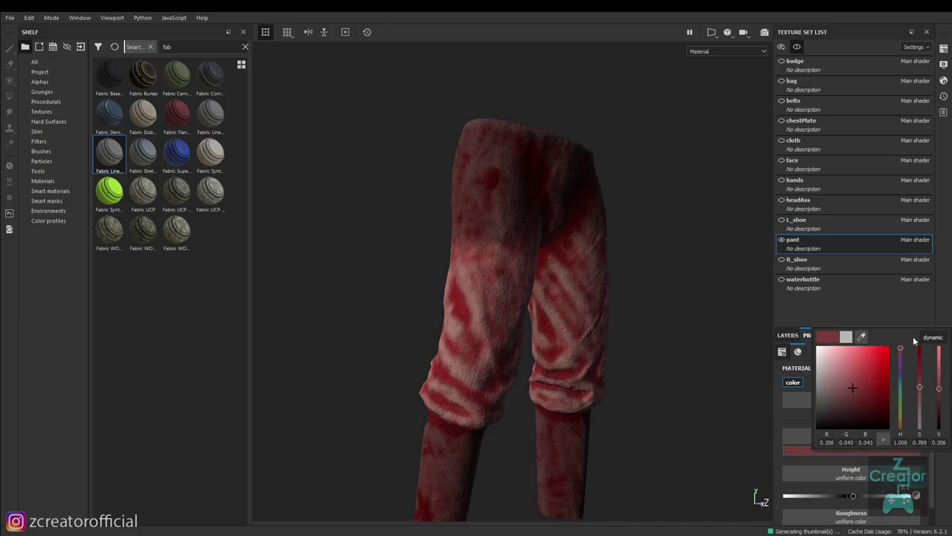
click(788, 334)
Inspect the Creases fill layer's settings.
scroll(up, 3)
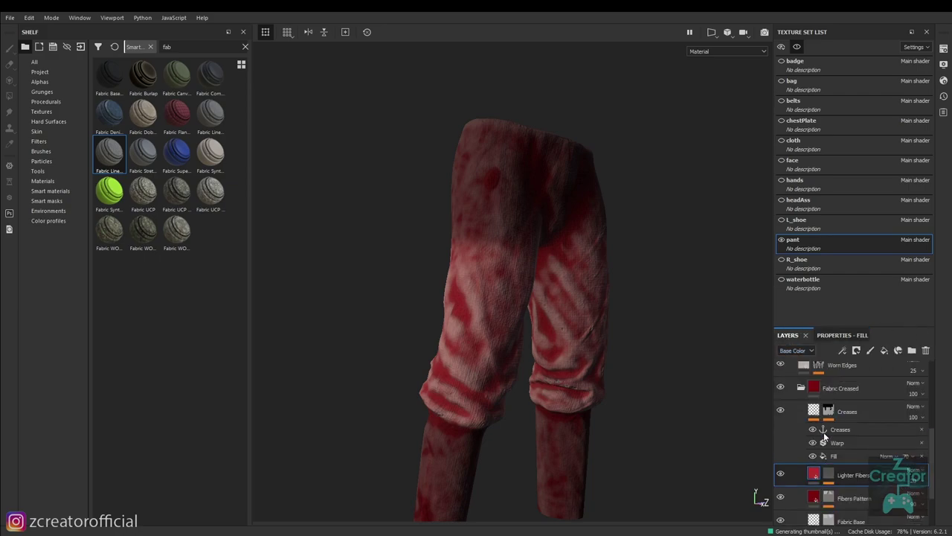
scroll(up, 3)
click(813, 444)
click(839, 336)
scroll(down, 3)
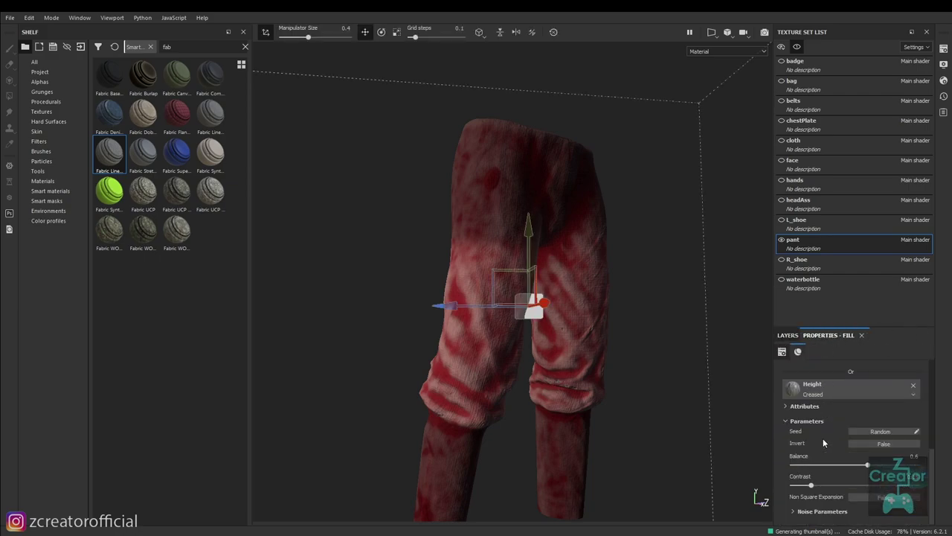
scroll(up, 3)
click(788, 335)
Show the full soldier with Alt+Q and orbit to view the red pants under the tunic.
drag(625, 432, 521, 427)
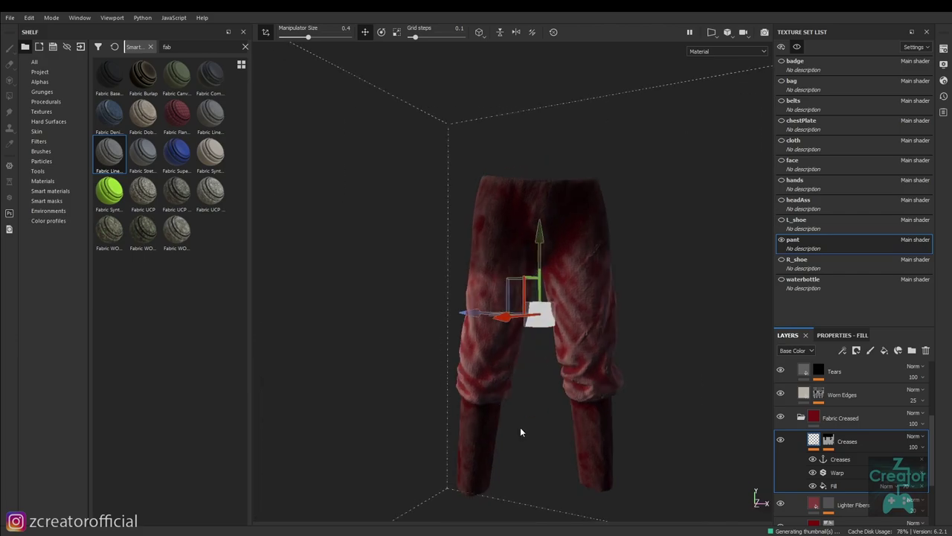
key(alt+q)
drag(596, 429, 565, 418)
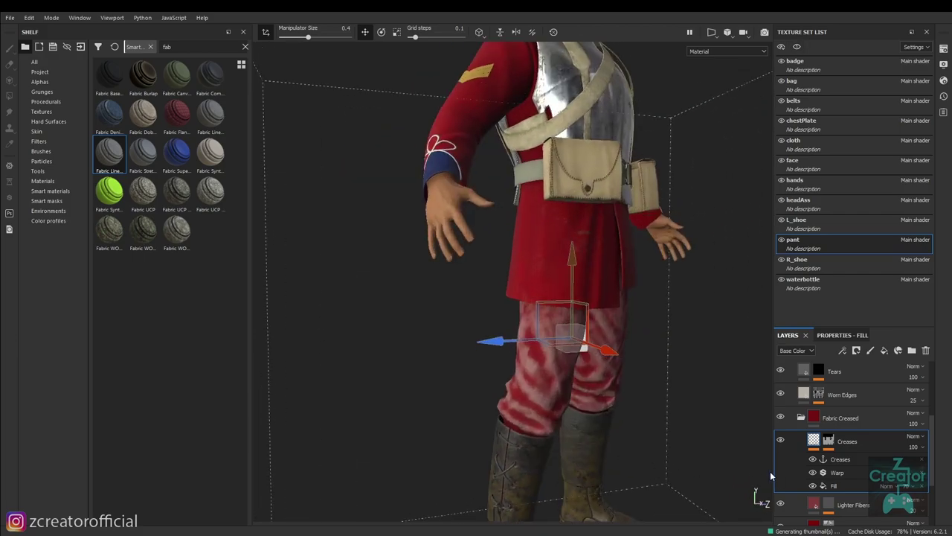
drag(629, 440, 674, 456)
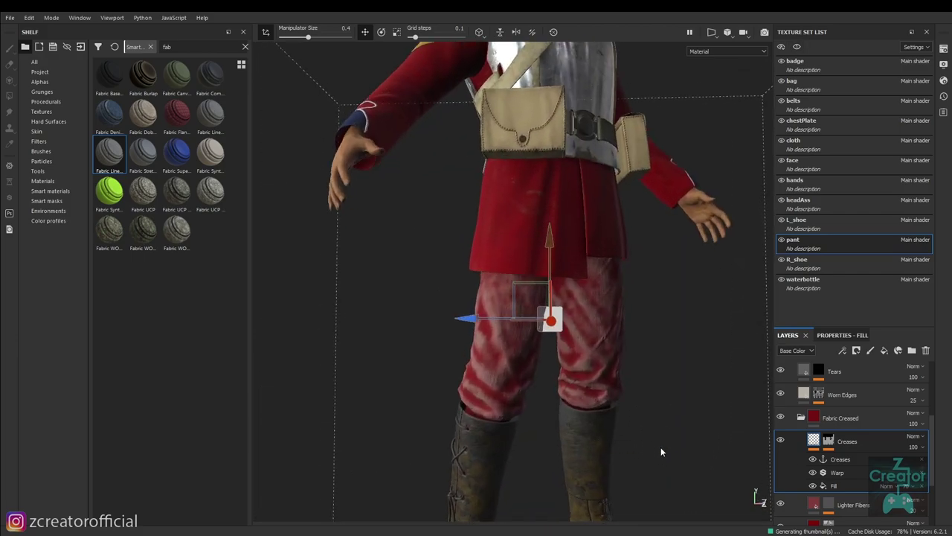
drag(572, 397, 595, 401)
scroll(down, 3)
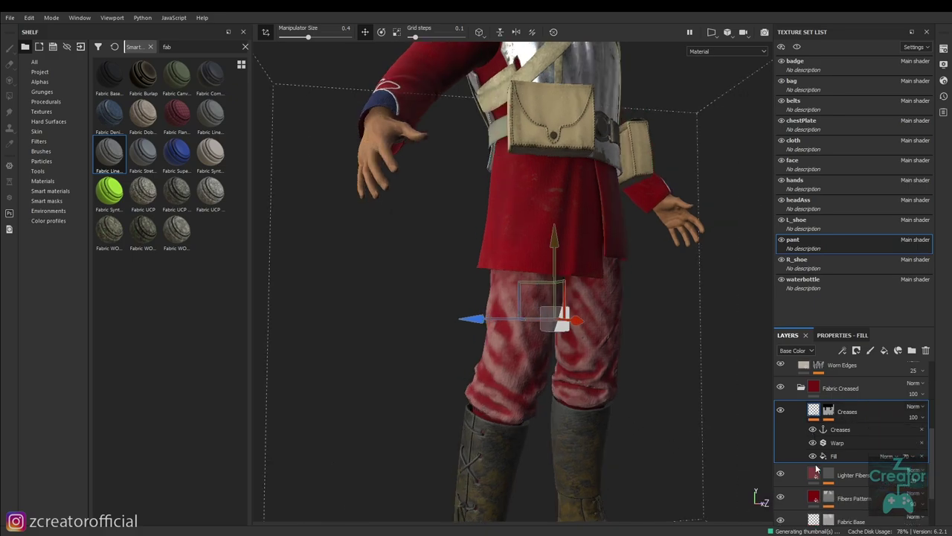
scroll(down, 3)
Check the Fabric Base layer's fill settings, then go back to the layer stack.
click(817, 487)
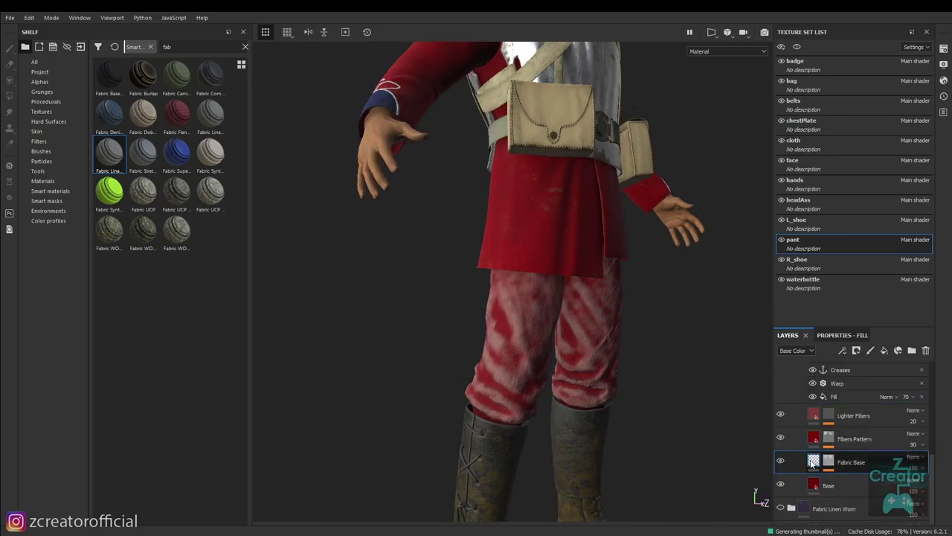
click(829, 336)
scroll(down, 3)
scroll(up, 3)
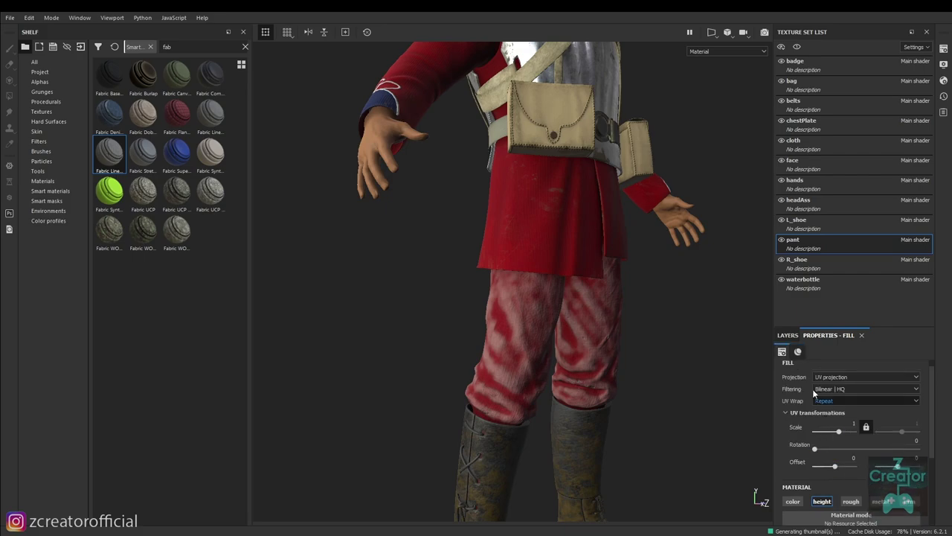
click(787, 334)
Raise the Fibers Pattern fill's base colour Value to a vivid bright red.
click(818, 439)
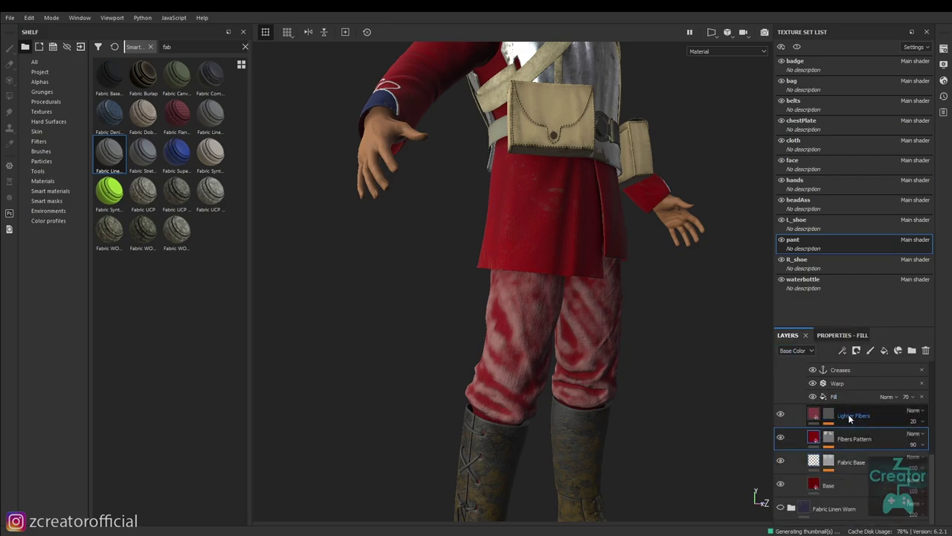
click(841, 336)
scroll(down, 3)
scroll(down, 3)
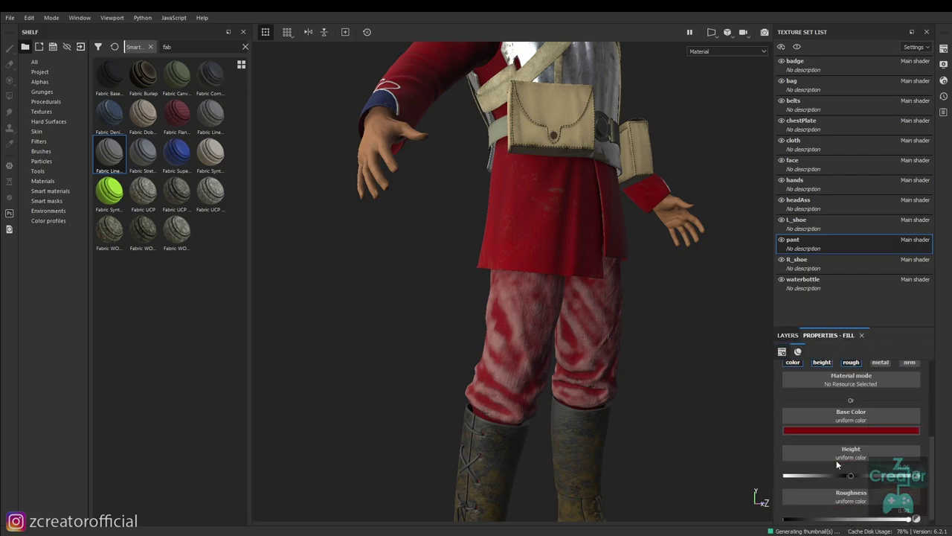
scroll(up, 3)
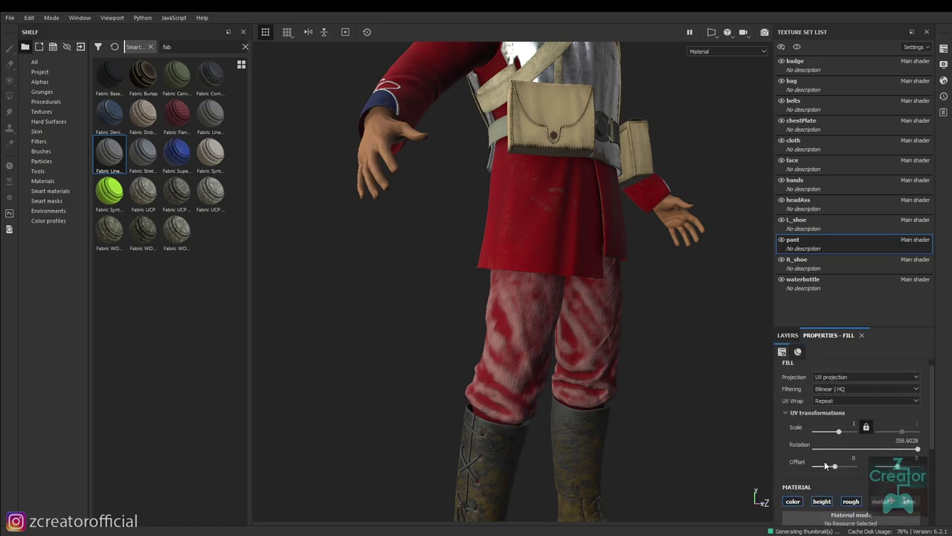
scroll(down, 3)
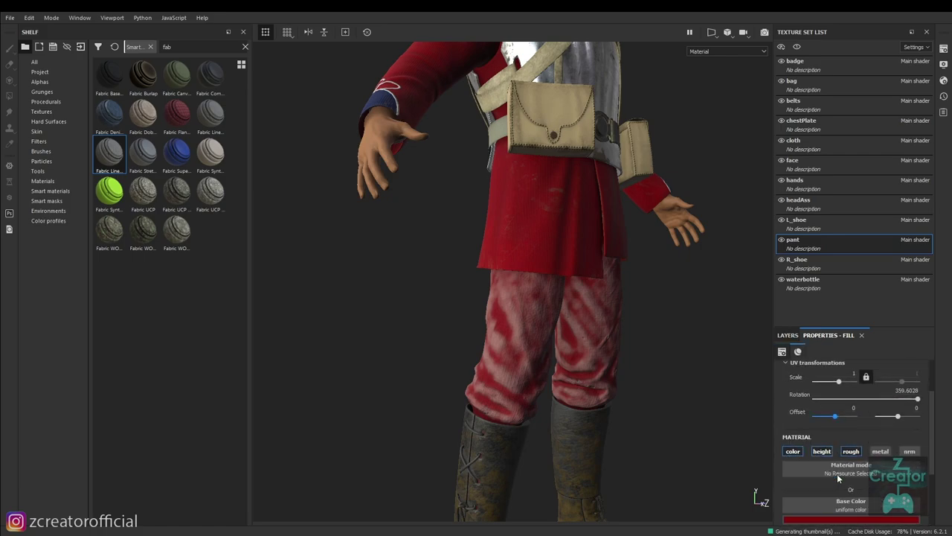
click(834, 459)
drag(856, 427, 881, 347)
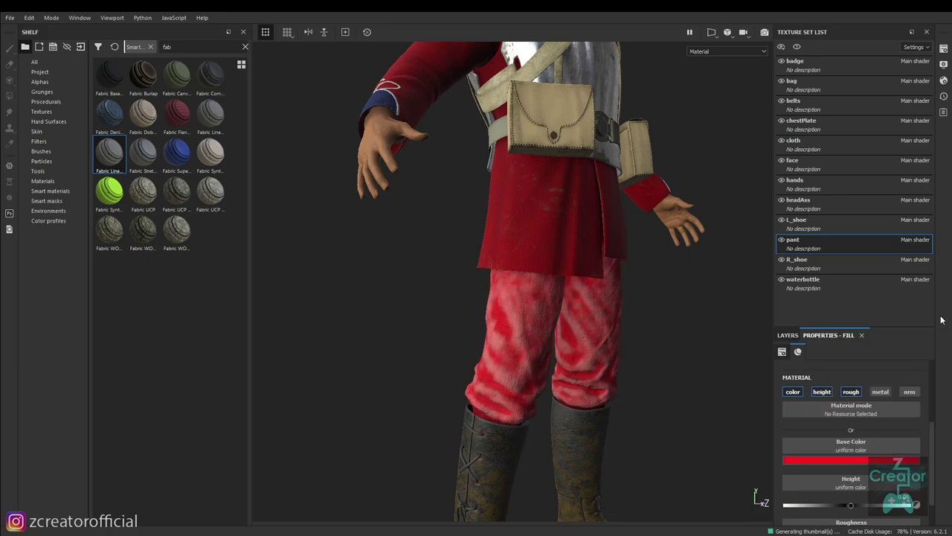
click(788, 335)
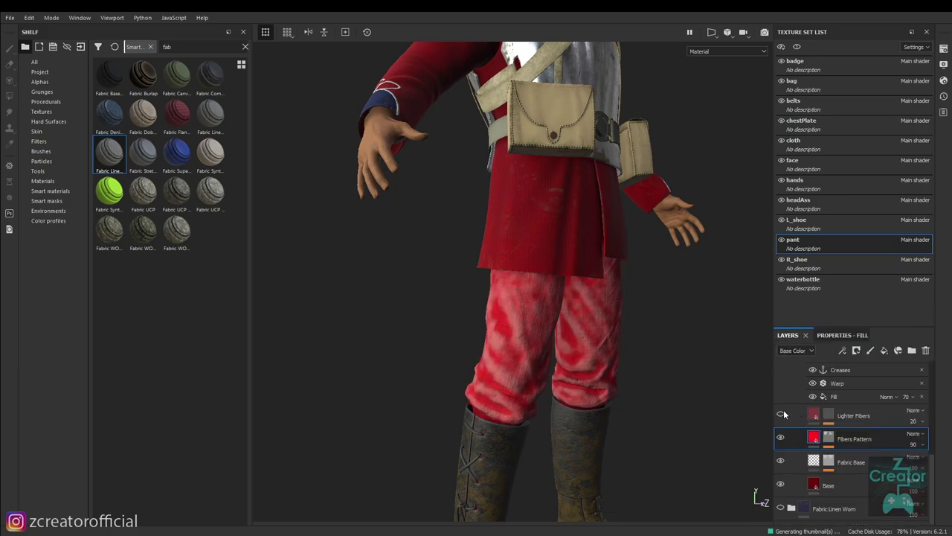
scroll(up, 3)
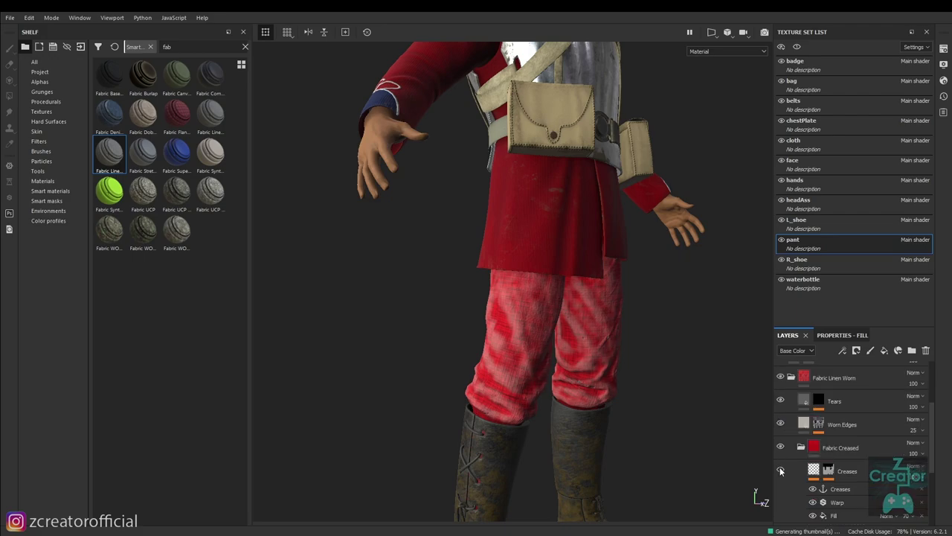
Zoom onto the red pants and collapse the Fabric Linen Worn folder in the Layers panel.
scroll(down, 3)
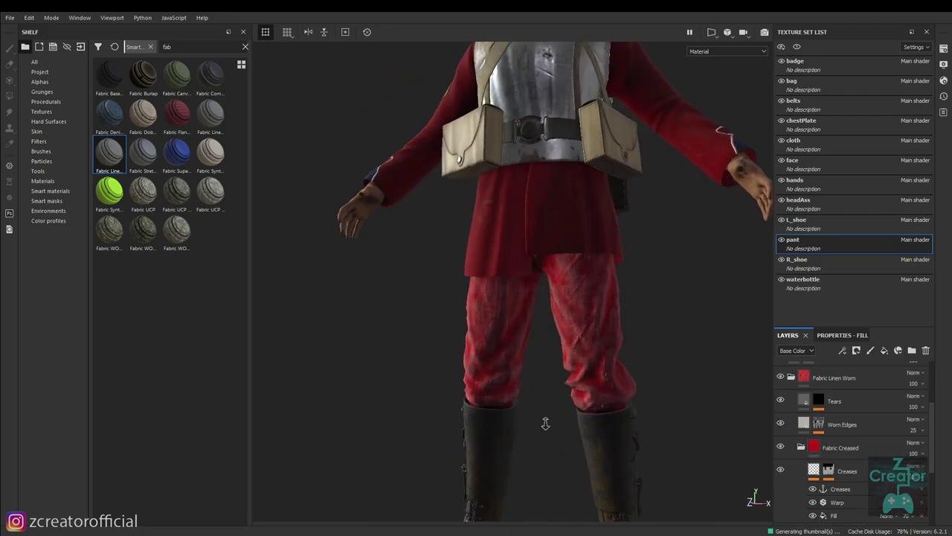
scroll(up, 3)
scroll(up, 3)
drag(758, 437, 532, 373)
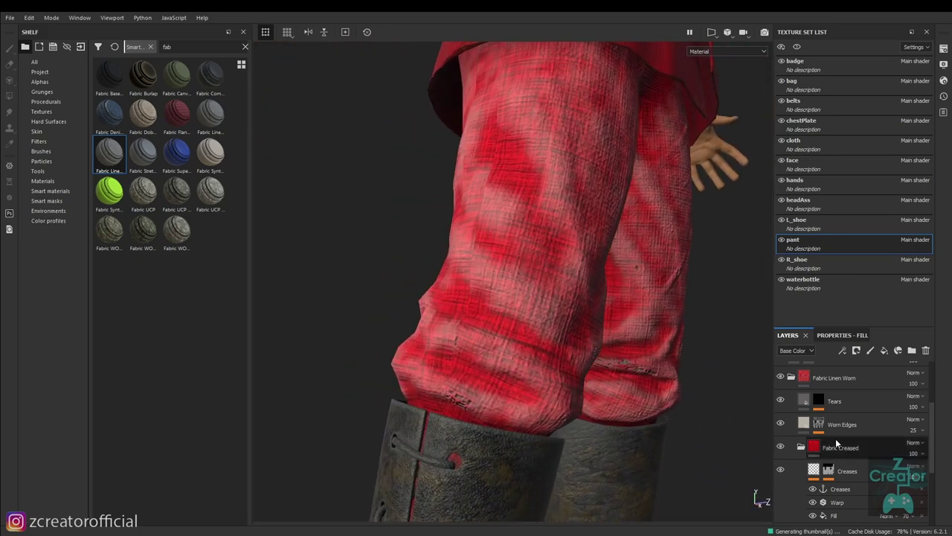
scroll(up, 3)
scroll(up, 3)
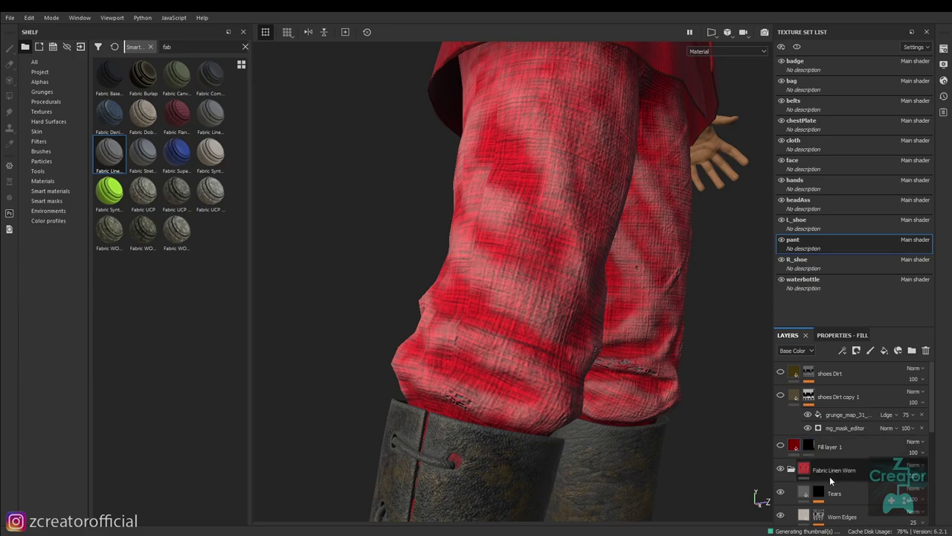
click(791, 470)
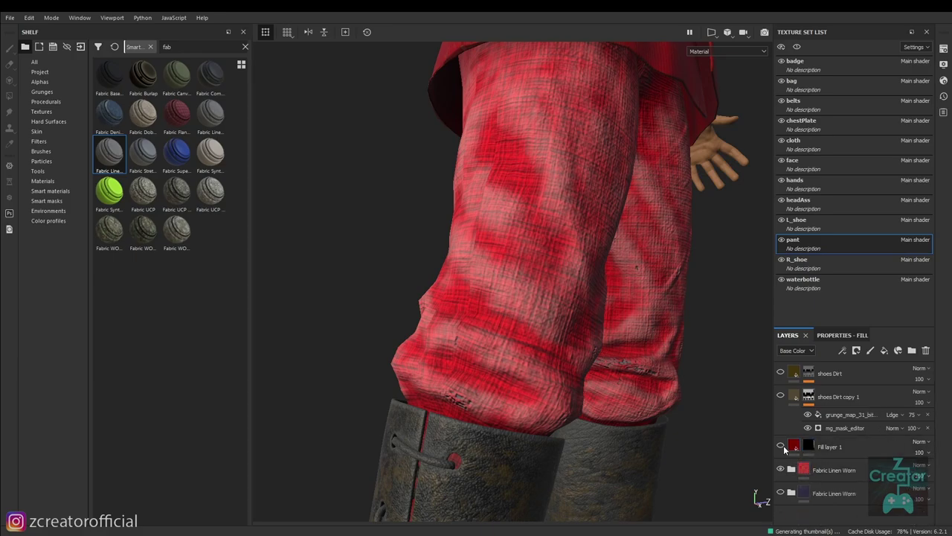
Swap the red Fabric Linen Worn folder for the blue one and hide Fill layer 1 to show the stripe.
click(780, 470)
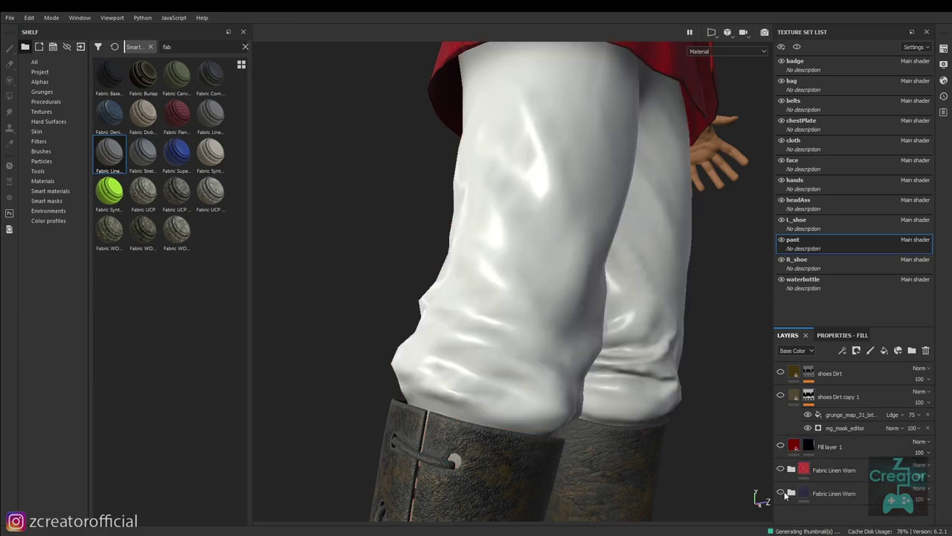
click(780, 492)
drag(763, 496, 563, 418)
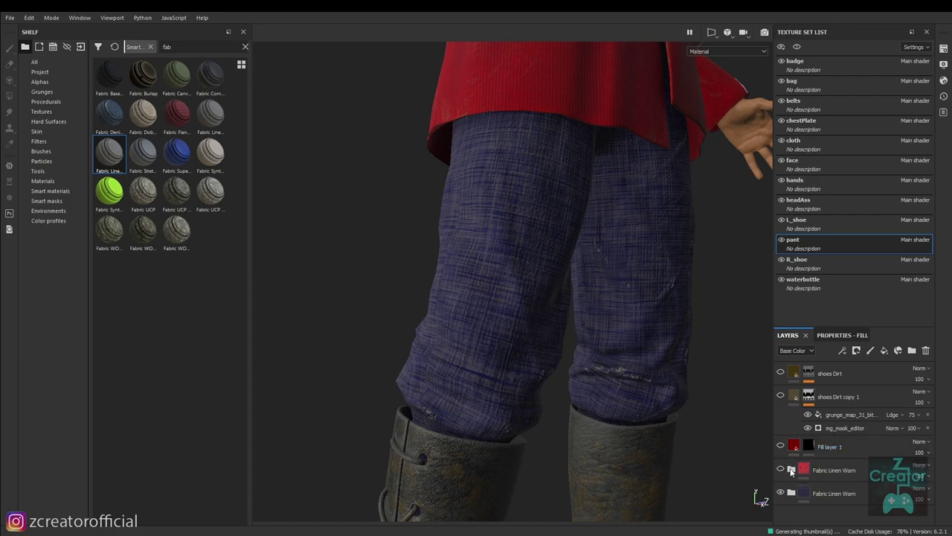
click(803, 470)
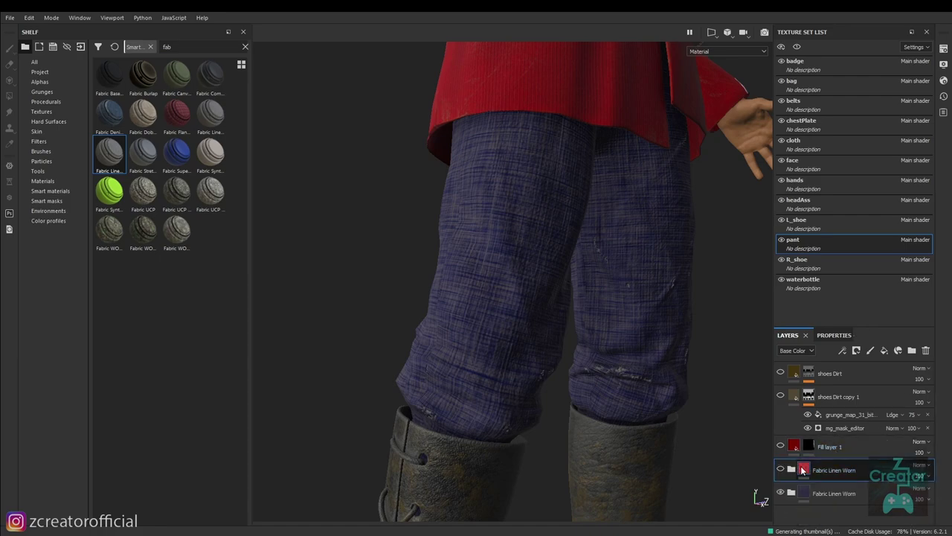
click(780, 445)
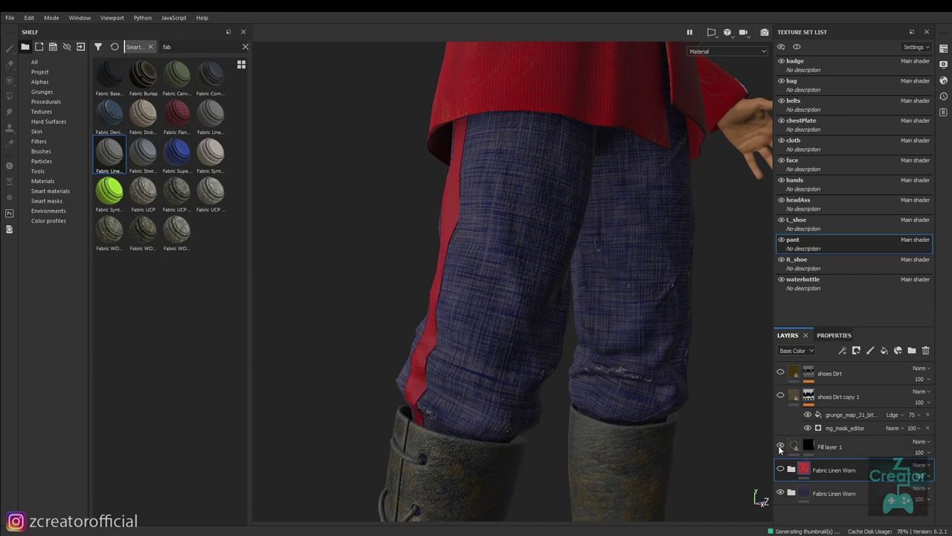
drag(622, 426, 611, 467)
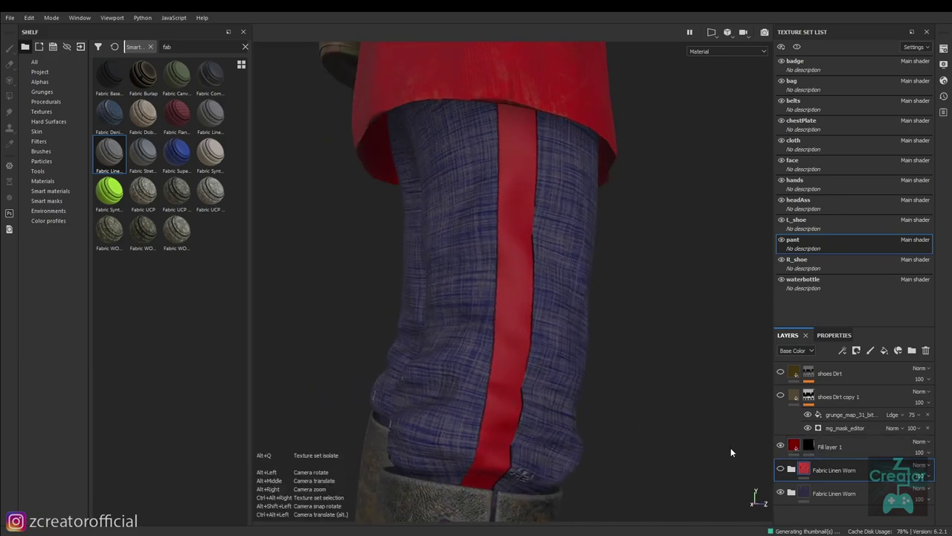
Cycle the viewport through the Height and Roughness channels, then return to the full material view.
key(c)
key(c)
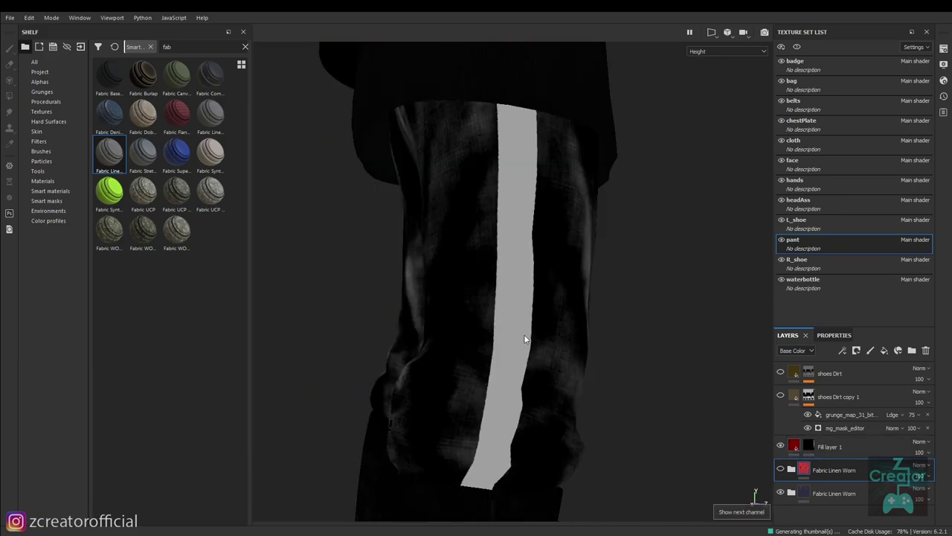
key(c)
key(c)
key(c)
key(shift+c)
key(shift+c)
drag(499, 356, 515, 348)
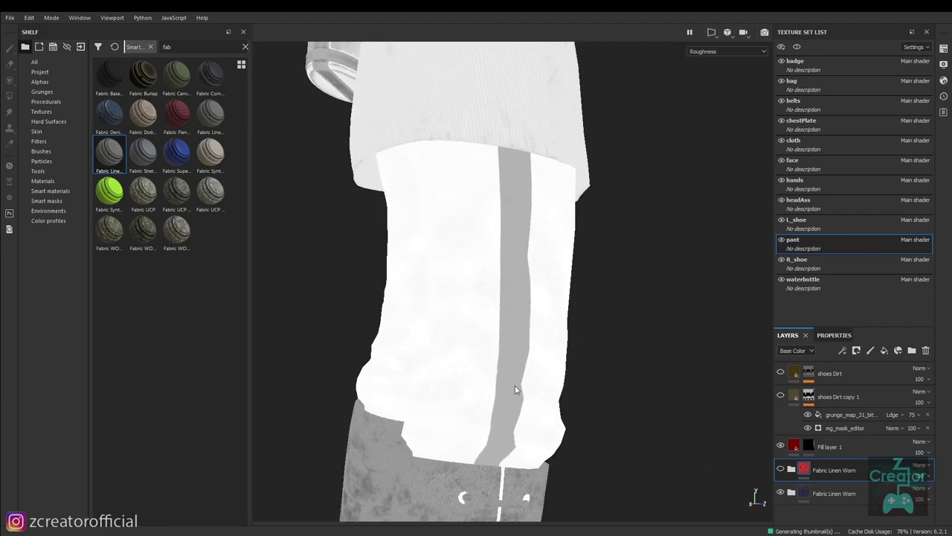
key(m)
drag(588, 385, 607, 406)
Show the pant-leg and shoe dirt layers, then isolate the headAss texture set.
scroll(up, 3)
scroll(down, 3)
click(780, 395)
click(780, 372)
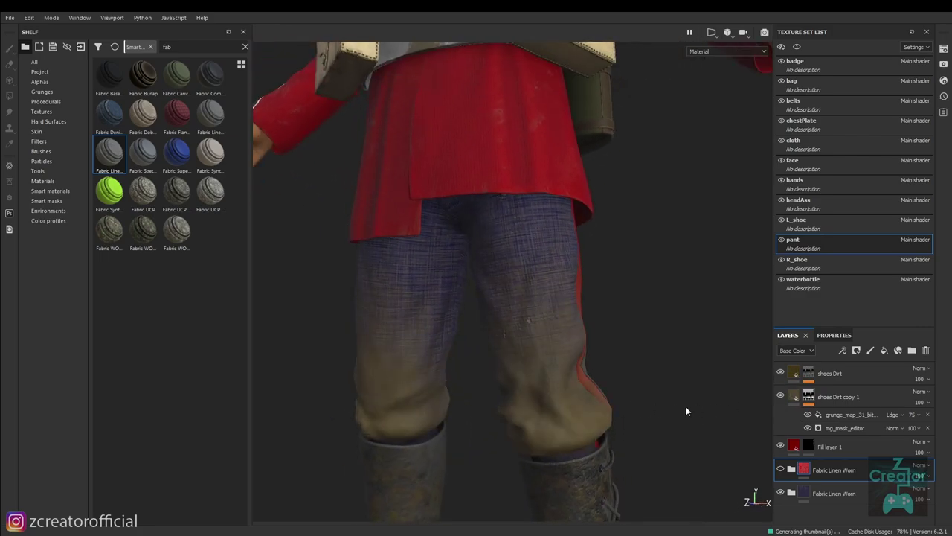
scroll(down, 3)
scroll(down, 3)
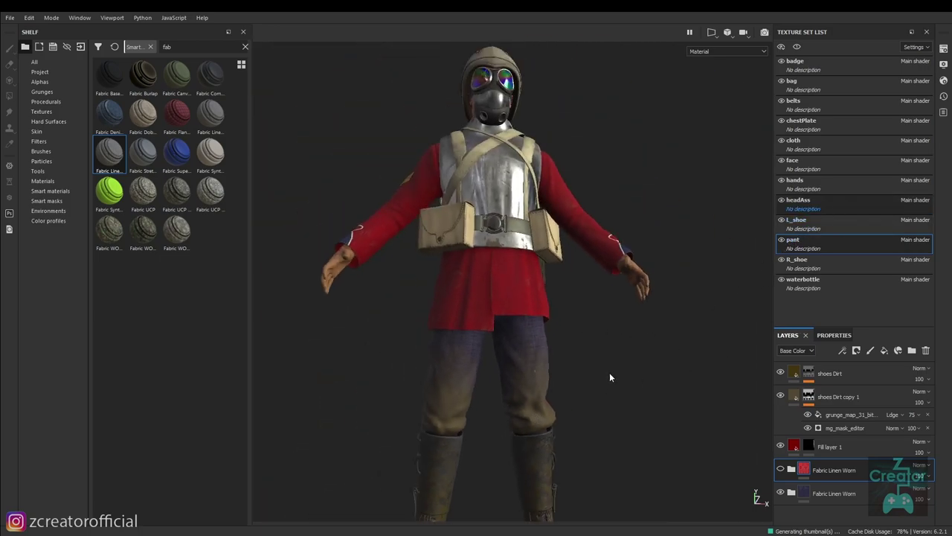
drag(610, 372, 619, 374)
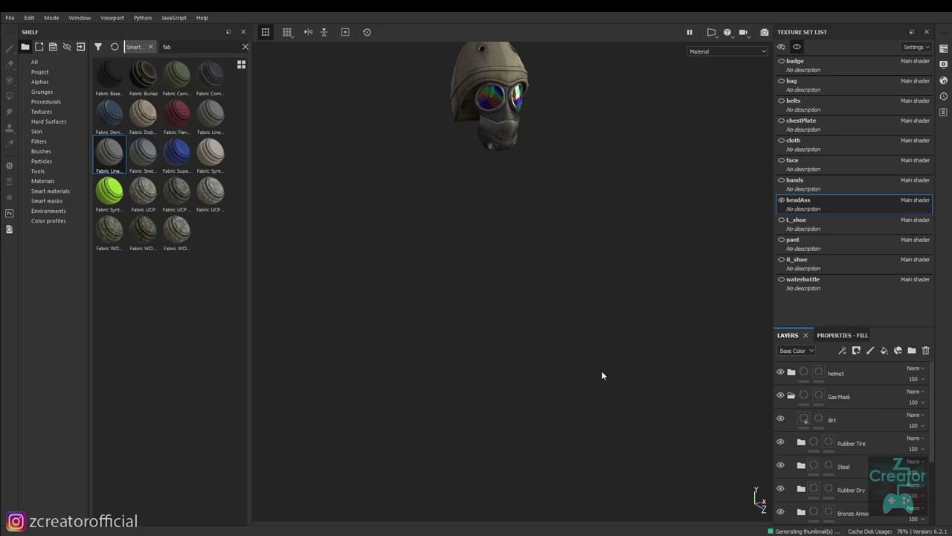
Collapse the Gas Mask group and hide the materials to leave a plain white head.
drag(579, 359, 455, 382)
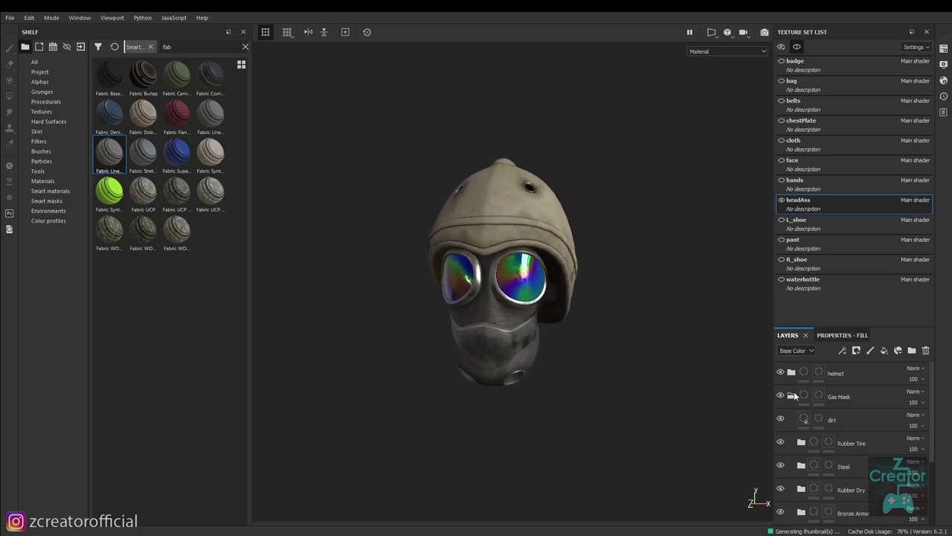
scroll(down, 3)
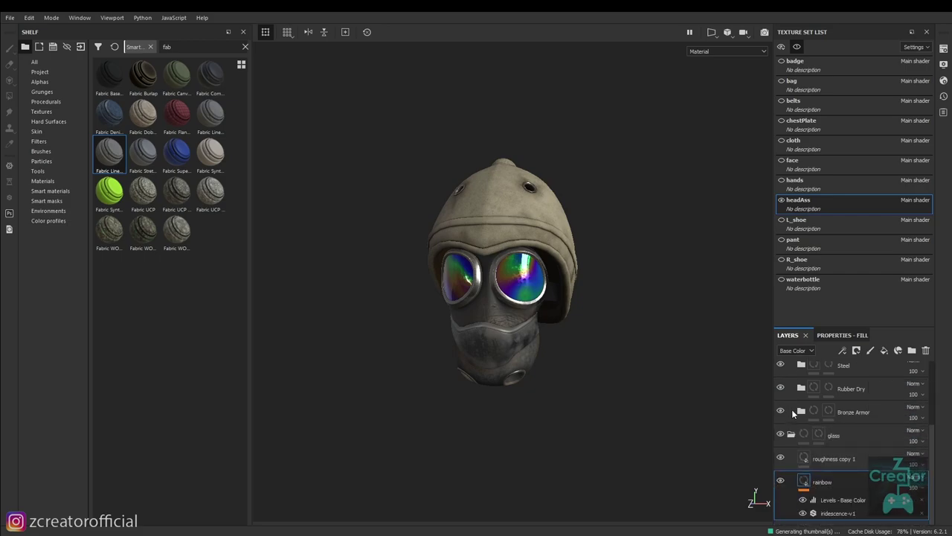
scroll(up, 3)
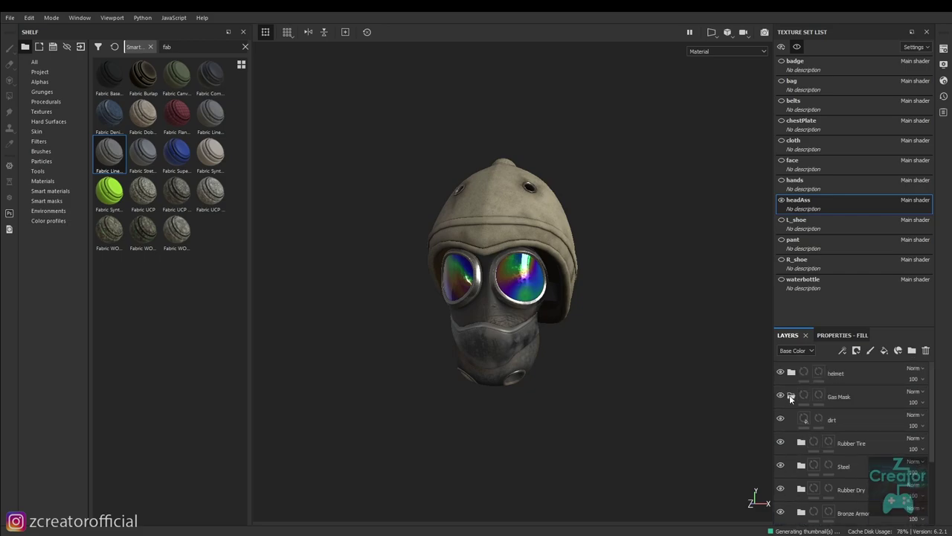
click(791, 396)
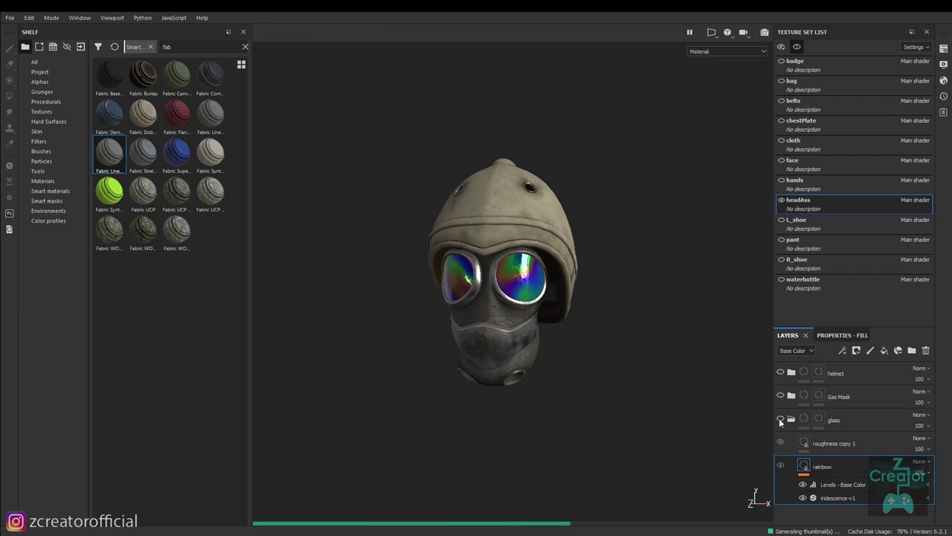
click(780, 443)
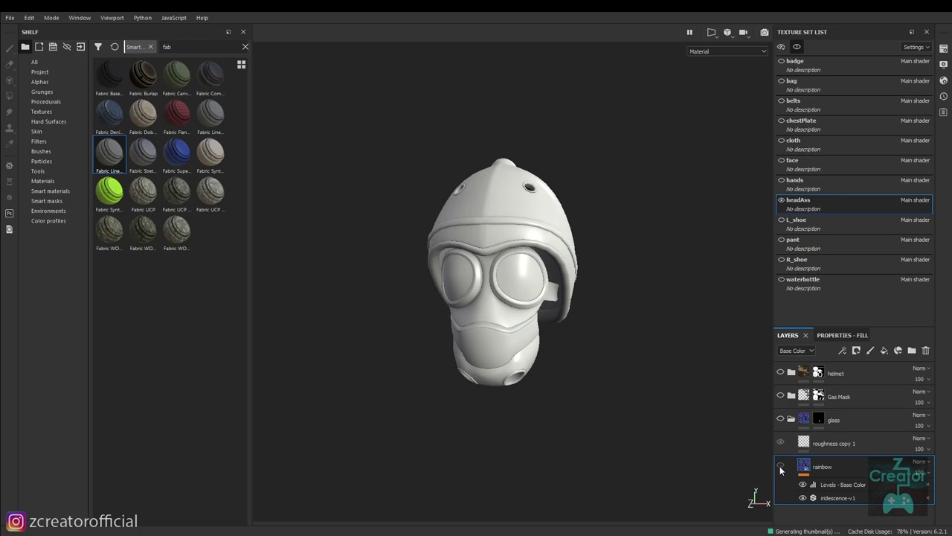
Turn the glass and rainbow layers back on and frame the goggle lenses.
click(791, 420)
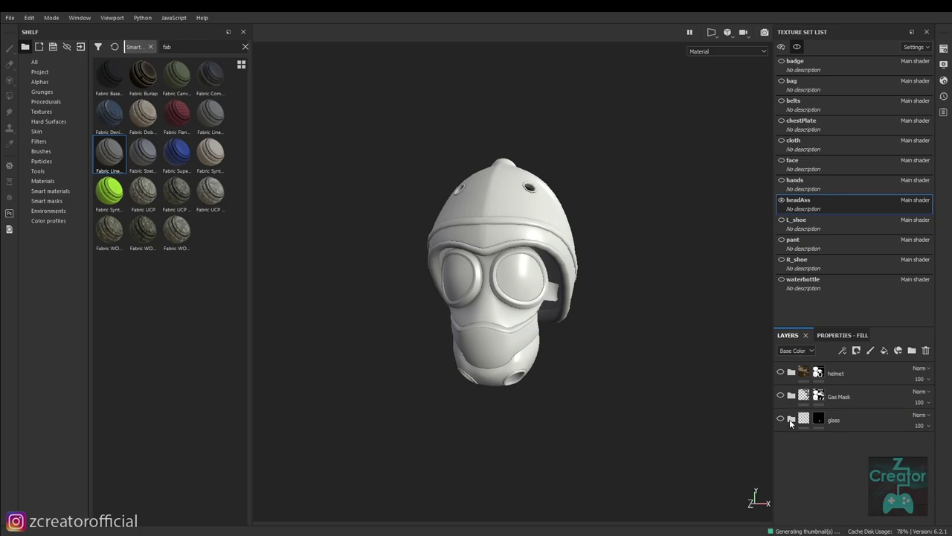
click(780, 420)
drag(527, 351, 612, 427)
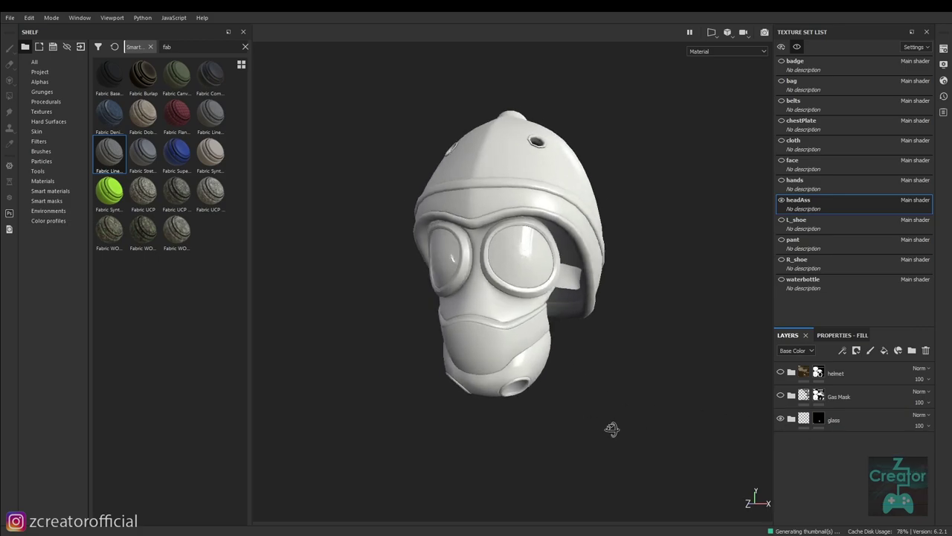
click(791, 420)
click(781, 466)
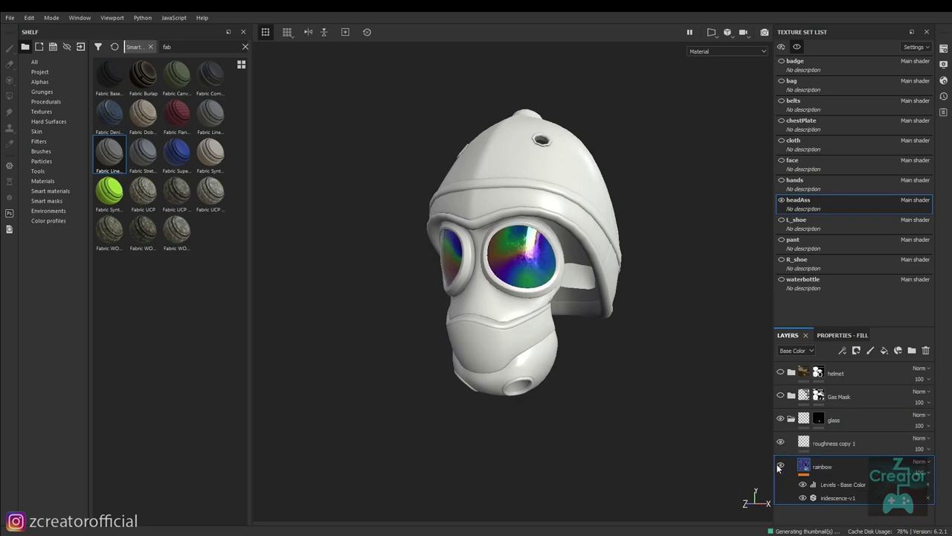
key(f)
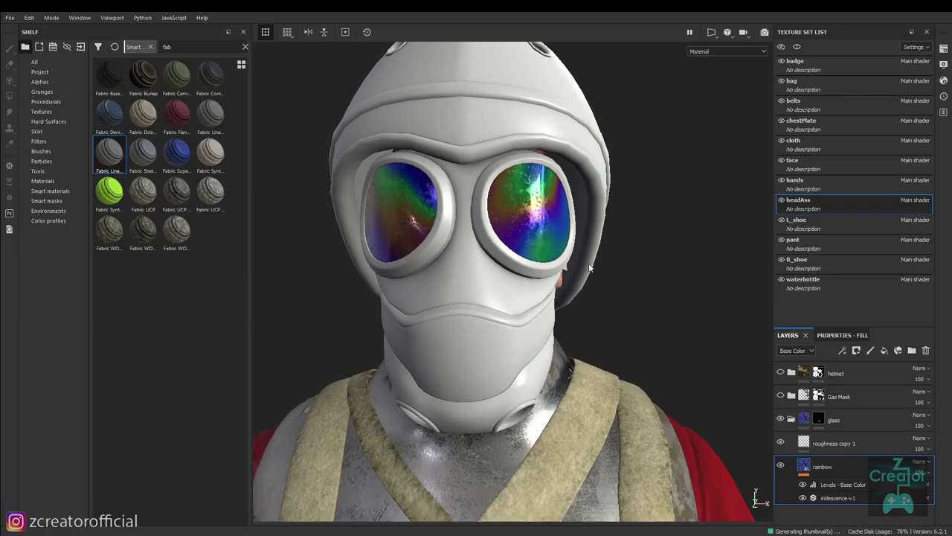
Open the Iridescence Filter page from the 'iridescence' search results and compare it with the goggle lenses.
drag(658, 272, 499, 285)
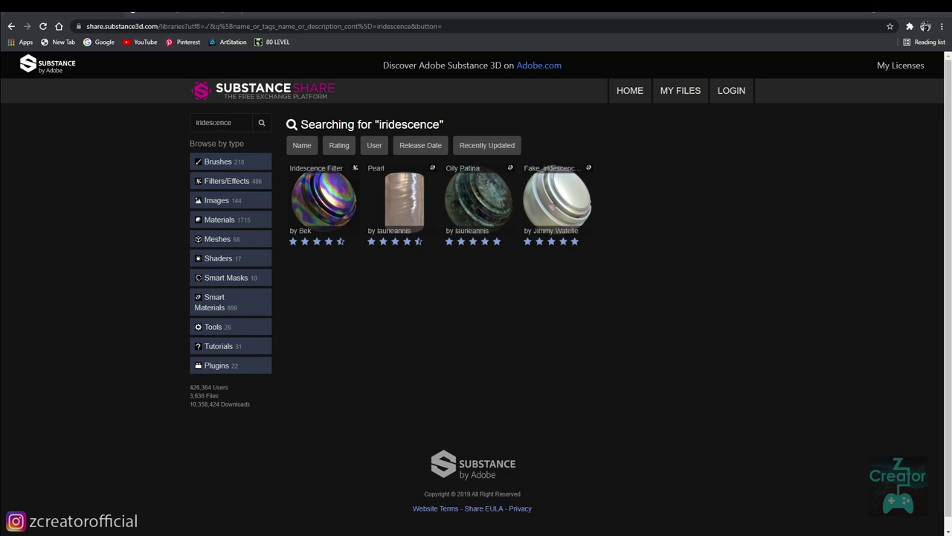
double_click(212, 122)
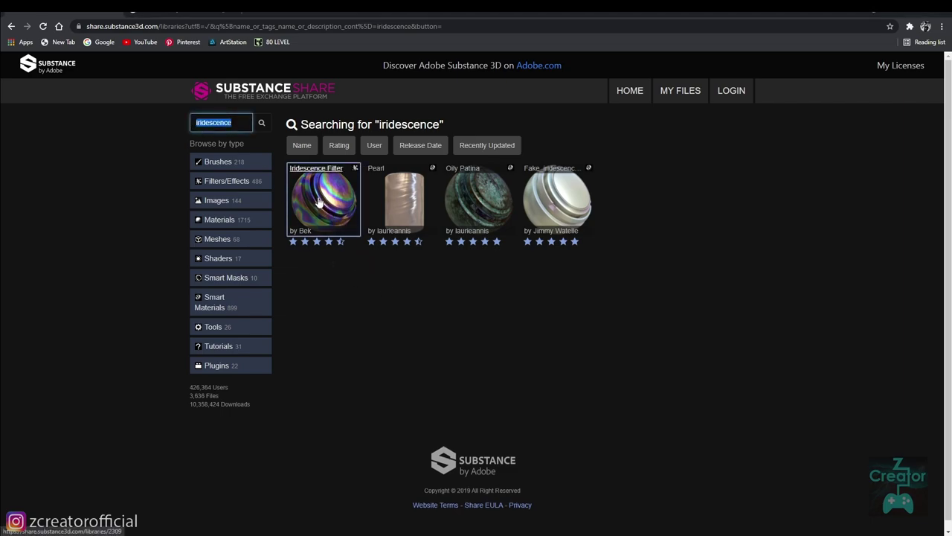
click(319, 201)
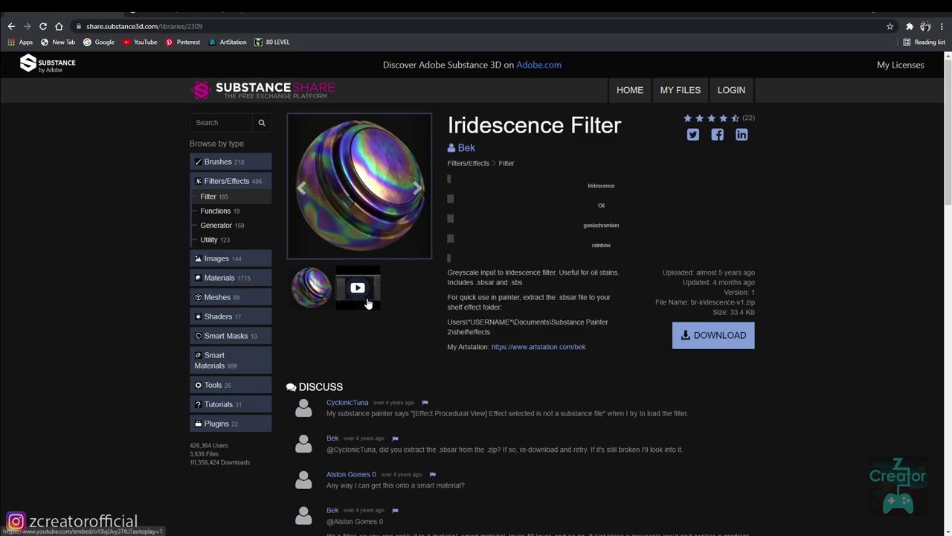
scroll(down, 3)
scroll(up, 3)
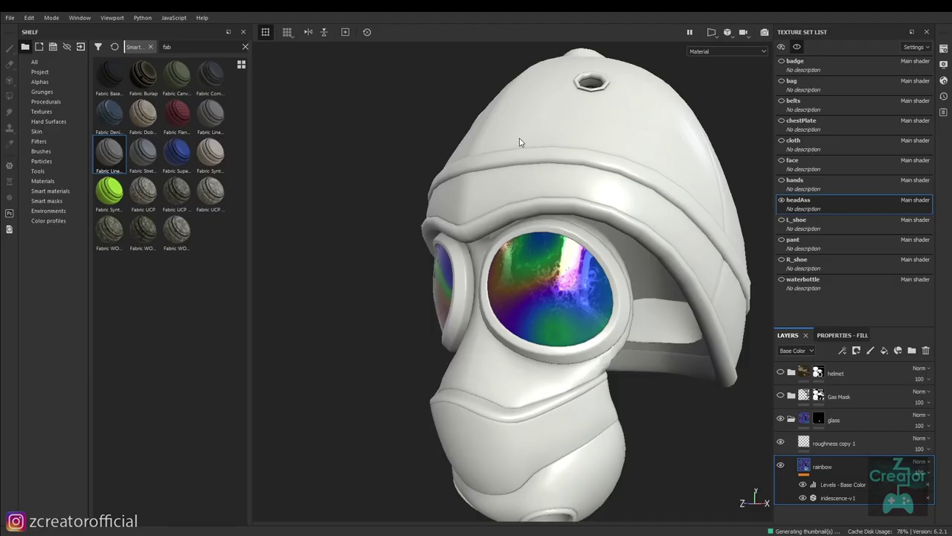
drag(519, 275, 421, 240)
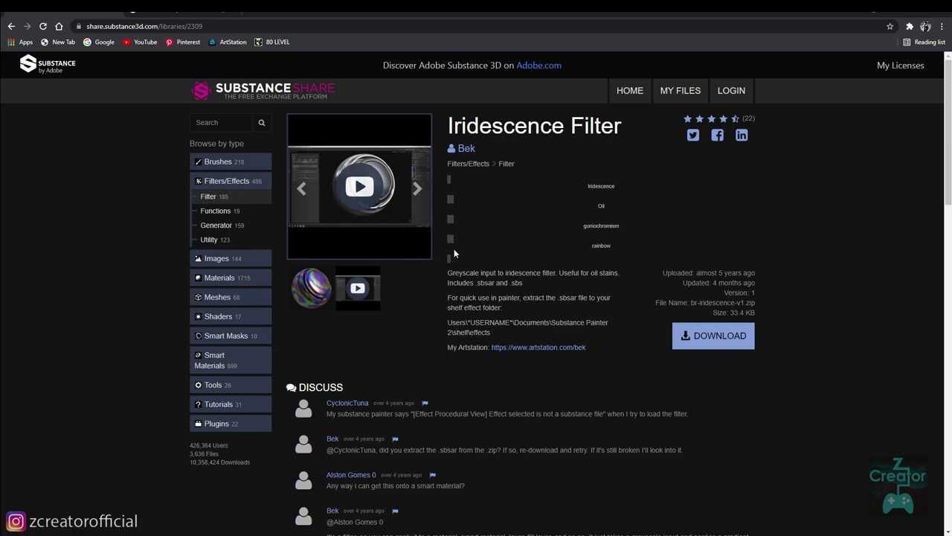
drag(478, 256, 459, 238)
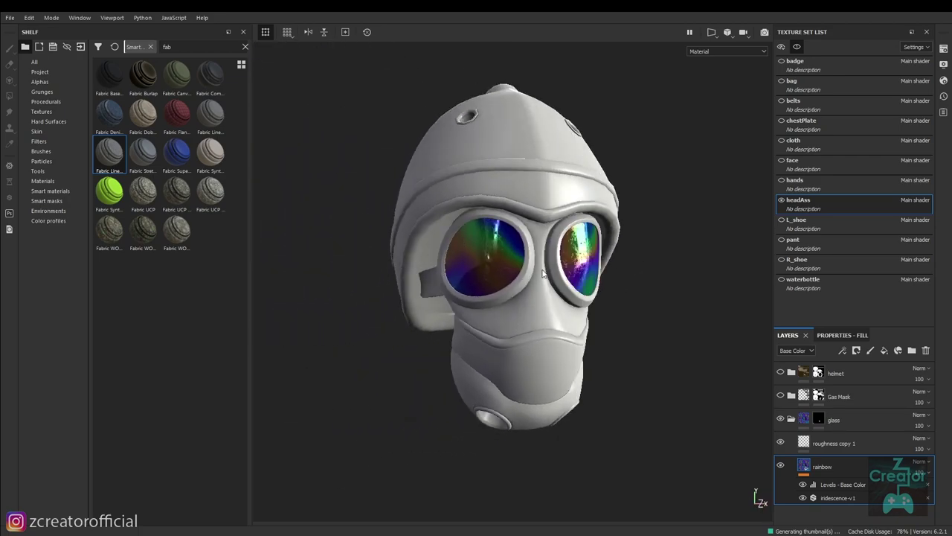
Check roughness copy 1's Grunge Fingerprints Dusty Spread fill, then re-enable that layer on the lenses.
drag(543, 274, 722, 392)
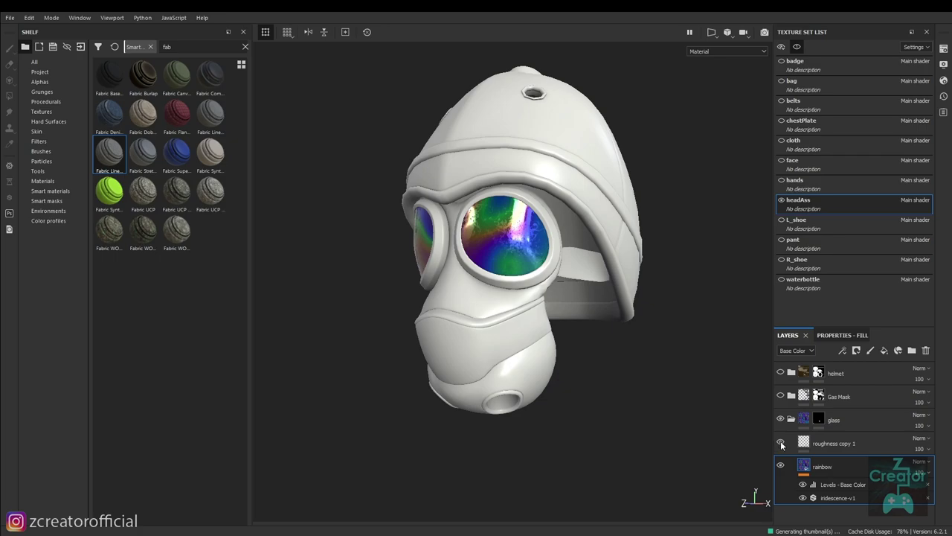
drag(714, 372, 752, 406)
click(827, 442)
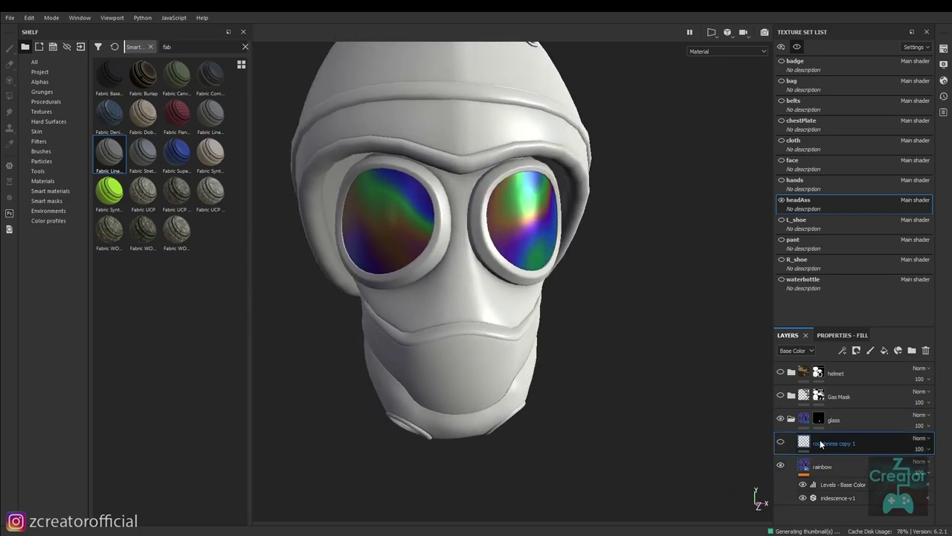
click(843, 336)
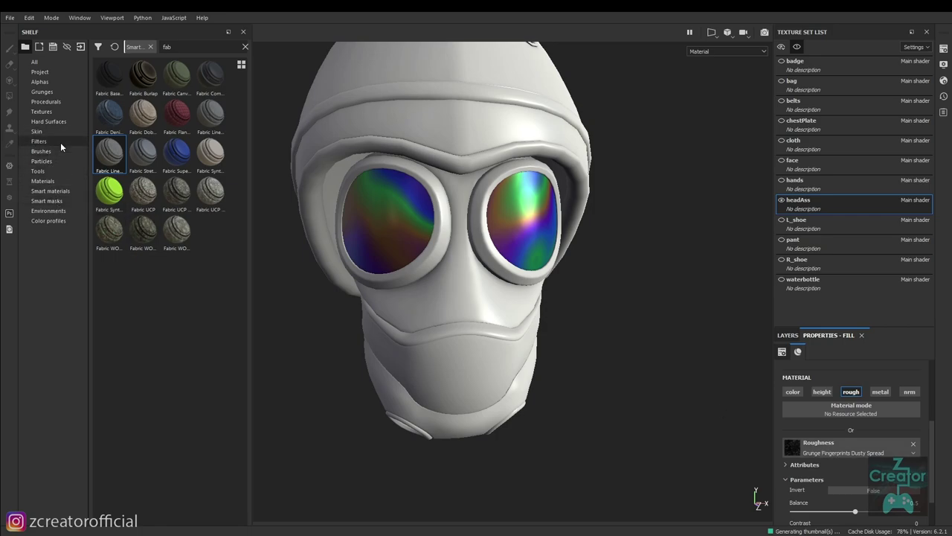
click(56, 93)
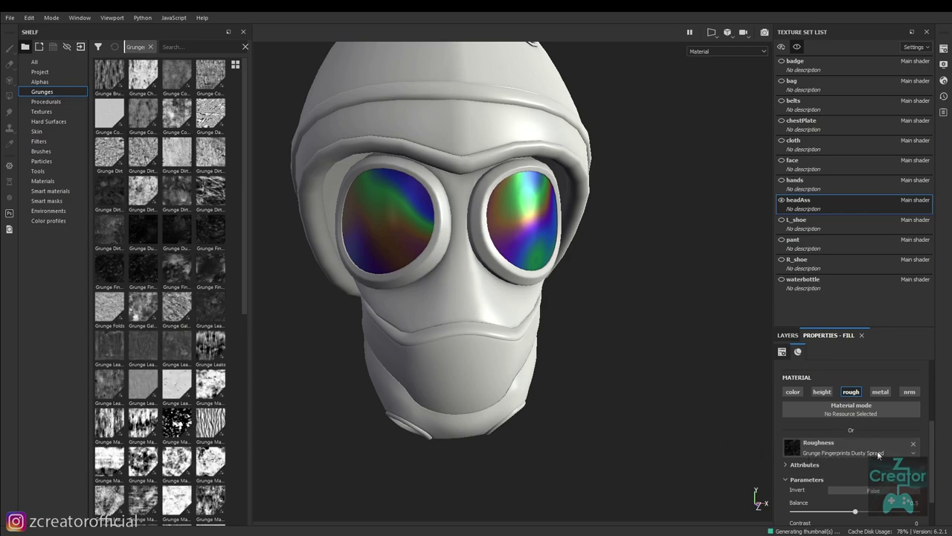
scroll(down, 3)
scroll(up, 3)
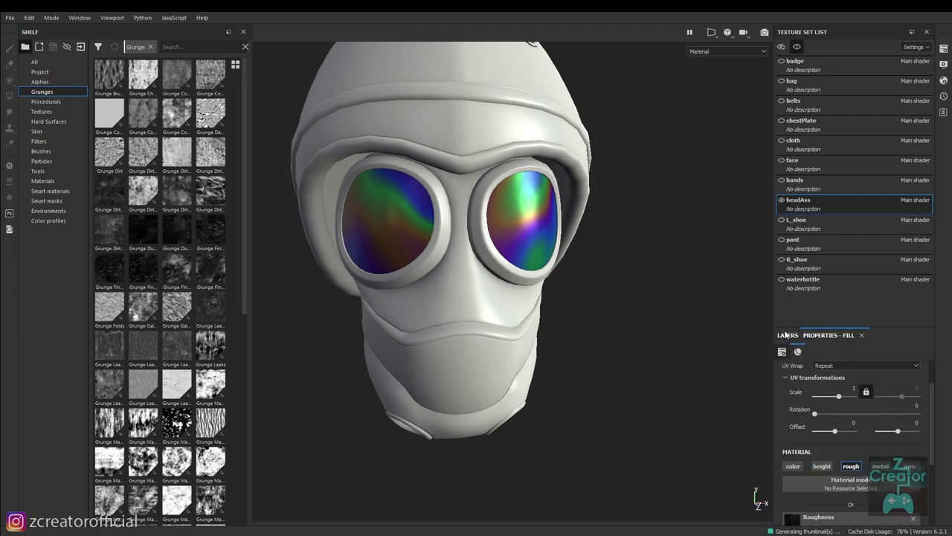
click(788, 334)
click(782, 445)
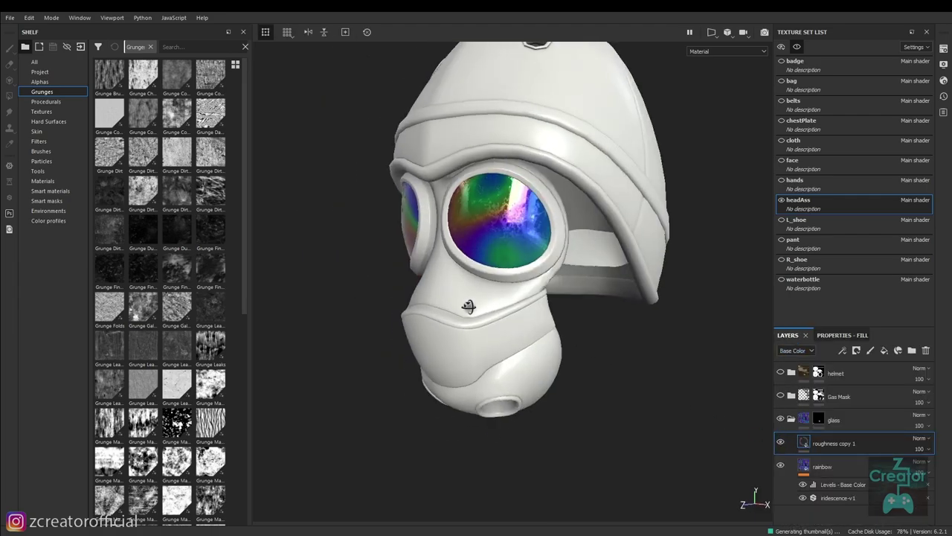
Make the Gas Mask and helmet layers visible again and orbit around the restored head.
drag(586, 309, 654, 412)
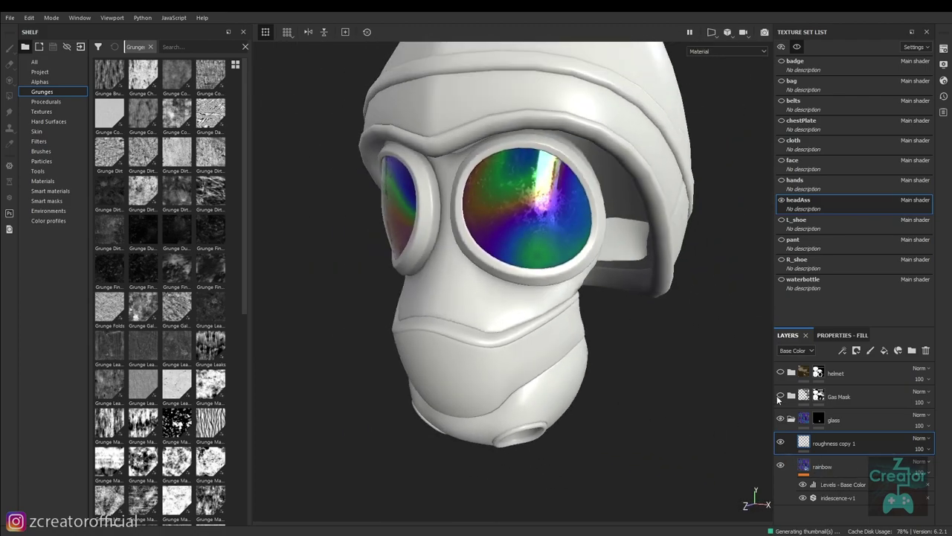
click(780, 396)
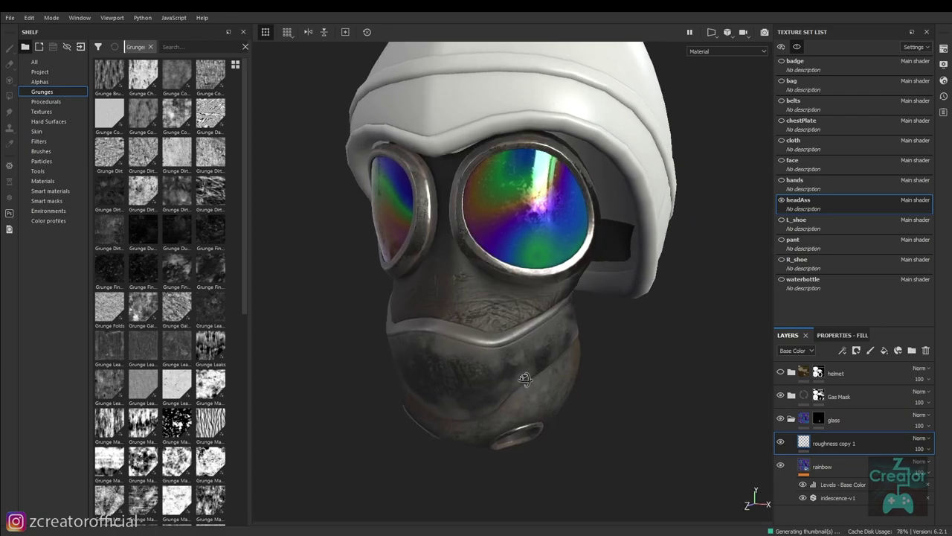
drag(617, 350, 464, 370)
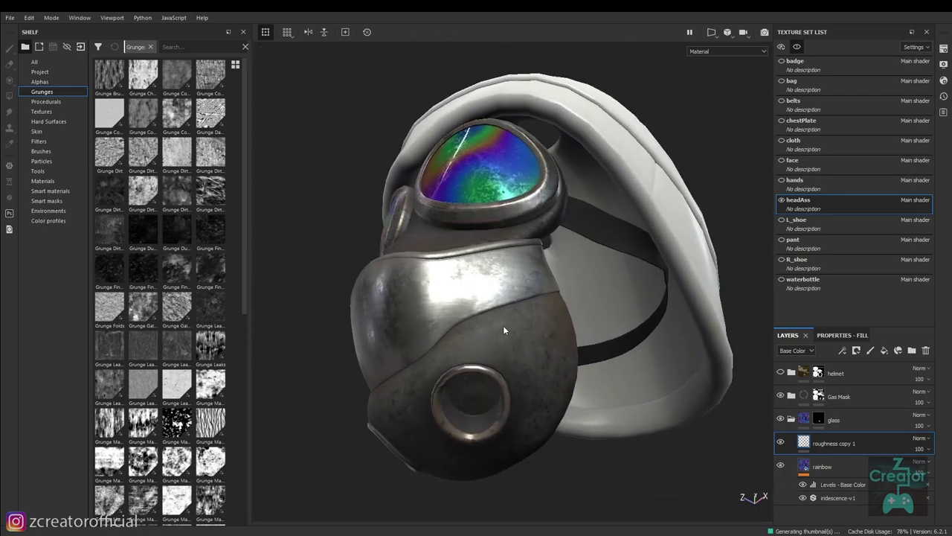
drag(503, 325, 497, 415)
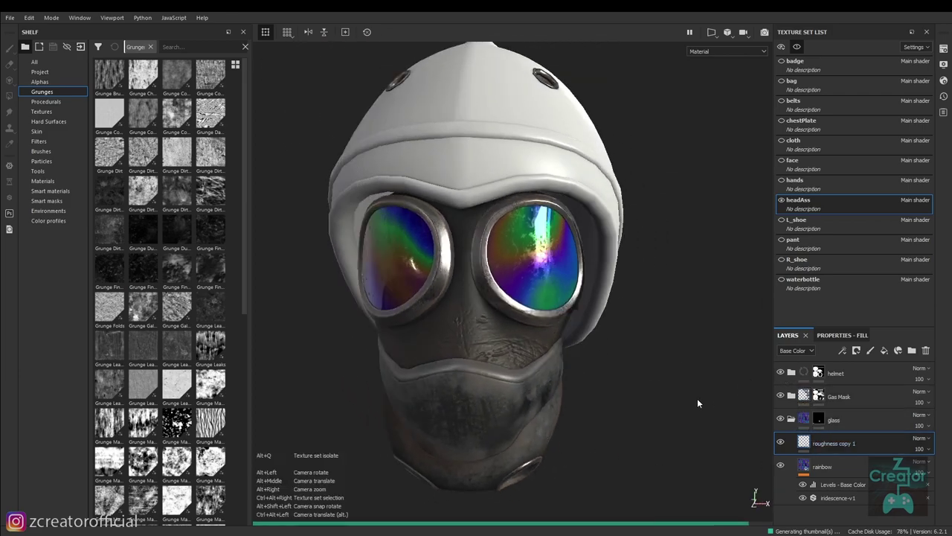
drag(668, 394, 425, 386)
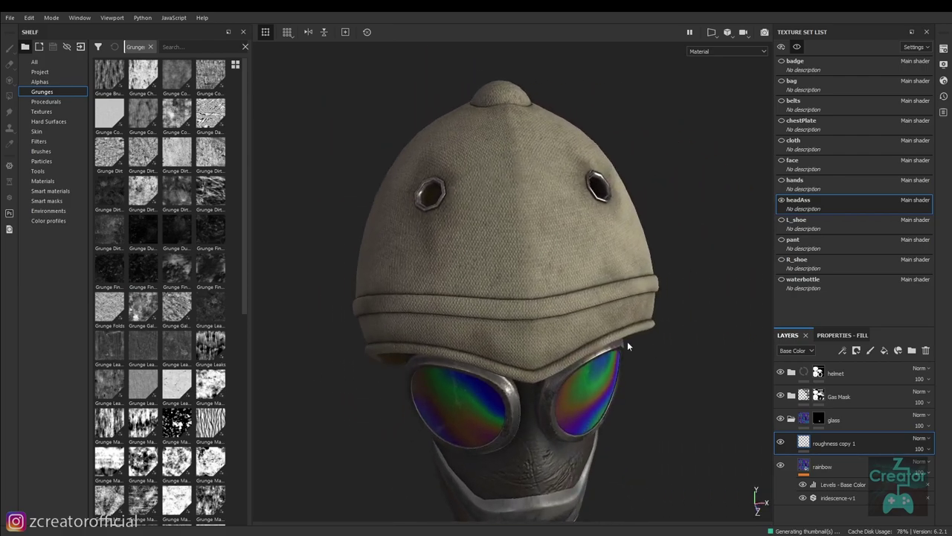
drag(627, 340, 556, 320)
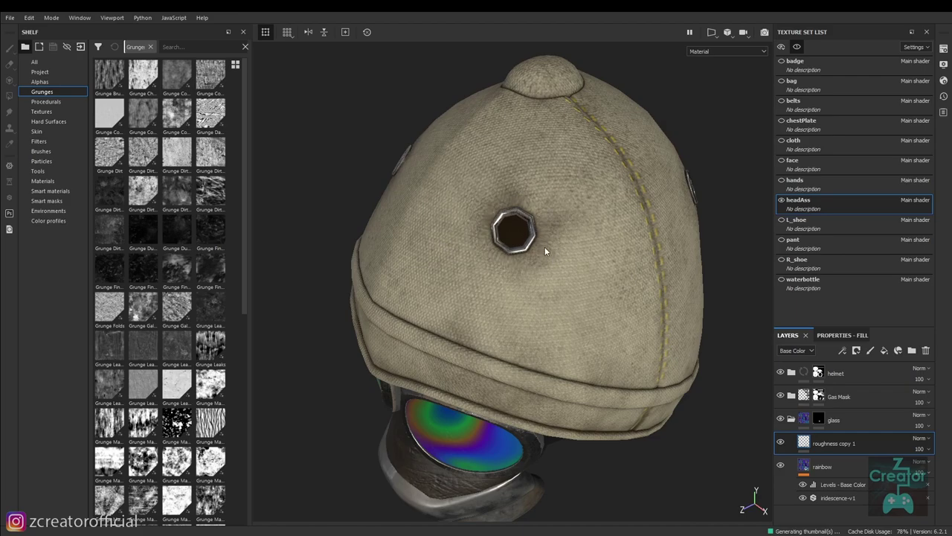
drag(543, 263, 584, 325)
Hide the helmet's dirt copy 1, dirt and yellow stitches layers, comparing Fabric Bamboo off and on.
click(791, 376)
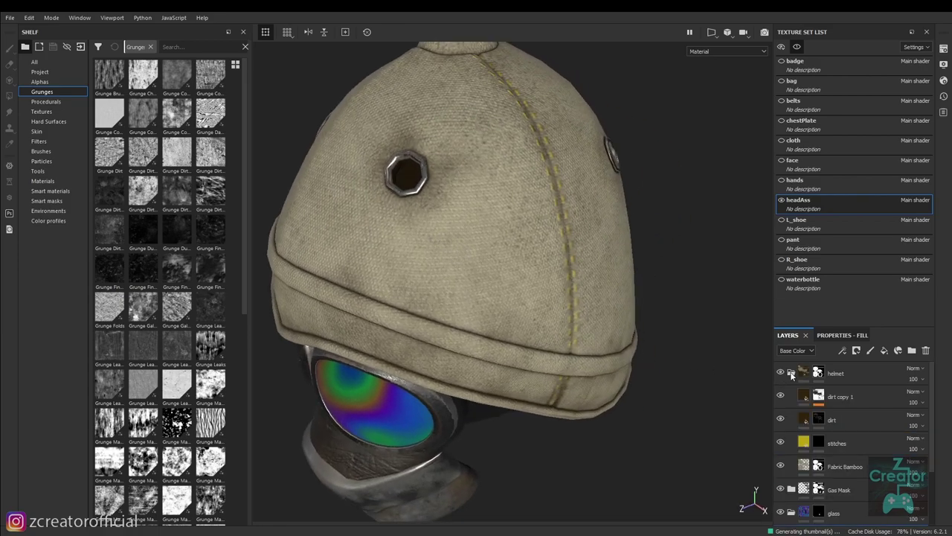
scroll(down, 3)
click(792, 410)
click(791, 410)
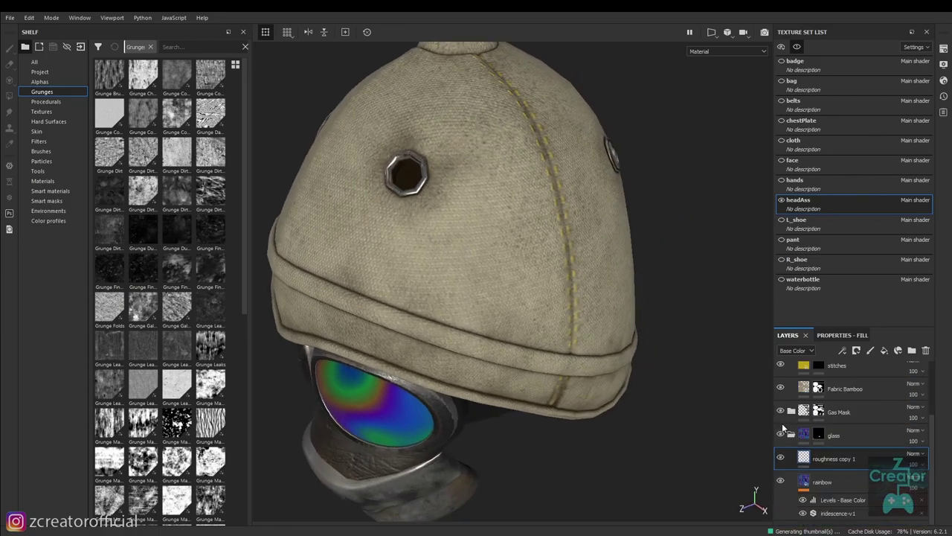
scroll(up, 3)
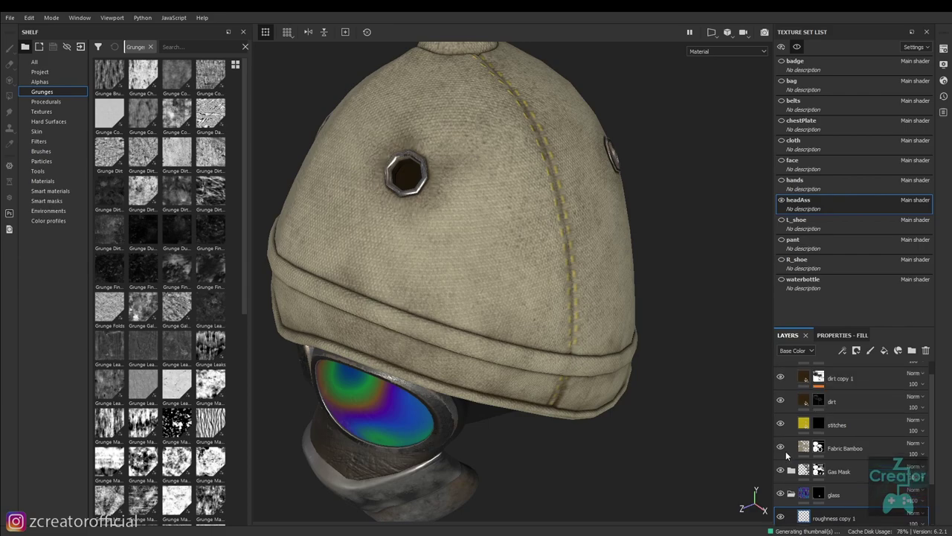
scroll(up, 3)
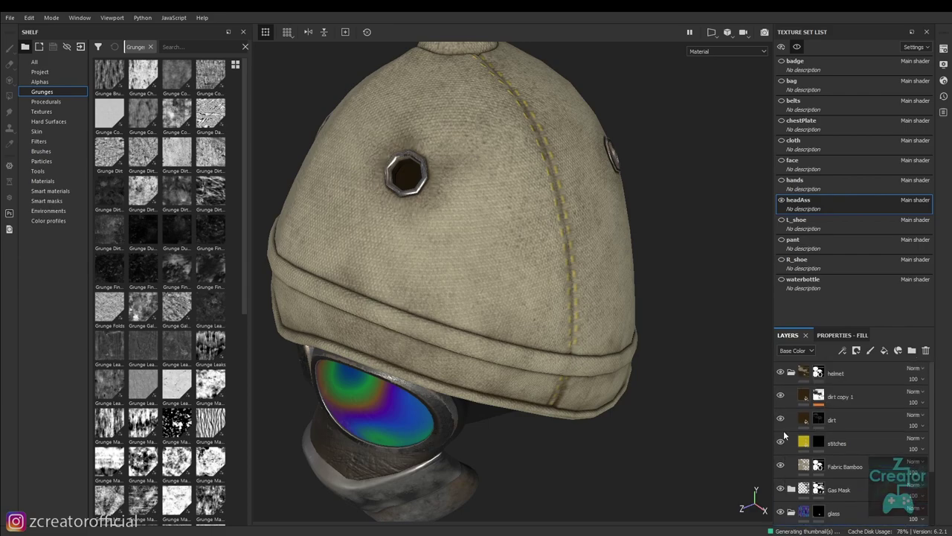
click(780, 397)
click(780, 419)
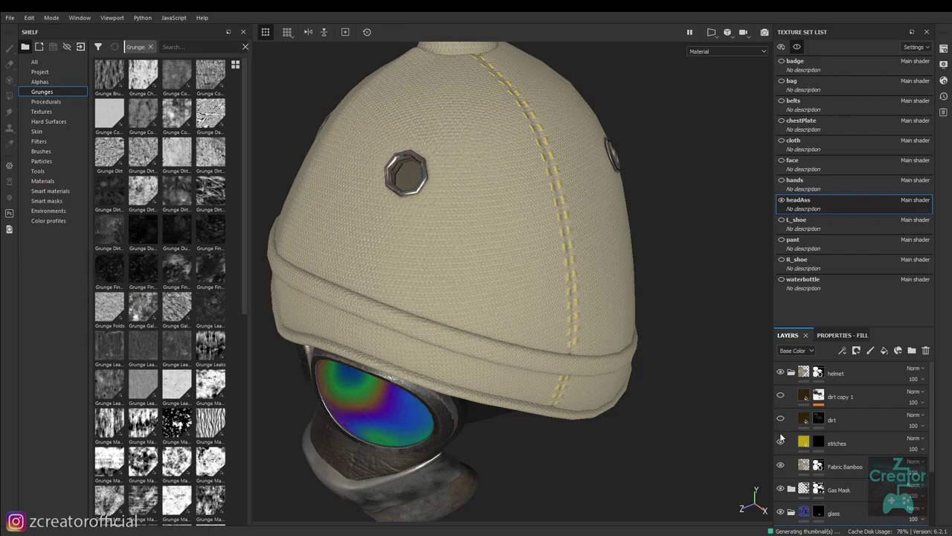
click(780, 443)
click(781, 465)
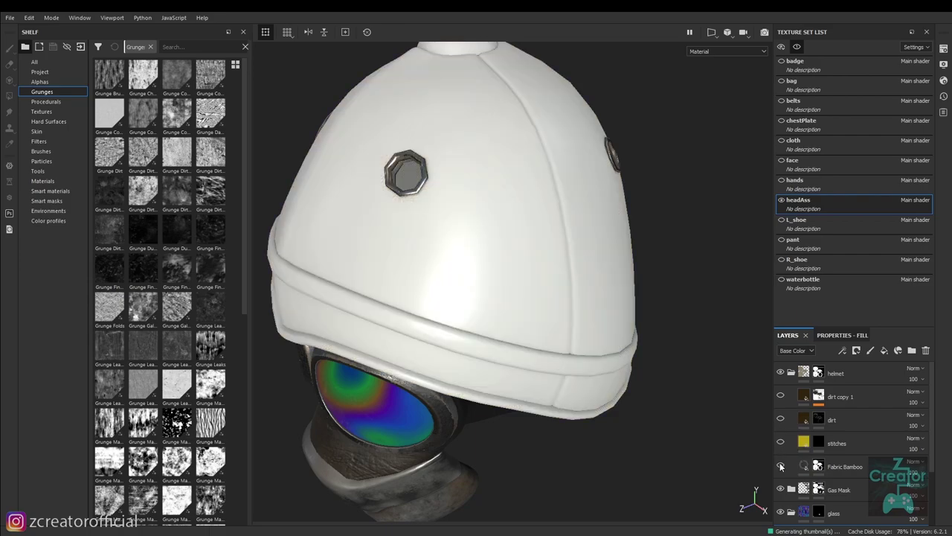
click(781, 465)
click(780, 466)
click(780, 466)
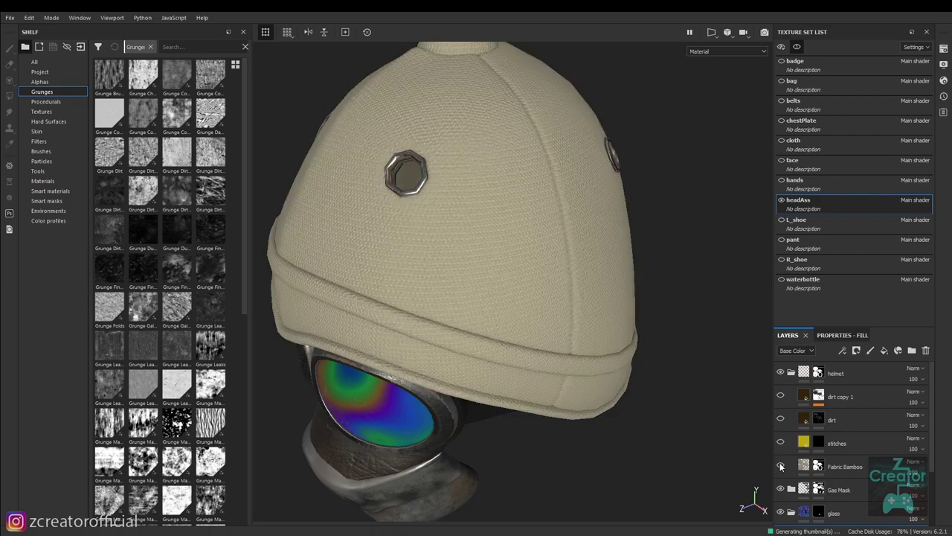
Toggle the Gas Mask folder and Fabric Bamboo texture off and back on to compare the helmet.
scroll(down, 3)
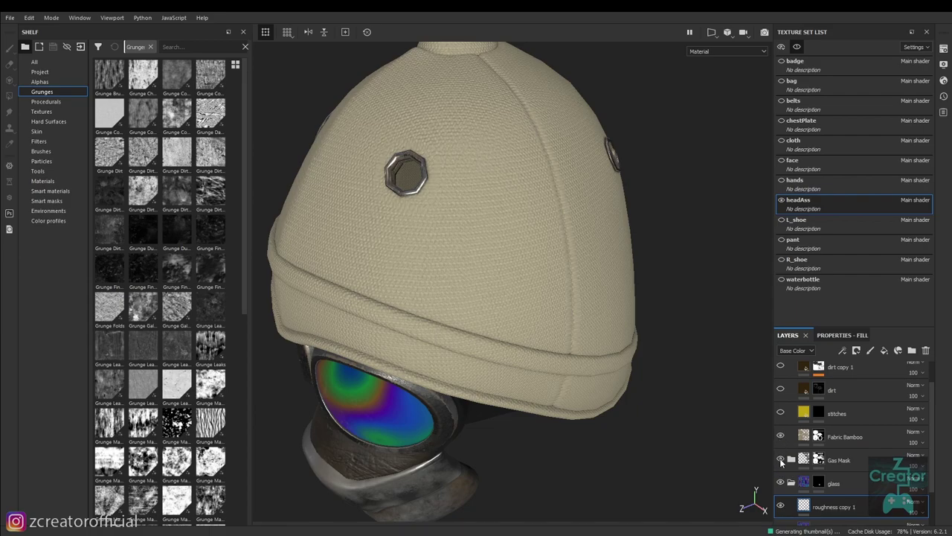
click(781, 460)
click(780, 460)
drag(411, 173, 456, 249)
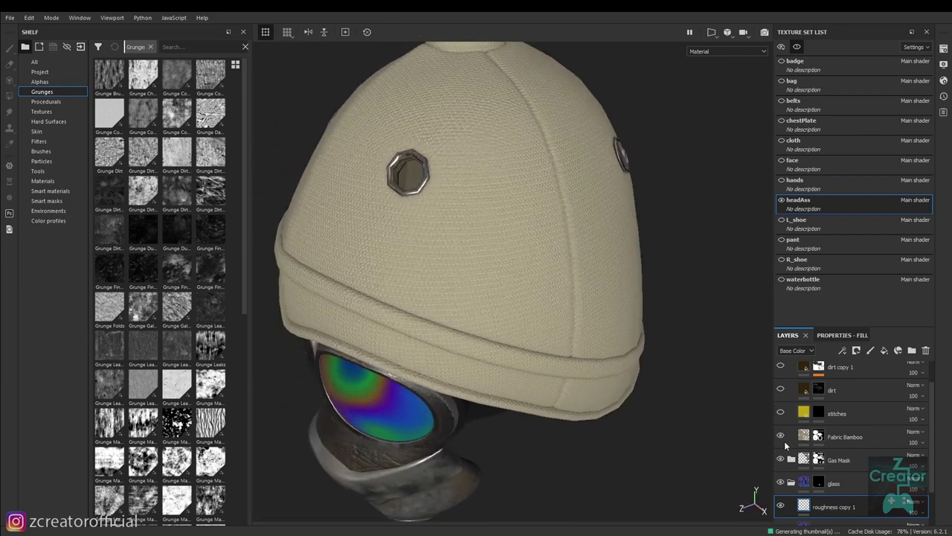
click(781, 436)
click(780, 436)
scroll(up, 3)
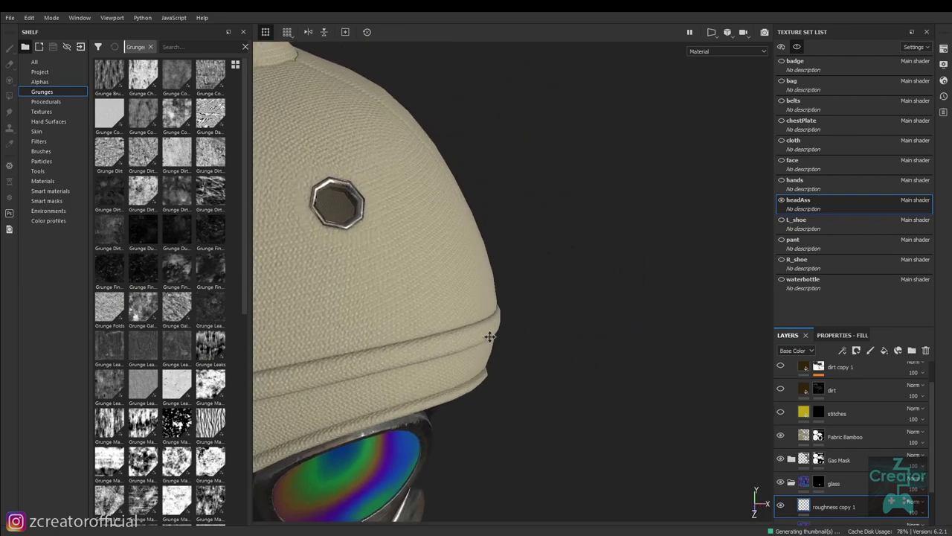
drag(489, 337, 377, 364)
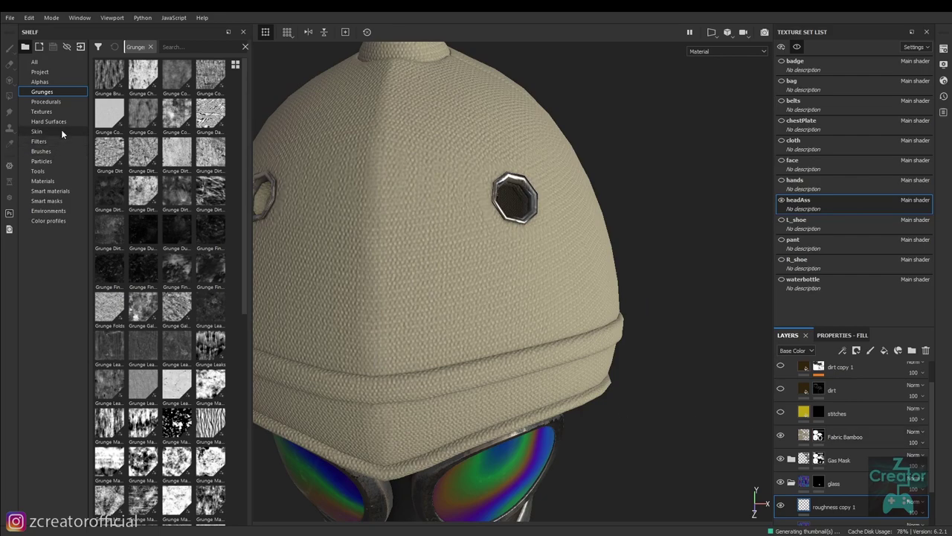
Show Smart materials in the shelf and turn both helmet dirt layers back on.
click(52, 180)
click(53, 192)
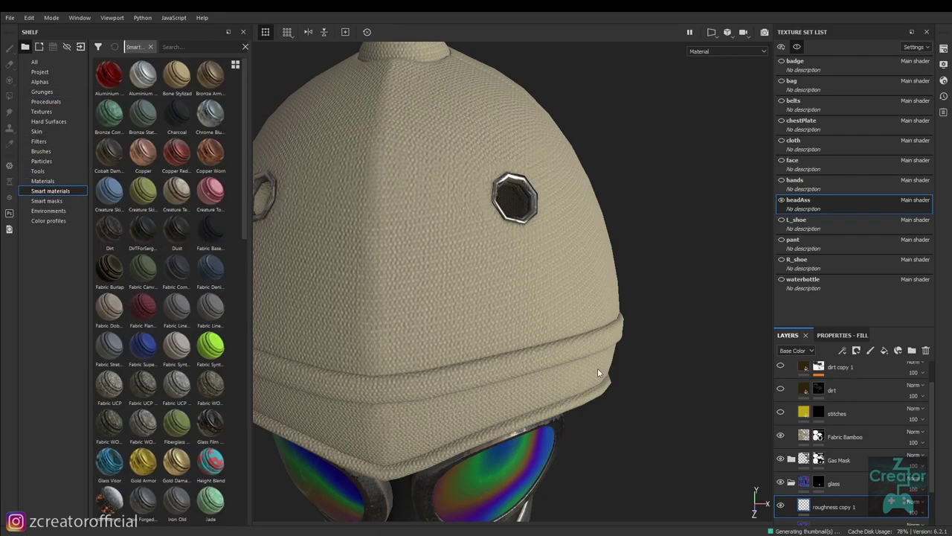
drag(597, 367, 666, 388)
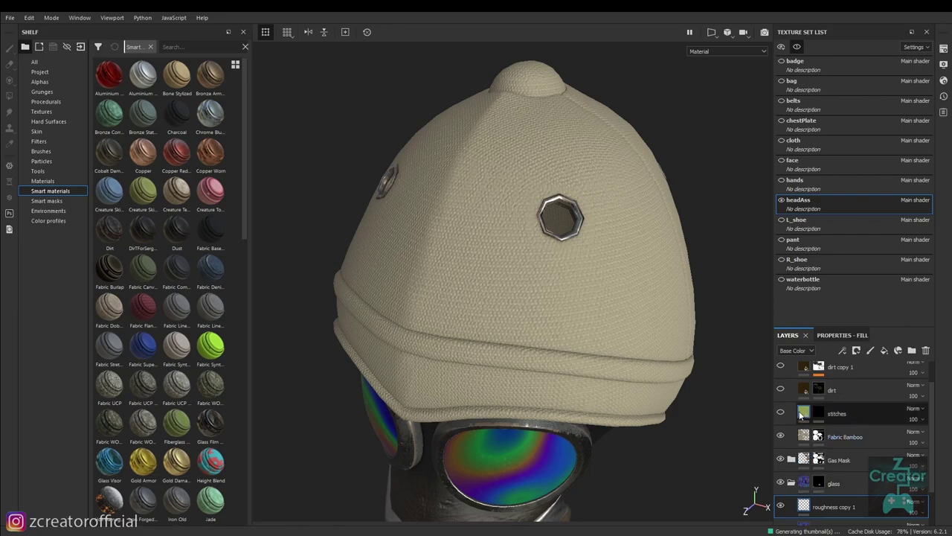
drag(658, 400, 623, 383)
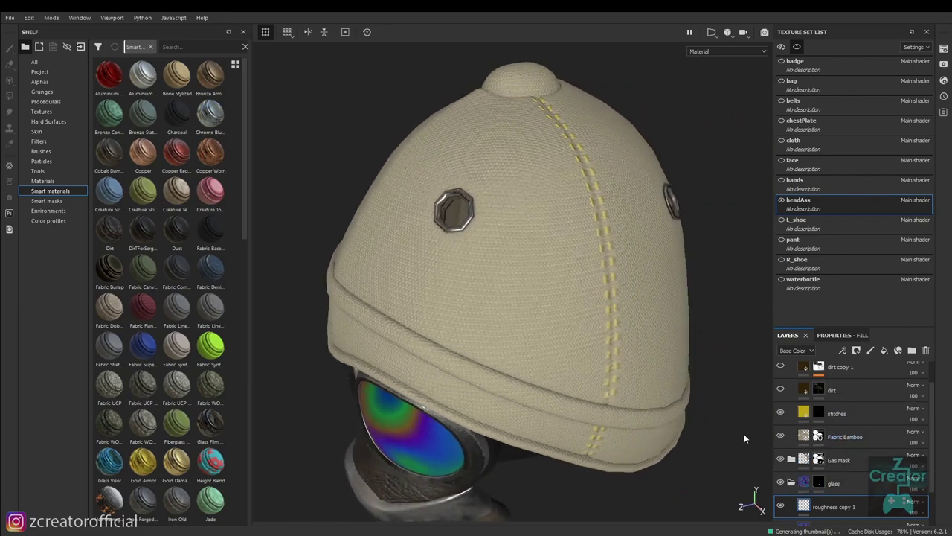
click(781, 390)
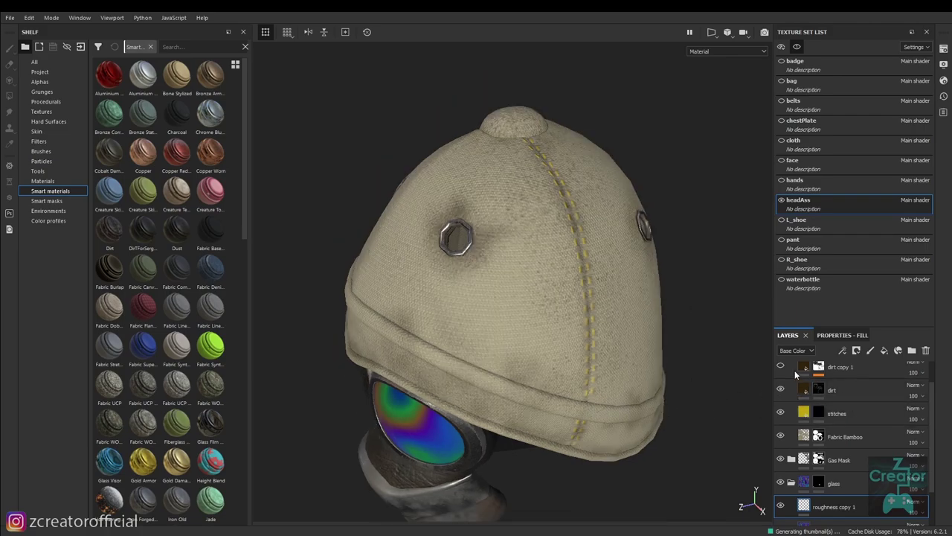
click(780, 366)
drag(588, 415, 552, 403)
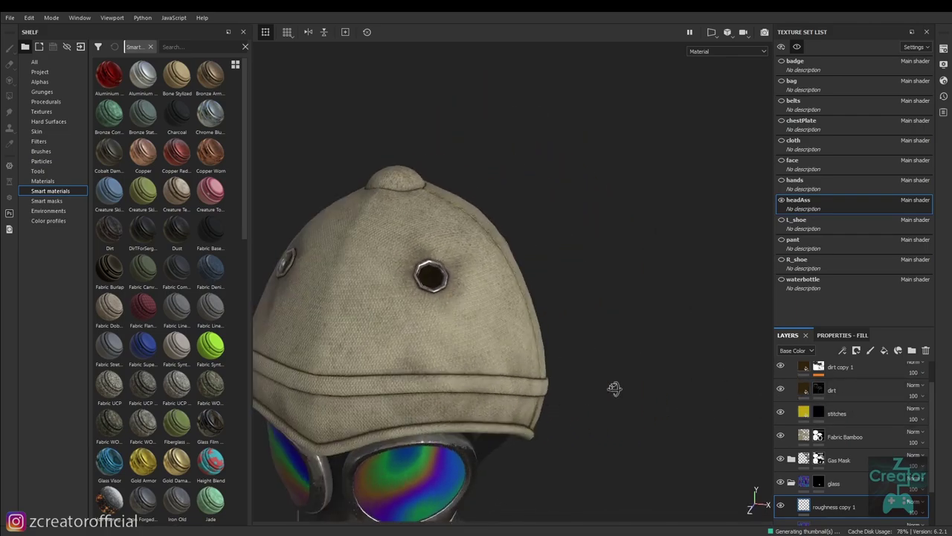
scroll(up, 3)
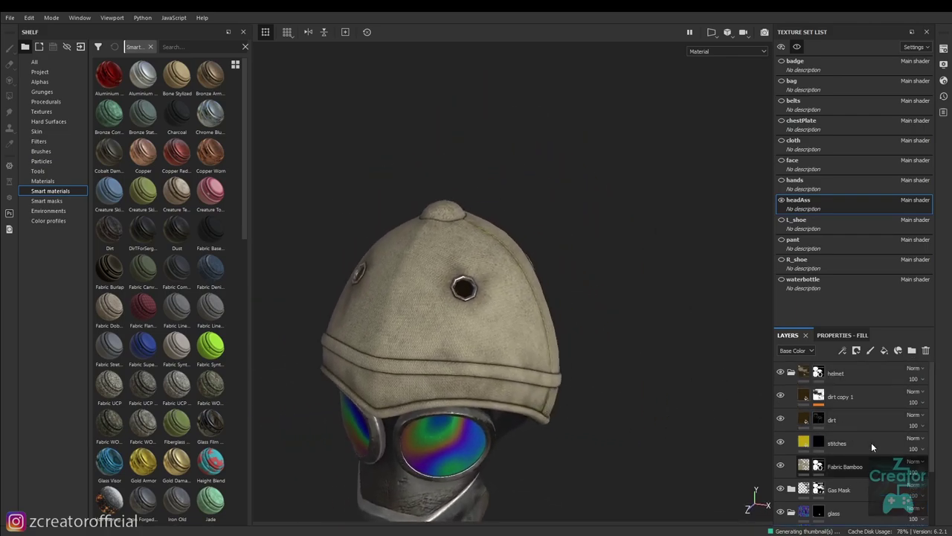
Collapse the helmet folder and isolate the cloth texture set picked from the sleeve.
click(791, 372)
drag(551, 416, 521, 409)
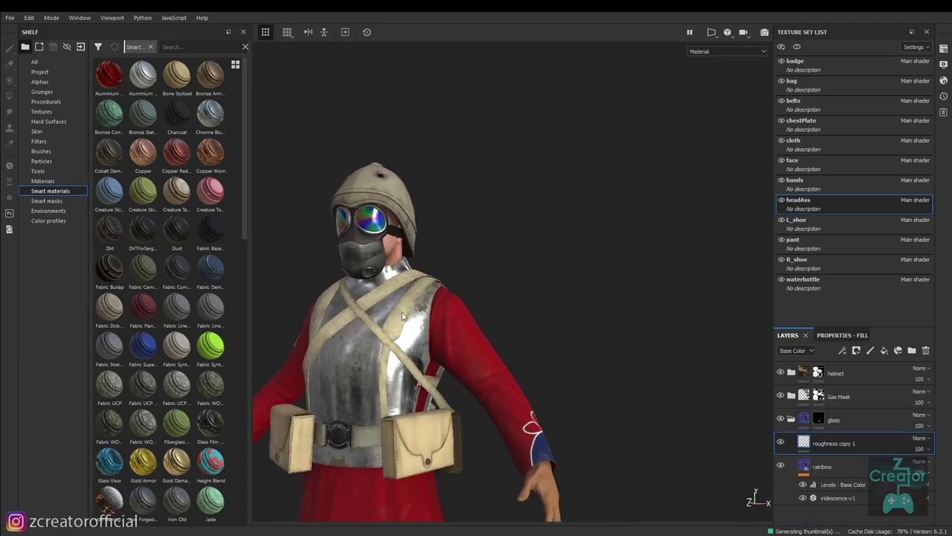
right_click(509, 399)
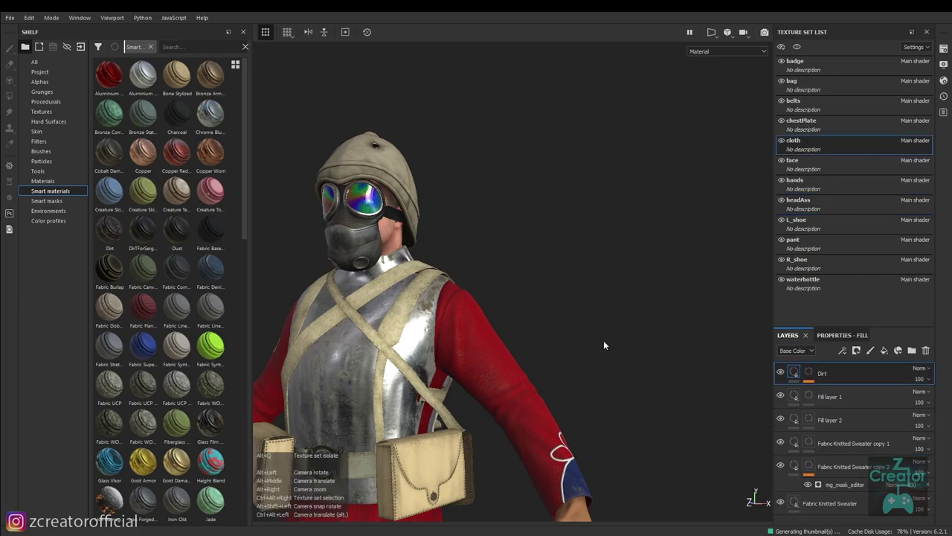
key(alt+q)
Inspect the isolated red sweater's knit texture and blue cuff with its white bow pattern.
drag(475, 401, 602, 399)
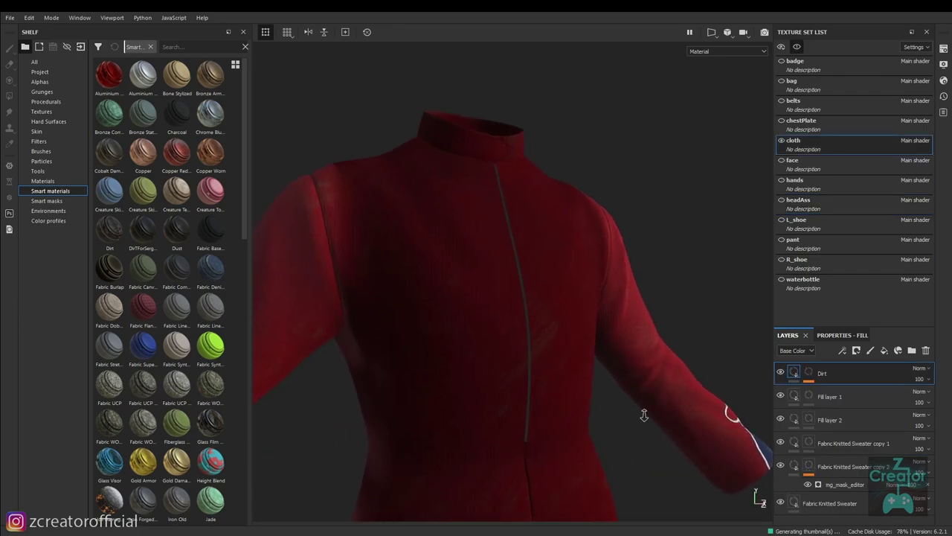
drag(602, 399, 816, 525)
drag(543, 361, 463, 308)
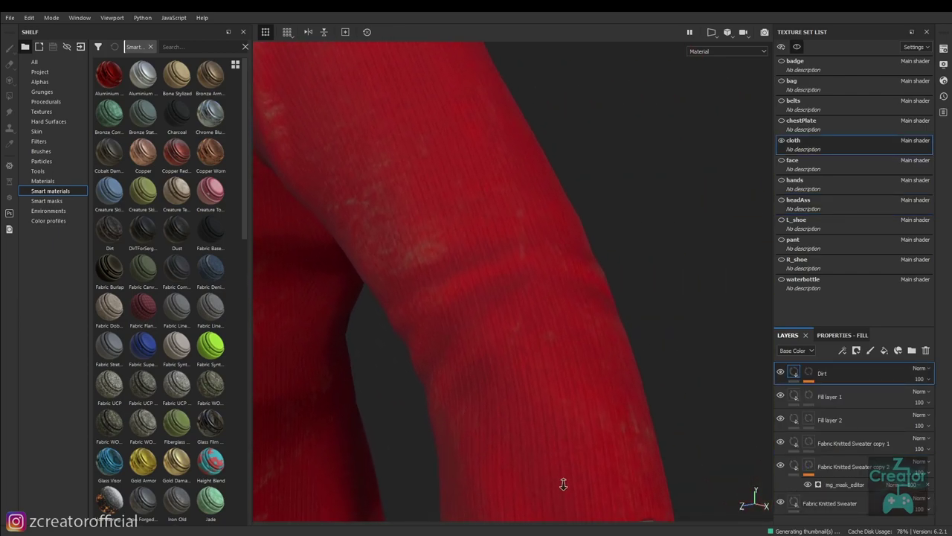
drag(464, 308, 612, 469)
drag(612, 468, 402, 351)
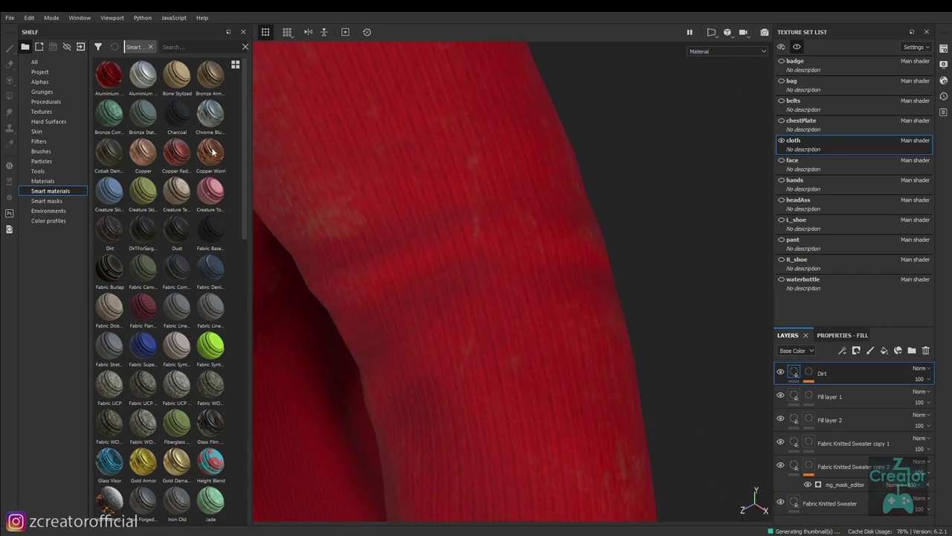
drag(549, 279, 330, 225)
drag(329, 225, 389, 276)
drag(389, 275, 531, 404)
drag(531, 404, 395, 266)
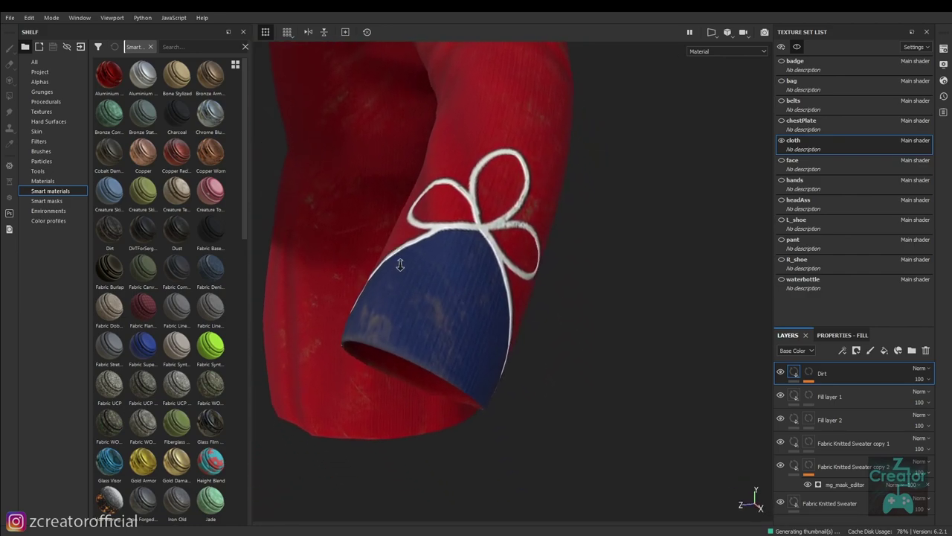
drag(395, 265, 610, 357)
drag(610, 357, 437, 297)
drag(543, 325, 644, 387)
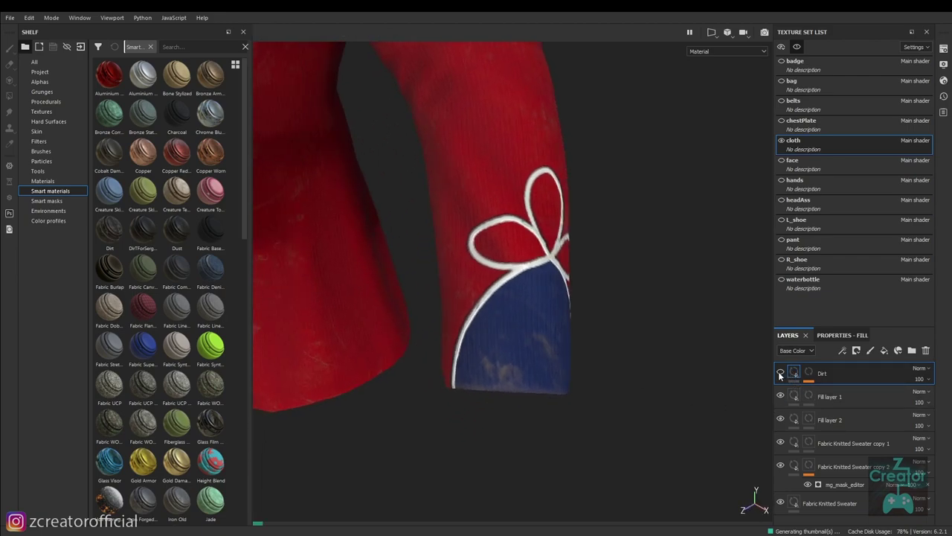
scroll(down, 3)
scroll(down, 3)
drag(530, 344, 527, 312)
drag(633, 377, 585, 319)
scroll(down, 3)
drag(601, 376, 453, 358)
Show all texture sets again and look over the whole soldier, torso and sleeve cuff.
key(alt+q)
drag(452, 358, 466, 374)
scroll(up, 3)
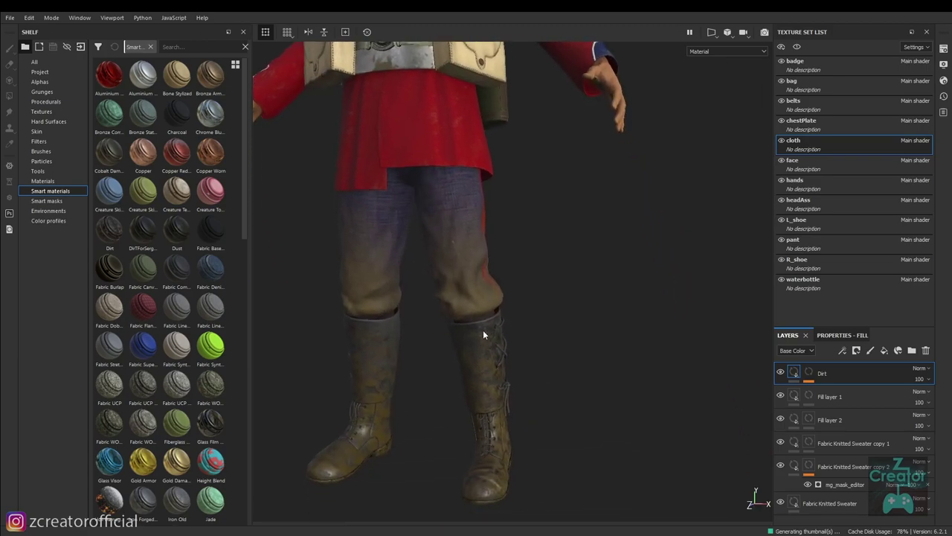
scroll(down, 3)
drag(508, 393, 437, 361)
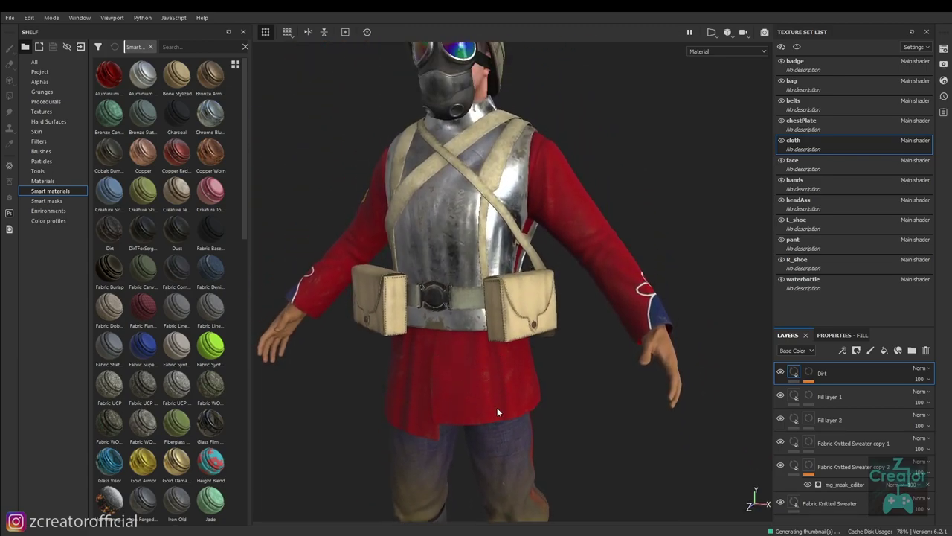
drag(498, 409, 501, 429)
drag(534, 240, 593, 354)
drag(593, 354, 521, 282)
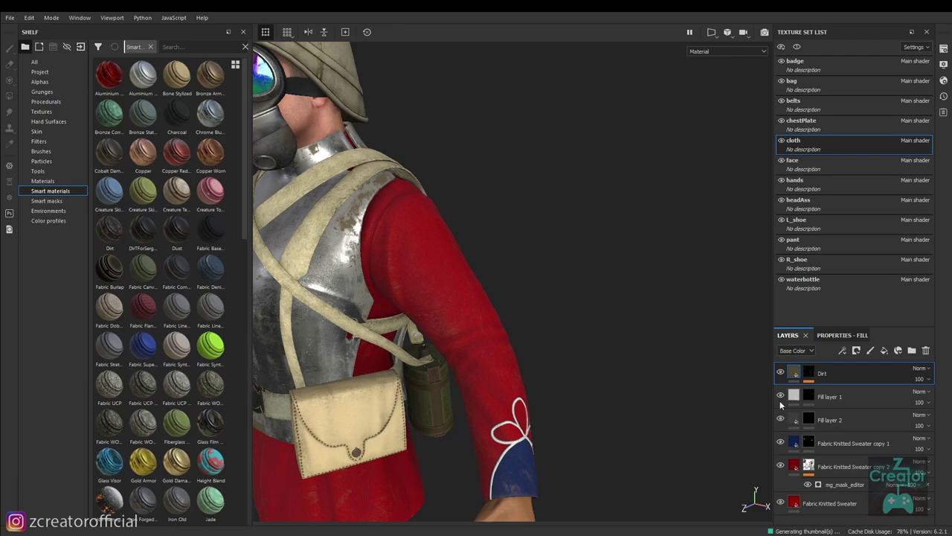
drag(535, 312, 554, 369)
drag(553, 369, 691, 399)
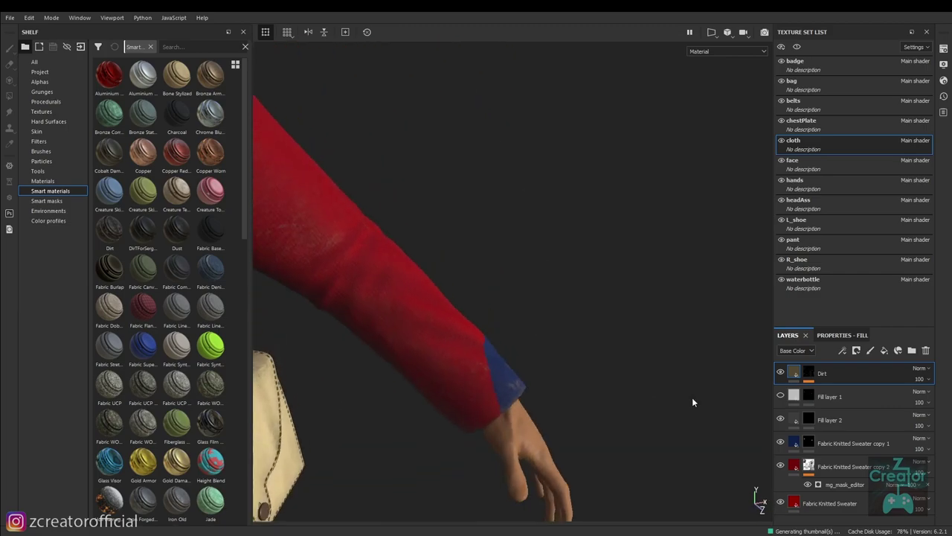
drag(474, 385, 444, 384)
drag(444, 385, 654, 127)
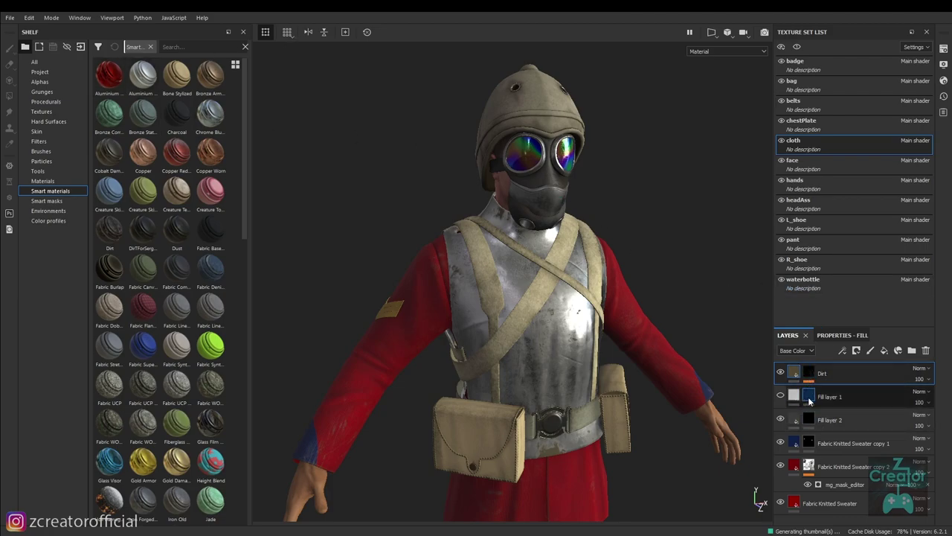
Select Fill layer 1's mask for brush painting with mirror symmetry enabled.
drag(558, 370, 721, 381)
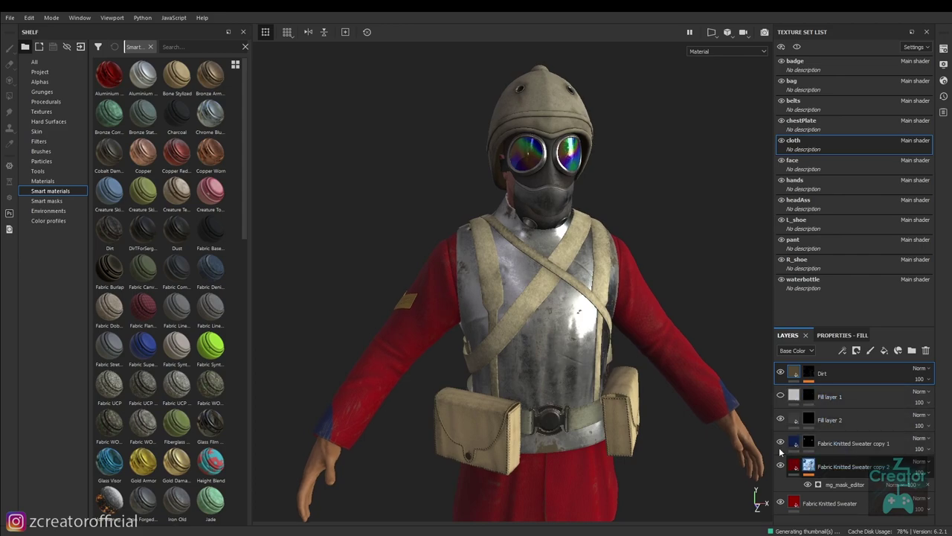
key(1)
click(809, 396)
drag(670, 357, 518, 335)
click(639, 36)
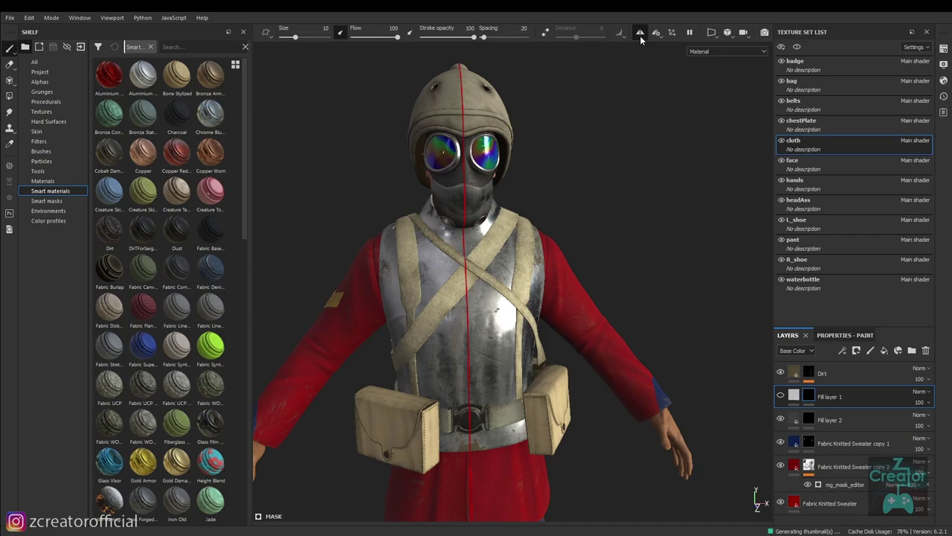
Select the Dirt layer and frame the sleeve cuff and belt pouch close up.
drag(604, 266, 505, 268)
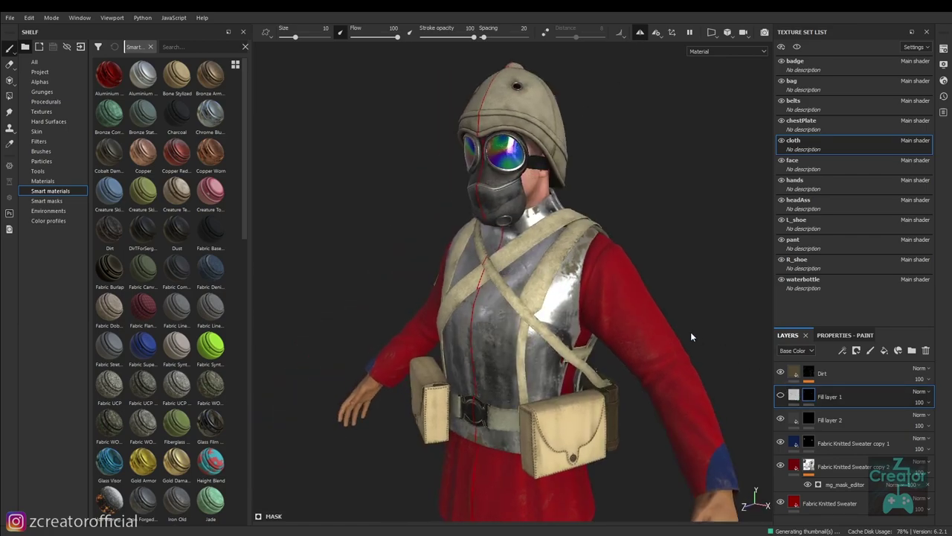
drag(690, 337, 593, 180)
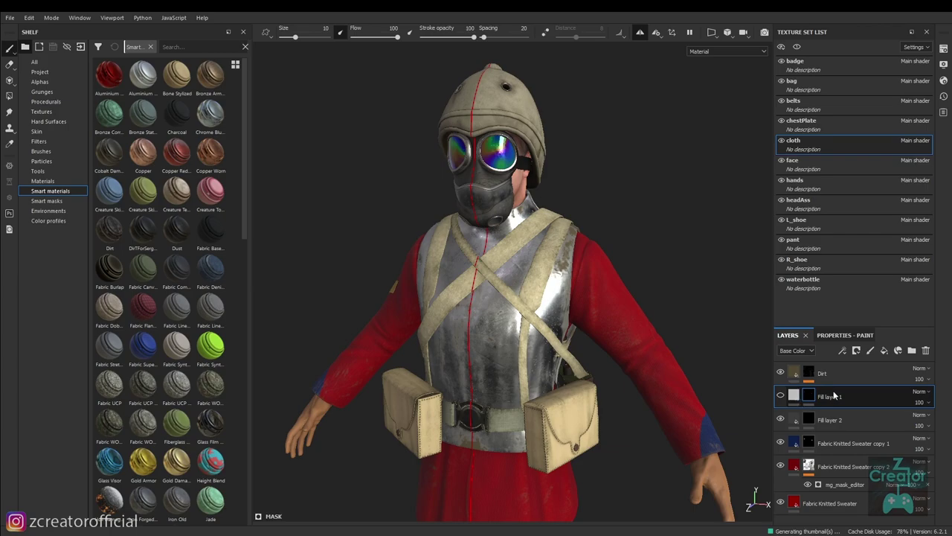
click(822, 373)
drag(578, 315, 496, 312)
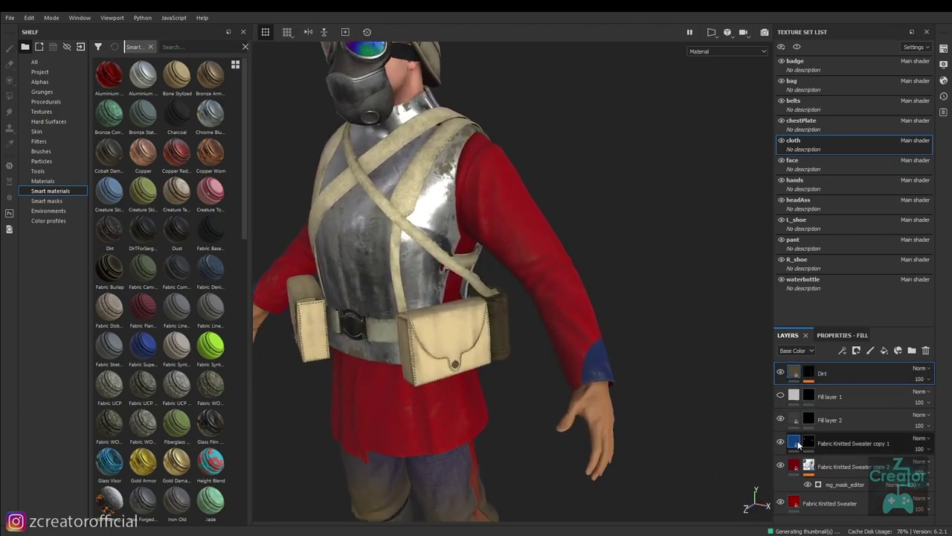
drag(566, 357, 572, 388)
drag(573, 388, 671, 422)
drag(583, 364, 559, 363)
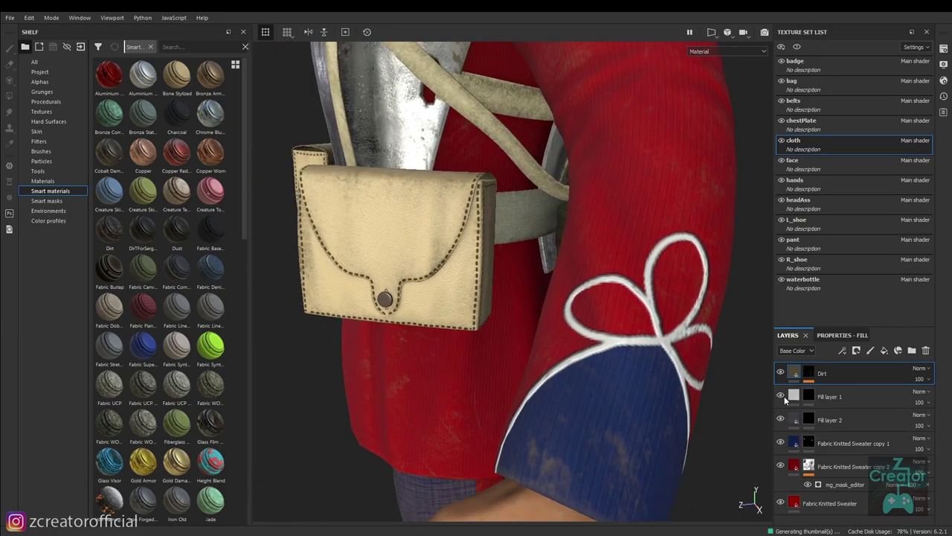
Open Fill layer 1's fill properties and drag the bow embroidery's Height slider.
click(840, 400)
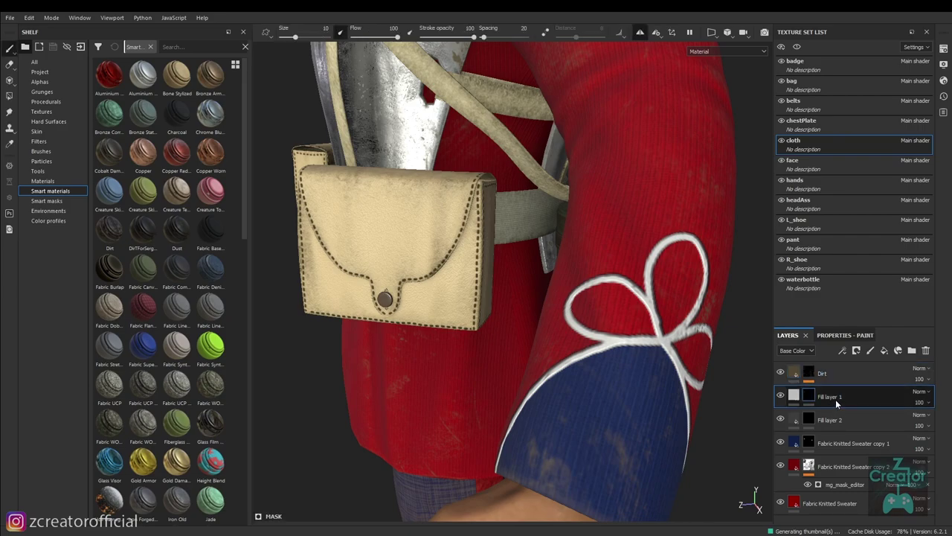
click(848, 336)
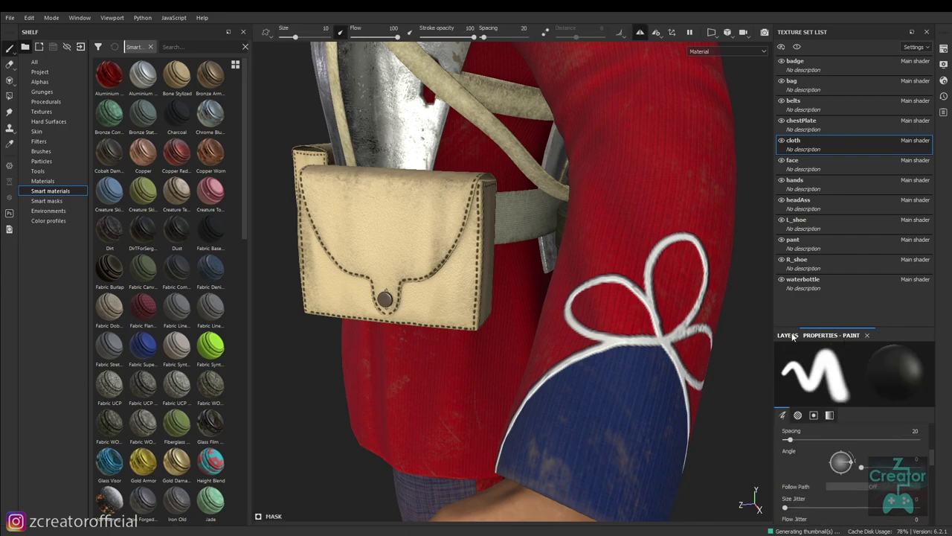
click(788, 334)
click(798, 396)
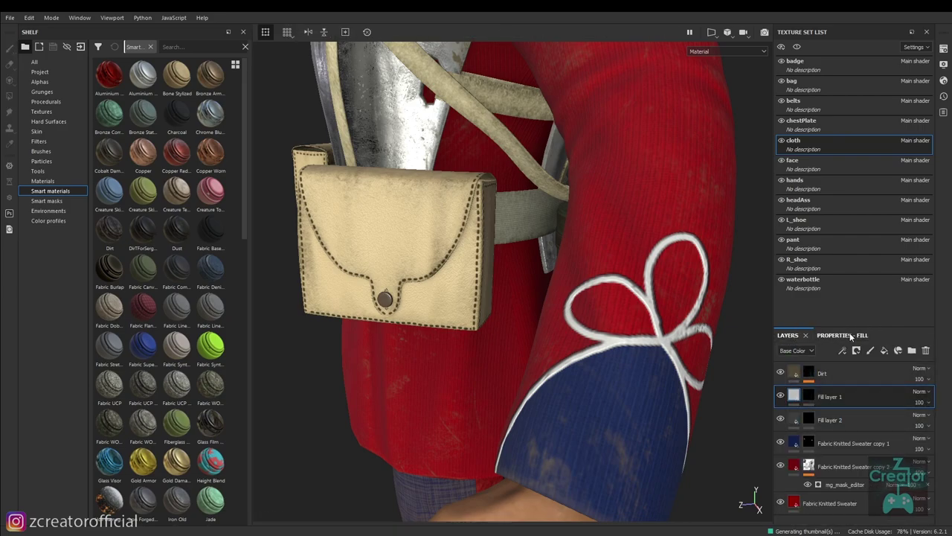
scroll(down, 3)
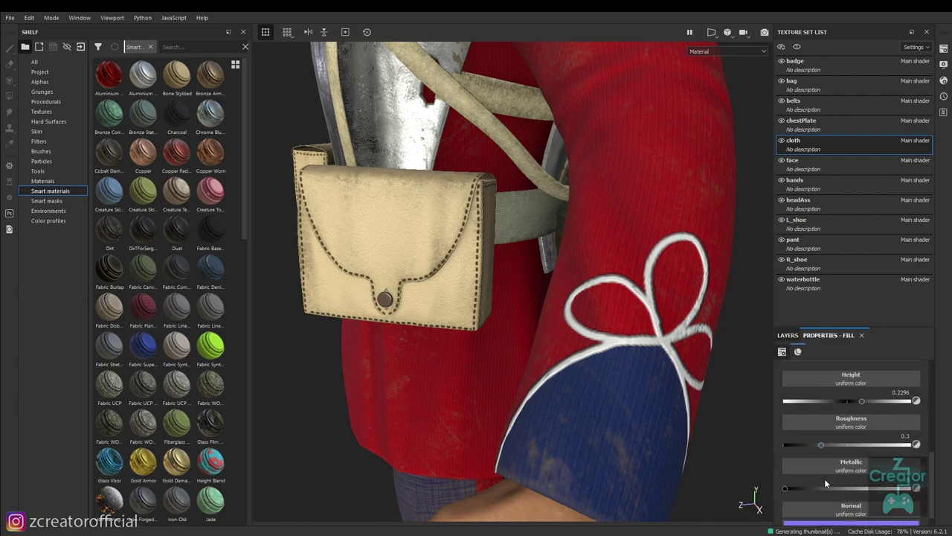
scroll(up, 3)
drag(858, 428, 883, 429)
drag(660, 394, 557, 383)
drag(880, 430, 864, 431)
Check the embroidery in Normal+Height+Mesh view, settling its height at 0.2296.
click(741, 52)
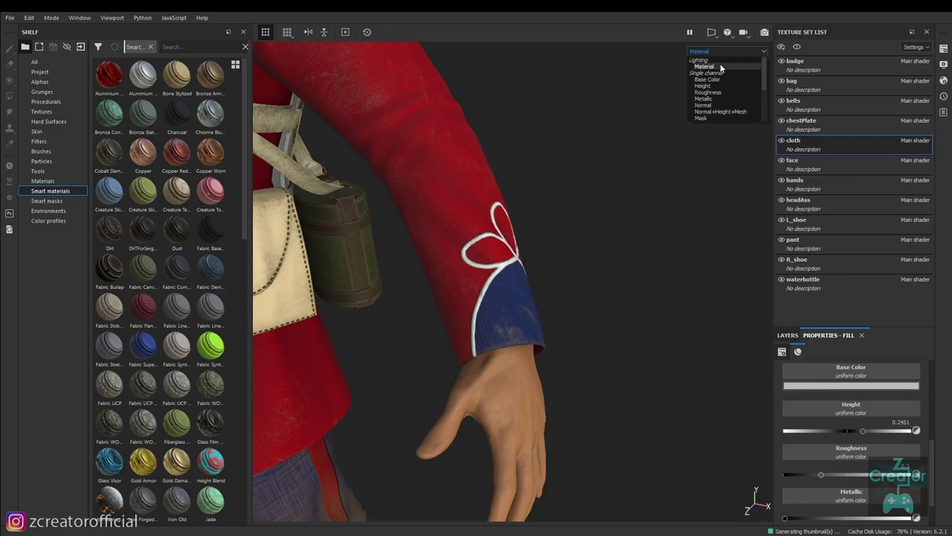
click(719, 111)
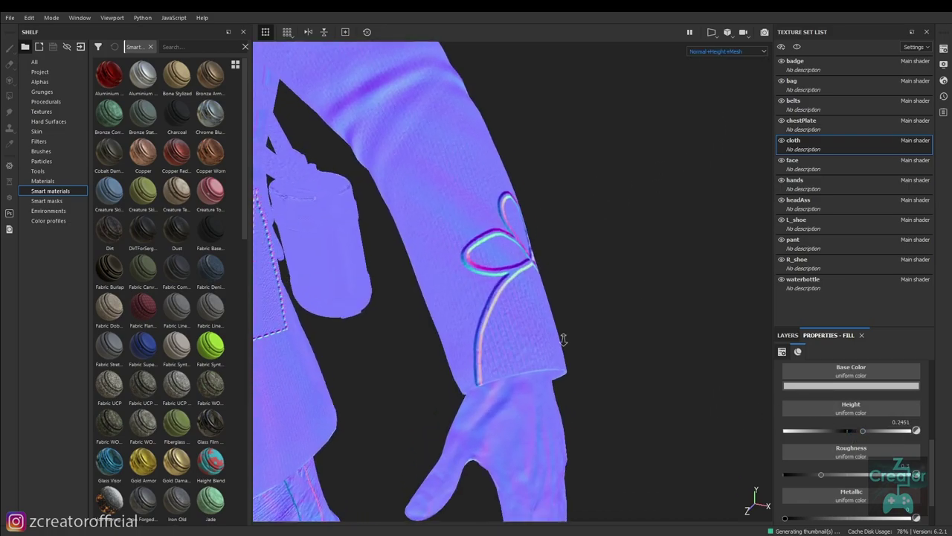
drag(561, 335, 565, 357)
drag(865, 431, 862, 430)
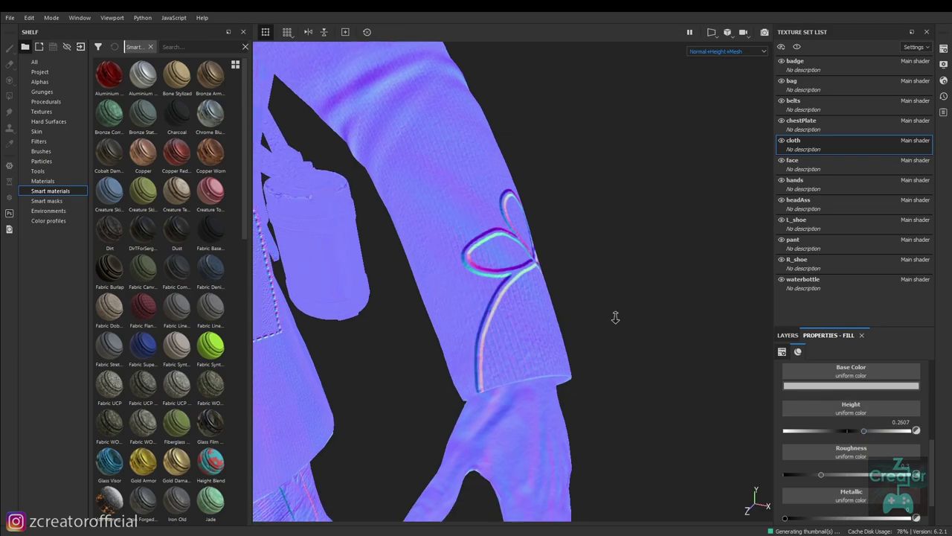
drag(672, 315, 575, 338)
Return to the Material view and zoom in on the right arm and hand.
key(m)
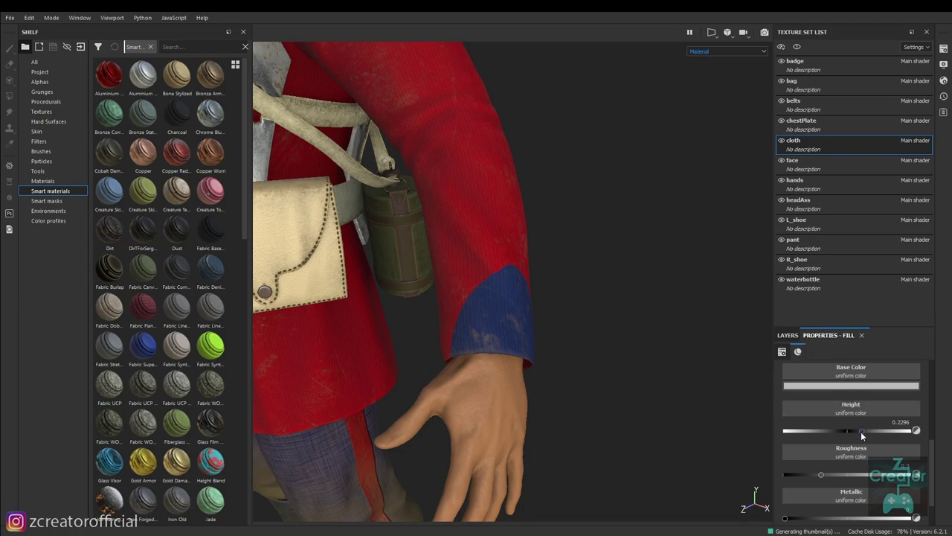
drag(646, 376, 472, 308)
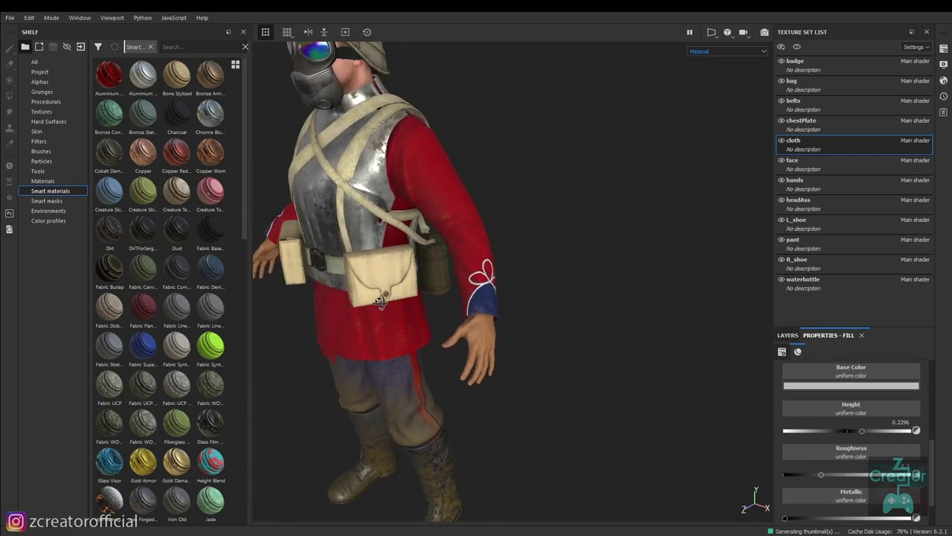
drag(423, 271, 446, 298)
drag(447, 297, 453, 308)
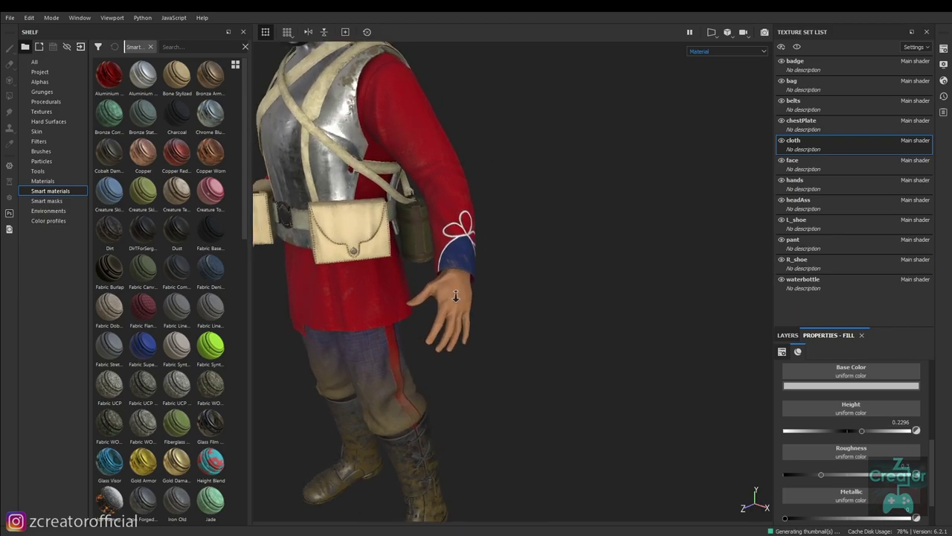
right_click(454, 308)
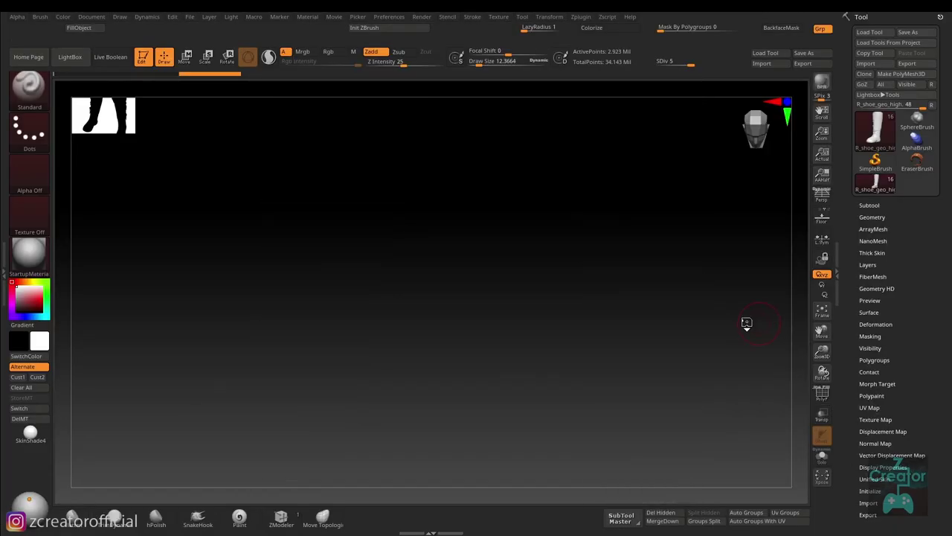
Zoom in on the torso and make face_geo_high the active subtool.
drag(759, 315, 609, 454)
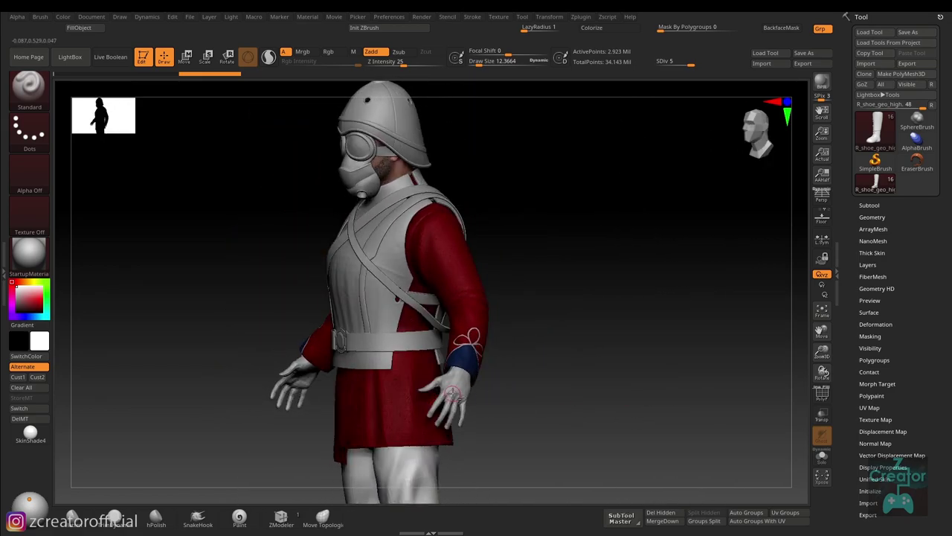
drag(591, 392, 574, 415)
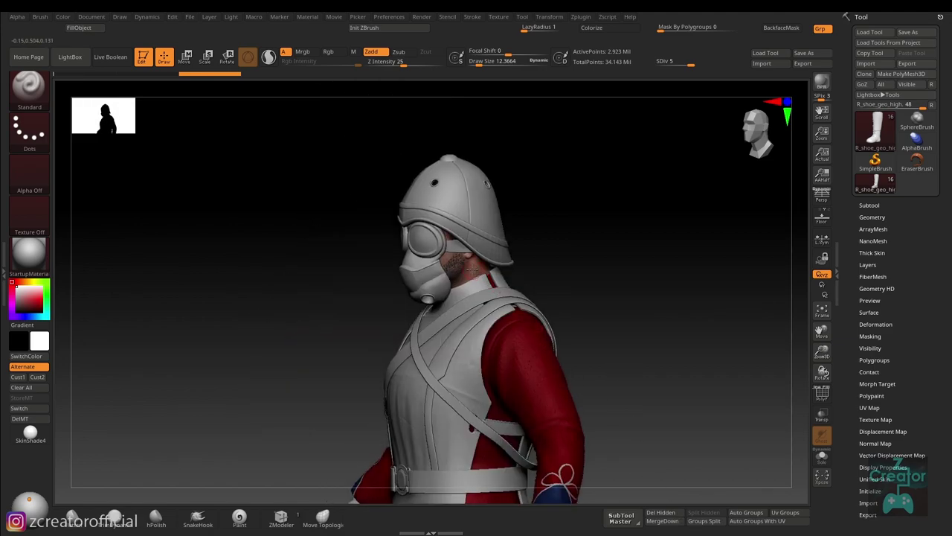
click(472, 272)
Solo the face to inspect it front-on, then restore the helmet, mask and jacket.
click(821, 455)
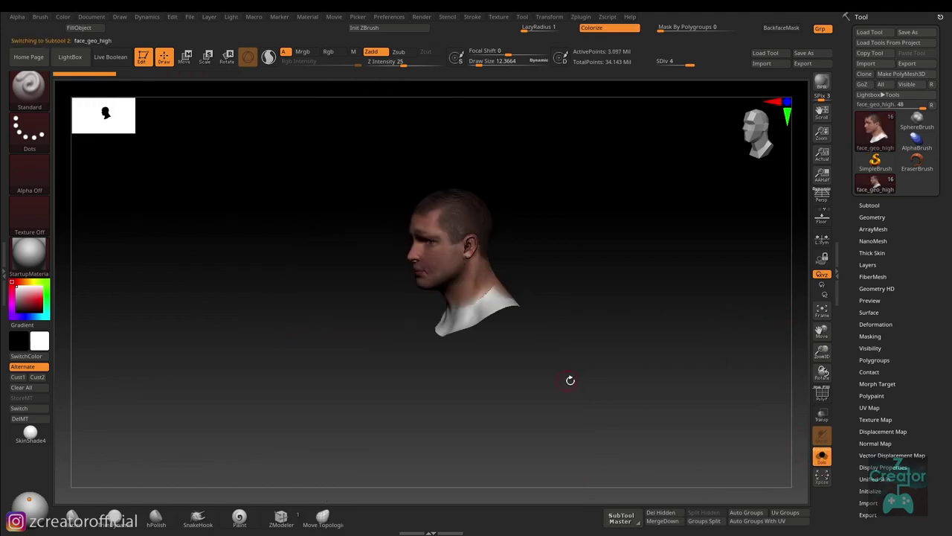
drag(569, 378, 606, 379)
key(f)
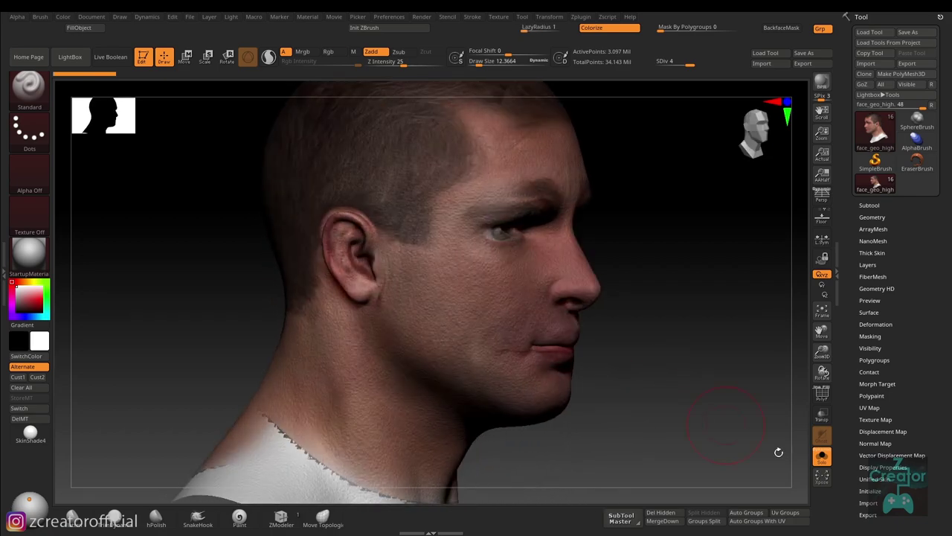
click(822, 455)
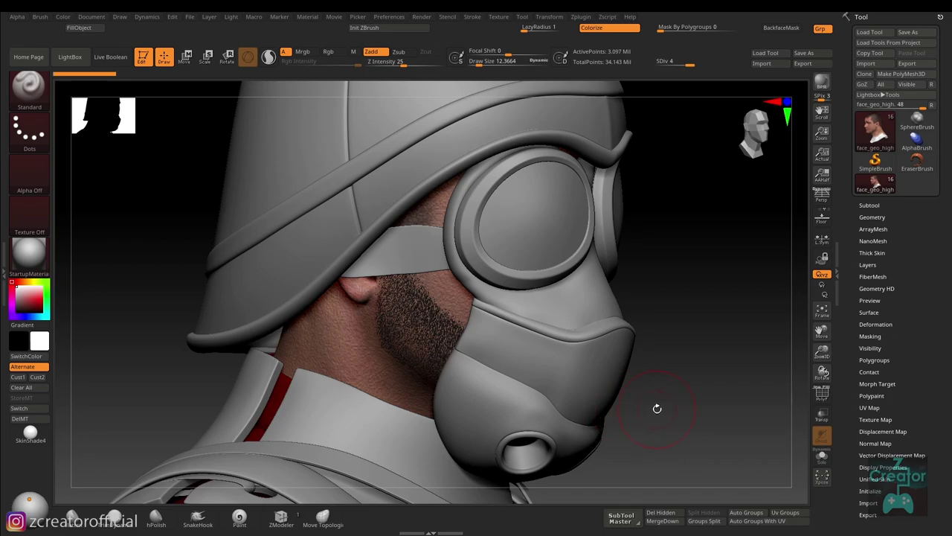
drag(519, 360, 552, 380)
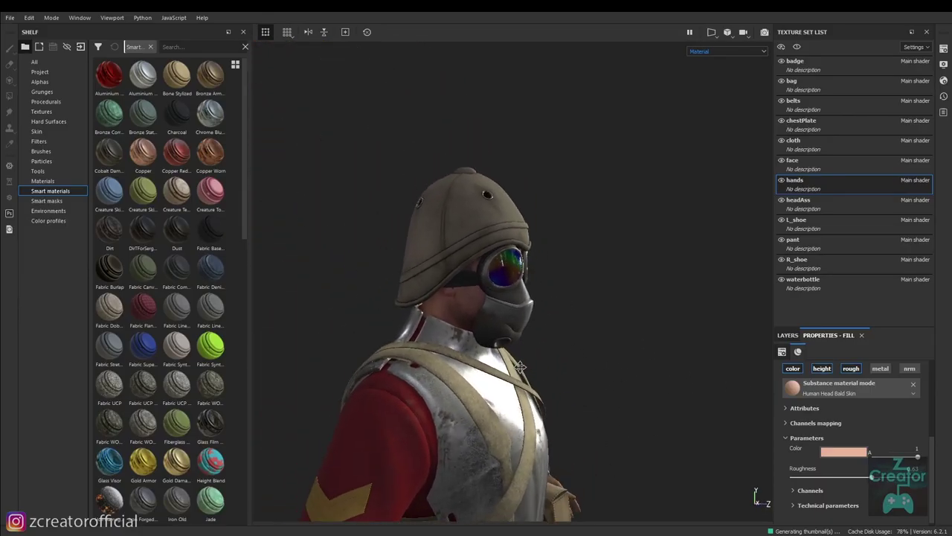
Orbit the helmeted head and isolate the face texture set with Alt+Q.
drag(552, 380, 552, 422)
drag(551, 422, 419, 395)
key(alt+q)
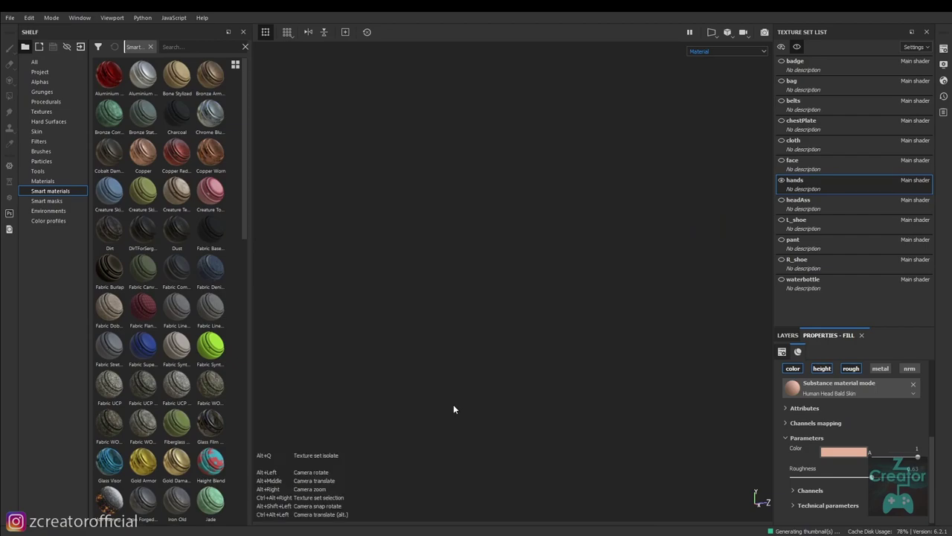
key(alt+q)
right_click(461, 385)
key(alt+q)
drag(461, 385, 481, 372)
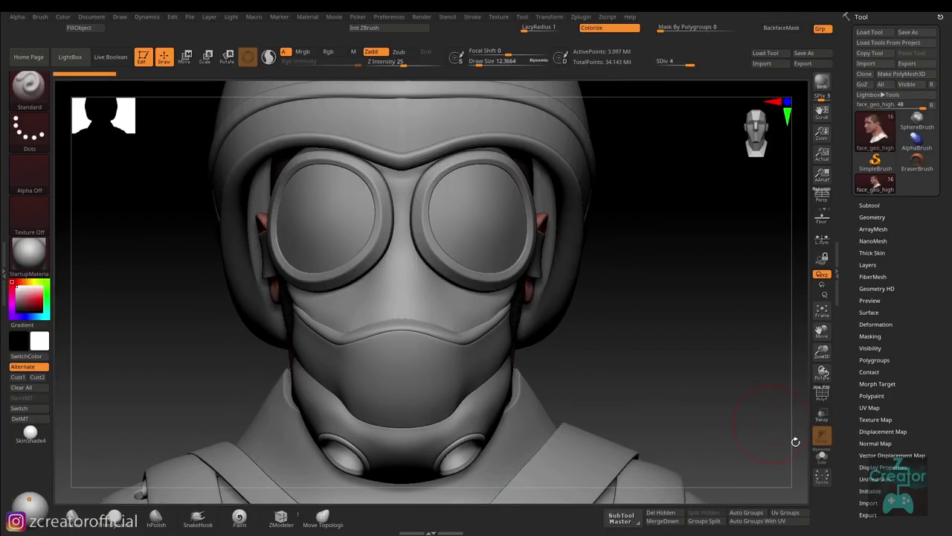
Solo the face subtool and browse the face texture images in Windows Photo Viewer.
click(822, 457)
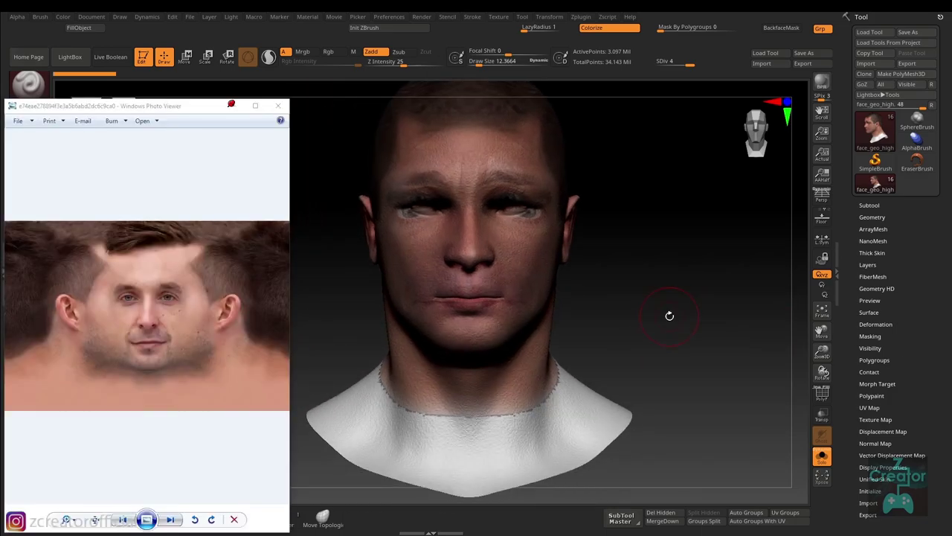
click(133, 270)
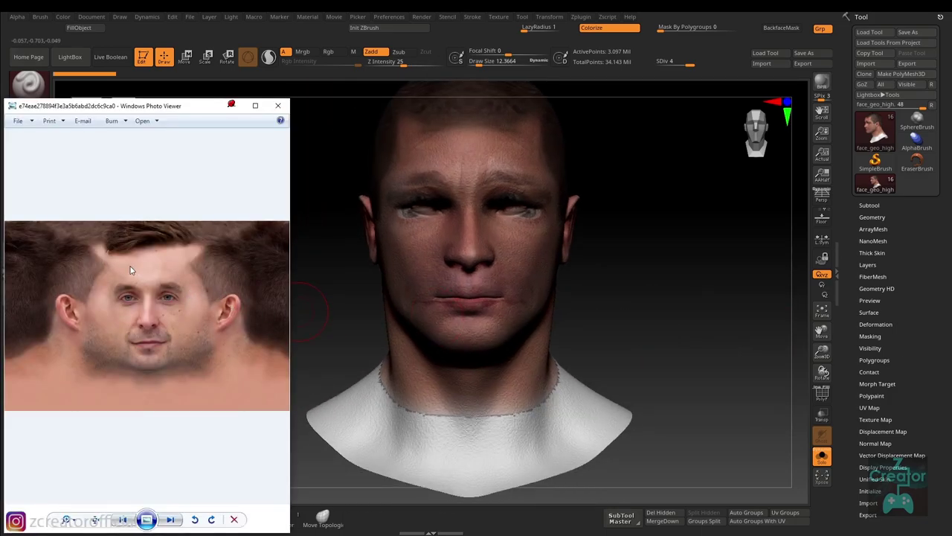
scroll(down, 3)
scroll(up, 3)
scroll(up, 3)
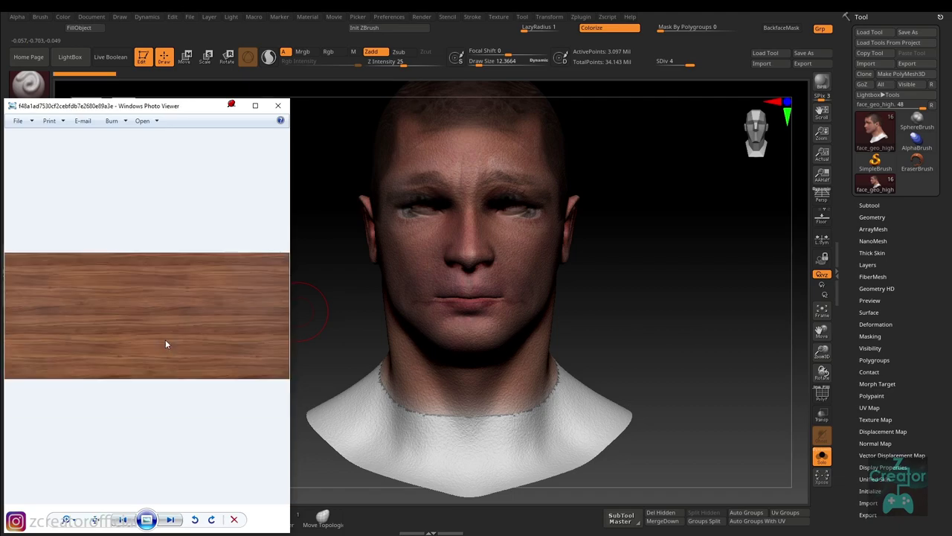
scroll(down, 3)
scroll(down, 3)
scroll(up, 3)
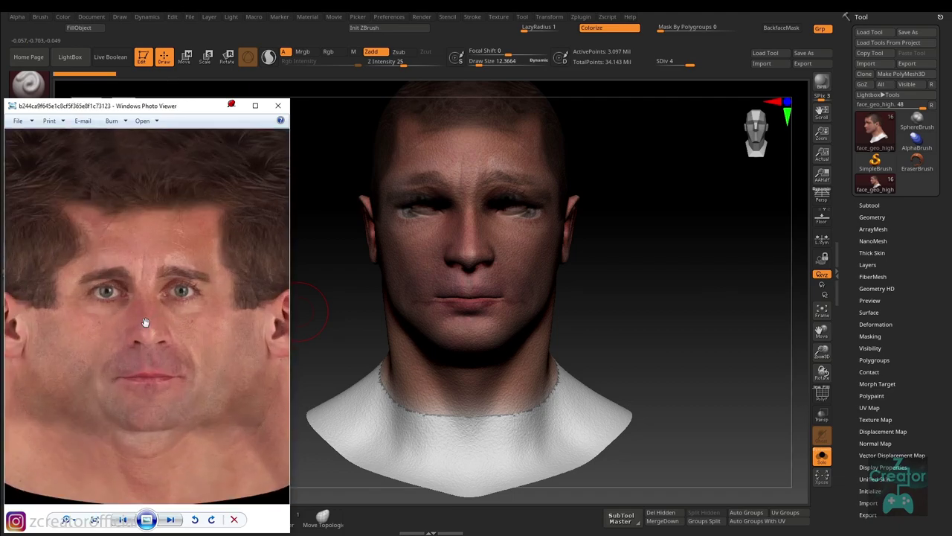
scroll(down, 3)
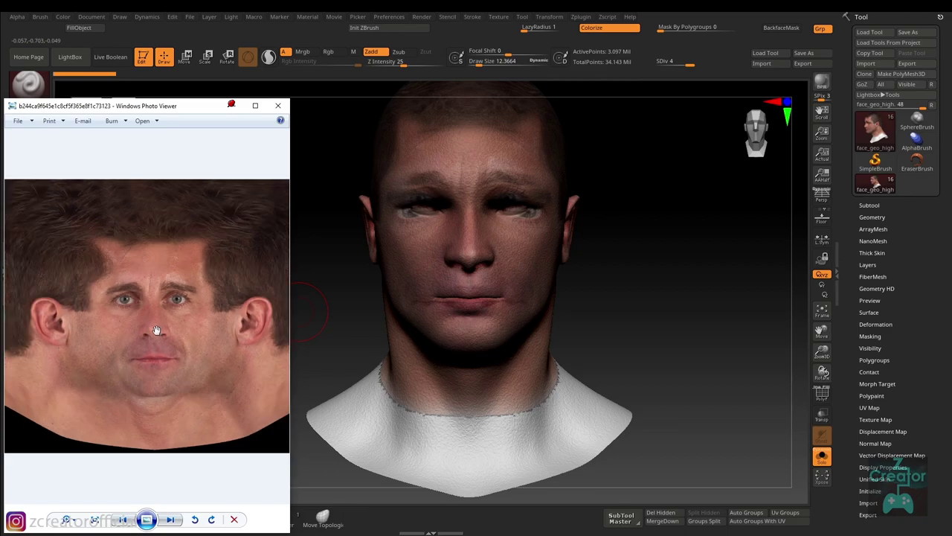
Import the face skin texture image and load it into Spotlight.
click(232, 106)
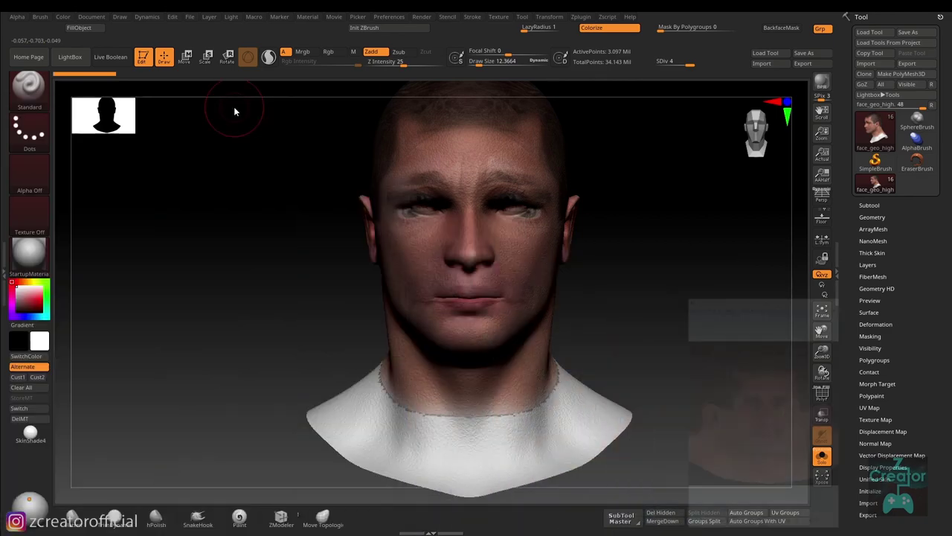
click(500, 18)
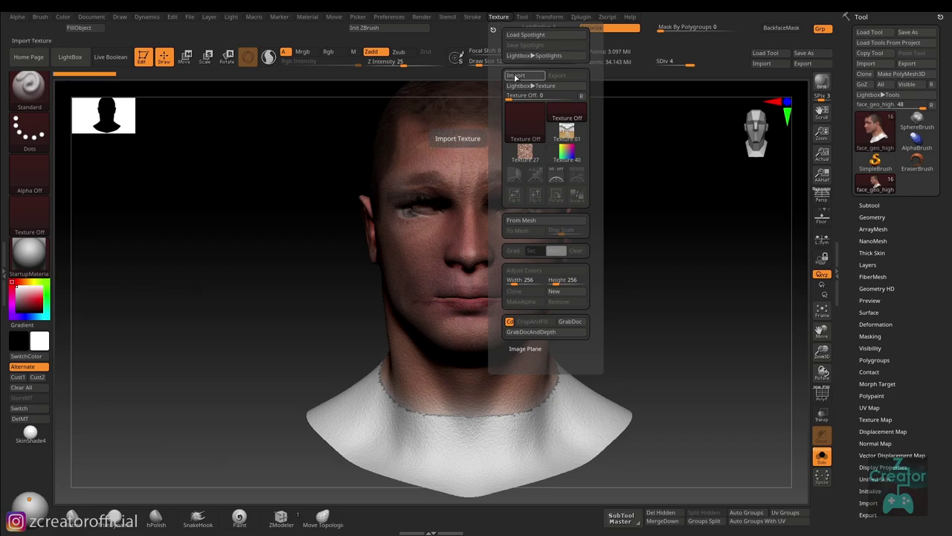
click(514, 76)
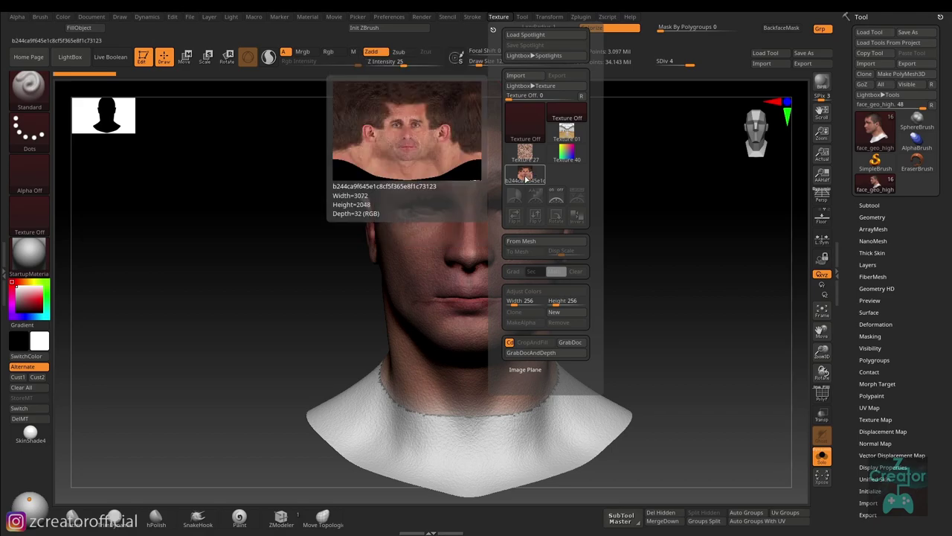
click(527, 179)
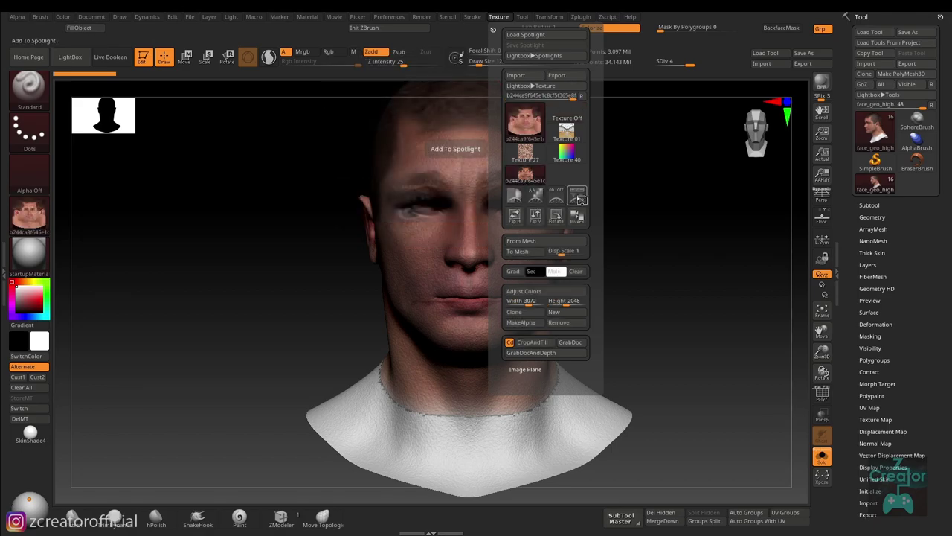
click(519, 195)
Scale, position and fade the face photo to line up over the unwrapped head.
drag(521, 313, 476, 350)
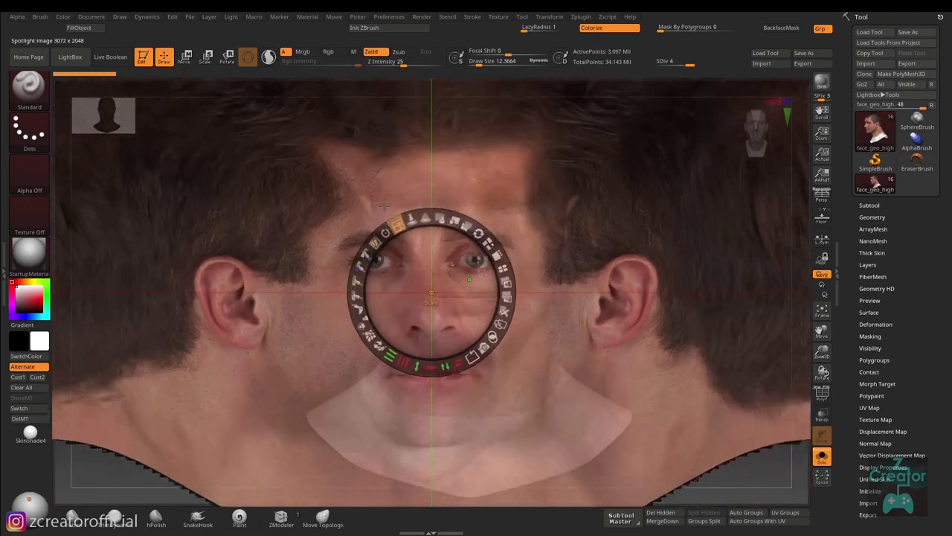
drag(476, 282, 509, 228)
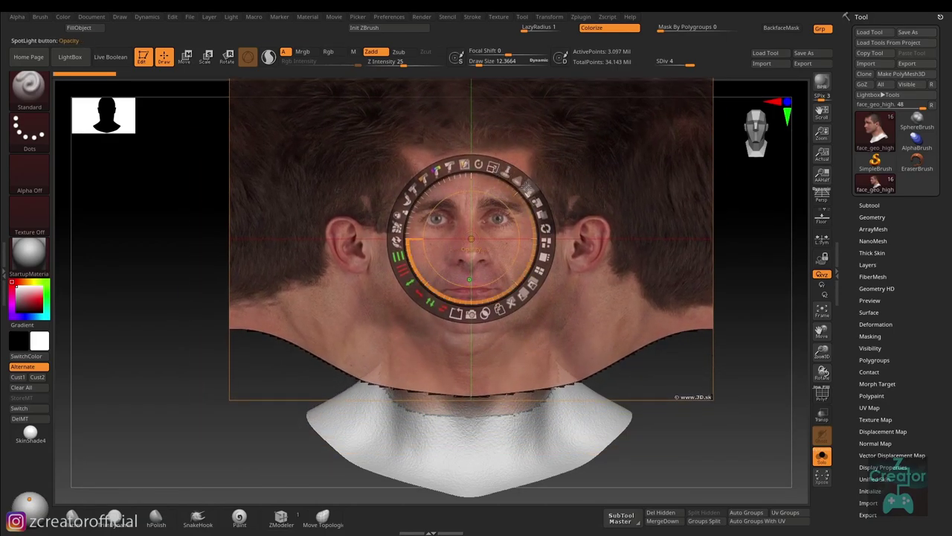
drag(504, 171, 471, 238)
drag(492, 166, 491, 191)
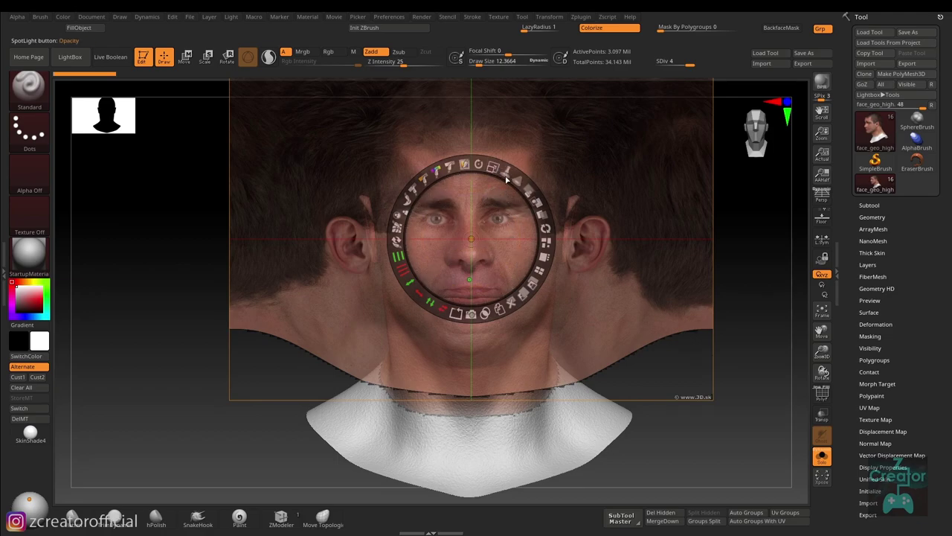
drag(506, 179, 492, 247)
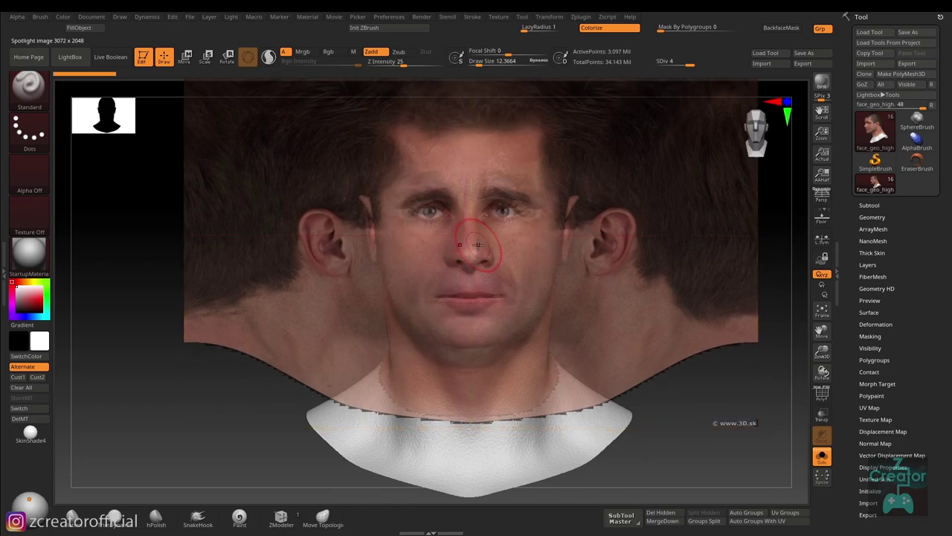
Paint colour only at Draw Size 10.99 through the face photo, then view the 3D head.
key(z)
click(239, 517)
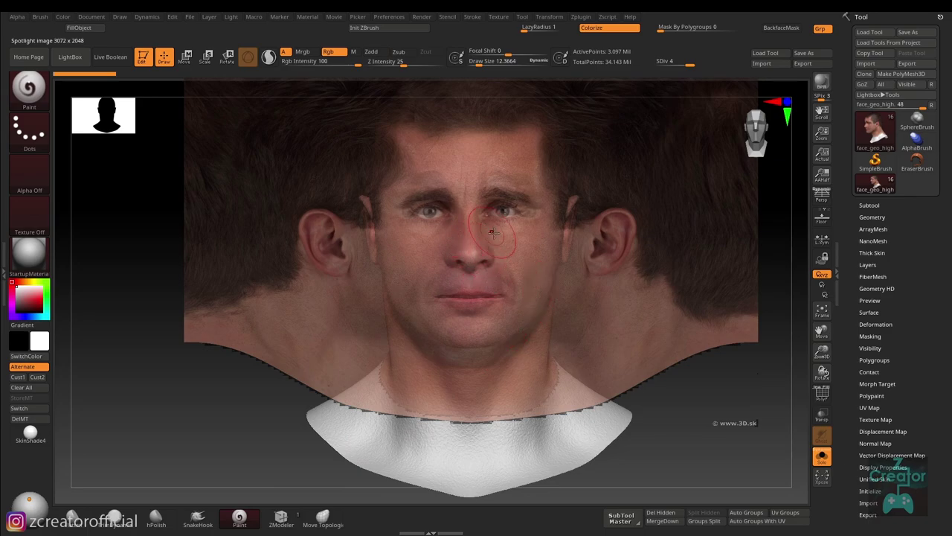
key(s)
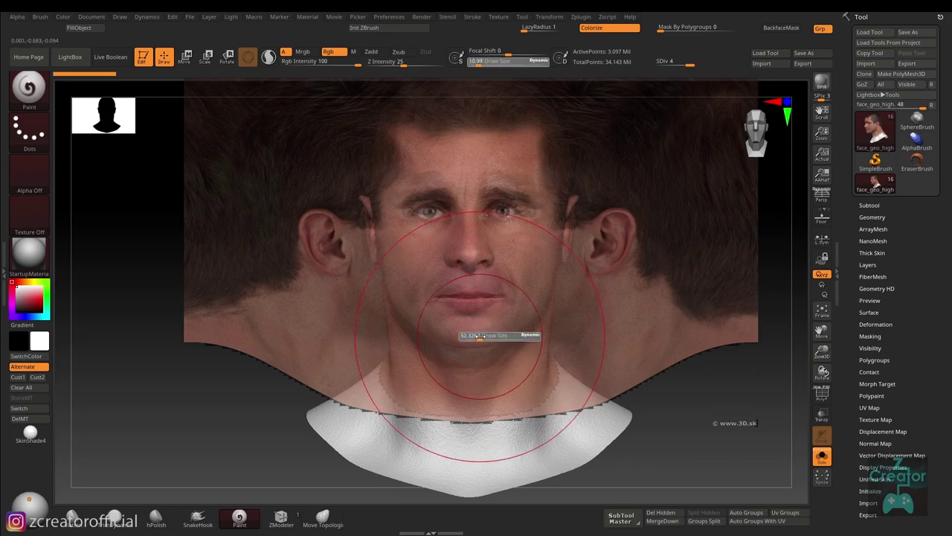
click(467, 336)
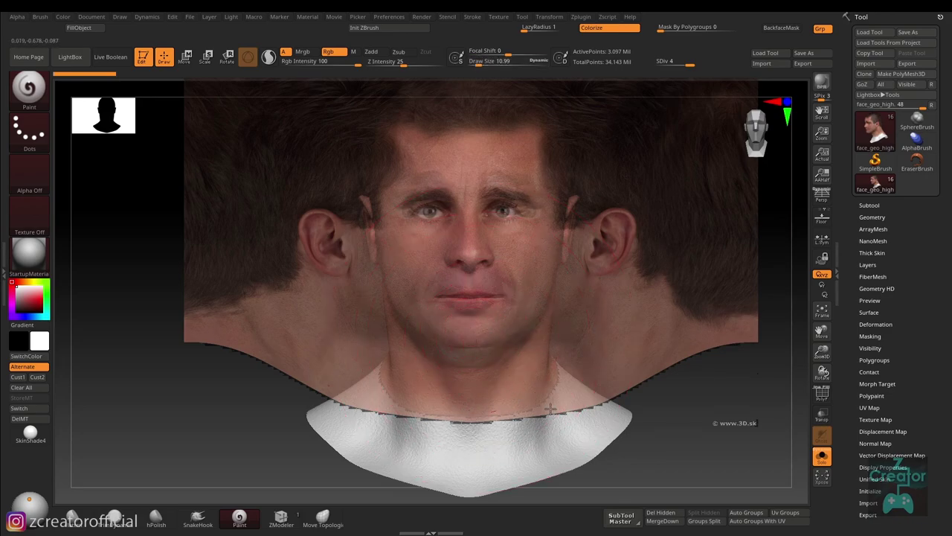
click(867, 264)
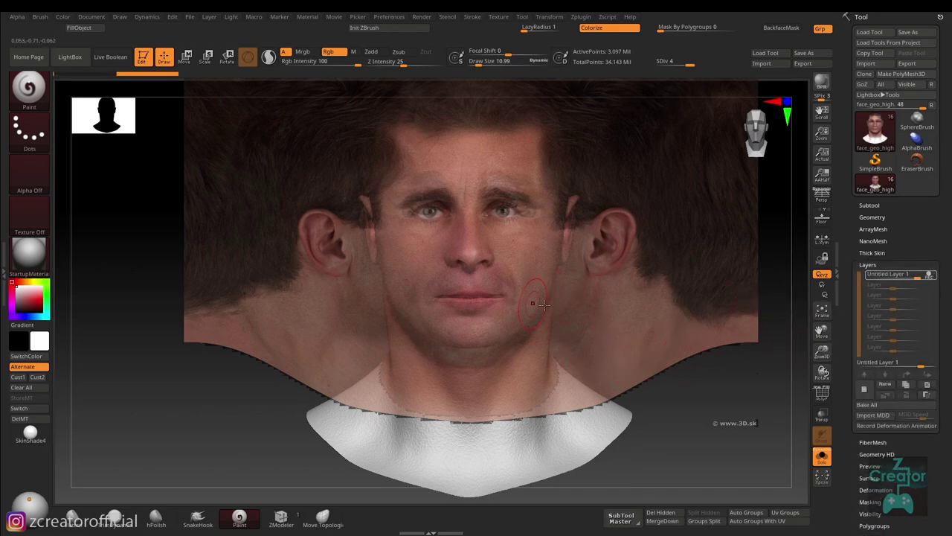
key(shift)
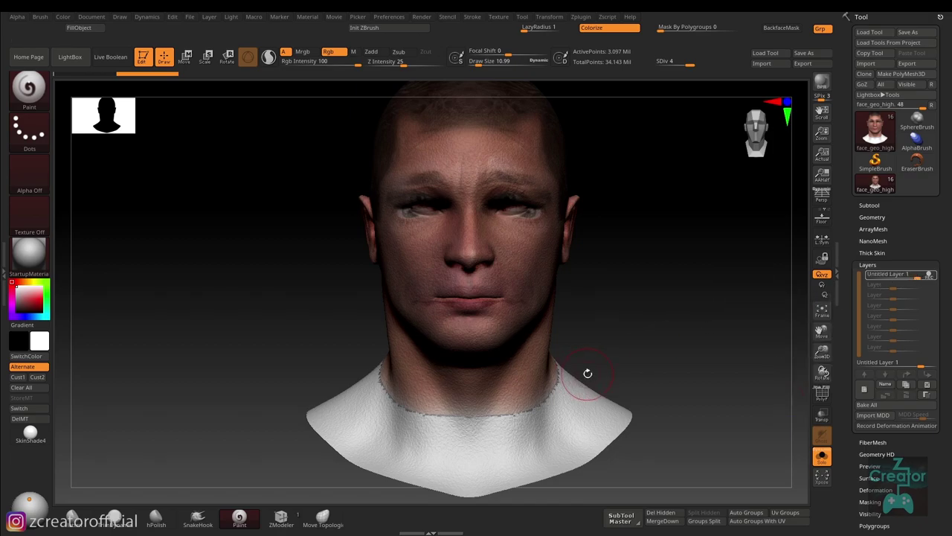
Disable Texture Map's Texture On, turn the head to profile, and show the face photo again.
key(shift+z)
key(shift+z)
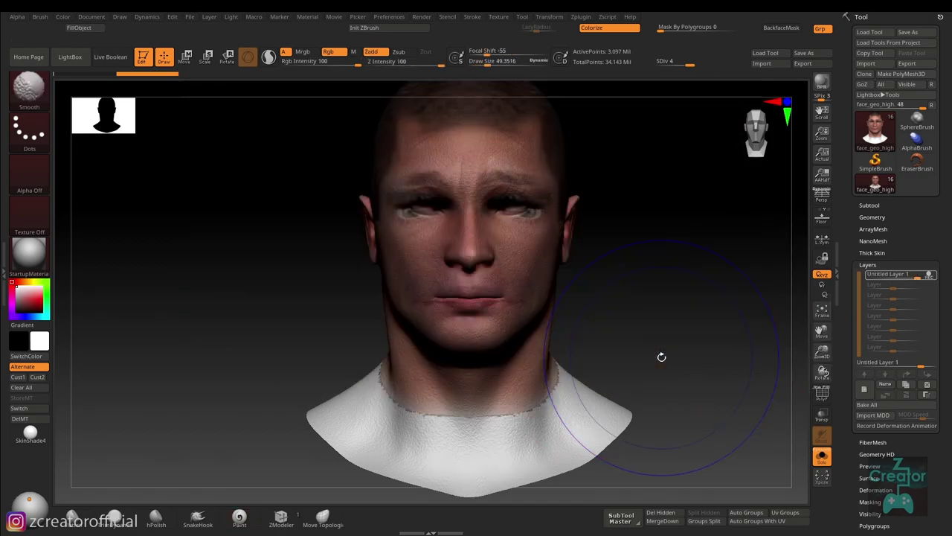
key(shift+z)
key(shift+z)
key(shift+z)
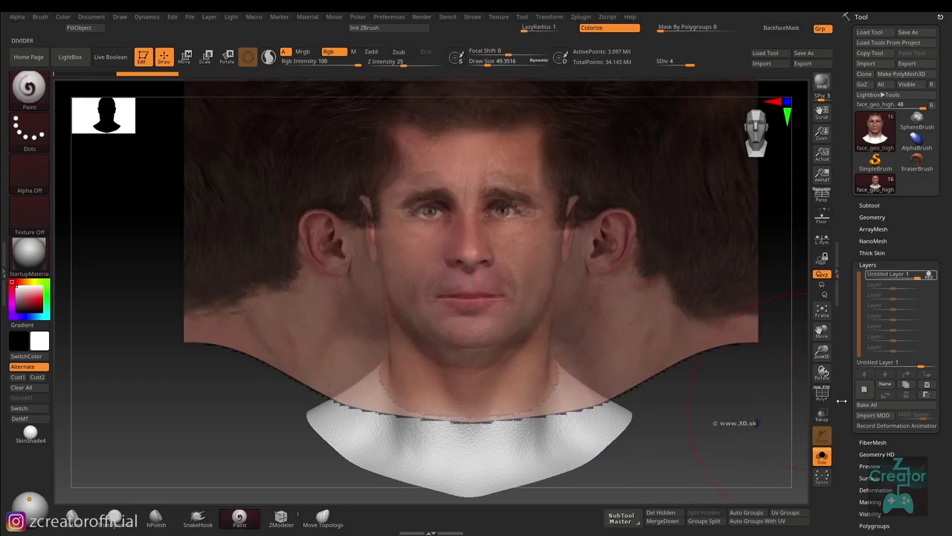
drag(849, 392, 849, 320)
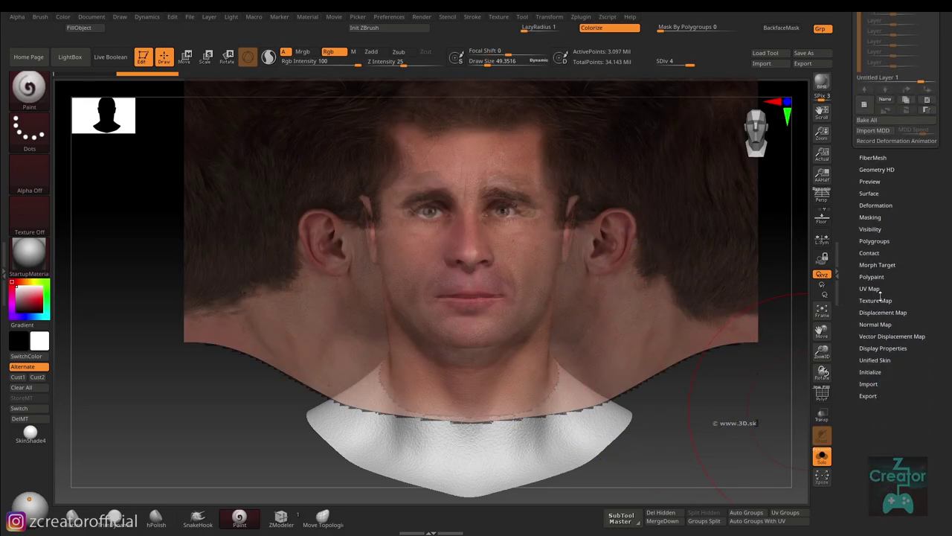
click(876, 299)
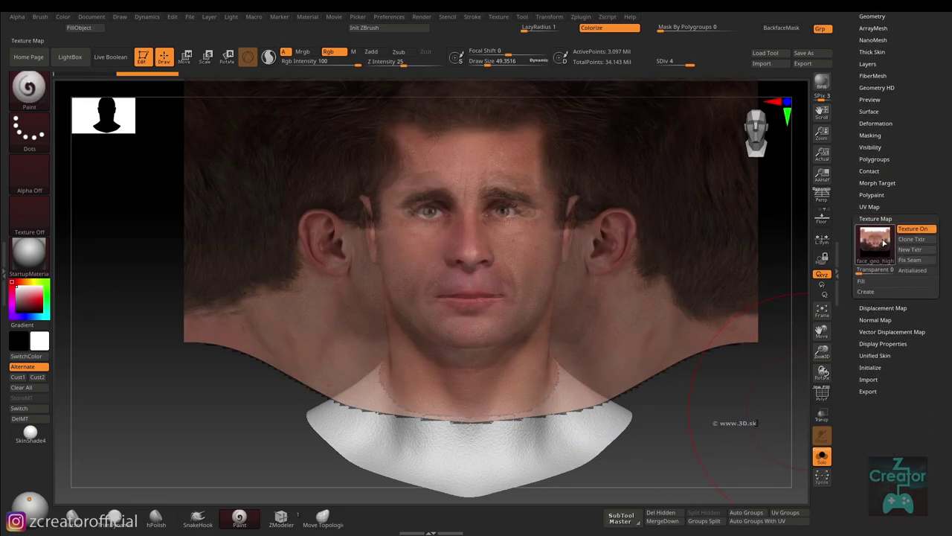
click(883, 245)
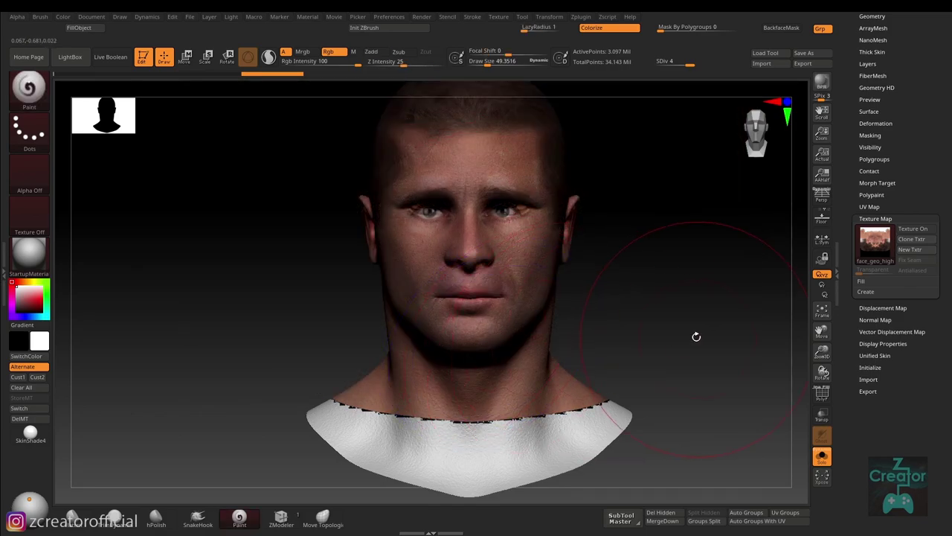
drag(694, 336, 576, 354)
key(shift+z)
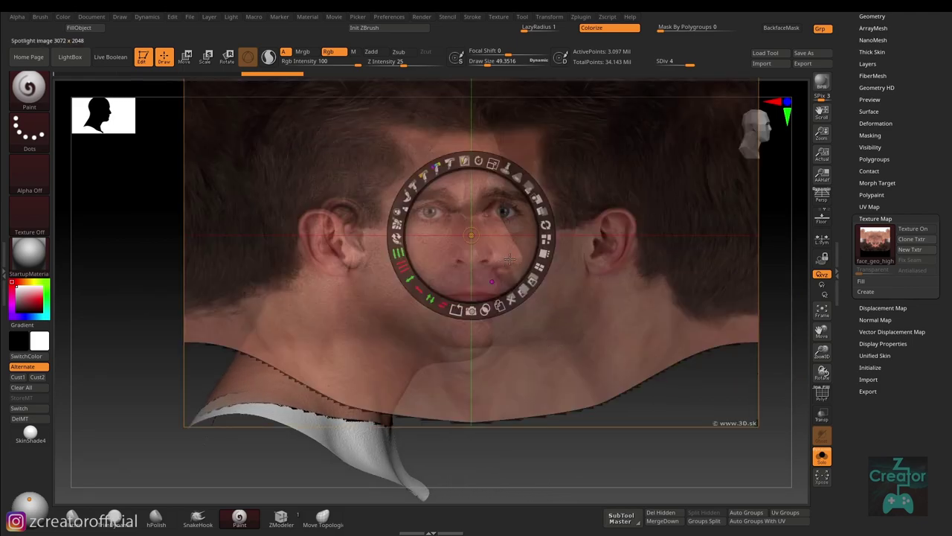
Align the face photo and paint the side of the head at Draw Size 31.
drag(510, 259, 529, 250)
key(z)
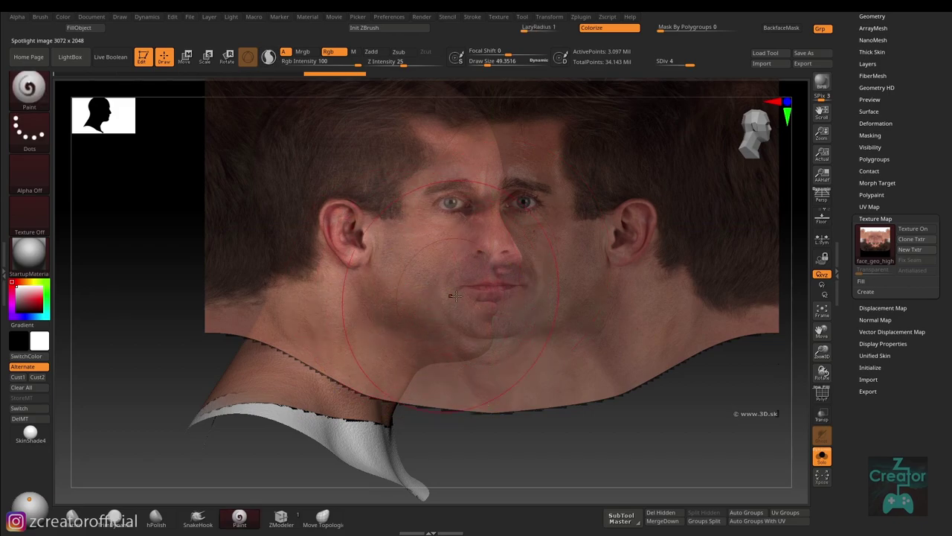
key(s)
drag(406, 288, 421, 287)
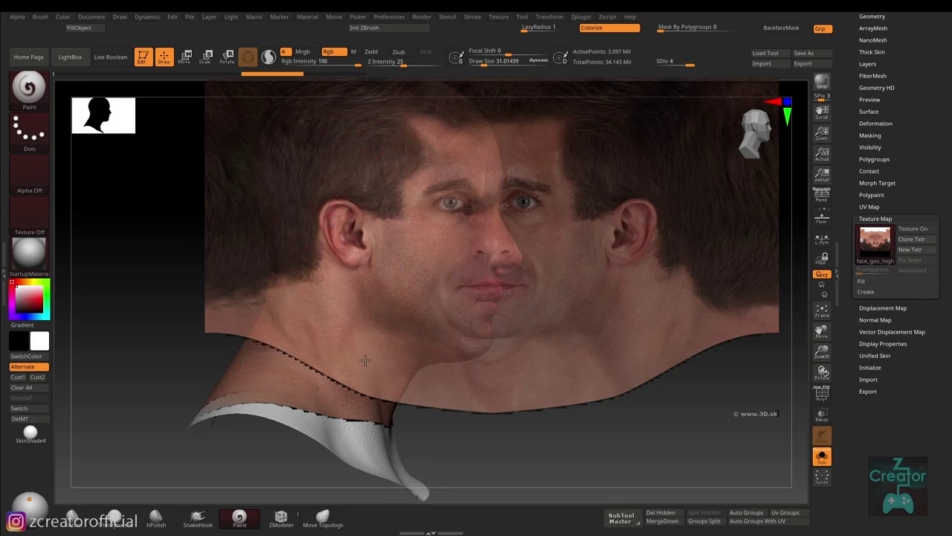
drag(503, 402, 561, 396)
key(shift+z)
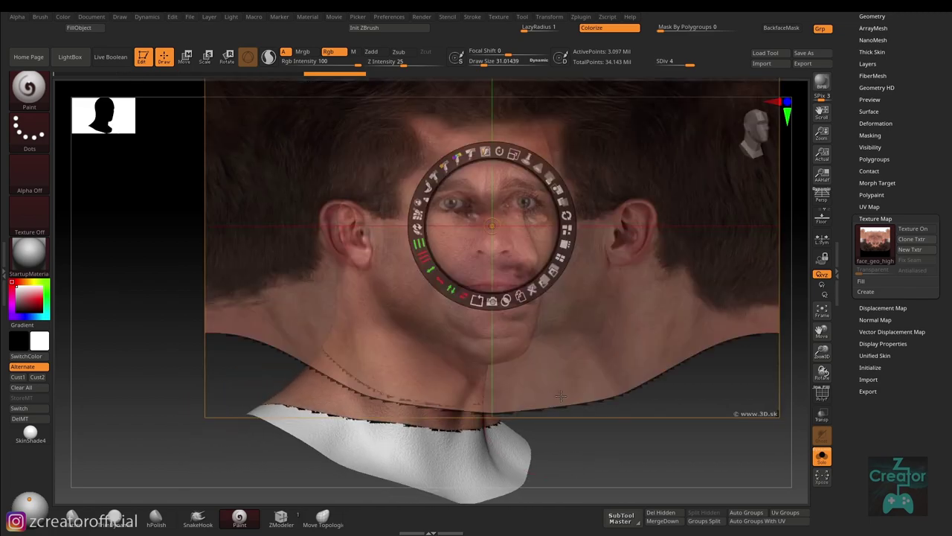
drag(518, 272, 509, 301)
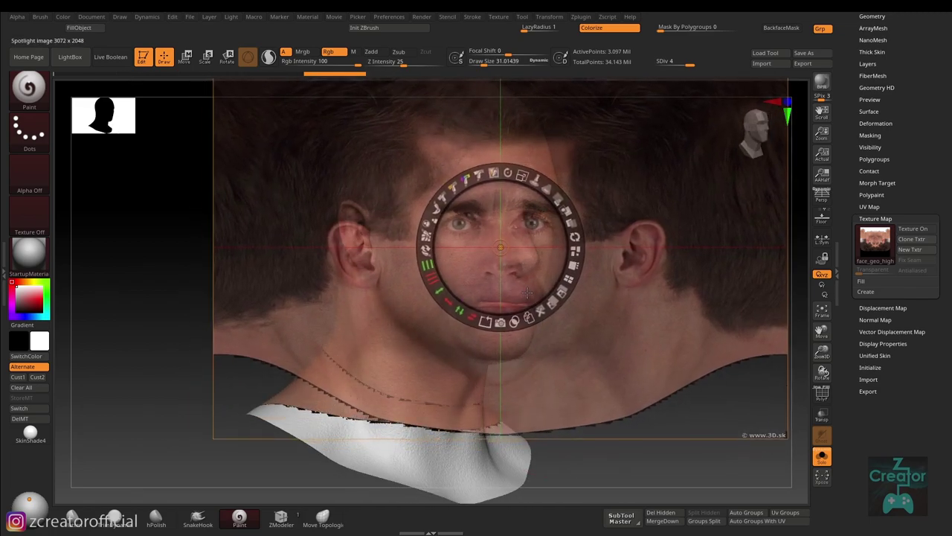
key(z)
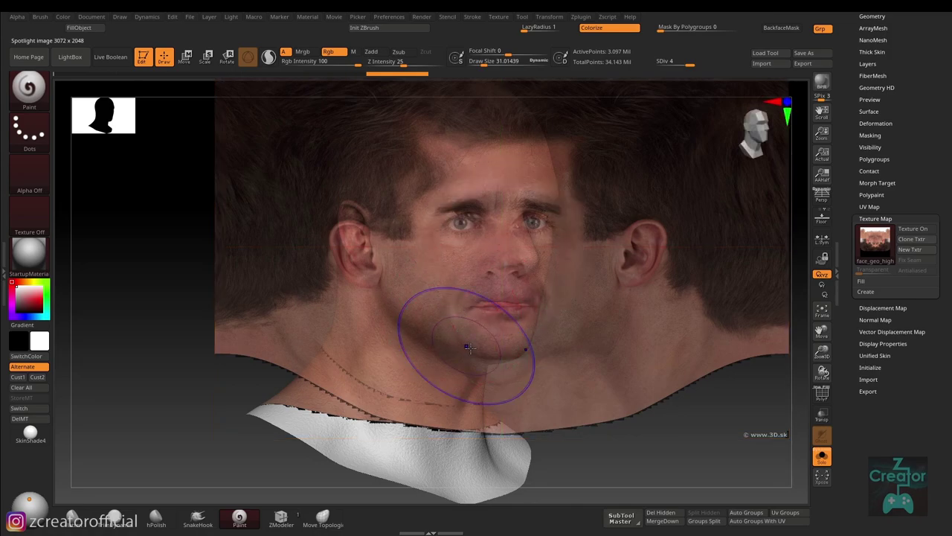
key(shift+z)
Mask the neck edge with MaskPen and turn the head's Texture On back on.
drag(568, 384, 555, 364)
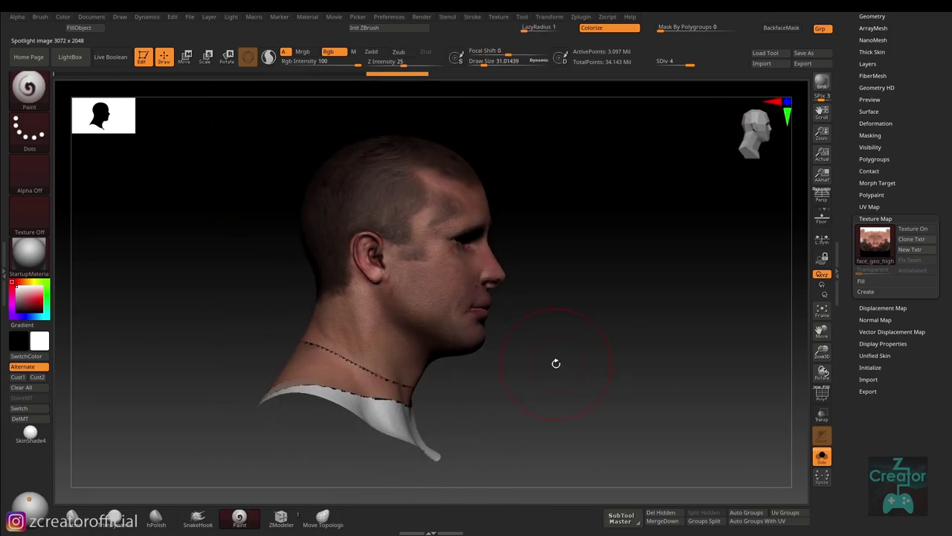
key(ctrl)
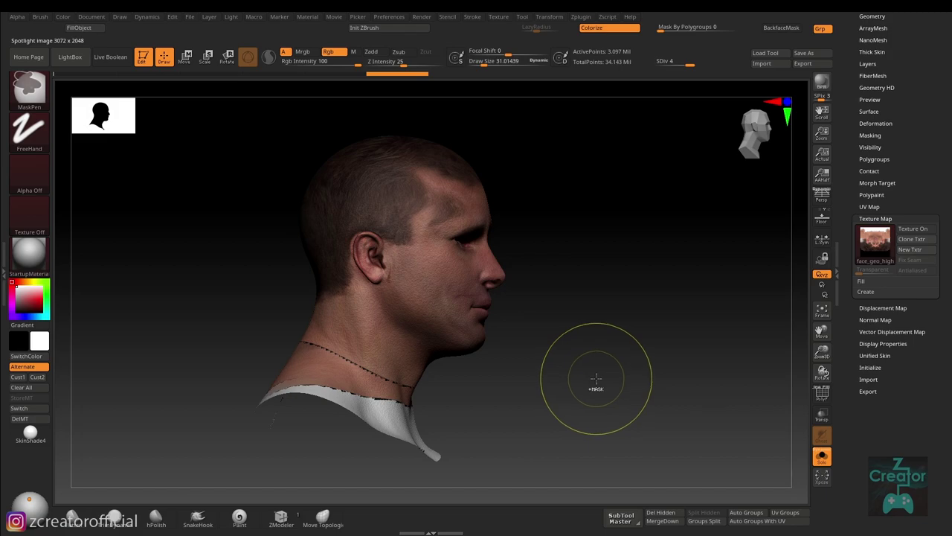
click(595, 378)
click(915, 231)
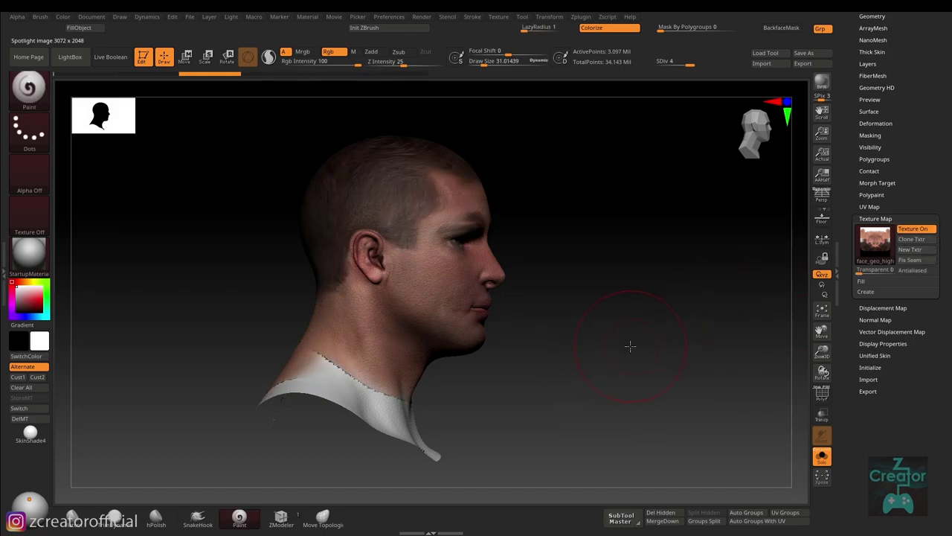
drag(629, 344, 561, 322)
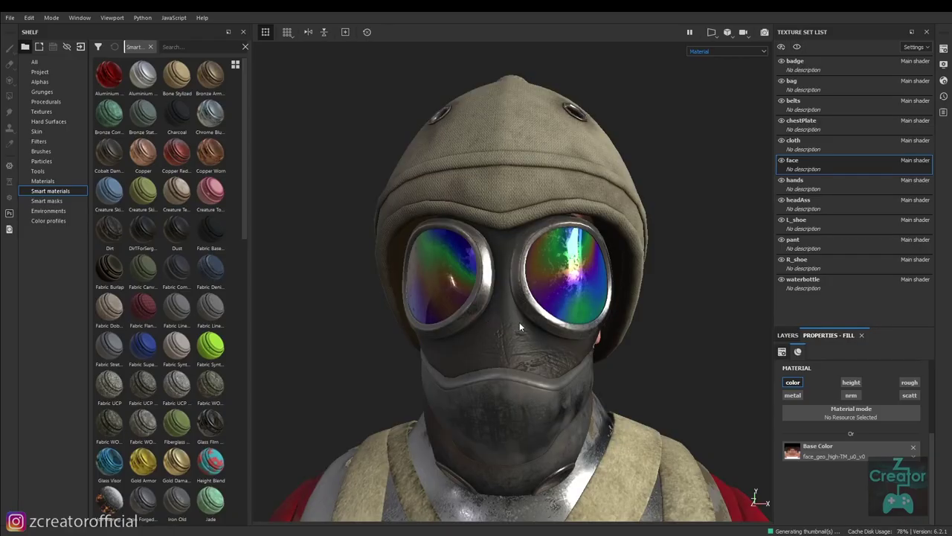
Solo the chestPlate texture set and expand, then collapse, its chest metal folder.
drag(519, 322, 534, 343)
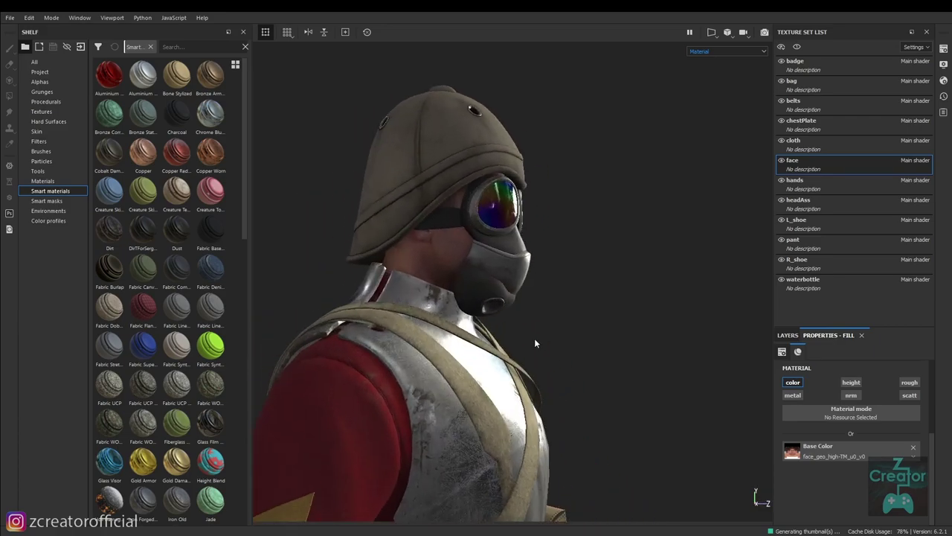
drag(355, 413, 747, 372)
right_click(498, 375)
click(792, 334)
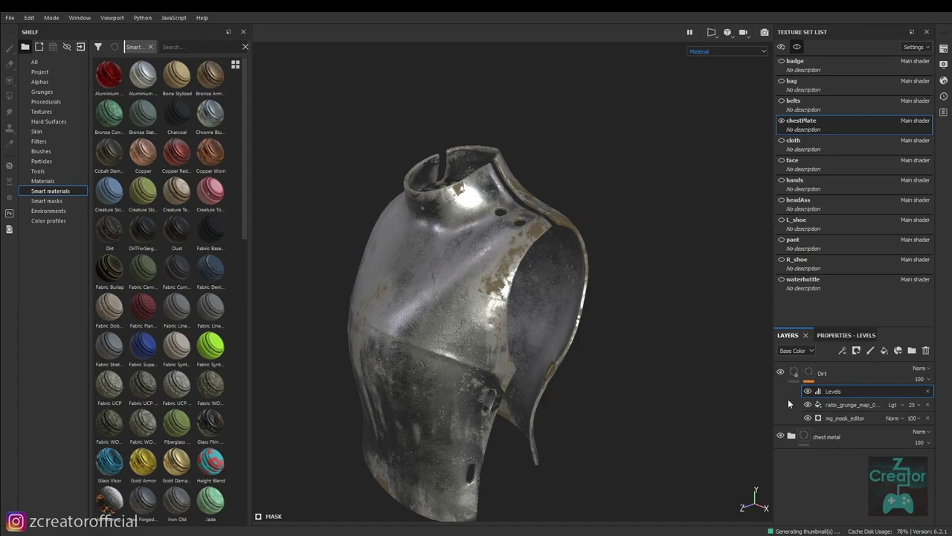
click(792, 437)
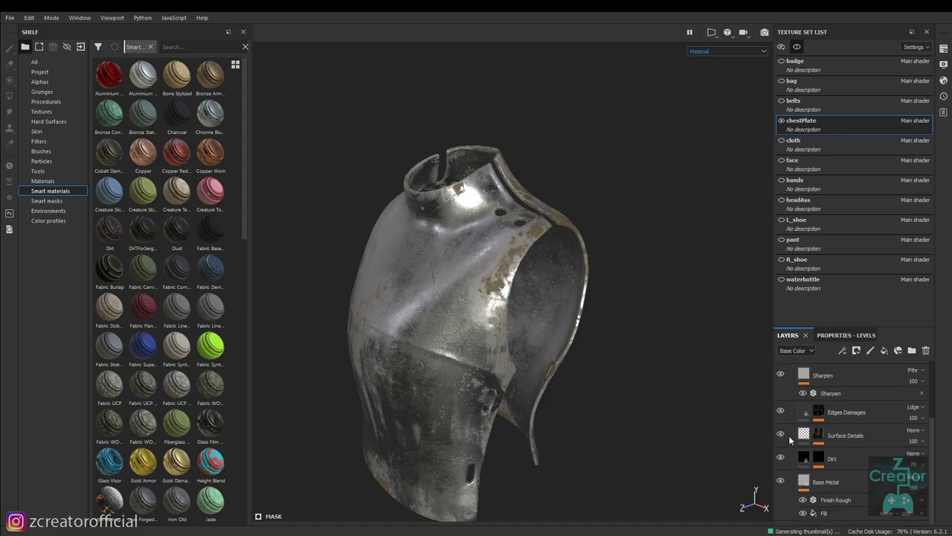
scroll(down, 3)
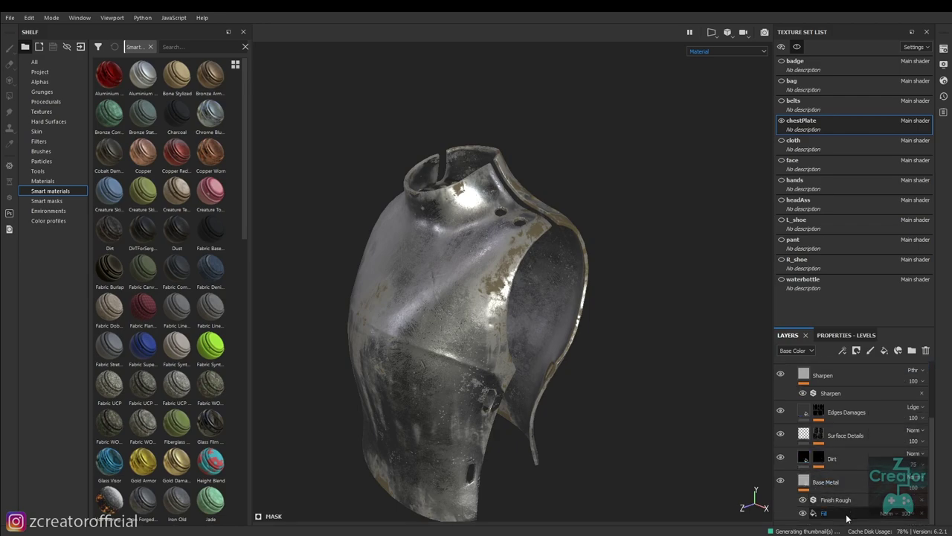
scroll(up, 3)
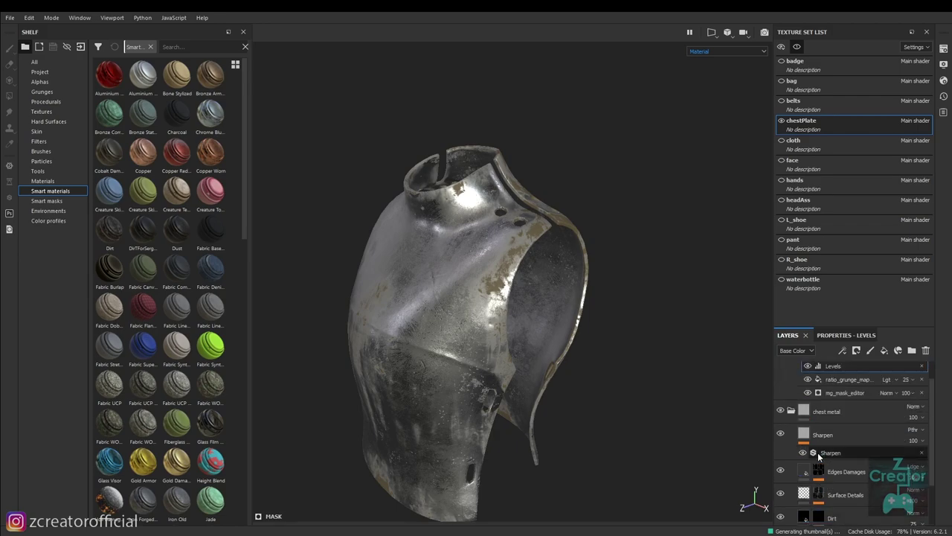
click(791, 411)
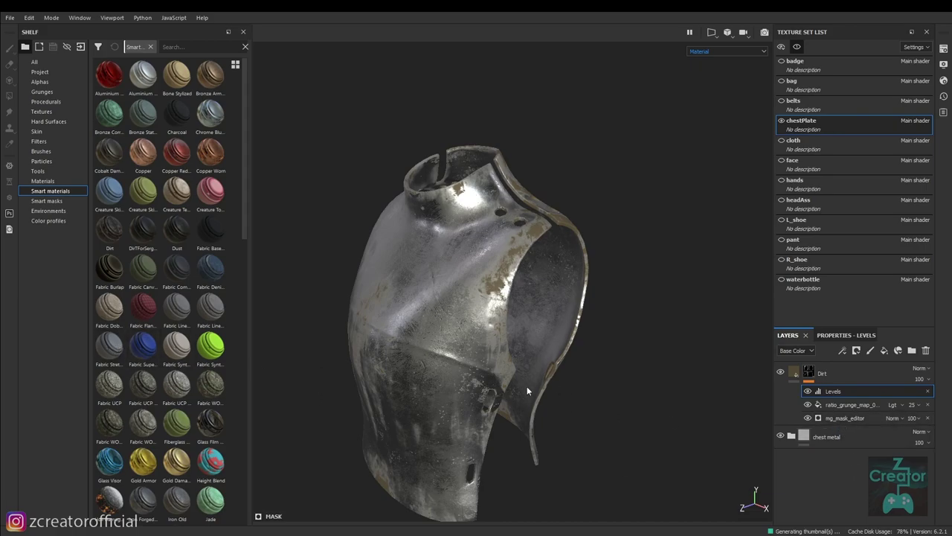
Orbit around the chest plate, briefly showing the whole character before re-isolating chestPlate.
drag(527, 386, 573, 390)
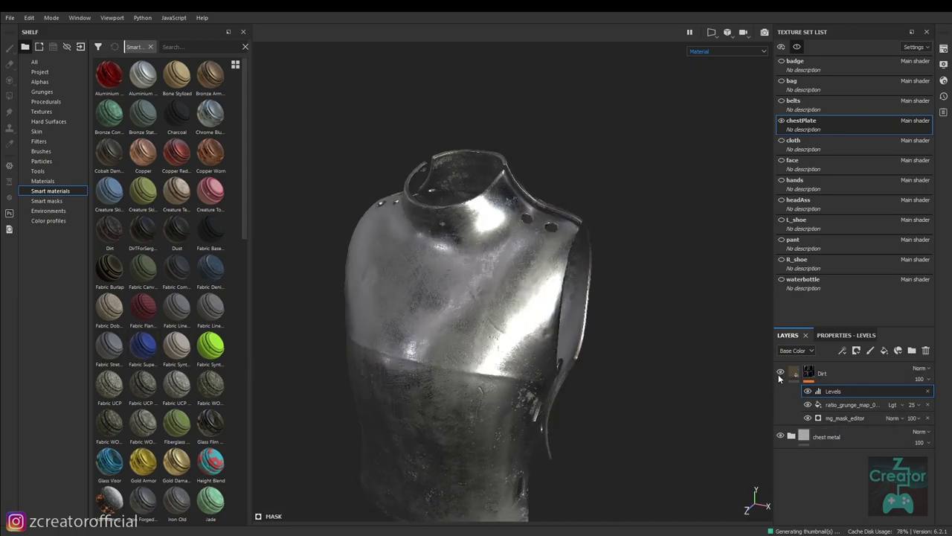
key(alt+q)
drag(533, 341, 567, 450)
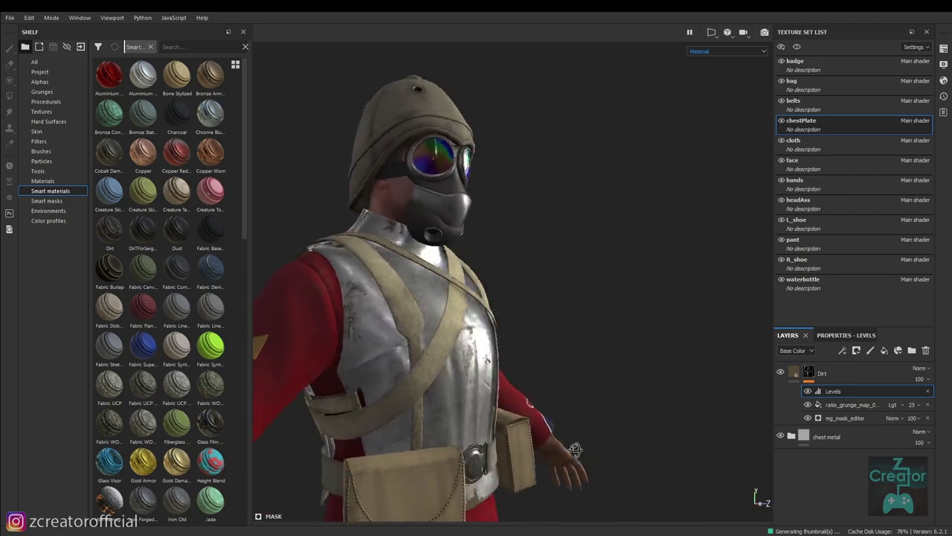
drag(568, 450, 537, 477)
key(alt+q)
drag(441, 433, 387, 441)
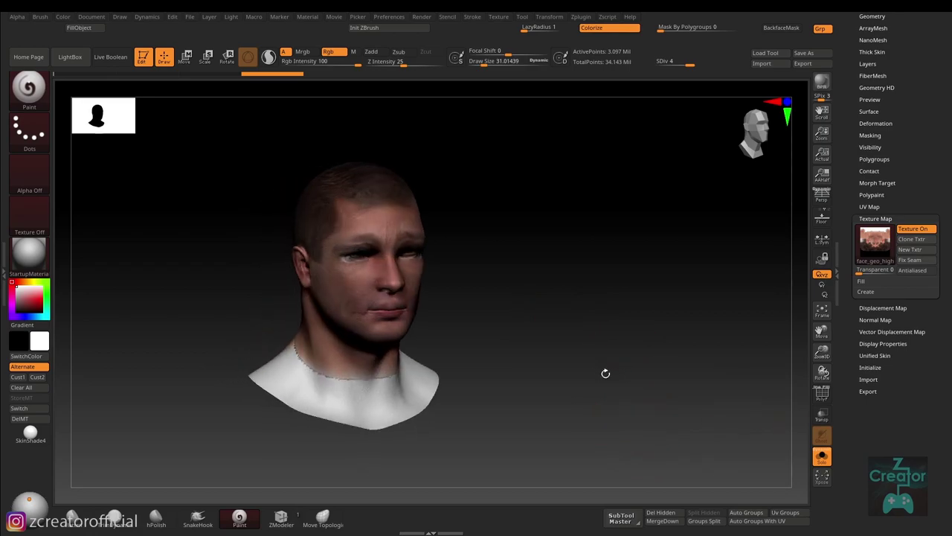
Turn off Solo and zoom out to frame the full soldier body.
click(822, 457)
click(420, 458)
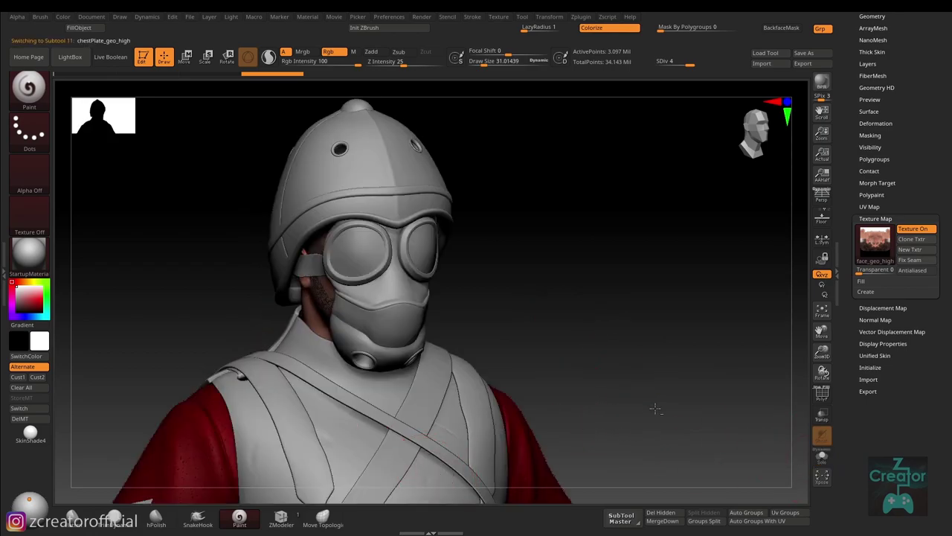
drag(664, 405, 633, 278)
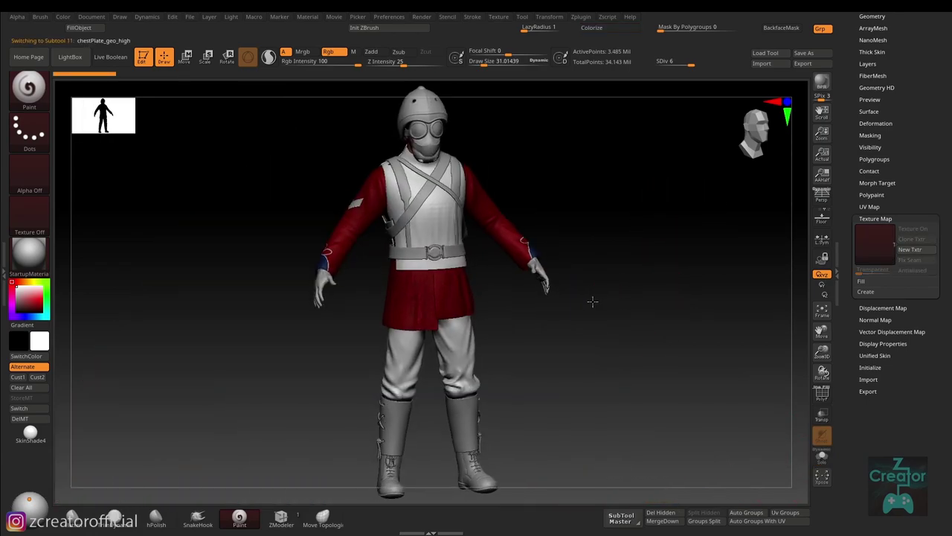
drag(590, 302, 502, 330)
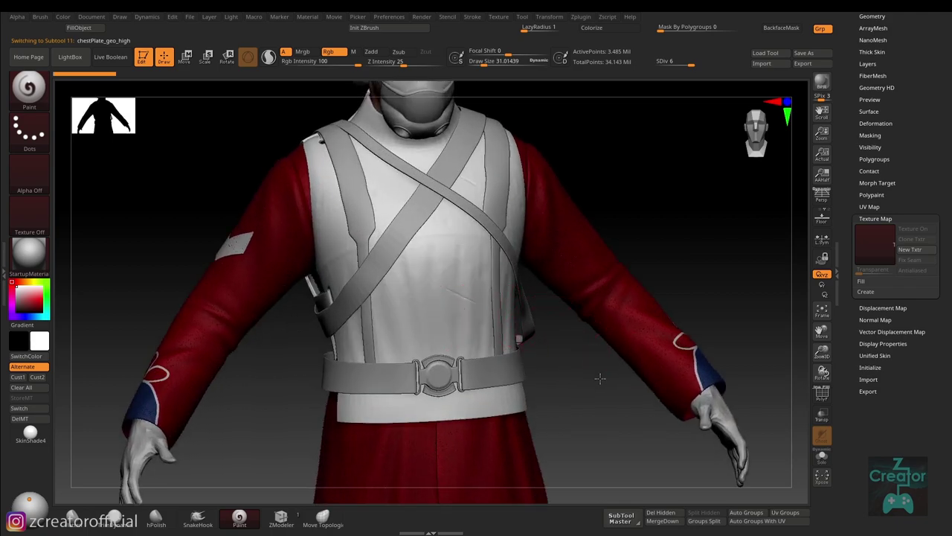
drag(600, 378, 717, 319)
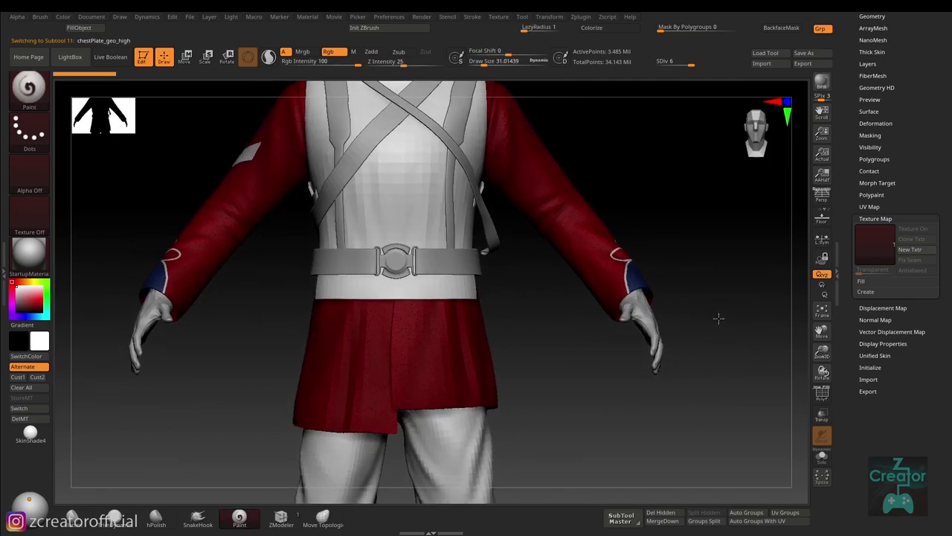
Make cloth_geo_high the active SubTool and turn the character to a three-quarter view.
click(477, 376)
drag(574, 382, 564, 444)
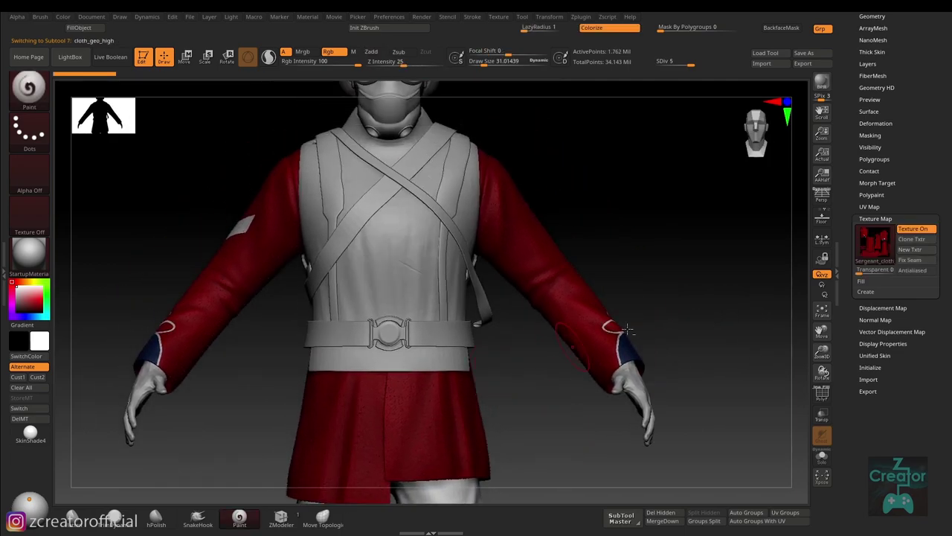
drag(671, 258, 654, 260)
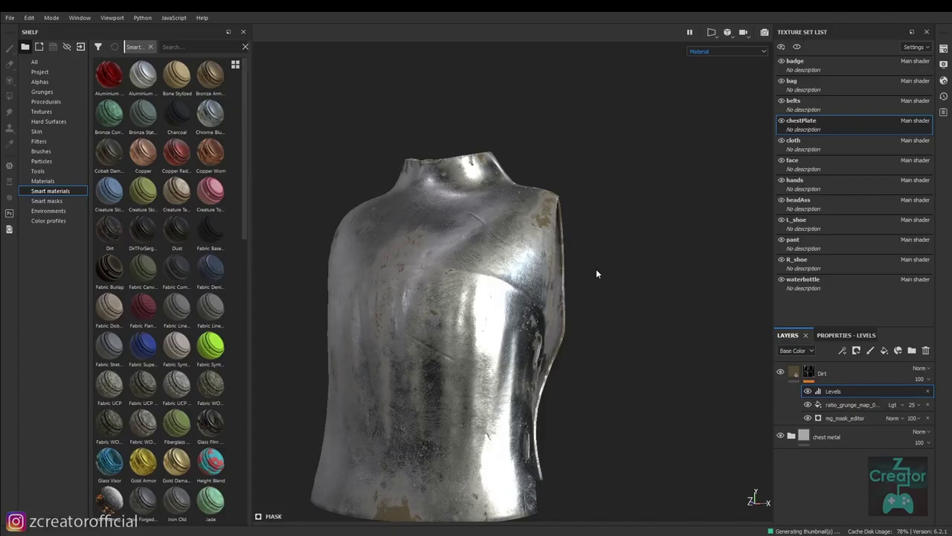
Open the chestPlate Texture Set Settings and orbit around the soldier's upper body.
drag(433, 293, 597, 346)
drag(537, 375, 826, 248)
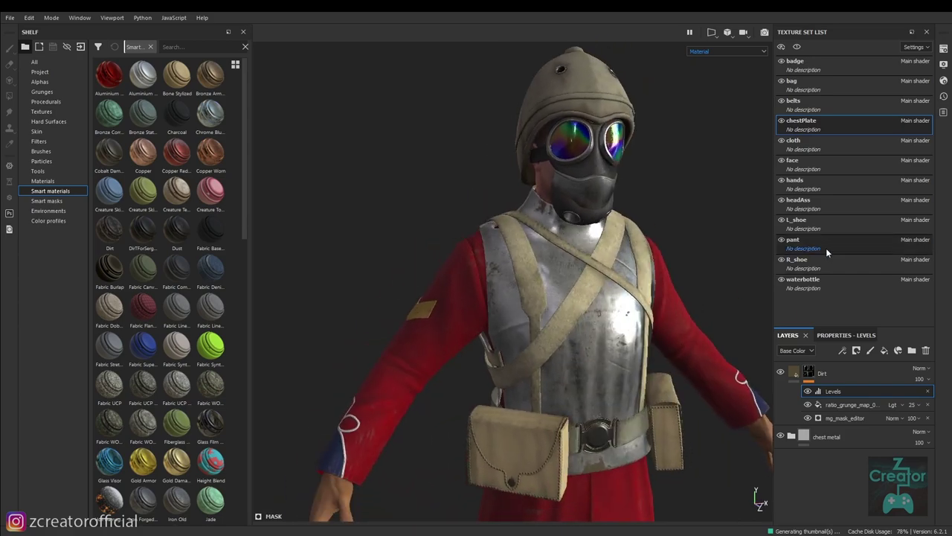
click(943, 49)
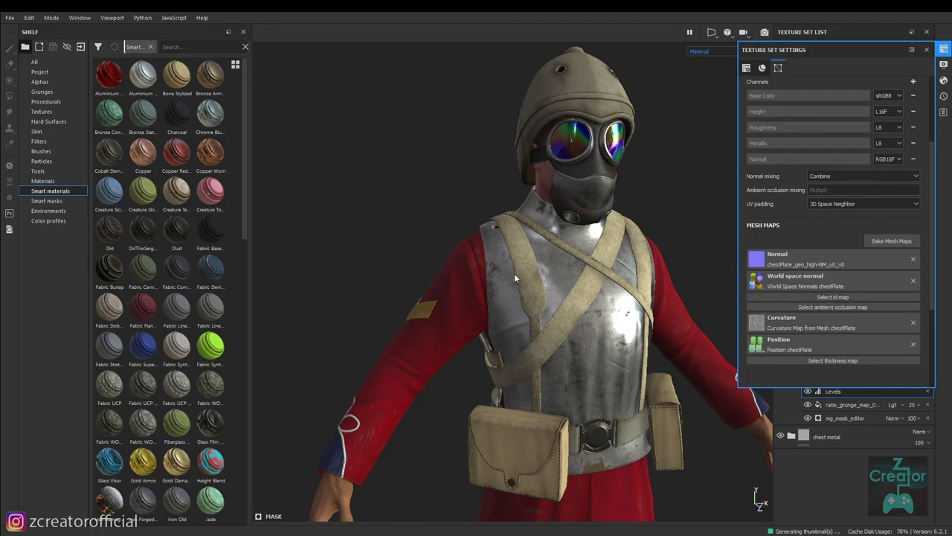
drag(628, 256, 530, 290)
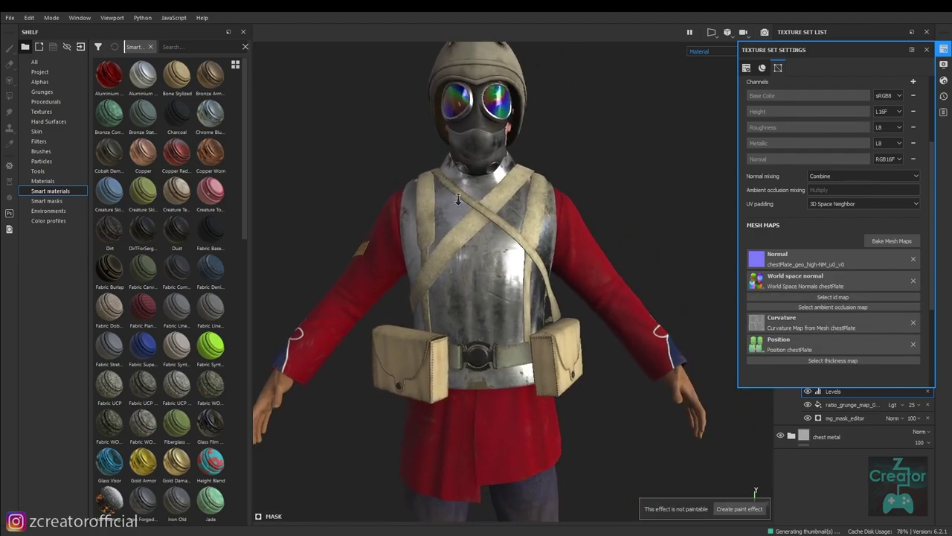
scroll(up, 3)
scroll(down, 3)
drag(626, 326, 383, 275)
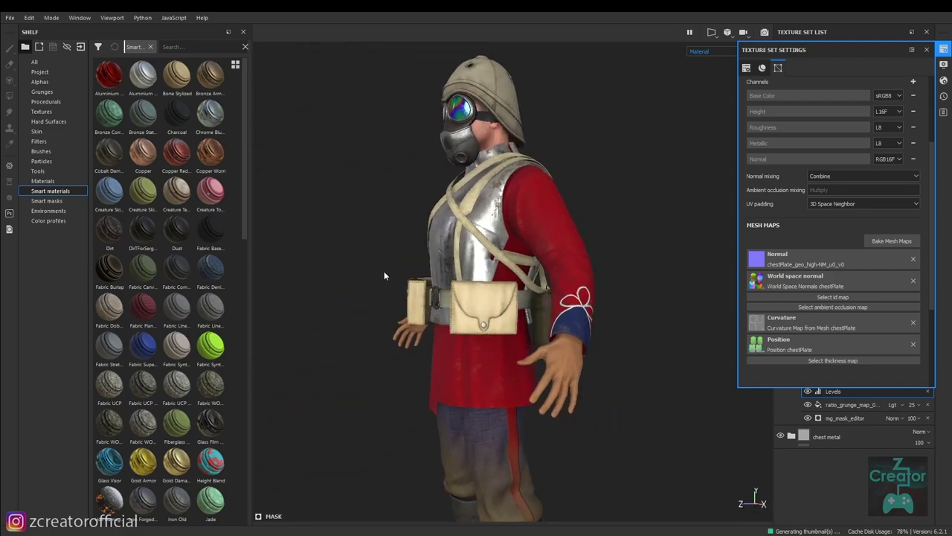
drag(600, 304, 534, 216)
Select the red cloth_geo_low mesh and view its 'cloth' material attributes.
click(927, 50)
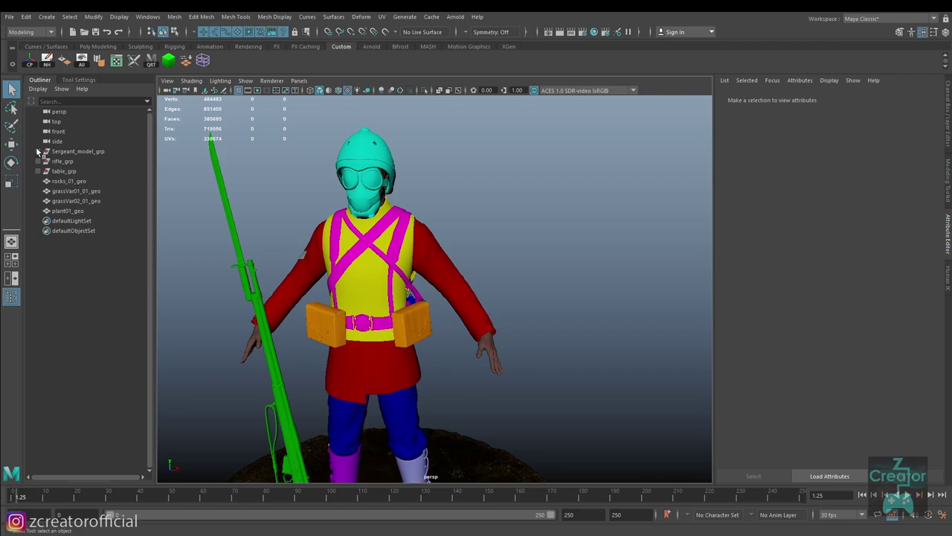
click(452, 279)
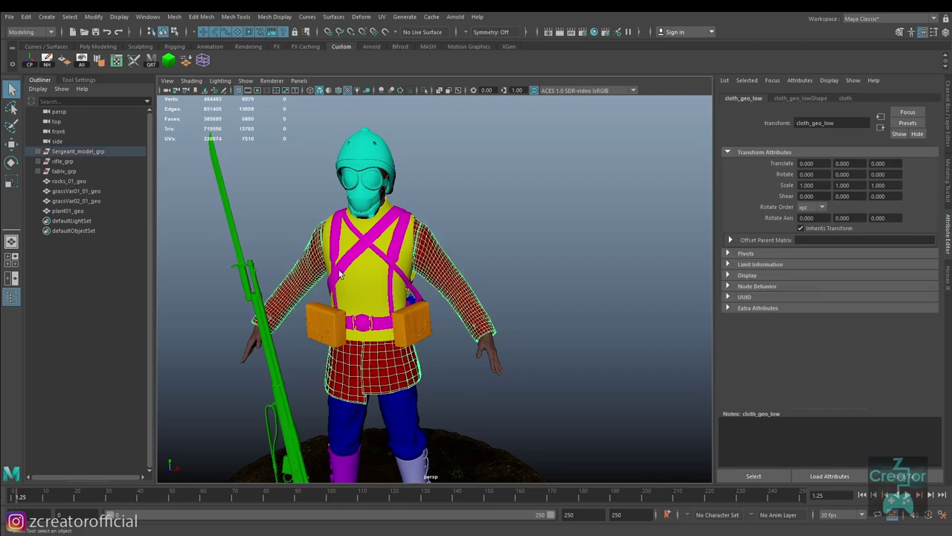
scroll(up, 3)
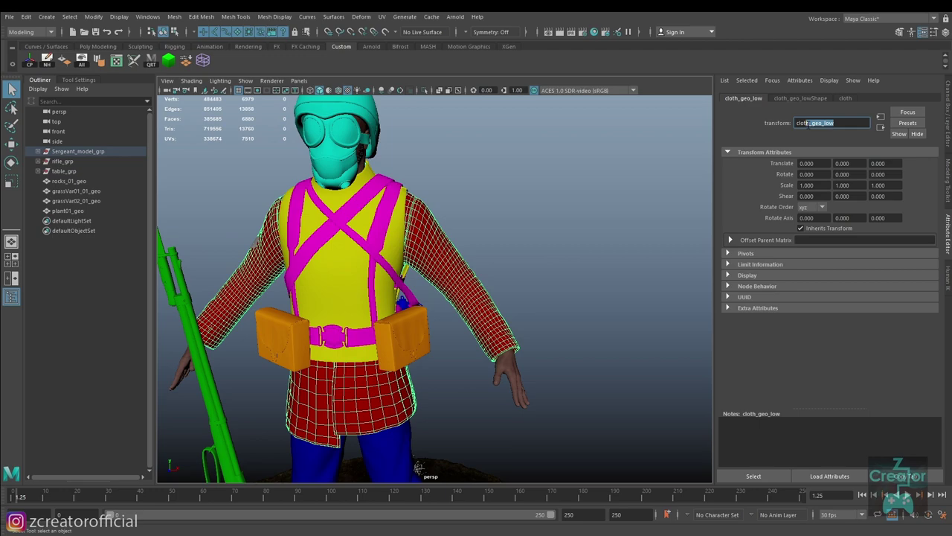
click(468, 255)
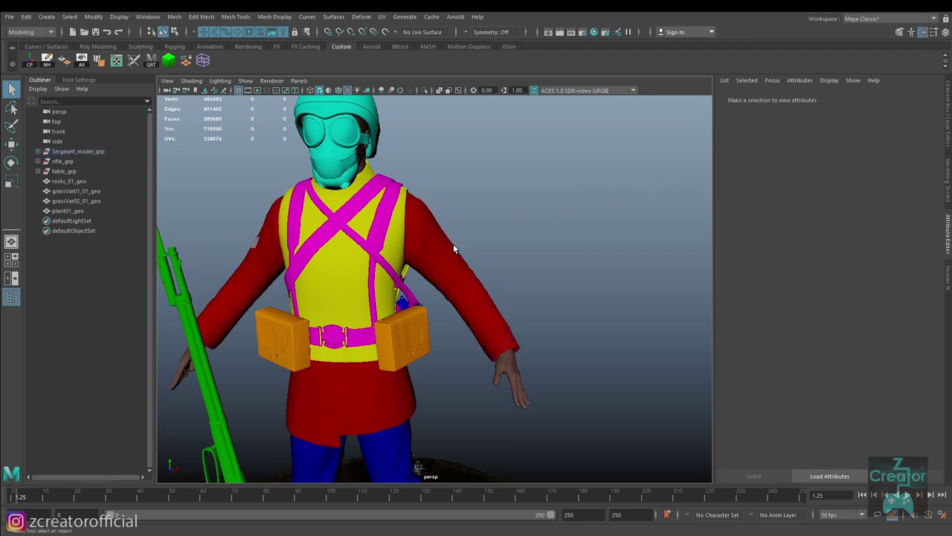
click(453, 245)
click(847, 98)
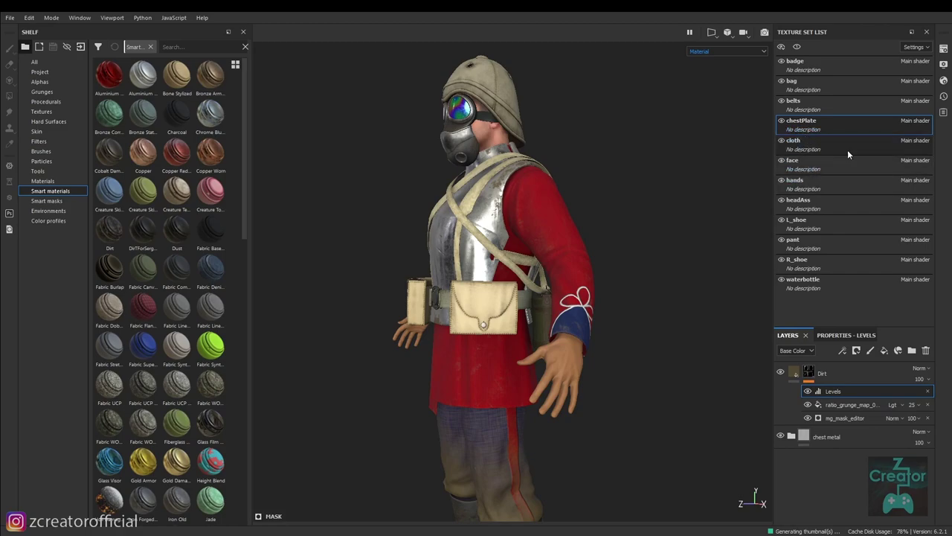
Switch to the Sergeant project folder and look inside its arnold and maya folders.
drag(637, 219, 631, 227)
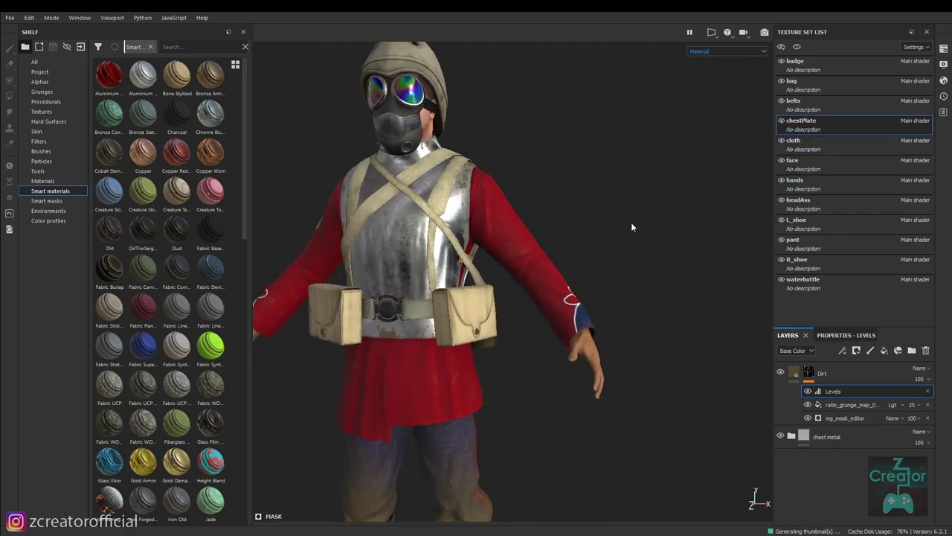
key(alt+Tab)
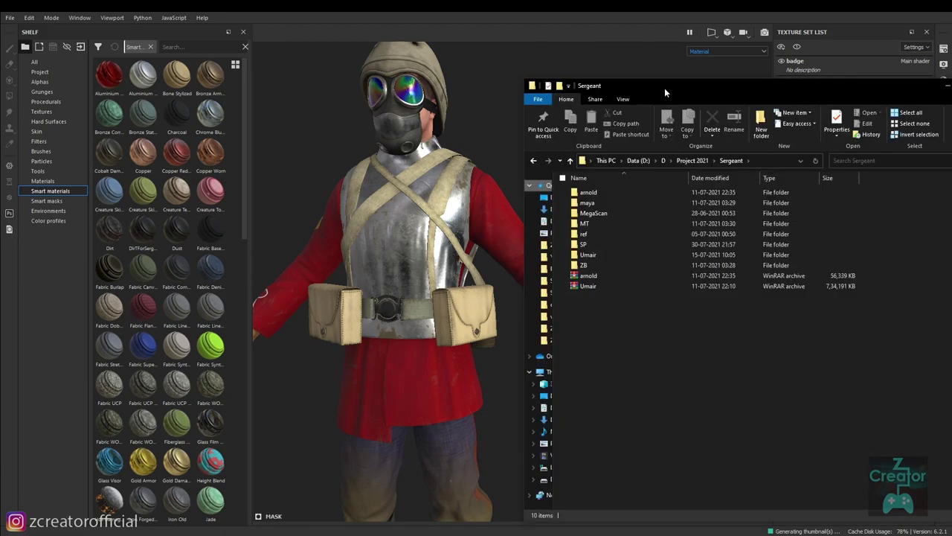
double_click(610, 194)
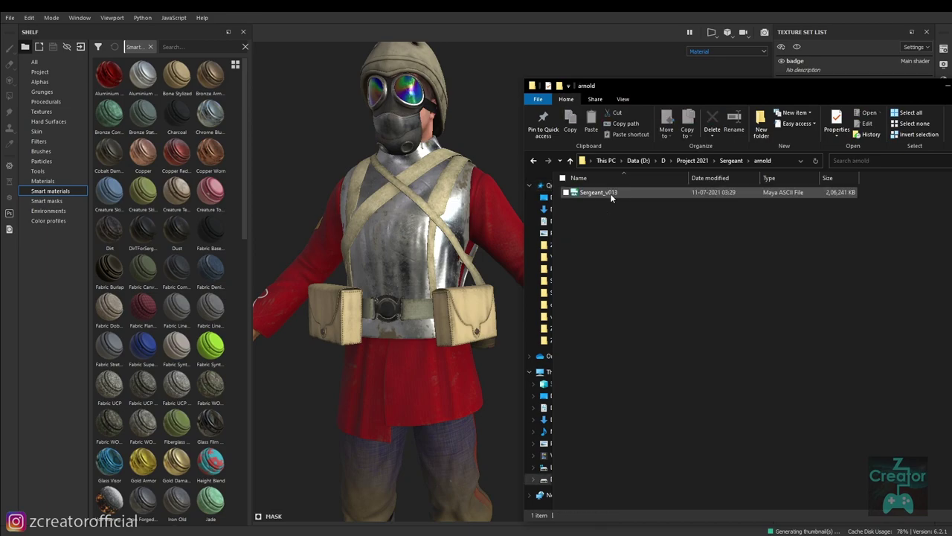
key(alt+Left)
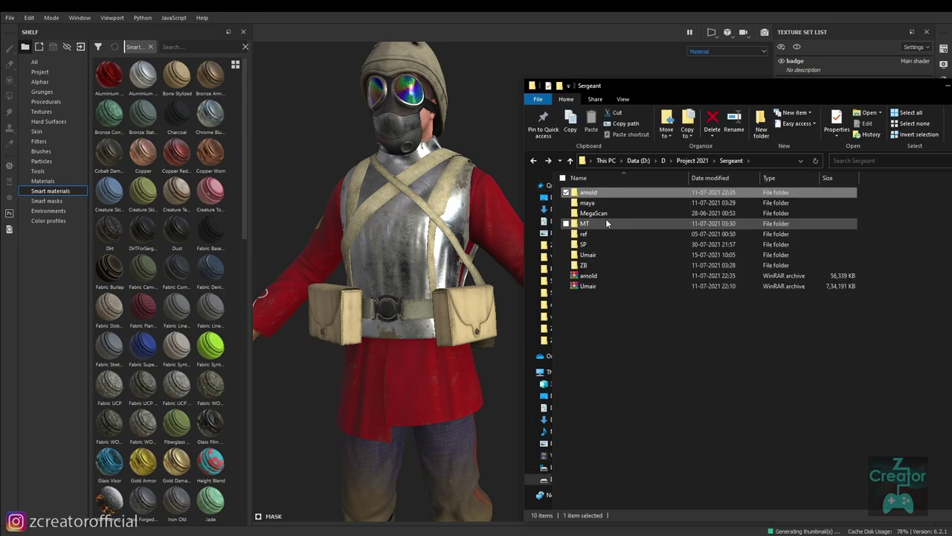
double_click(601, 205)
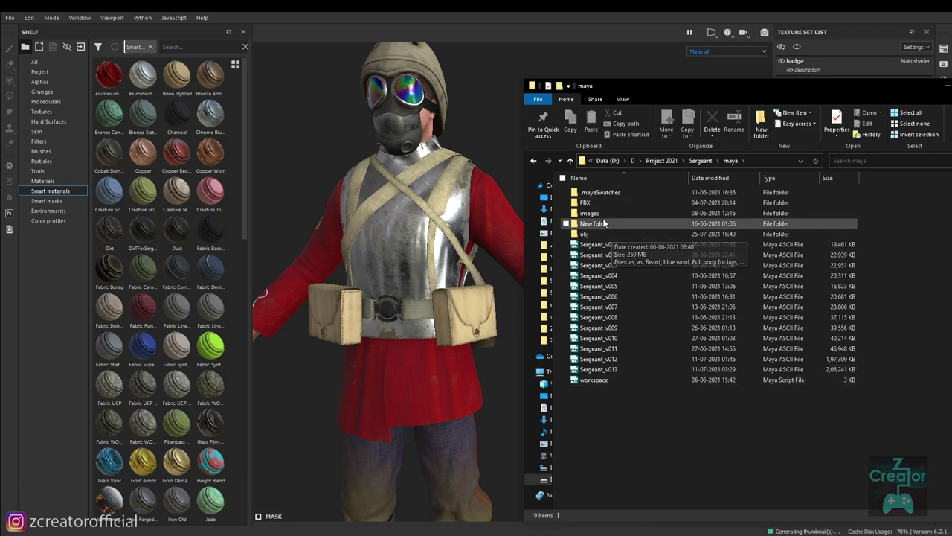
key(BackSpace)
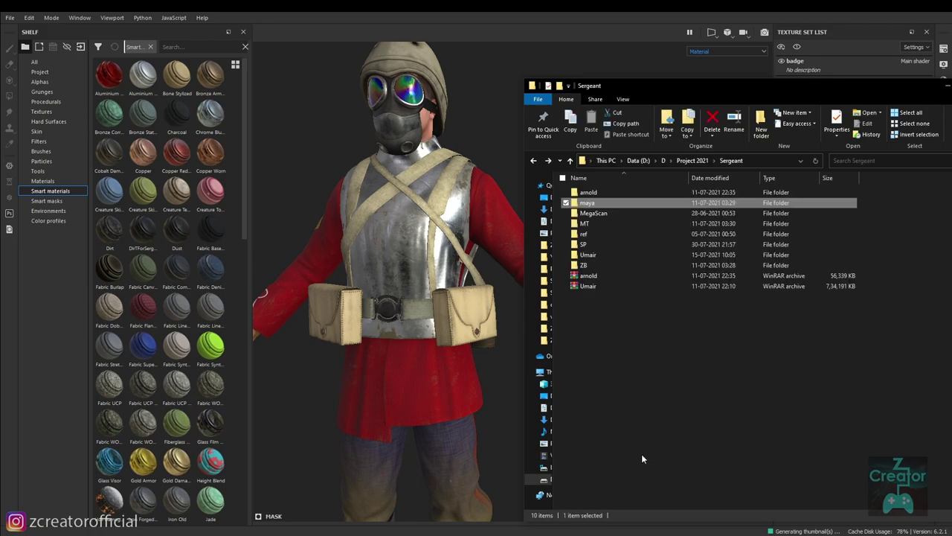
Check the MegaScan folder, then go into MT\maps.
double_click(604, 211)
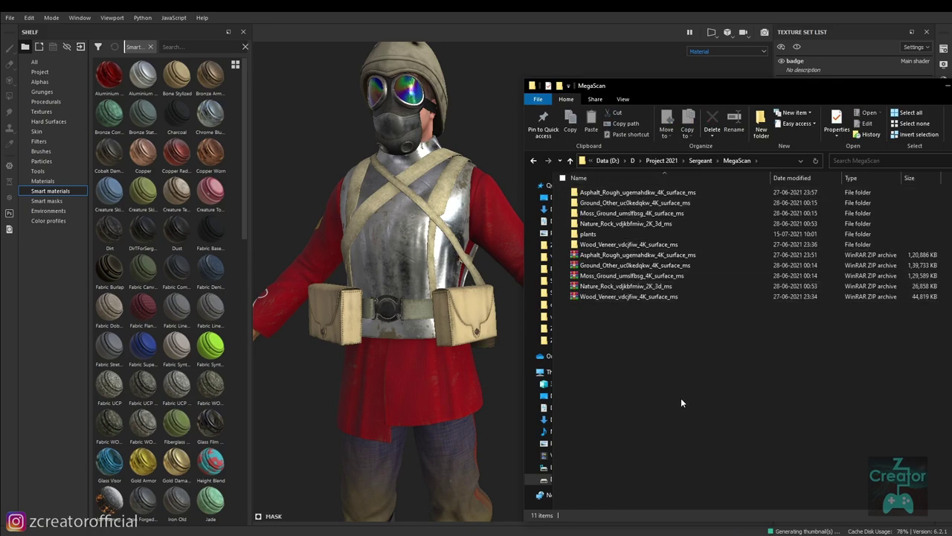
key(BackSpace)
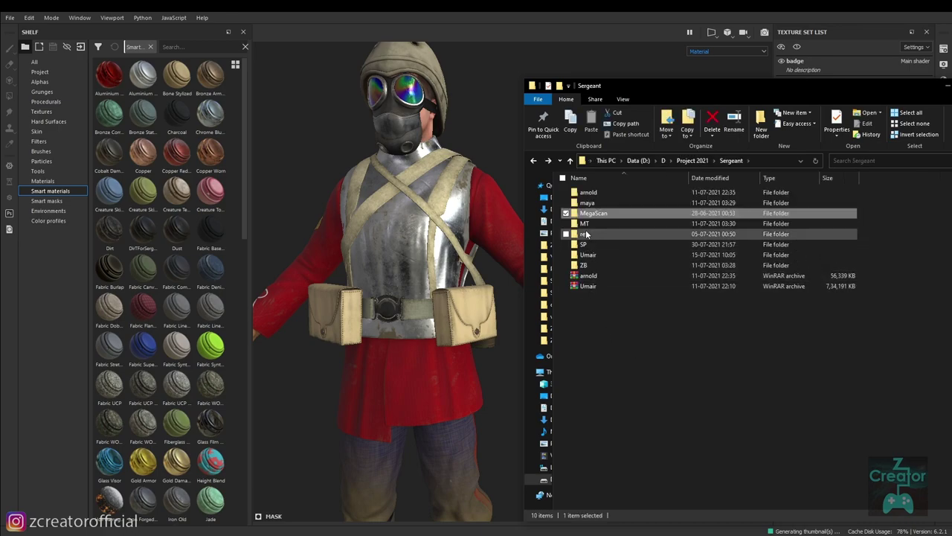
double_click(585, 226)
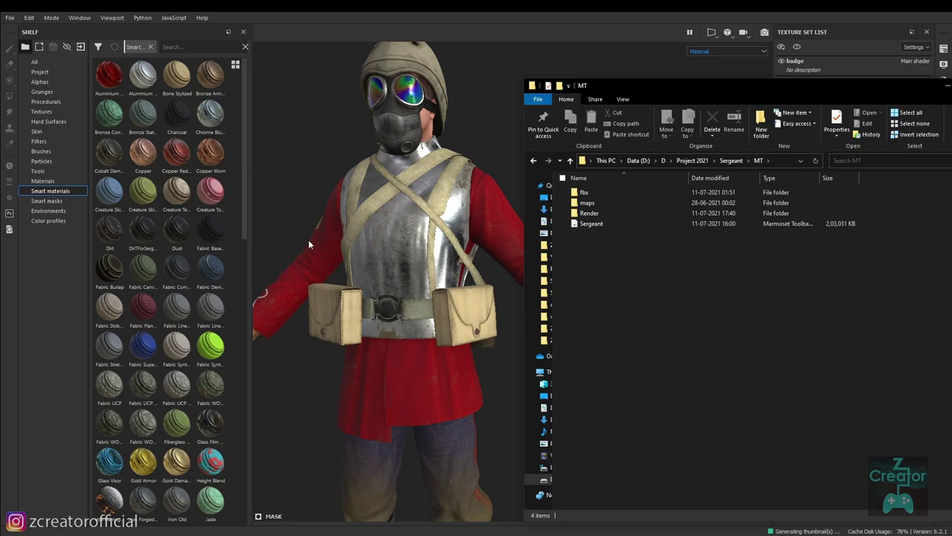
double_click(588, 203)
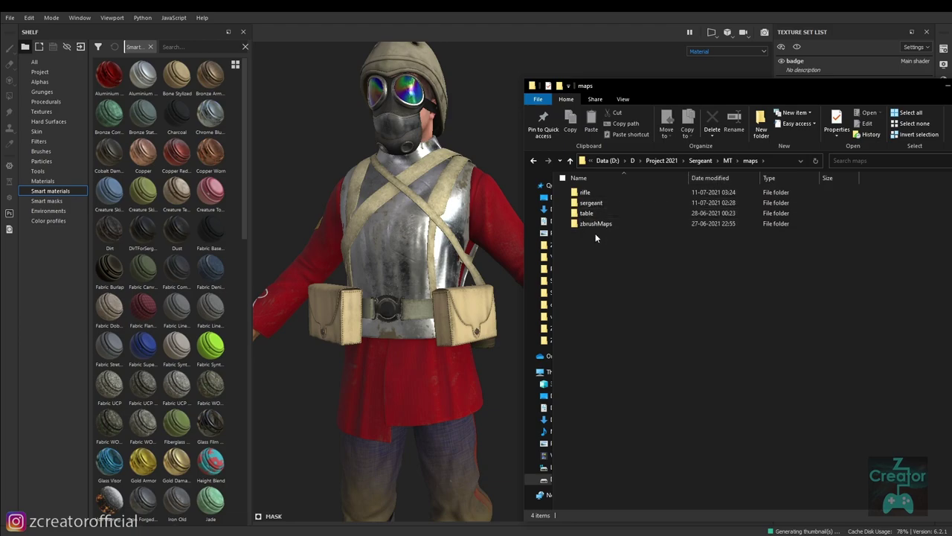
Inspect the sergeant and table texture folders inside maps.
double_click(597, 202)
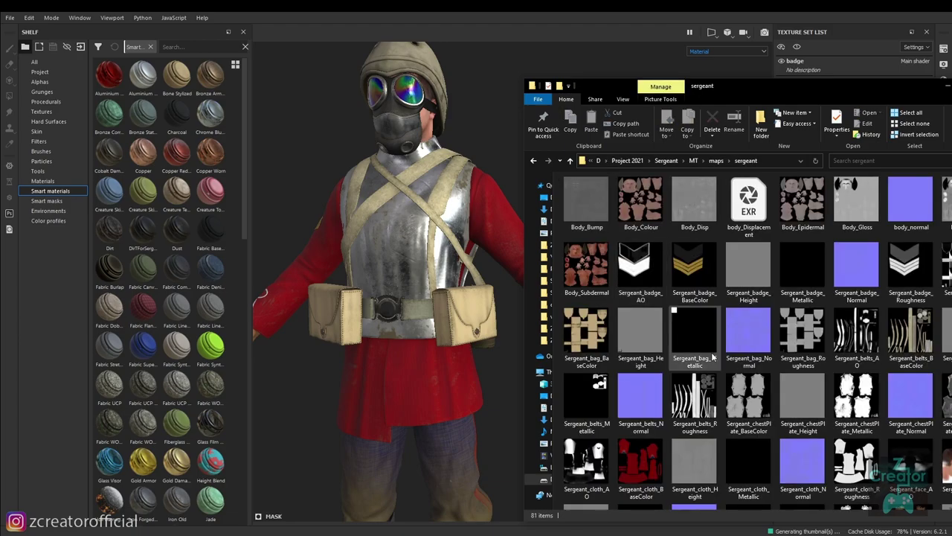
scroll(down, 3)
scroll(up, 3)
key(alt+Left)
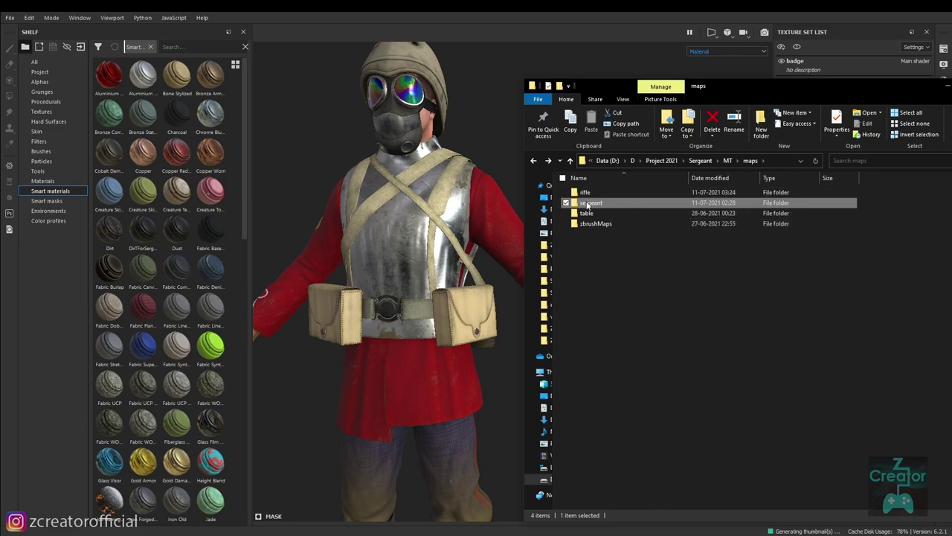
click(627, 249)
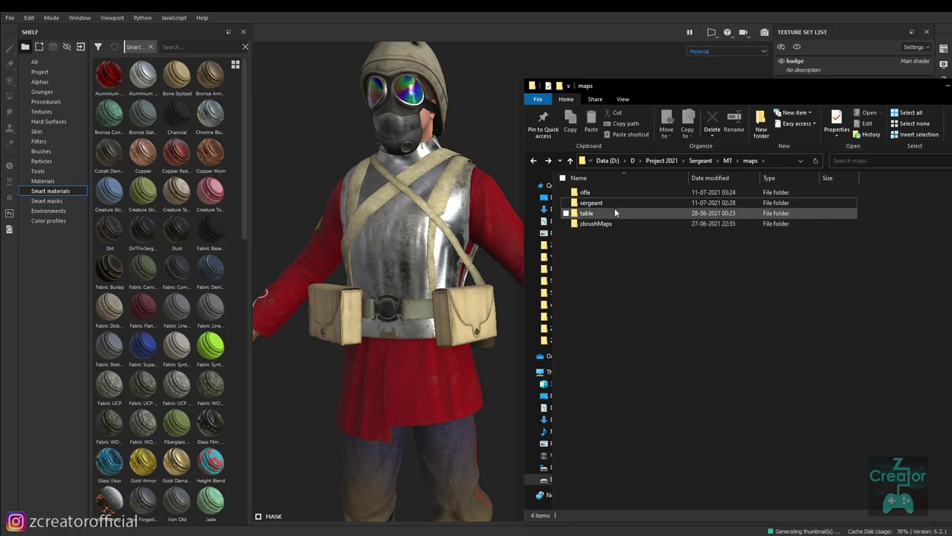
double_click(614, 207)
key(alt+Left)
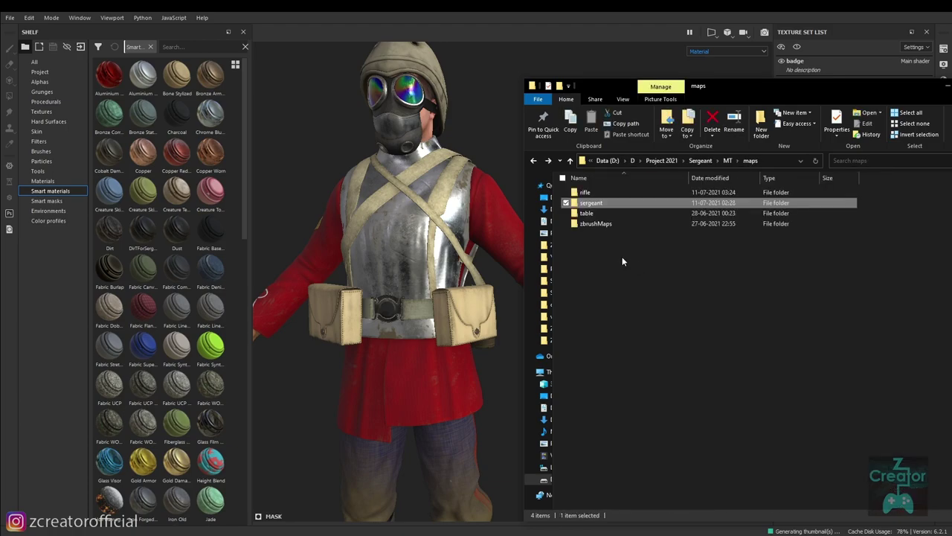
double_click(597, 212)
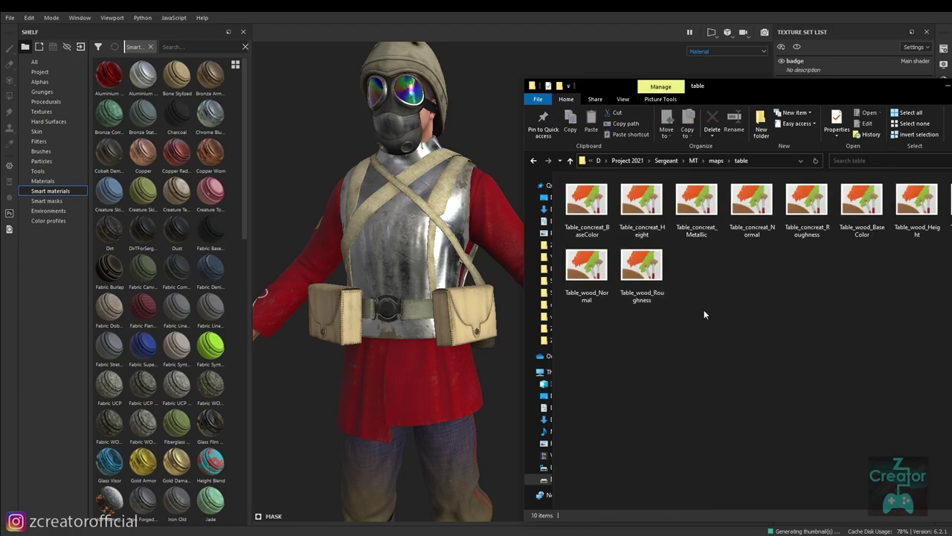
key(alt+Left)
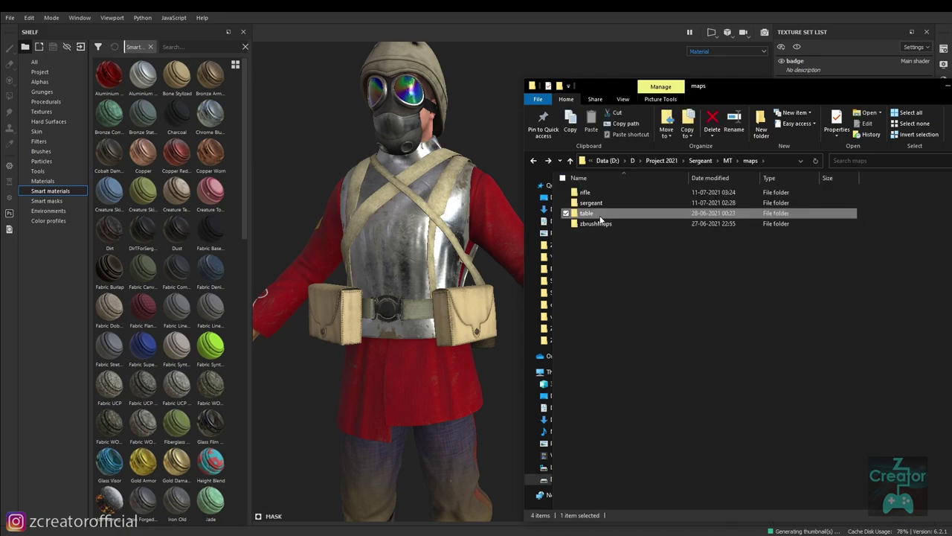
Inspect the zbrushMaps and rifle folders, then go up to the MT folder.
double_click(599, 222)
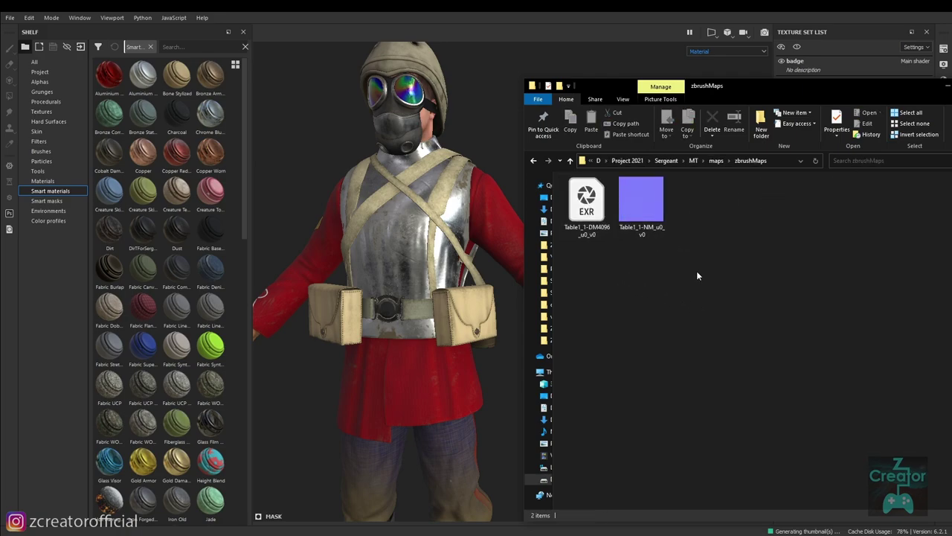
key(alt+Left)
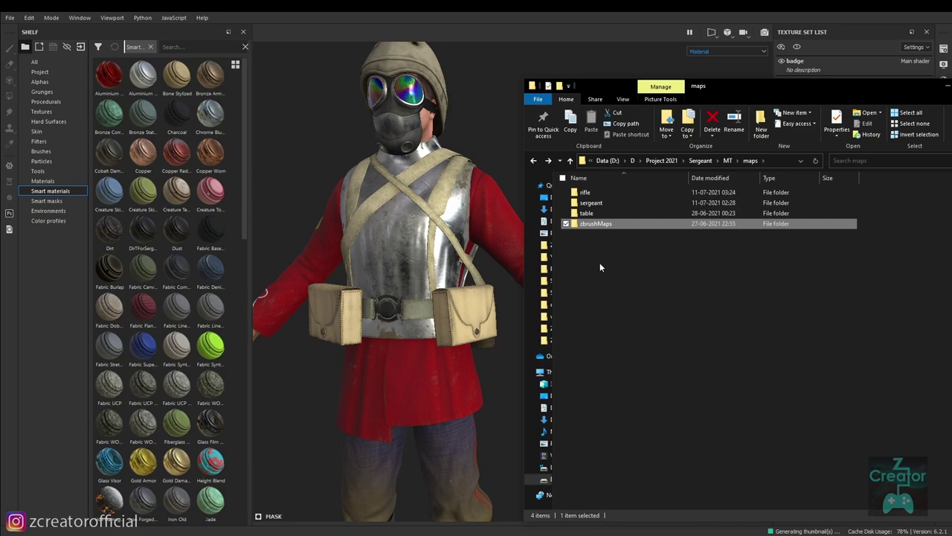
double_click(602, 194)
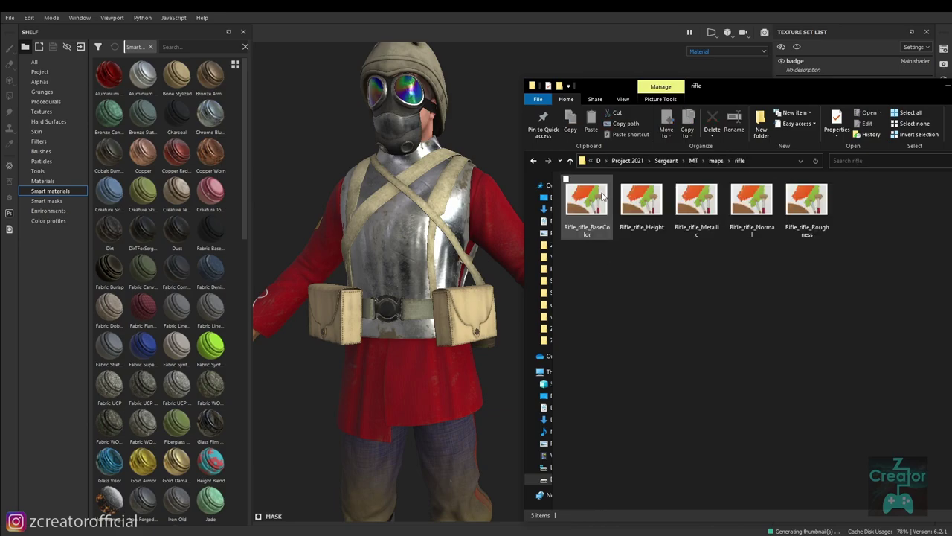
key(alt+Left)
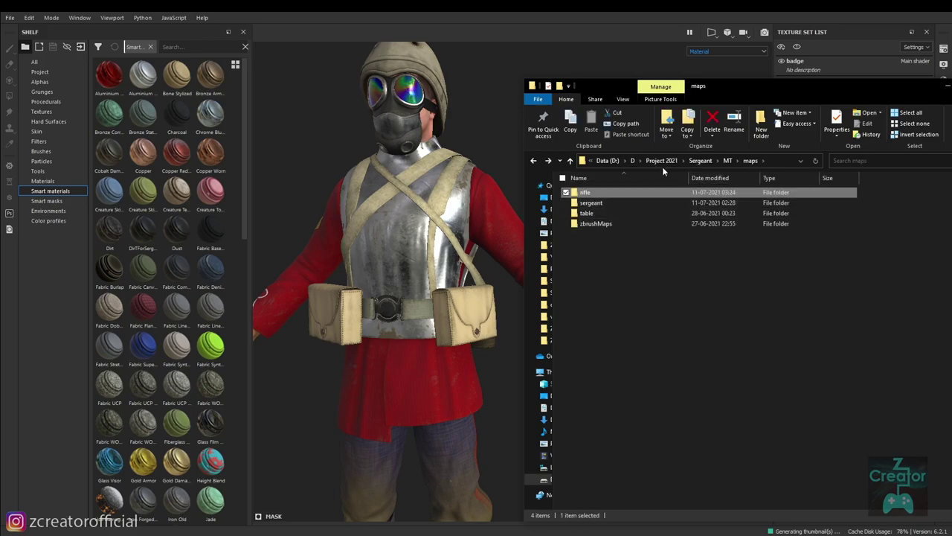
drag(602, 264, 651, 302)
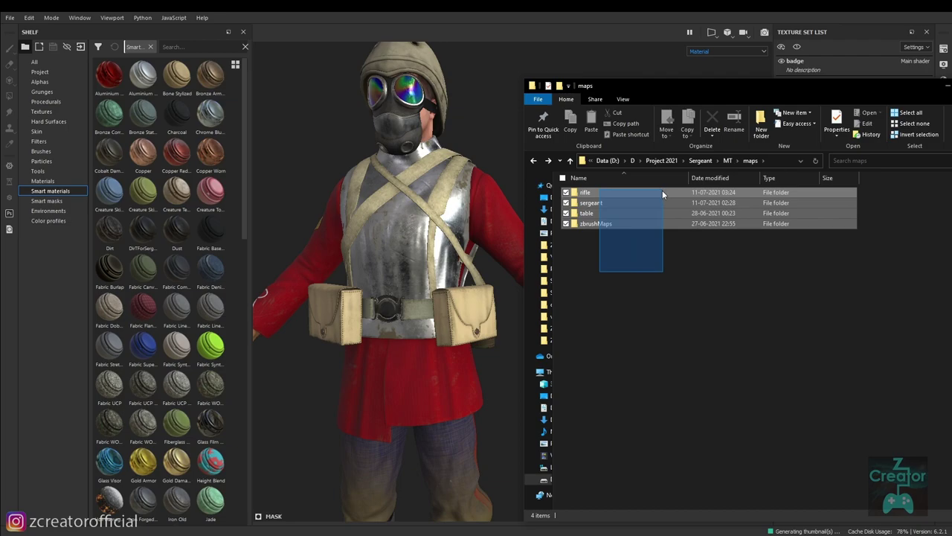
key(alt+Left)
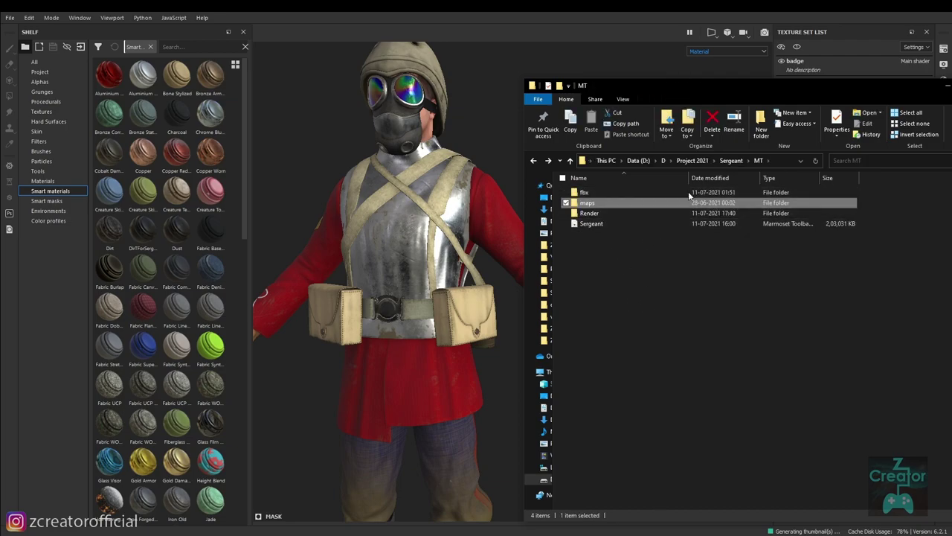
click(677, 278)
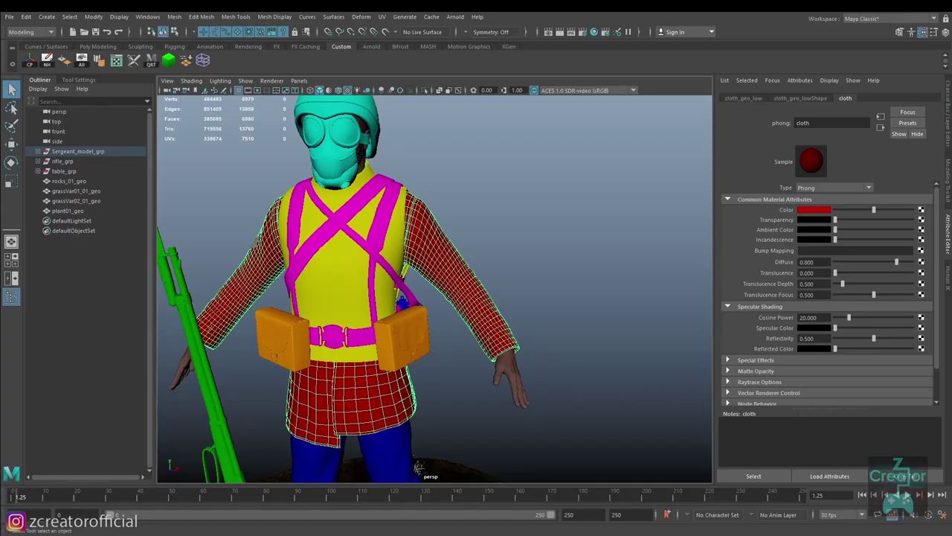
Zoom out, marquee-select and orbit the whole soldier scene, then return to File Explorer.
scroll(down, 3)
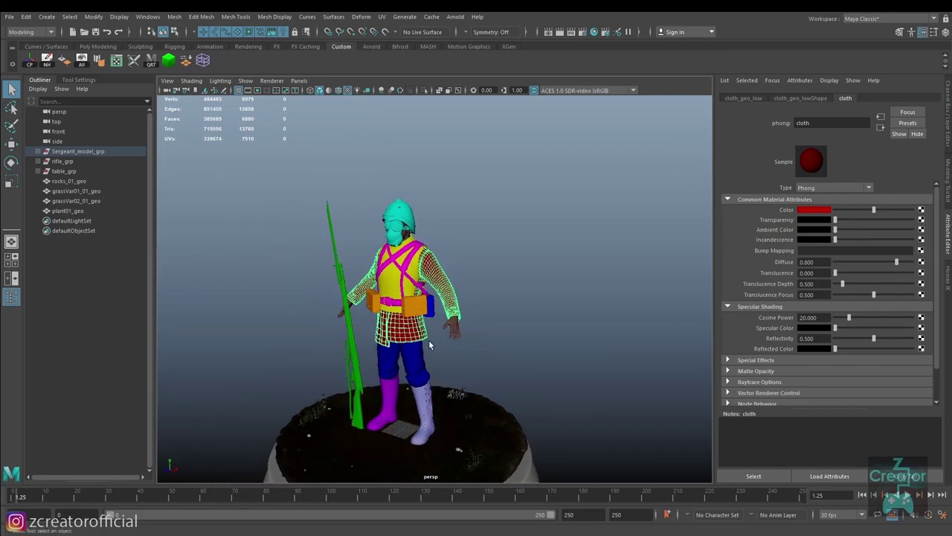
scroll(down, 3)
drag(575, 209, 266, 444)
drag(380, 424, 357, 376)
scroll(down, 3)
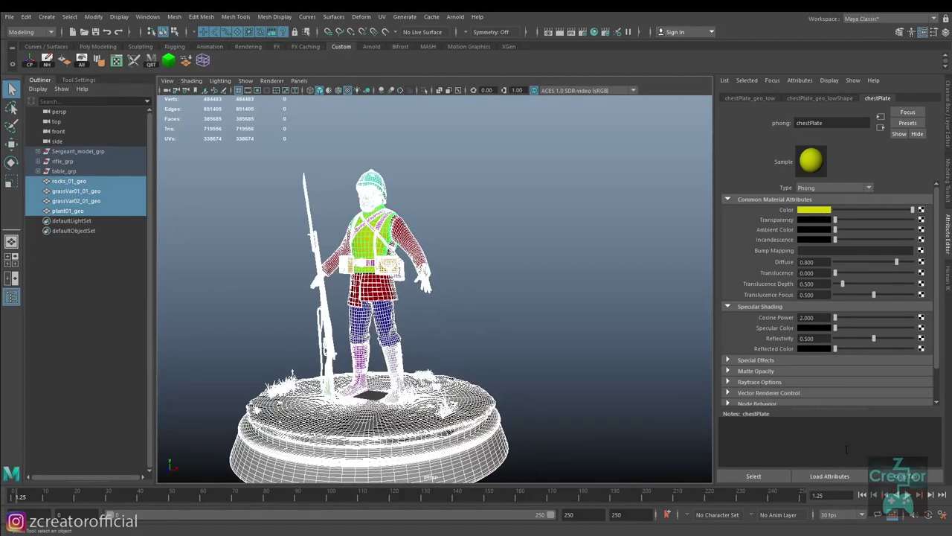
key(alt+Tab)
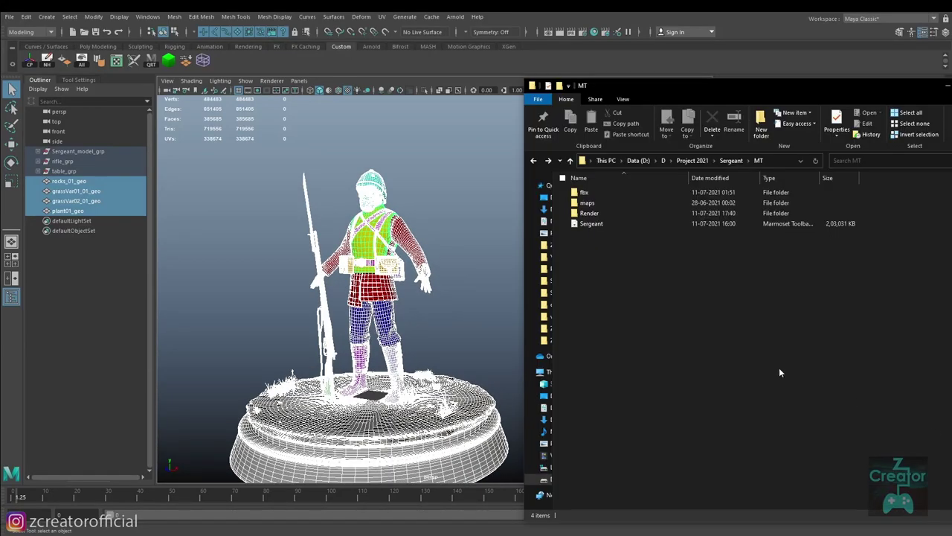
Look through the model and material files in the MT fbx folder.
double_click(602, 194)
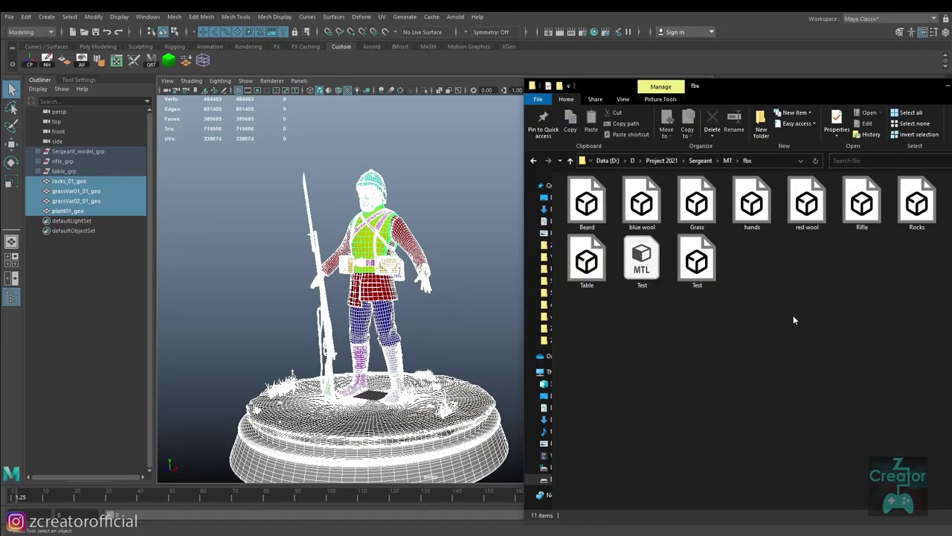
click(590, 215)
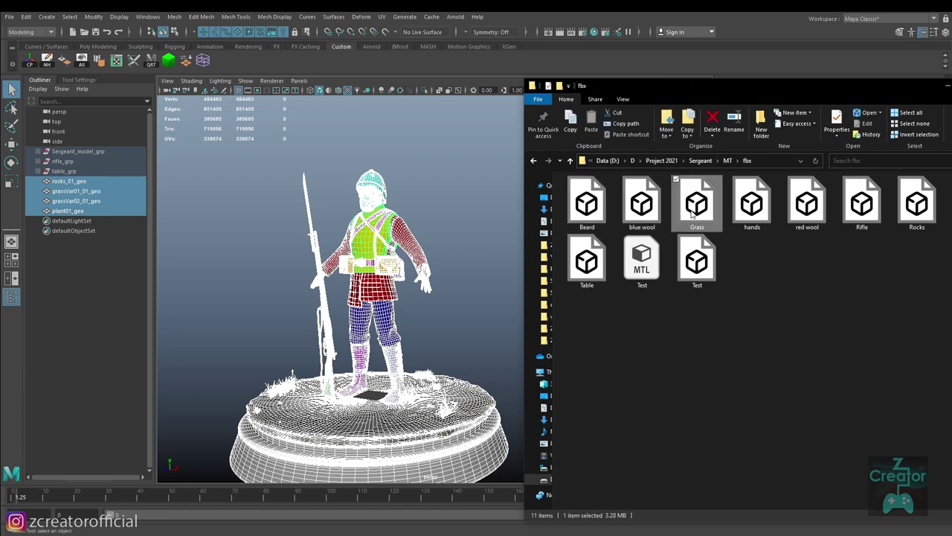
click(807, 208)
click(863, 209)
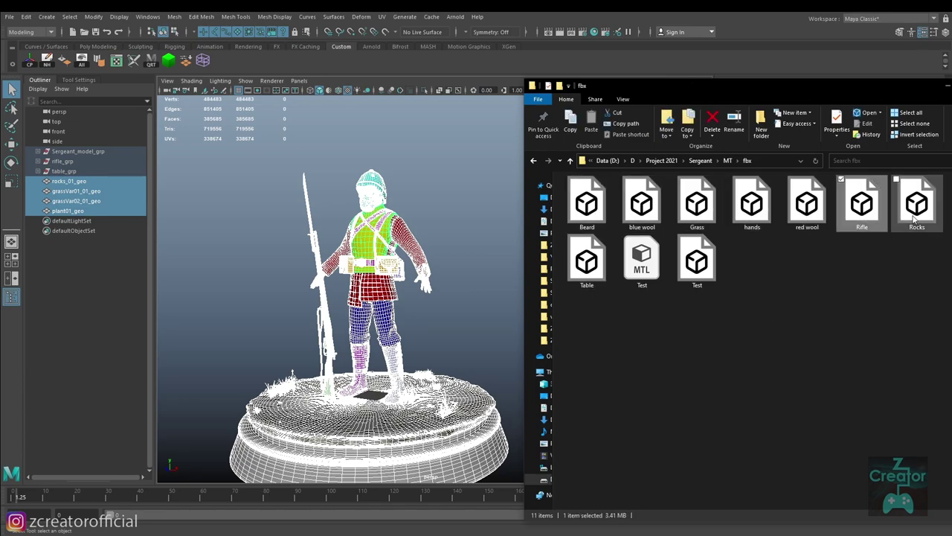
click(642, 260)
click(690, 256)
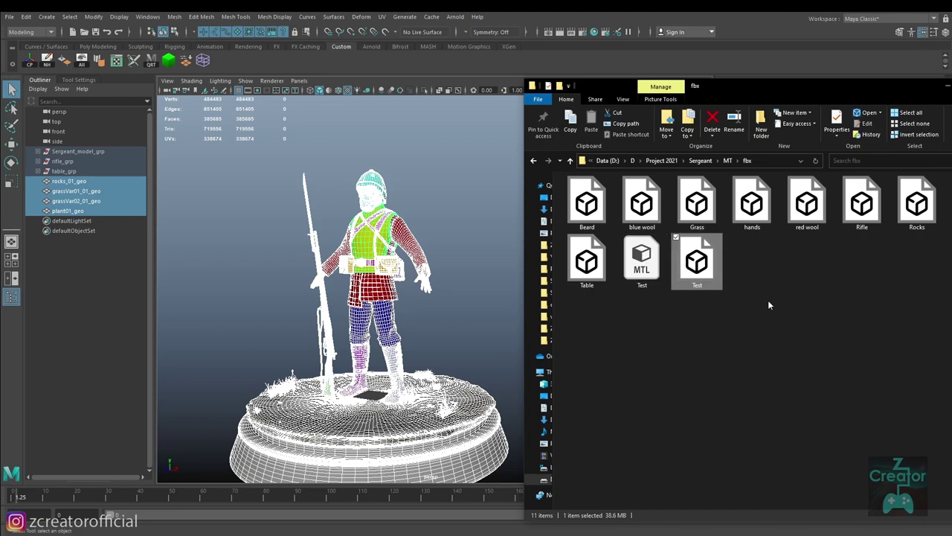
key(alt+Up)
Check the maps and Render folders, then the Sergeant ref reference images.
click(605, 203)
double_click(605, 202)
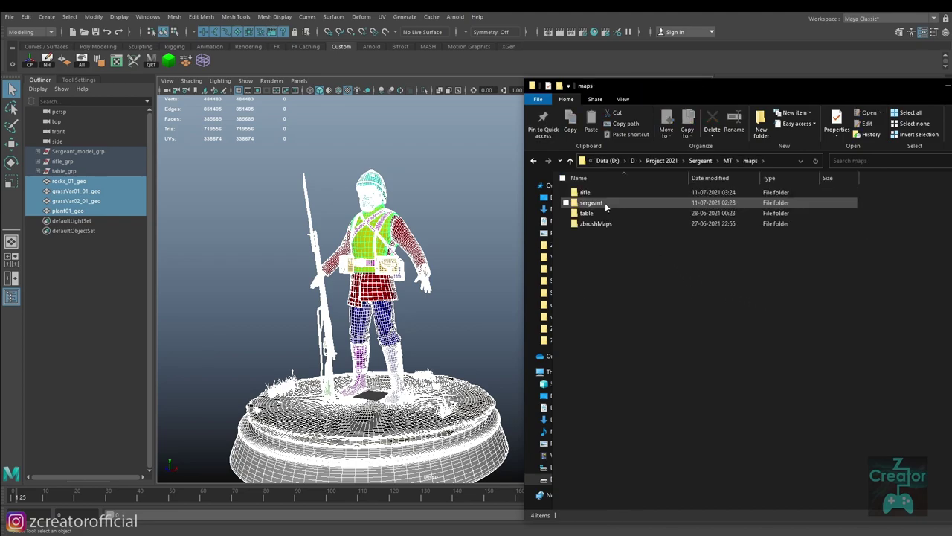
key(alt+Up)
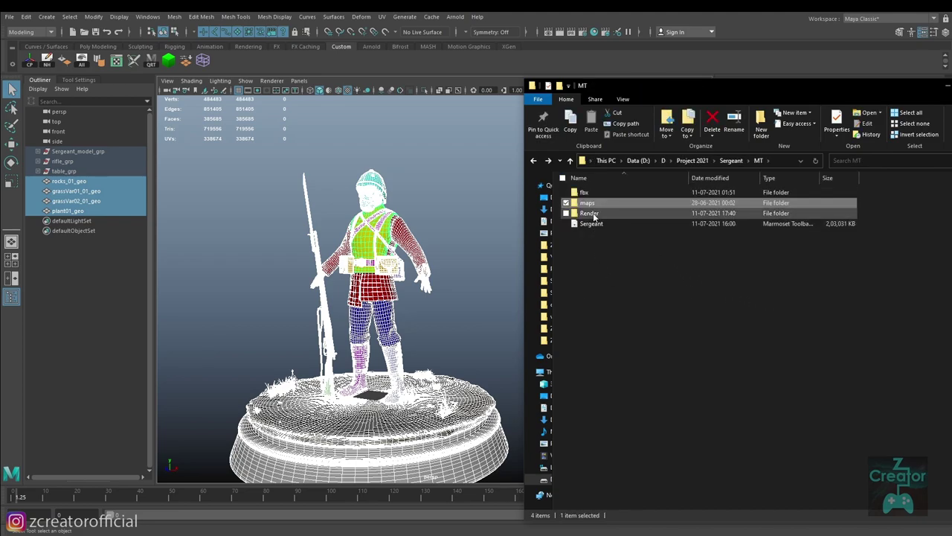
double_click(594, 214)
key(alt+Up)
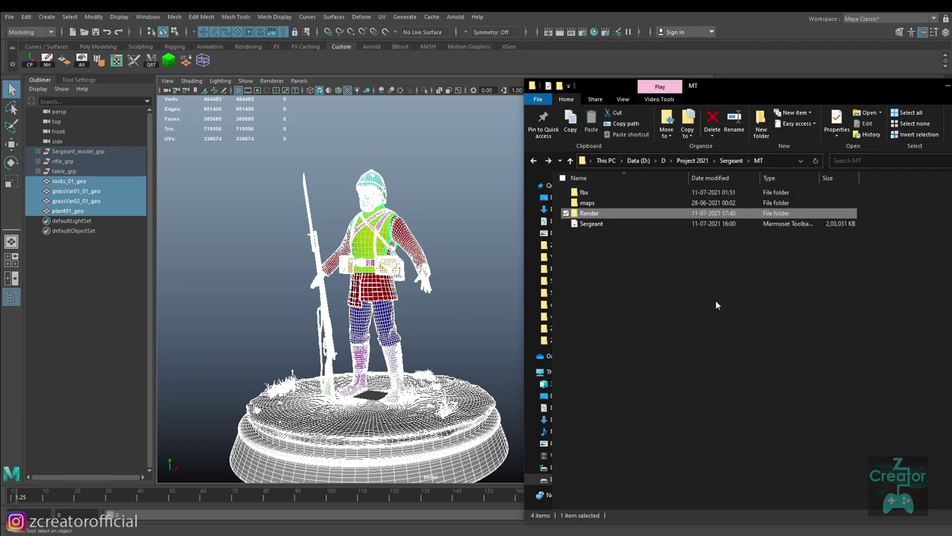
key(alt+Up)
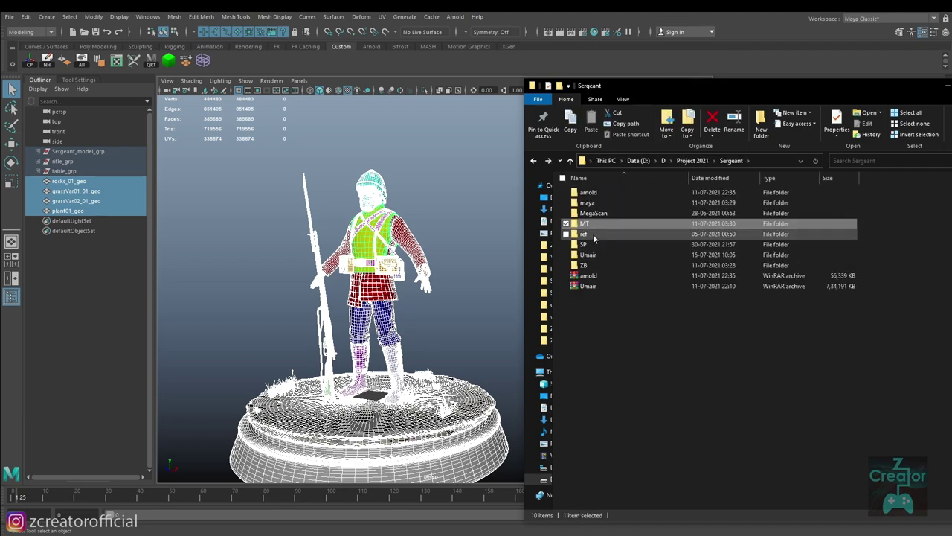
double_click(593, 233)
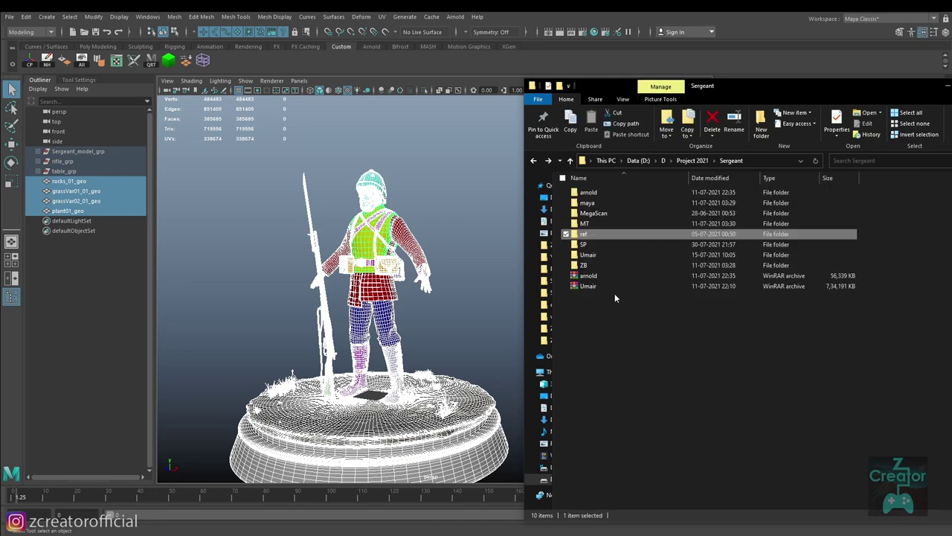
key(alt+Up)
Review SP\fbx and the TIF maps in SP\maps\zbrushmaps, ending in SP\maps.
double_click(593, 246)
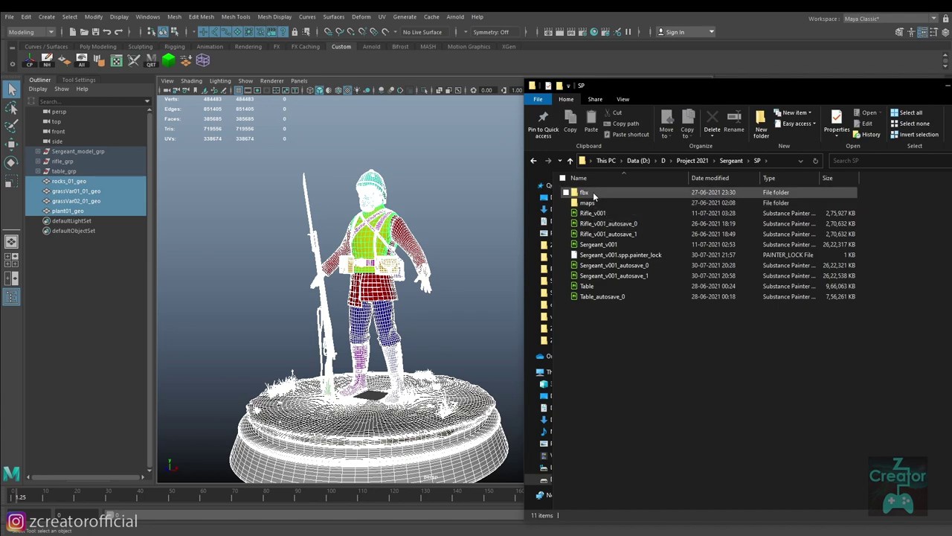
mouse_move(583, 192)
double_click(593, 196)
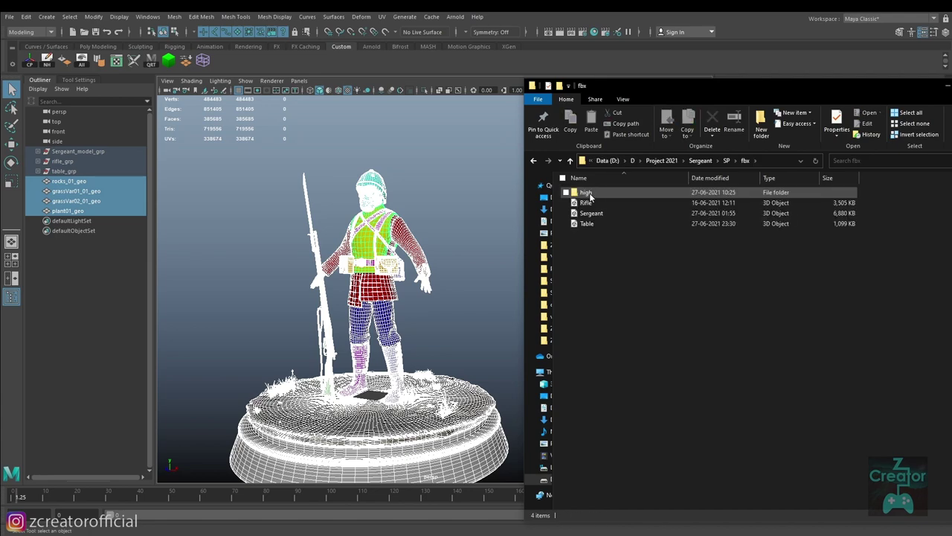
key(alt+Up)
double_click(588, 203)
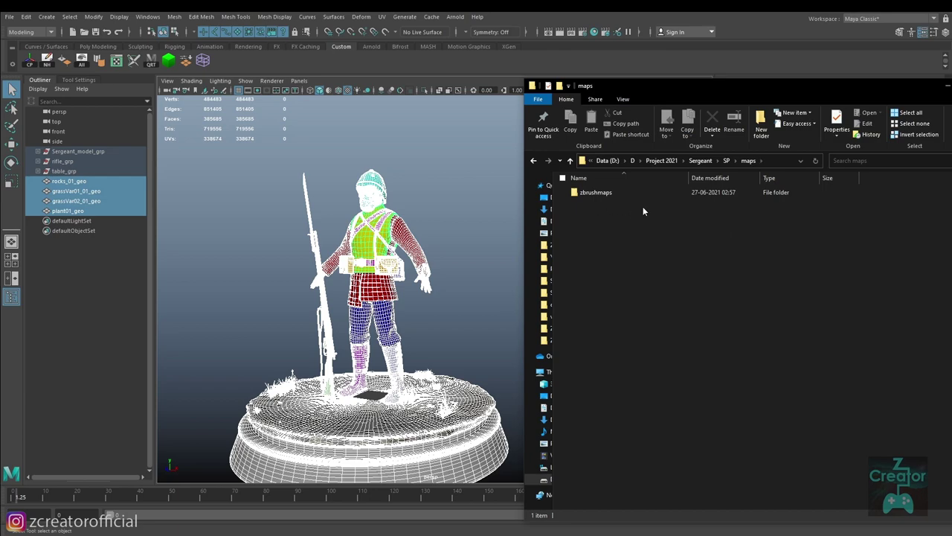
double_click(607, 195)
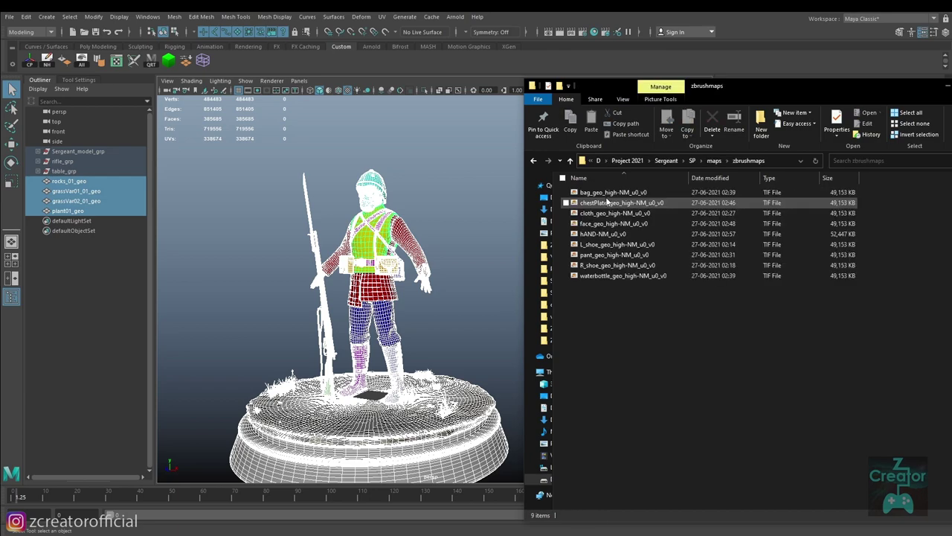
drag(614, 320, 680, 324)
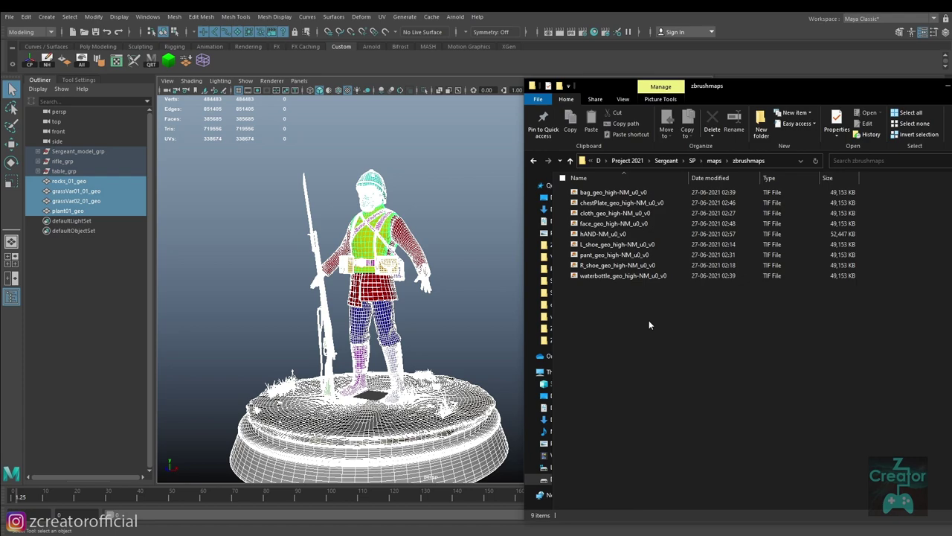
key(BackSpace)
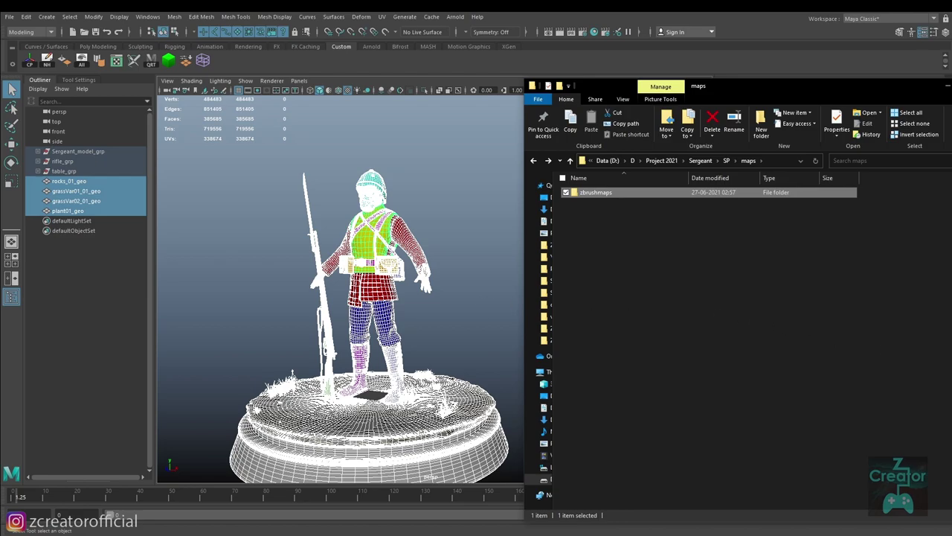
Orbit and zoom around the textured soldier, then open Export Textures with Ctrl+Shift+E.
drag(629, 369, 595, 320)
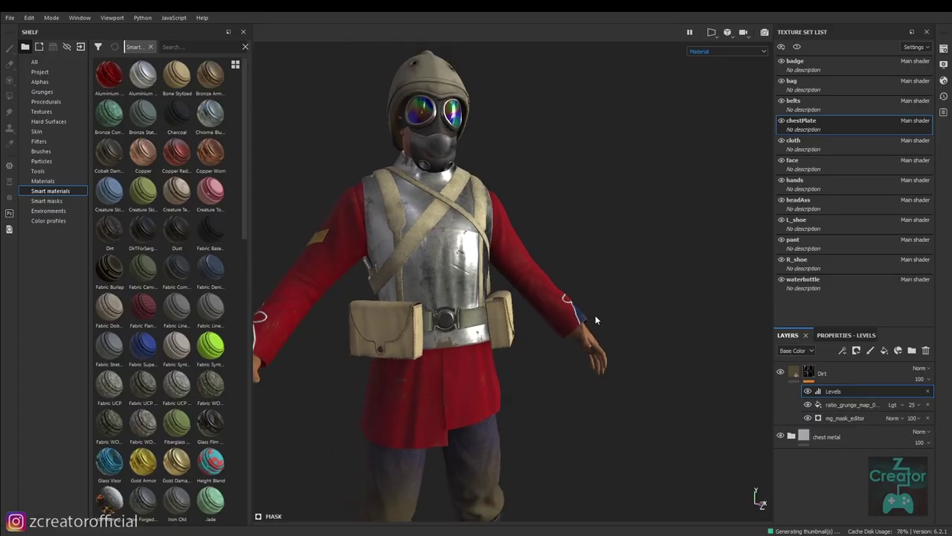
scroll(down, 3)
scroll(down, 3)
scroll(down, 3)
scroll(down, 3)
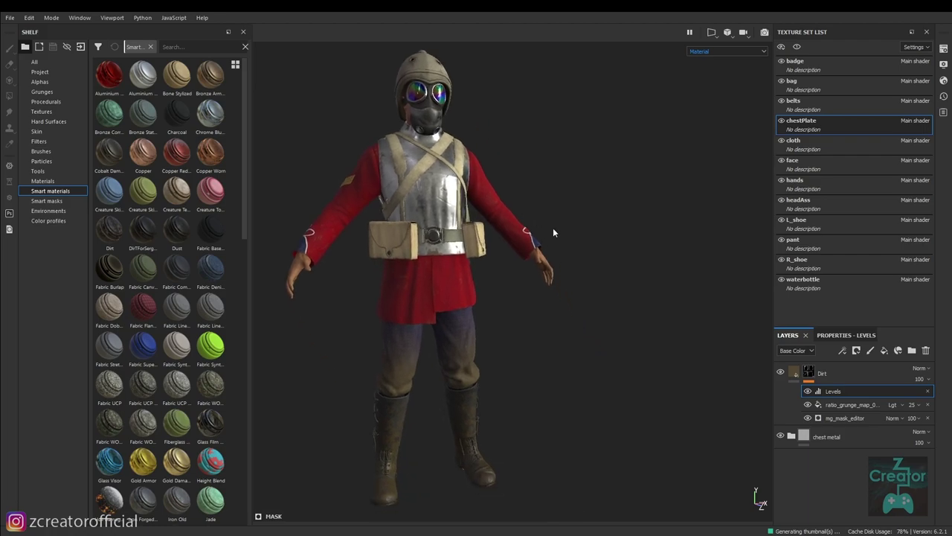
drag(553, 233, 518, 278)
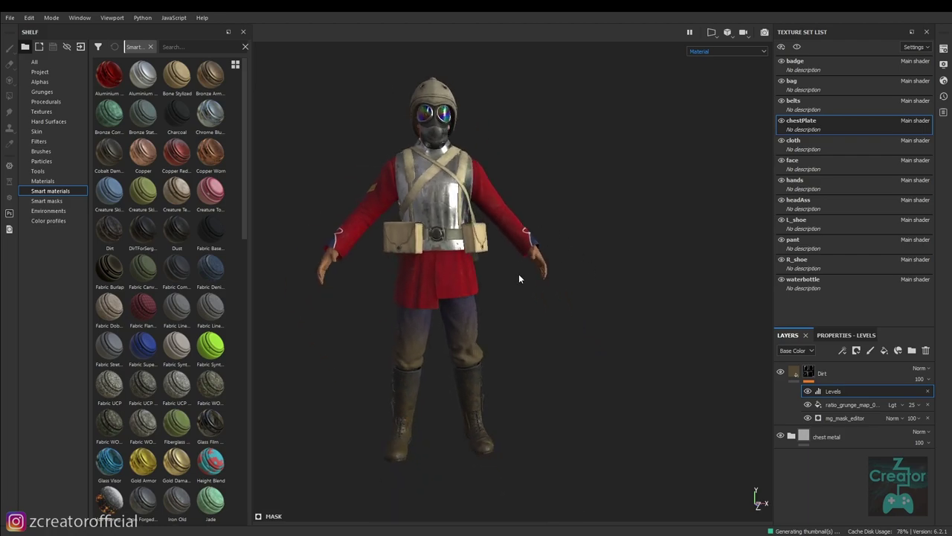
drag(503, 328, 559, 373)
key(ctrl+shift)
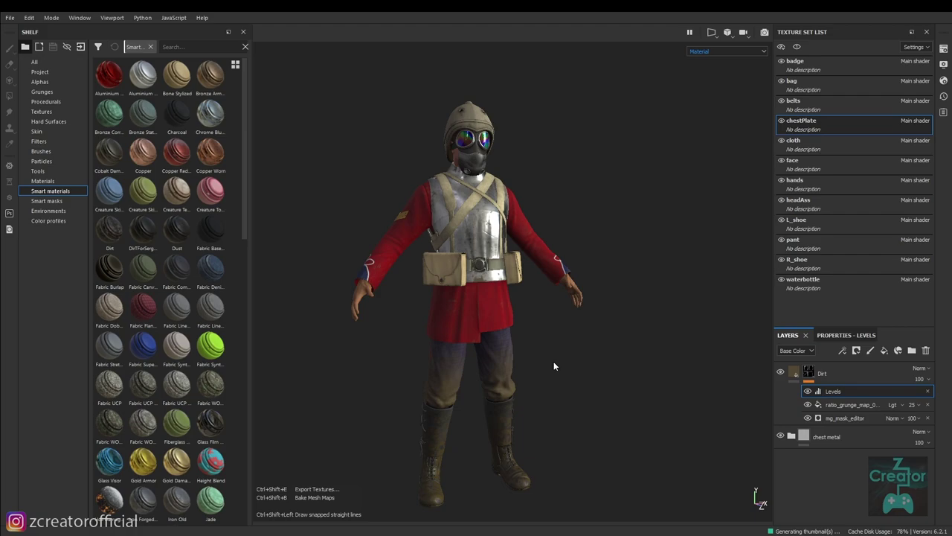
key(ctrl+shift+e)
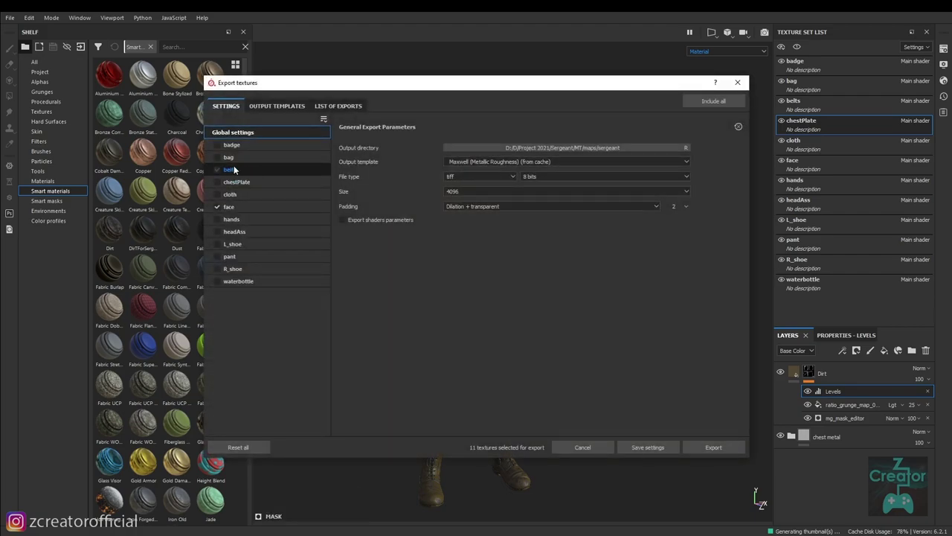
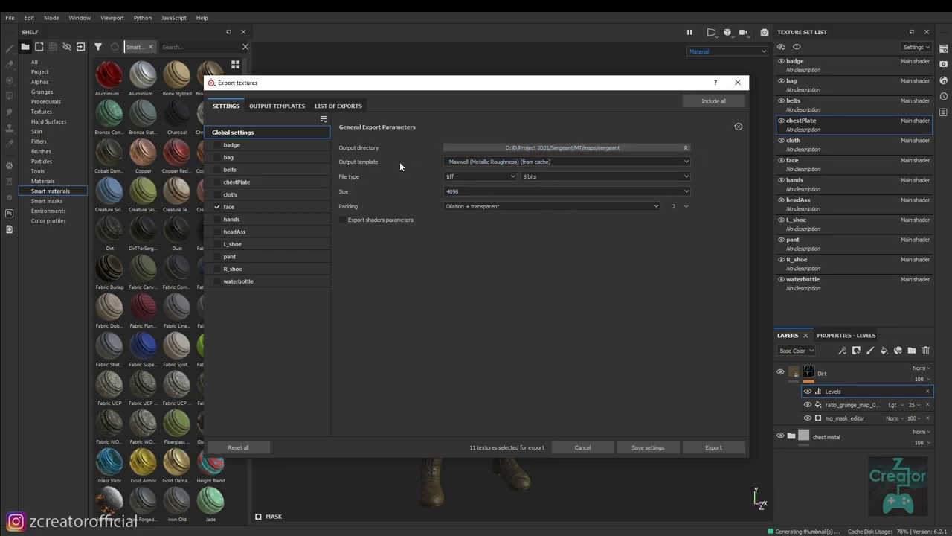
Choose PBR Metallic Roughness as the export output template.
click(470, 163)
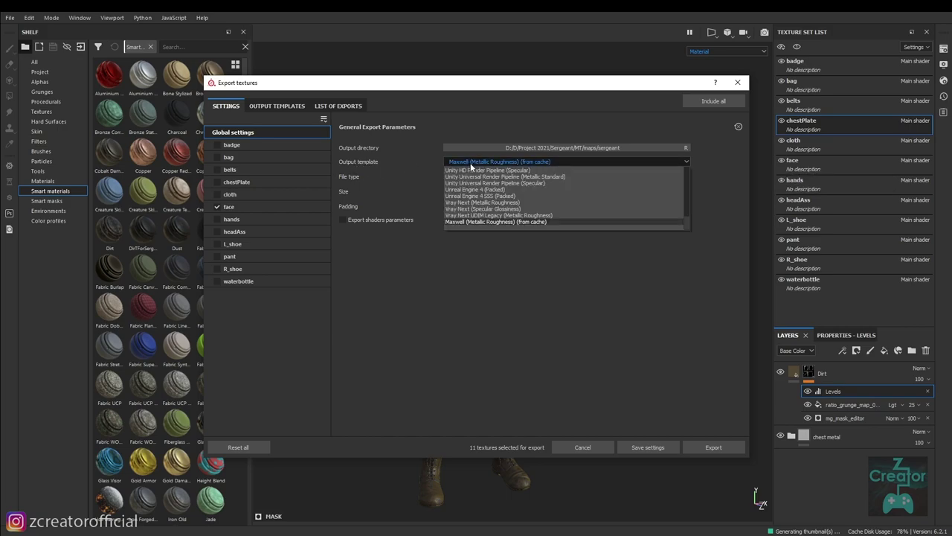
scroll(up, 3)
scroll(up, 3)
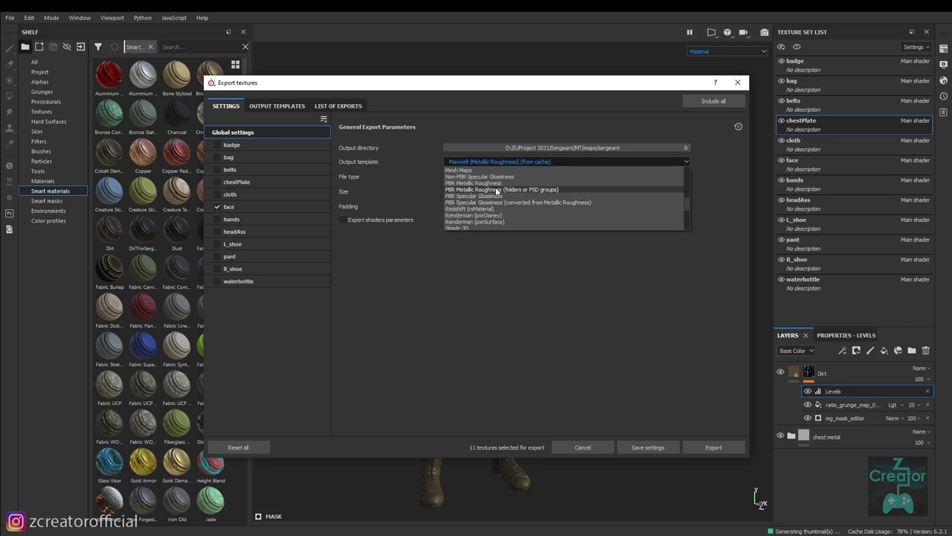
scroll(up, 3)
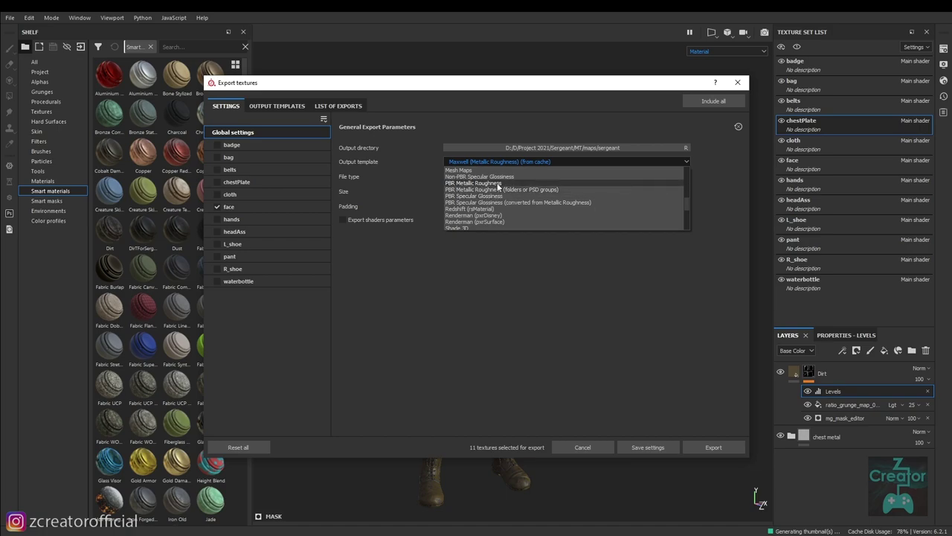
click(496, 183)
Keep tiff file type and 4096 size, cancel the export, and select the soldier model.
click(490, 178)
click(490, 178)
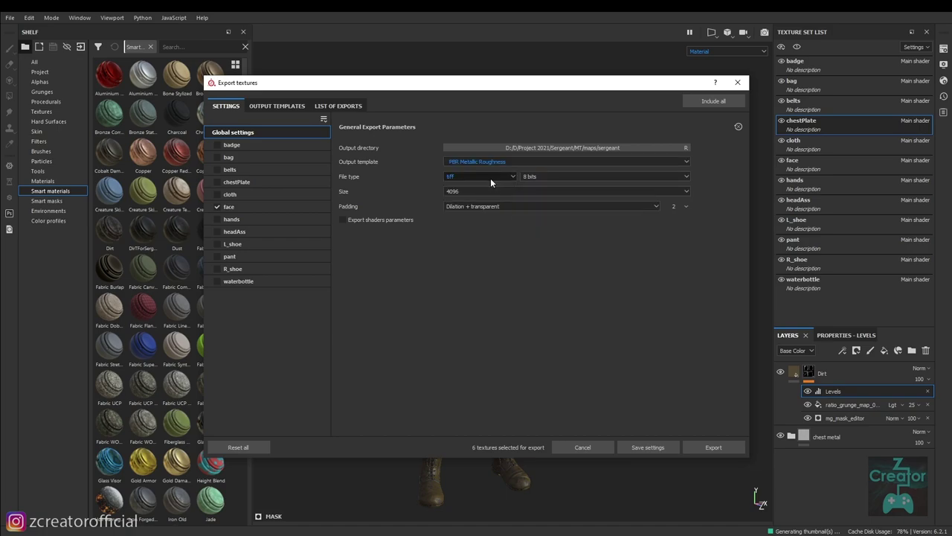
click(501, 188)
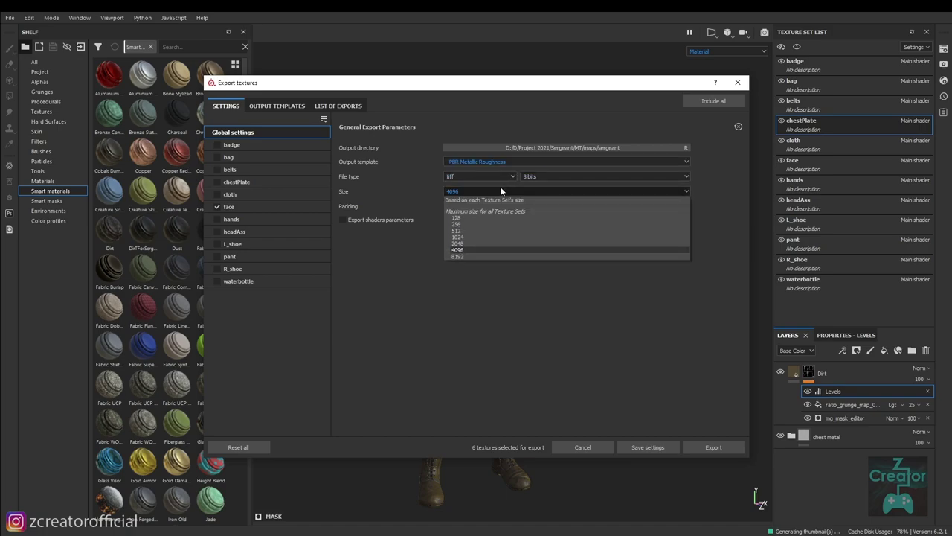
click(500, 187)
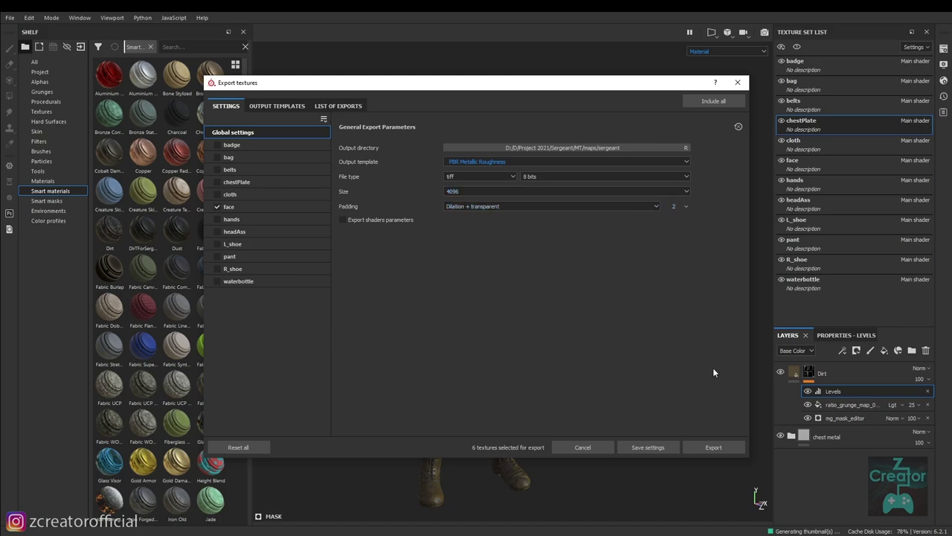
click(596, 447)
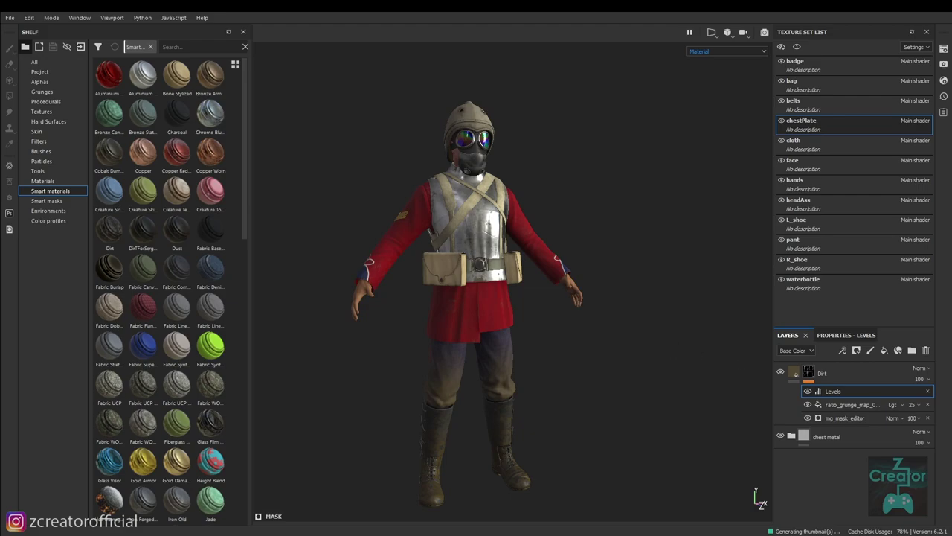
click(410, 253)
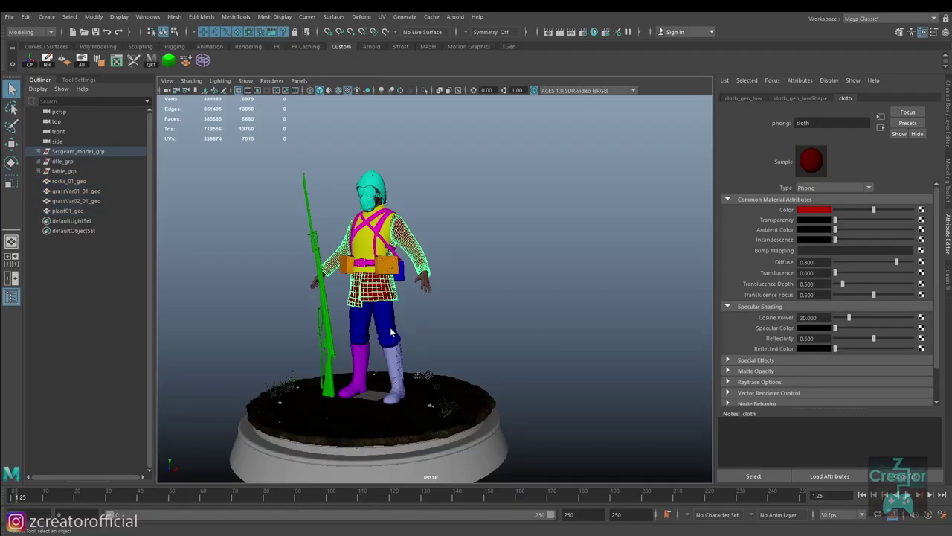
Open the trousers mesh in a maximised UV Editor zoomed on the crotch area.
click(390, 333)
click(116, 61)
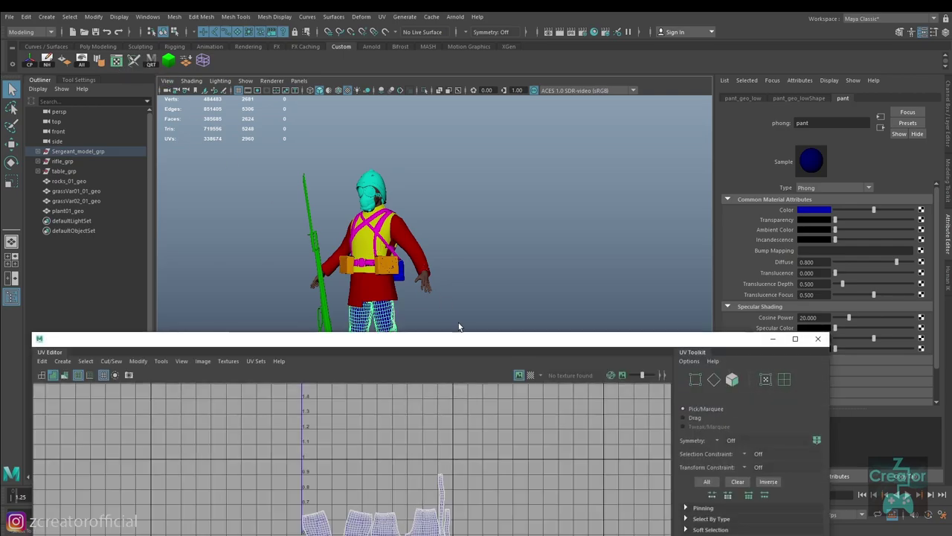
drag(458, 327, 491, 71)
scroll(up, 3)
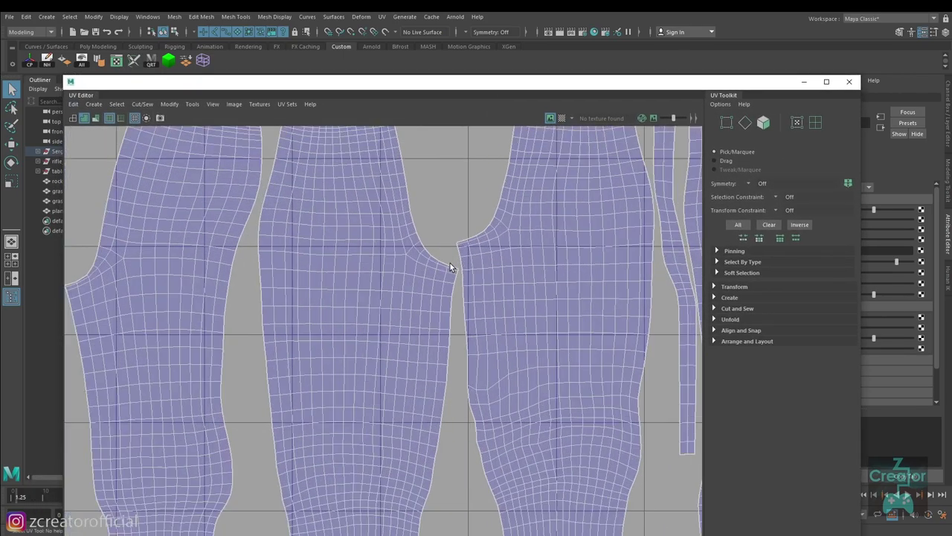
scroll(up, 3)
scroll(up, 3)
In edge mode, select the crotch seam and shell border edges of the pant shells.
key(F10)
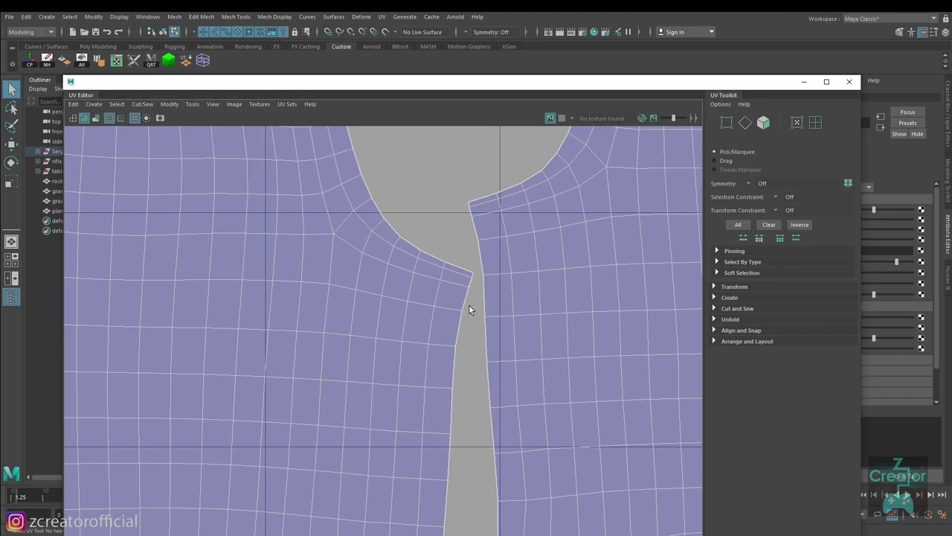
click(454, 305)
click(475, 293)
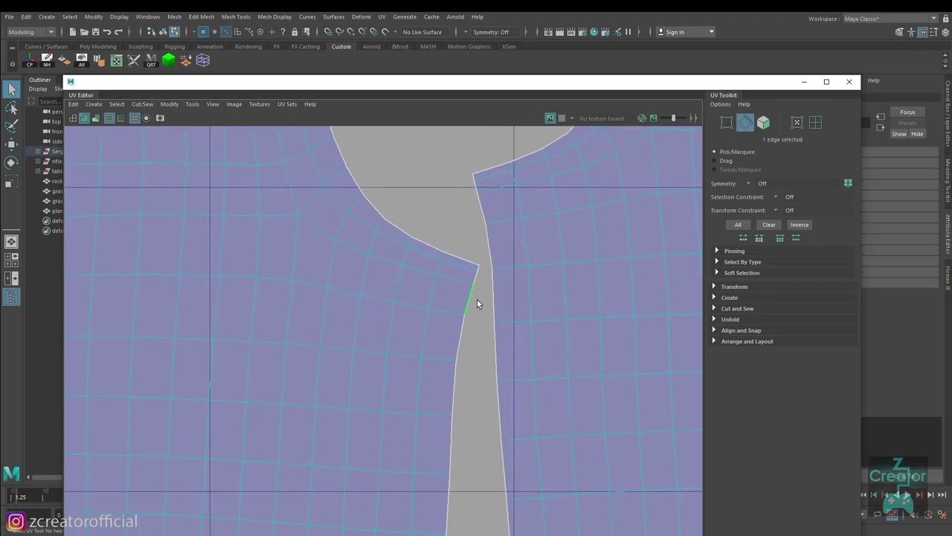
click(476, 260)
click(476, 273)
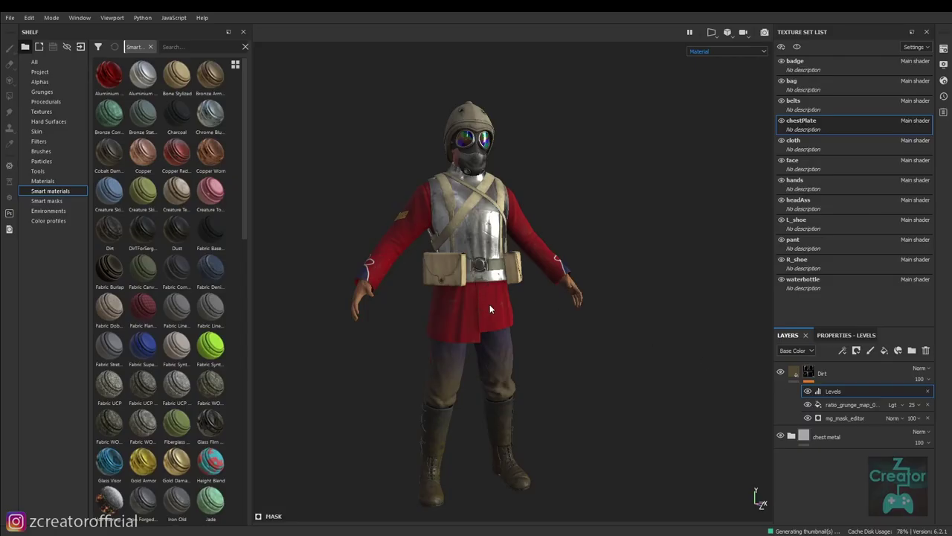
Reopen Export Textures with Ctrl+Shift+E and test padding dilation widths of 0 and 7.
key(ctrl+shift+e)
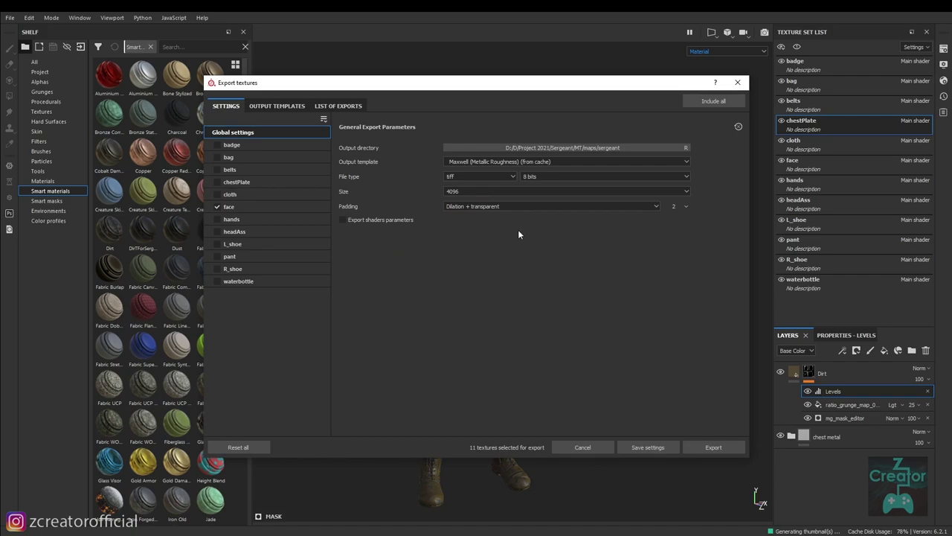
click(677, 207)
drag(668, 228, 651, 224)
click(684, 208)
drag(668, 226, 668, 225)
Close the export settings, hide 'shoes Dirt copy 1', and isolate the L_shoe boot to view its buckles.
click(737, 82)
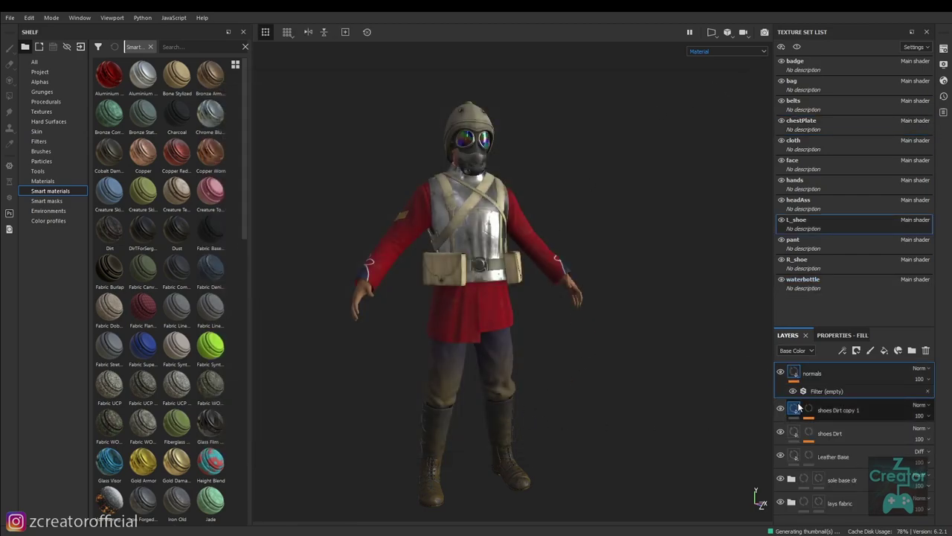
click(781, 409)
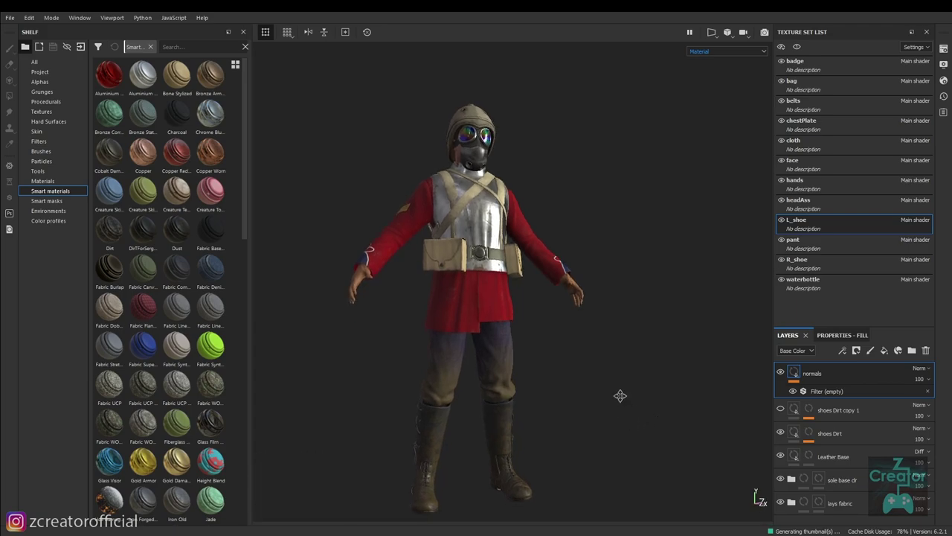
key(alt+q)
drag(606, 378, 765, 439)
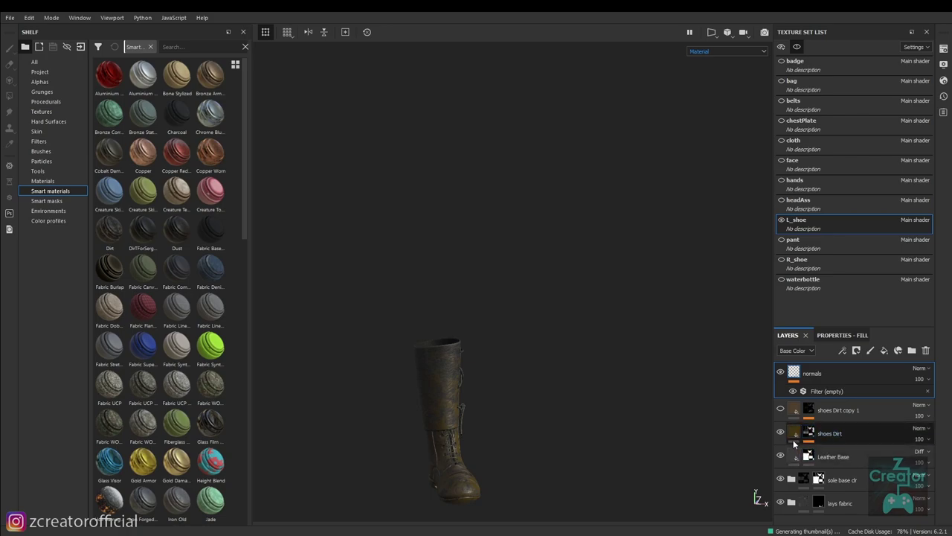
drag(692, 435, 571, 406)
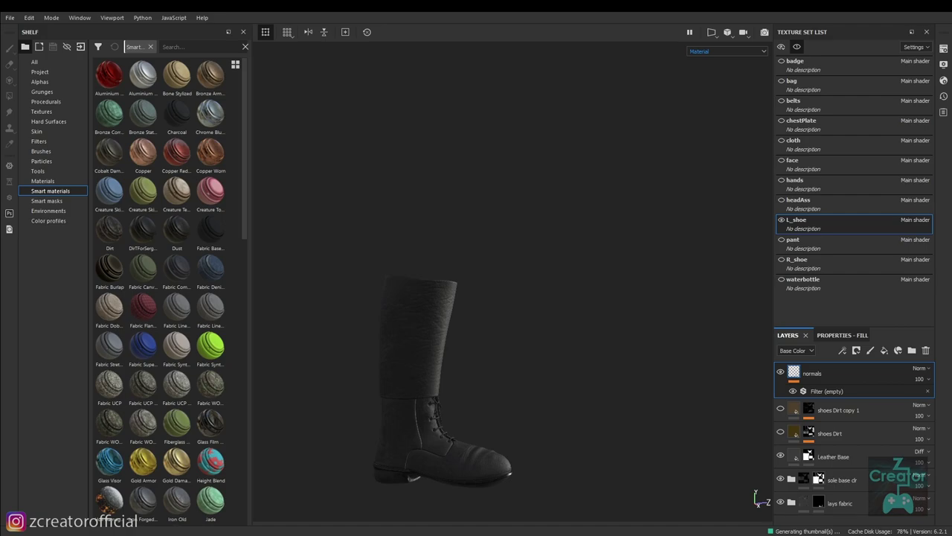
Glance at the maps folder, then return to Painter and toggle L_shoe isolation with Alt+Q.
key(alt+Tab)
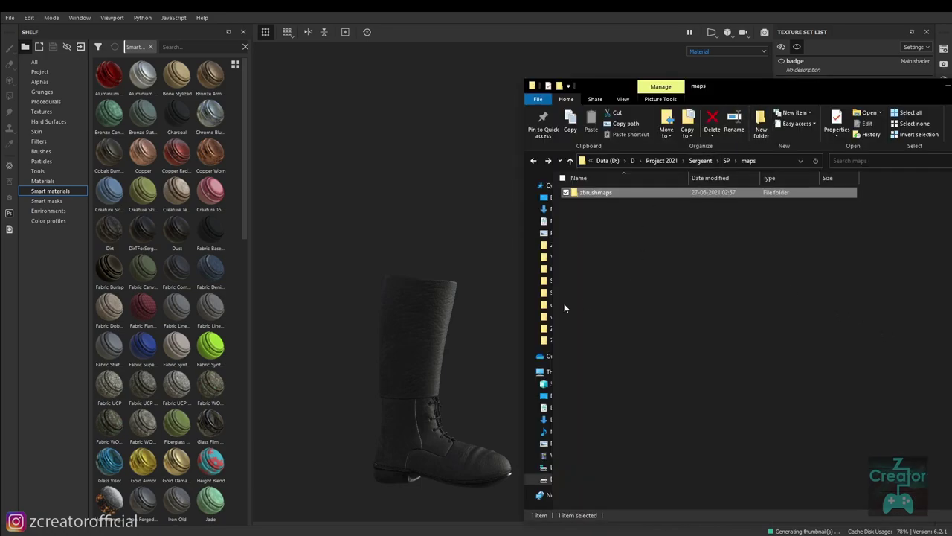
click(482, 302)
drag(401, 321, 525, 393)
key(alt+q)
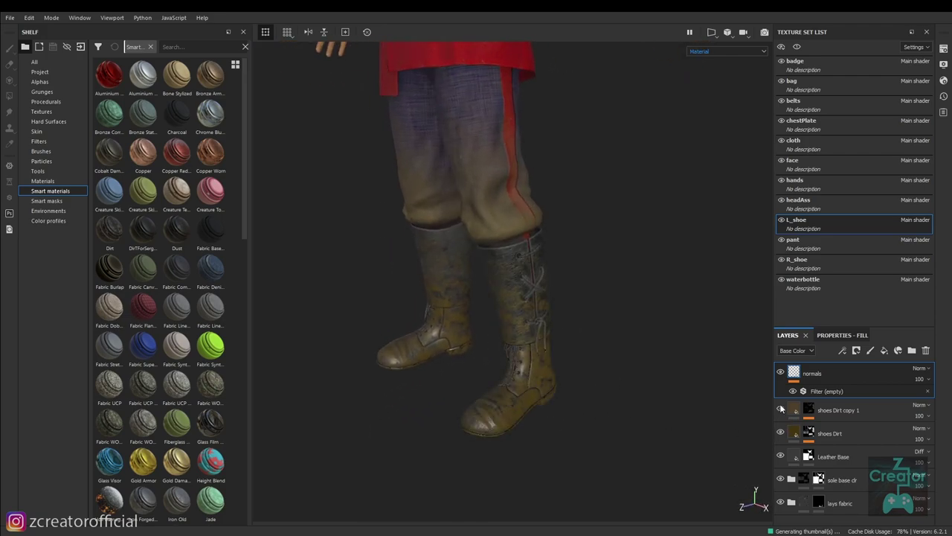
key(alt+q)
key(alt+q)
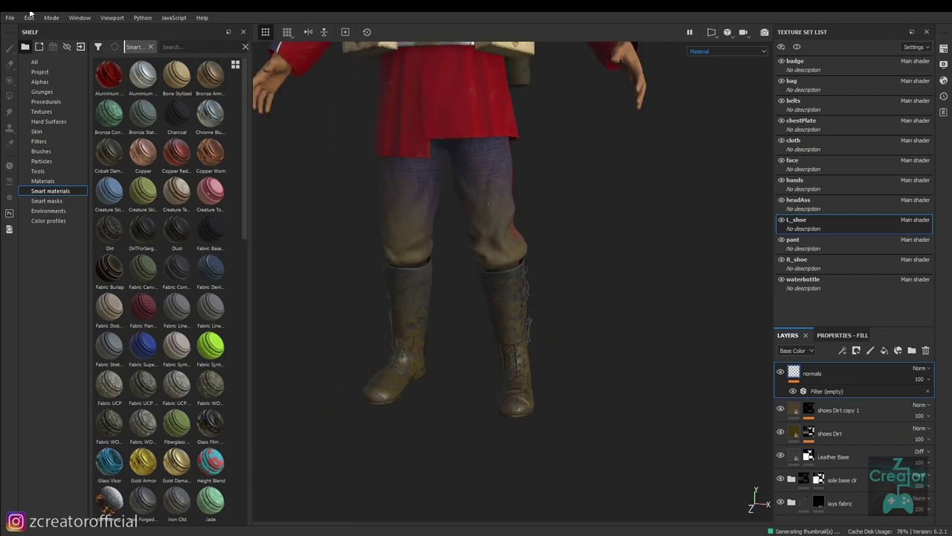
Open the recent Rifle_v001 project, discarding unsaved sergeant changes, and pan the rifle into view.
click(10, 17)
mouse_move(29, 49)
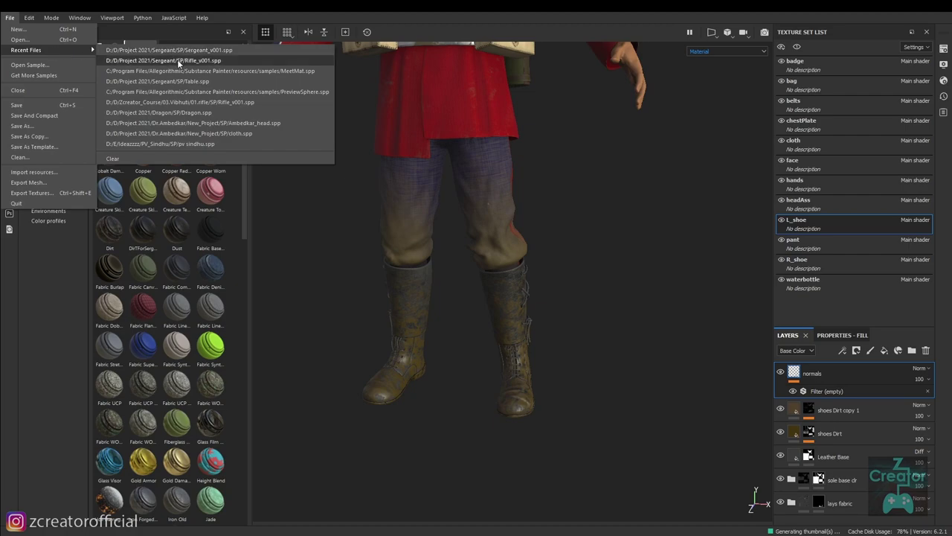
click(179, 59)
click(459, 287)
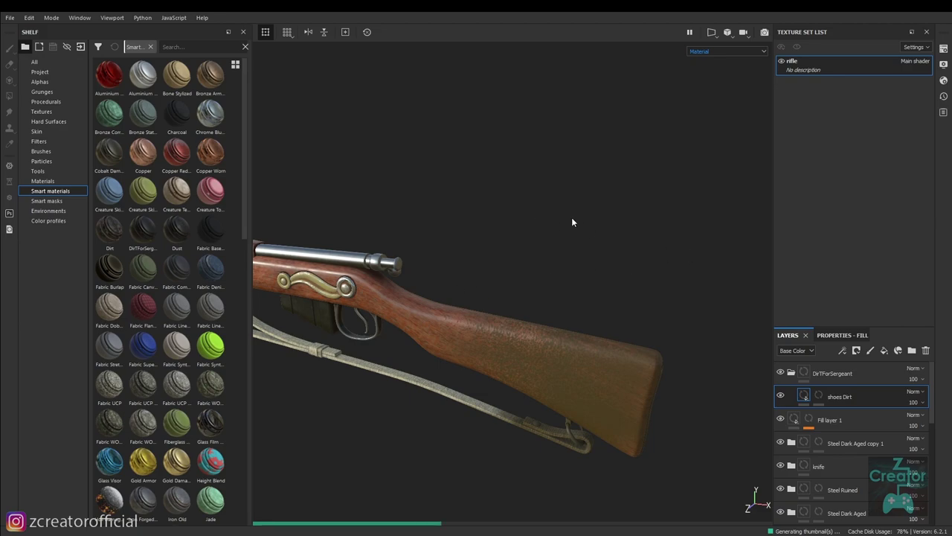
scroll(down, 3)
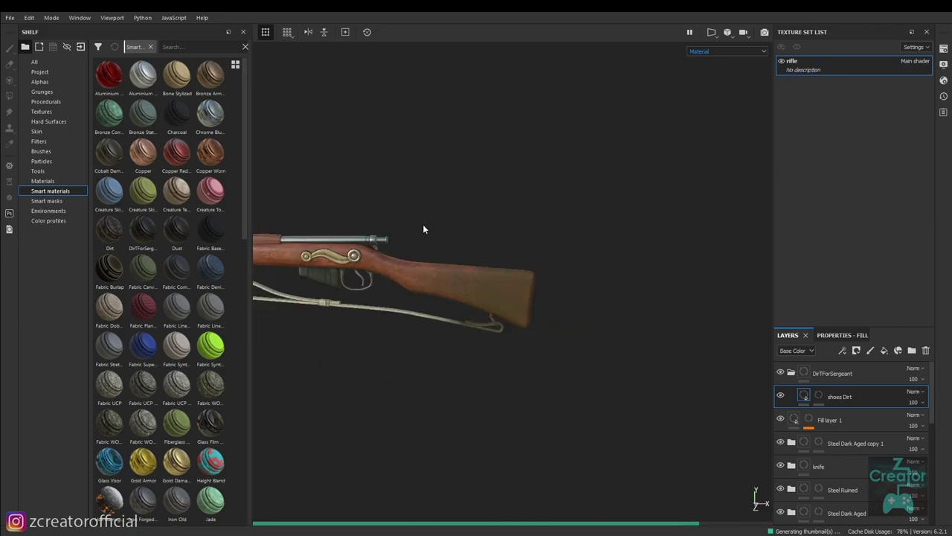
drag(423, 229, 500, 225)
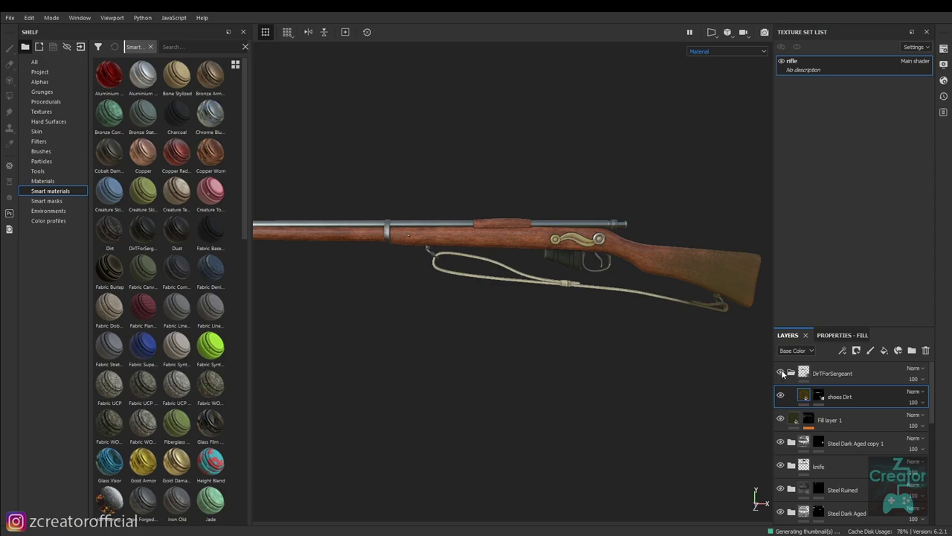
Toggle the DirTForSergeant folder's visibility and orbit to the rifle's bayonet end.
click(781, 372)
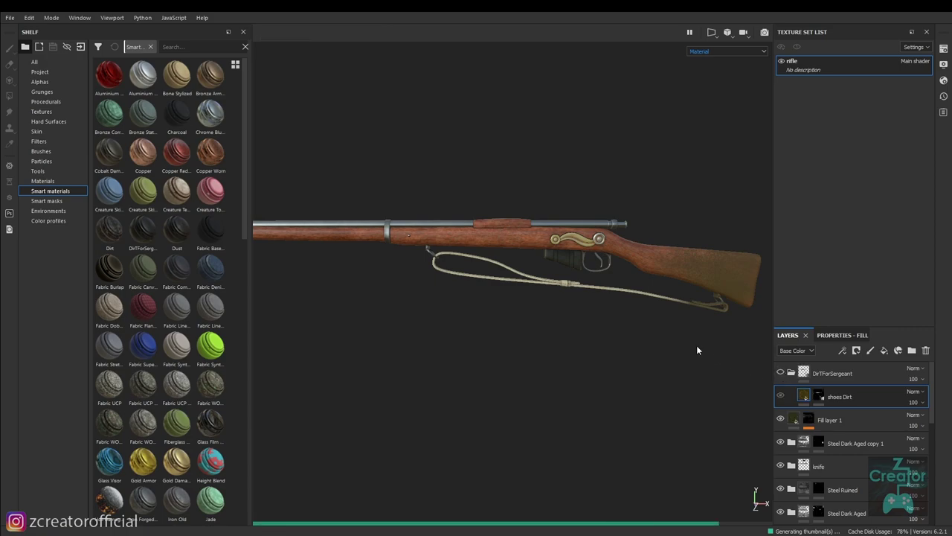
drag(680, 340, 634, 359)
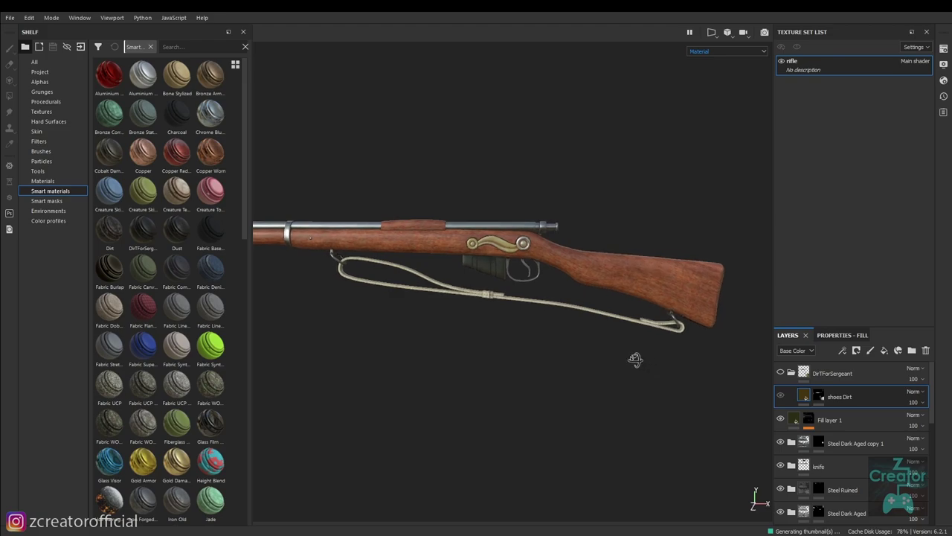
drag(634, 360, 566, 323)
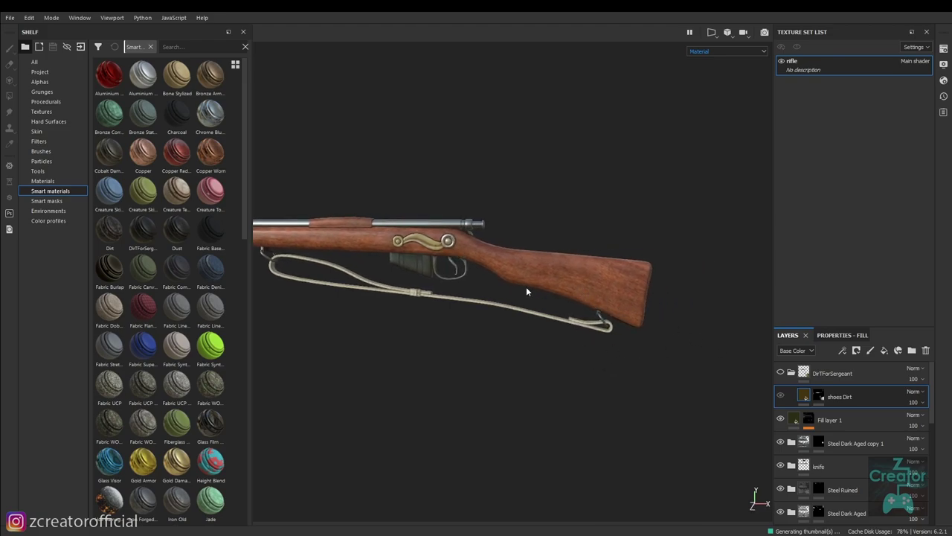
drag(527, 291, 568, 278)
drag(475, 262, 529, 291)
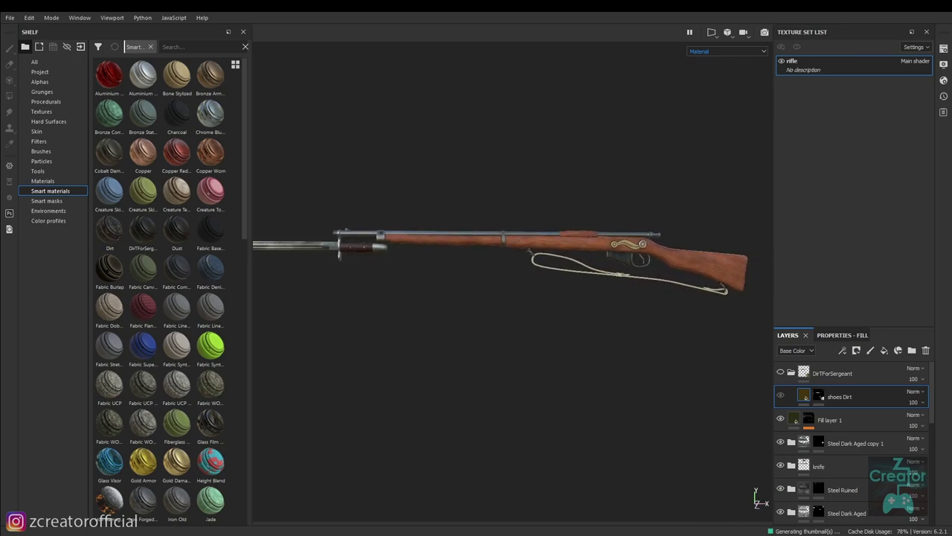
Close the UV editing window and pan the view over the soldier's legs.
scroll(down, 3)
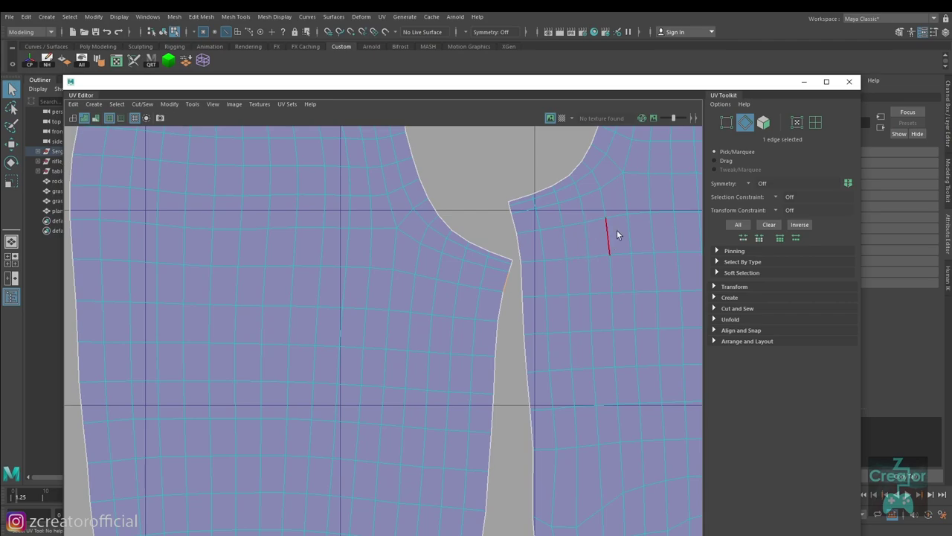
click(850, 82)
scroll(down, 3)
scroll(up, 3)
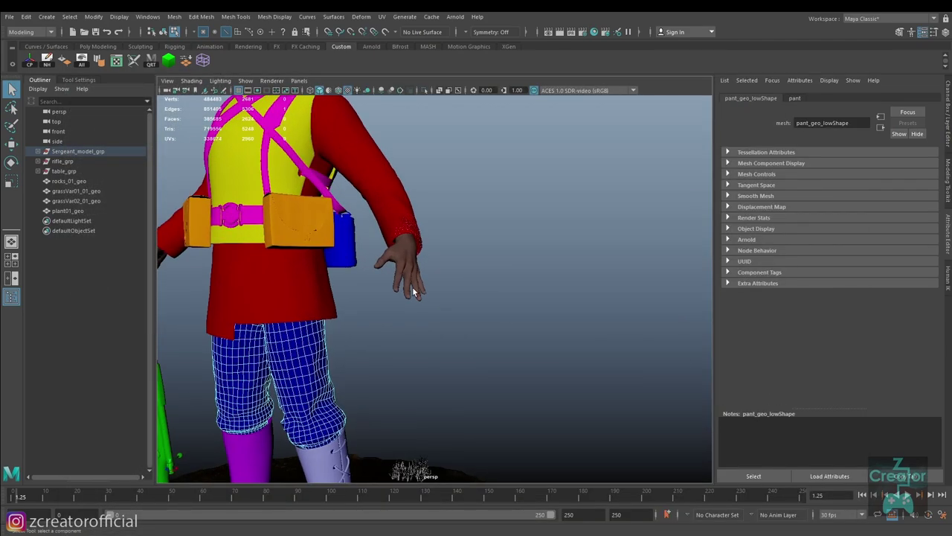
drag(397, 362, 610, 280)
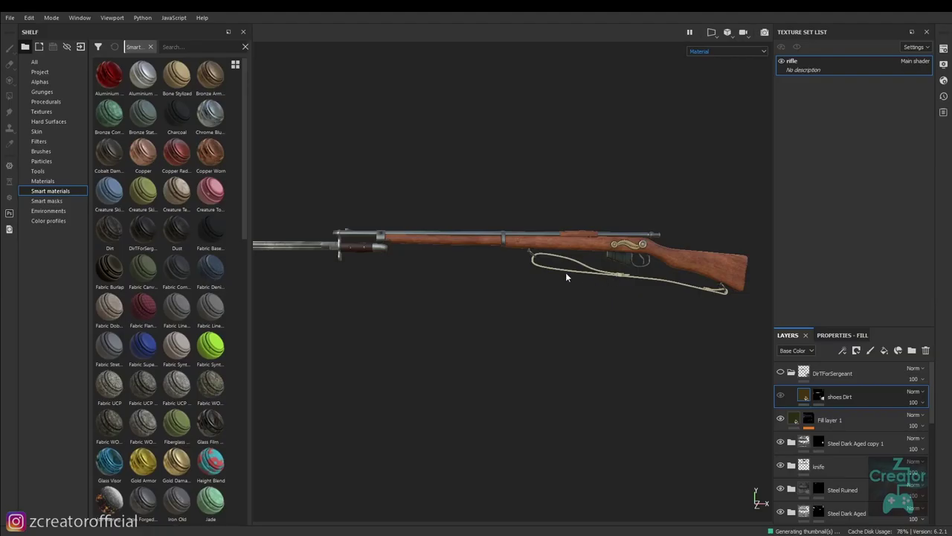
Look along the rifle from the wooden stock to a close view of the bayonet and muzzle.
drag(565, 272, 623, 302)
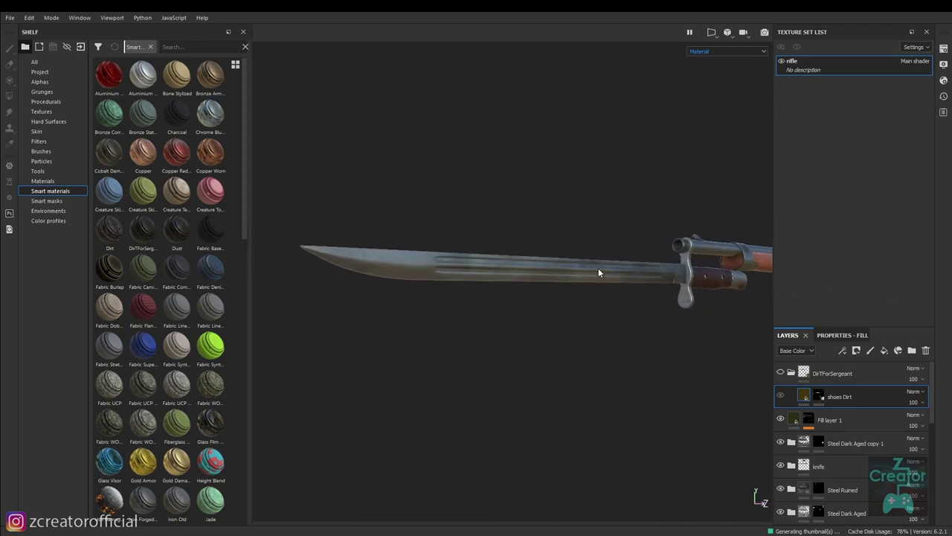
scroll(up, 3)
scroll(up, 3)
drag(647, 328, 541, 328)
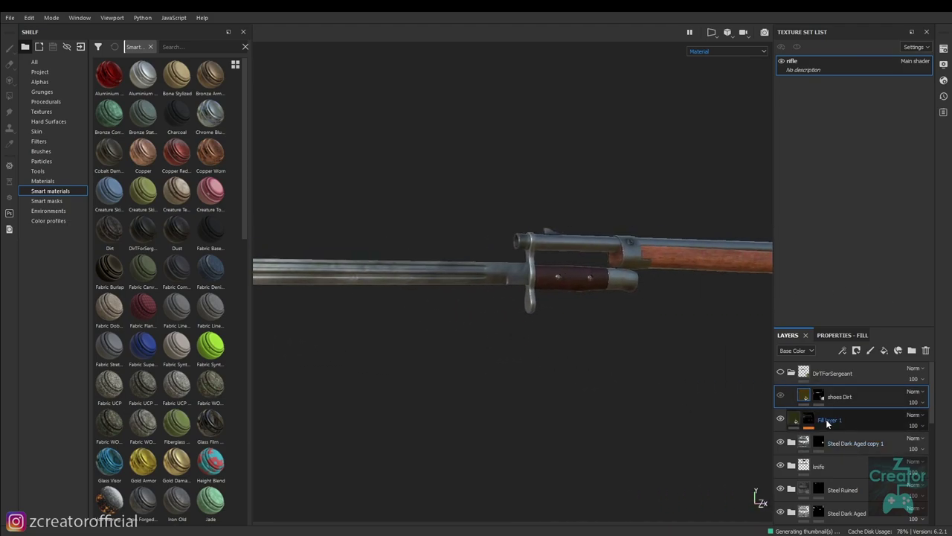
scroll(down, 3)
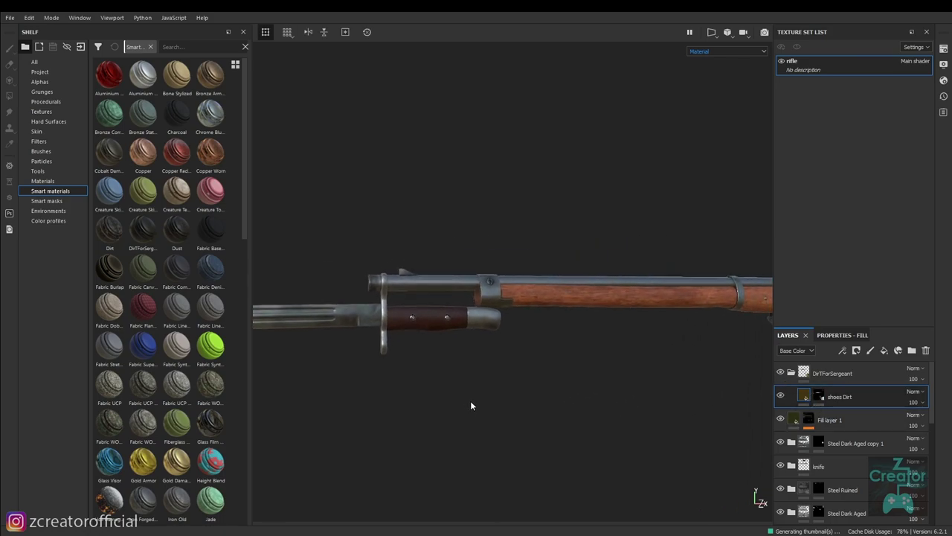
drag(470, 402, 478, 339)
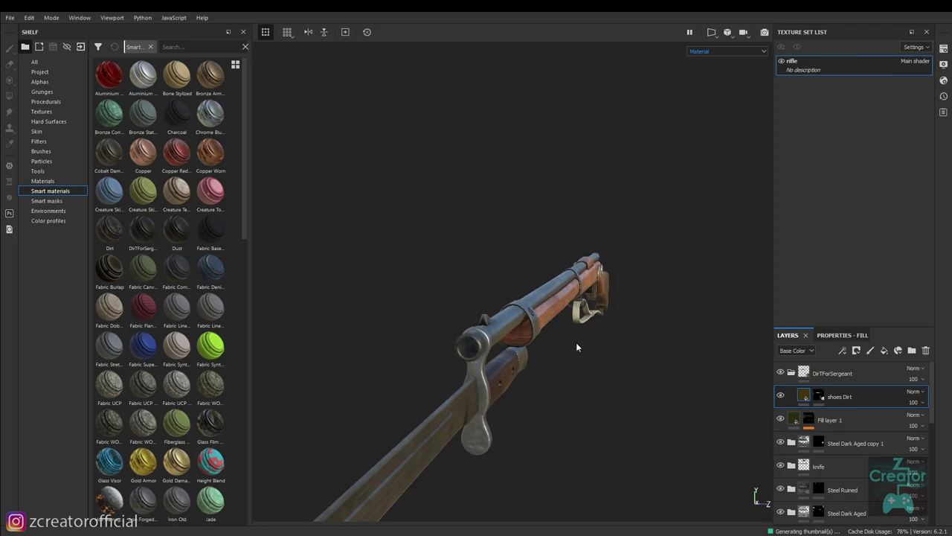
drag(576, 347, 414, 365)
drag(646, 480, 806, 384)
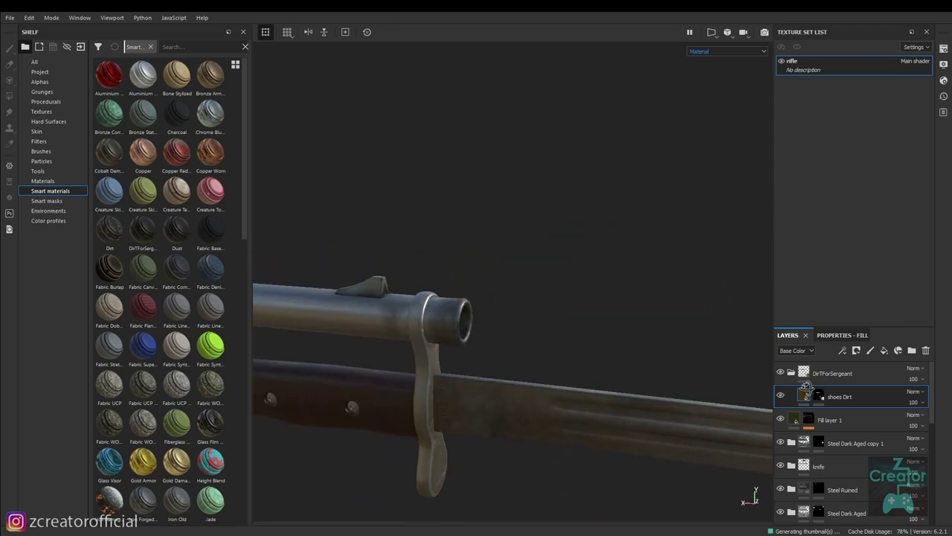
Rotate the environment lighting to brighten the rifle, then orbit to a side view of the bayonet.
drag(474, 378, 481, 402)
key(alt)
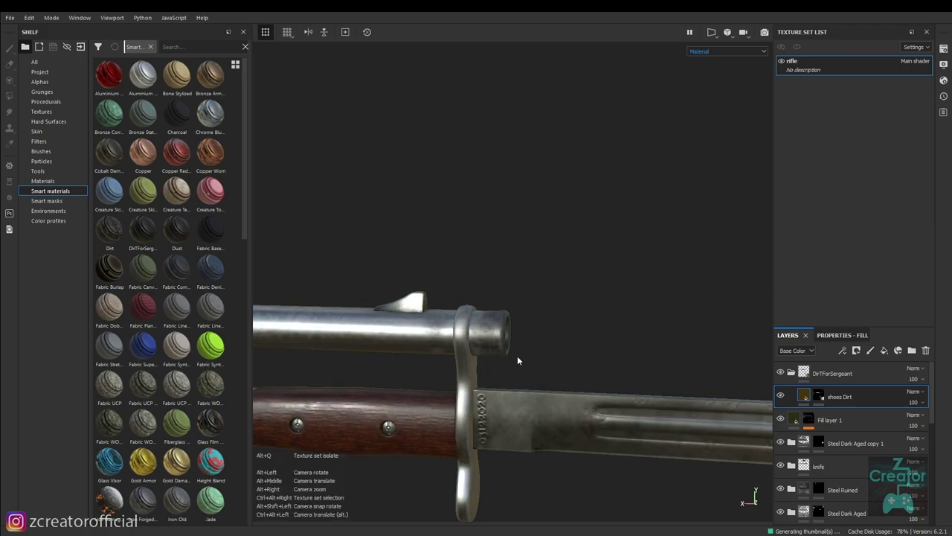
drag(623, 345, 464, 316)
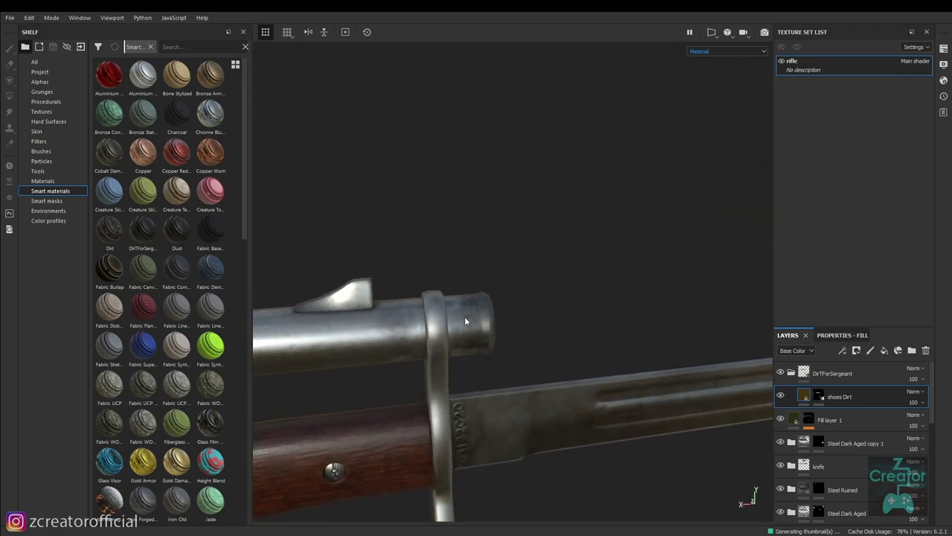
drag(510, 344, 512, 363)
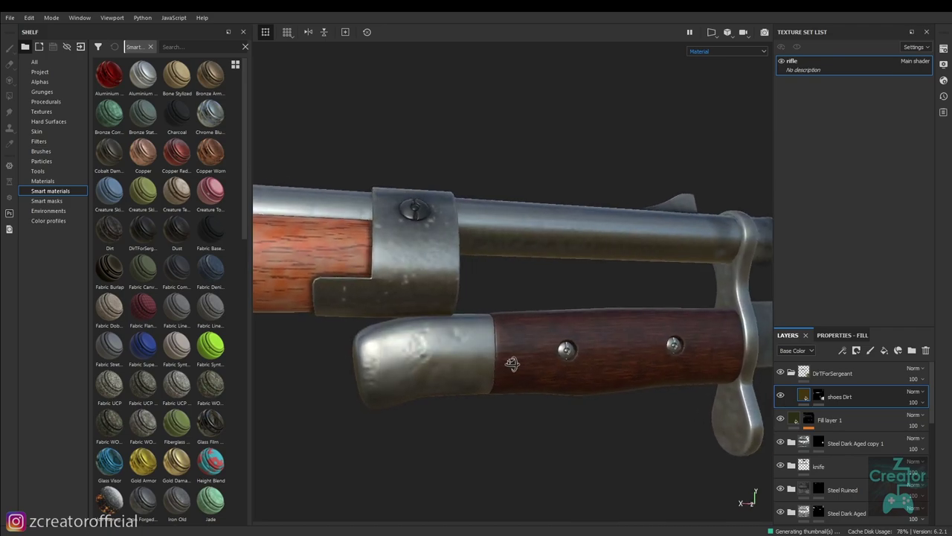
Check the rifle's Texture Set Settings, leaving the Size at 2048.
click(943, 48)
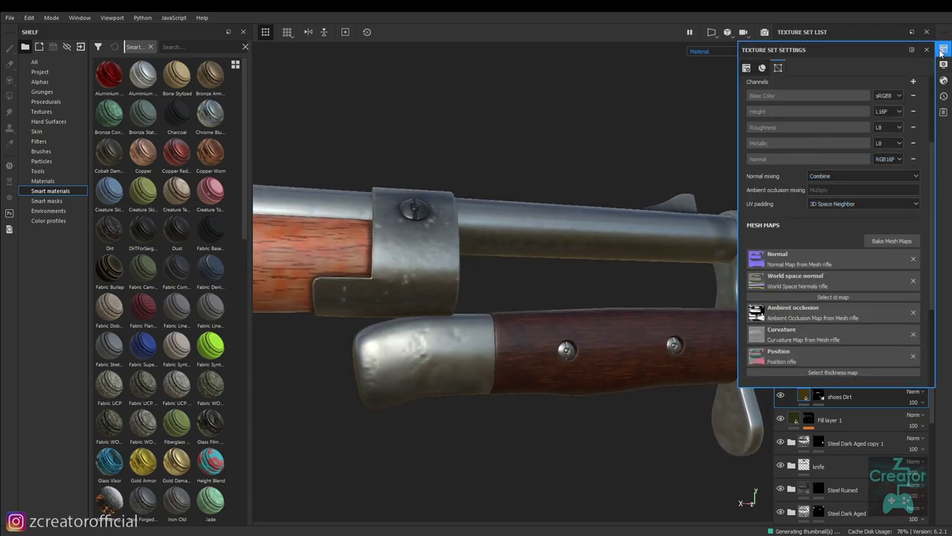
click(944, 64)
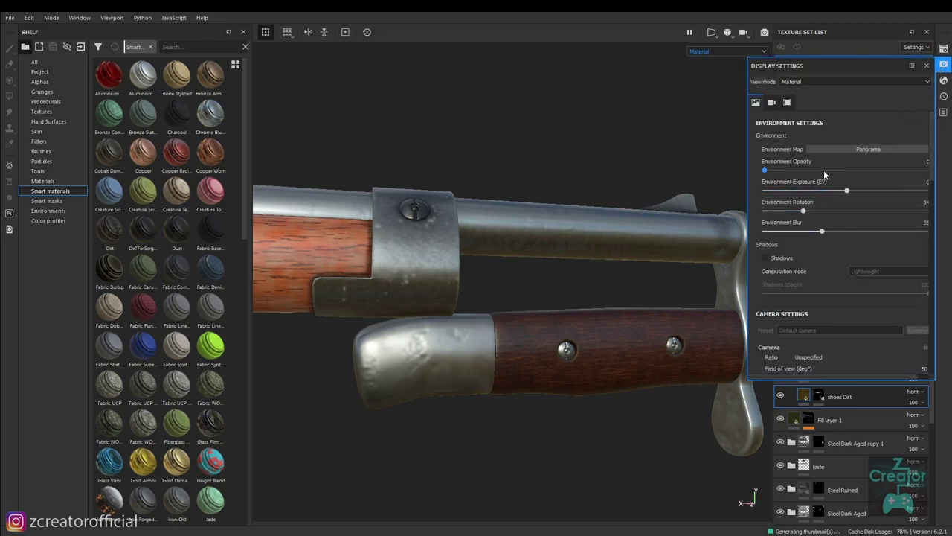
click(943, 50)
scroll(up, 3)
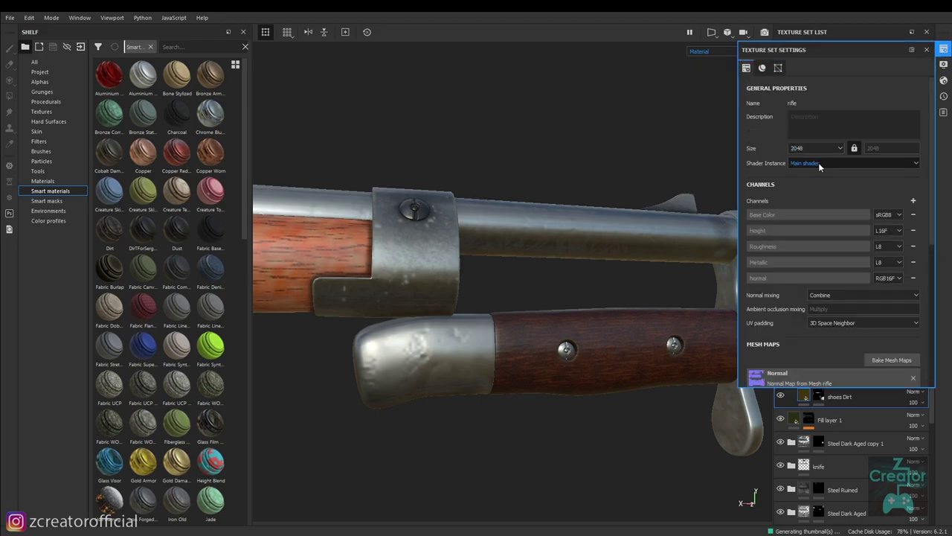
click(821, 149)
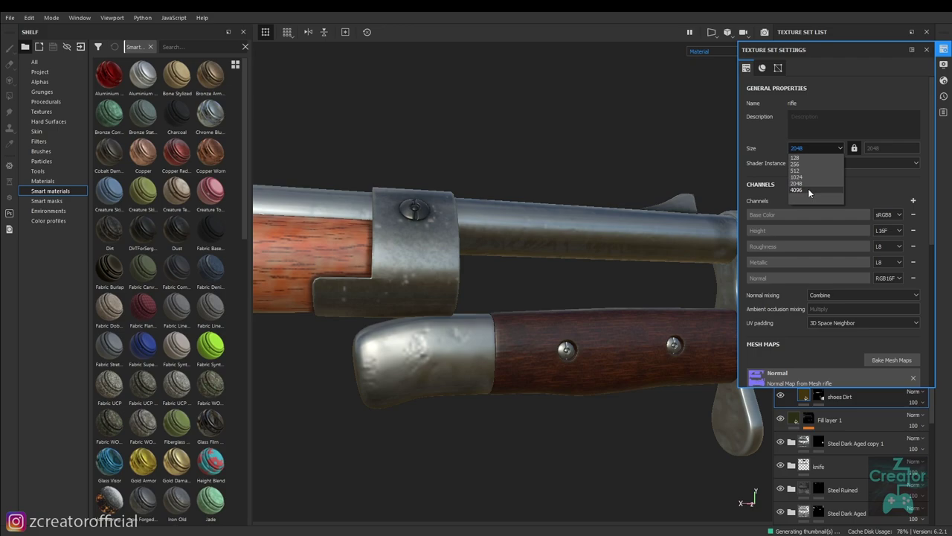
click(726, 182)
Orbit around the rifle to inspect the stock, sling, bolt and receiver.
drag(489, 148, 404, 154)
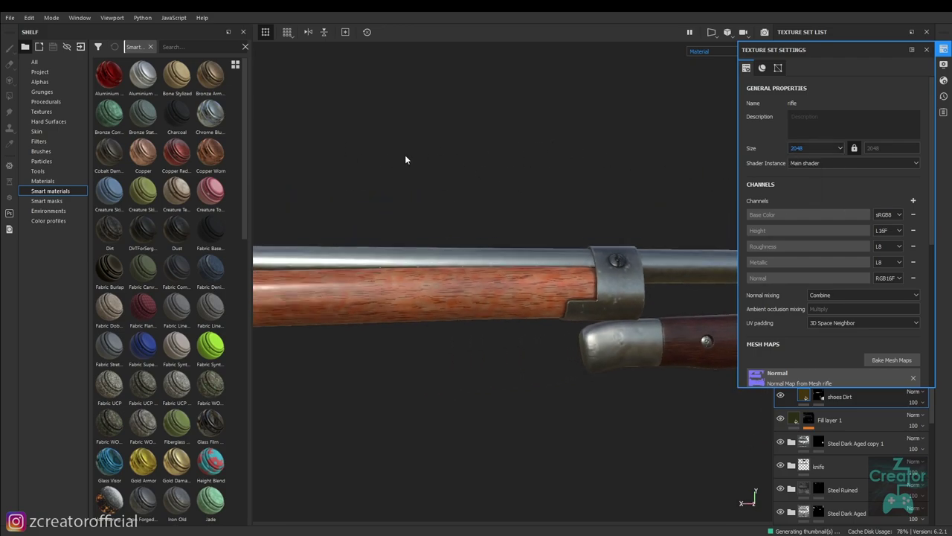
drag(404, 155, 396, 150)
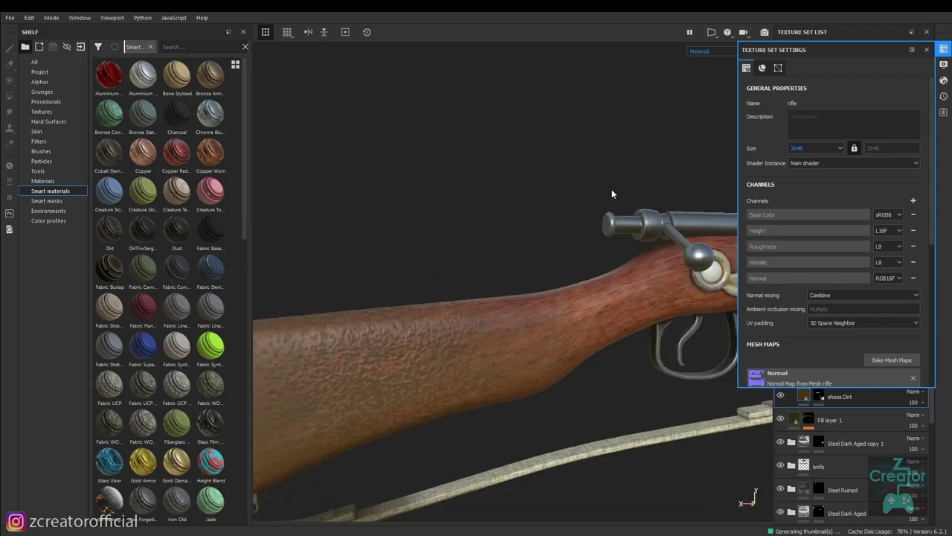
drag(611, 193, 521, 265)
scroll(down, 3)
scroll(down, 3)
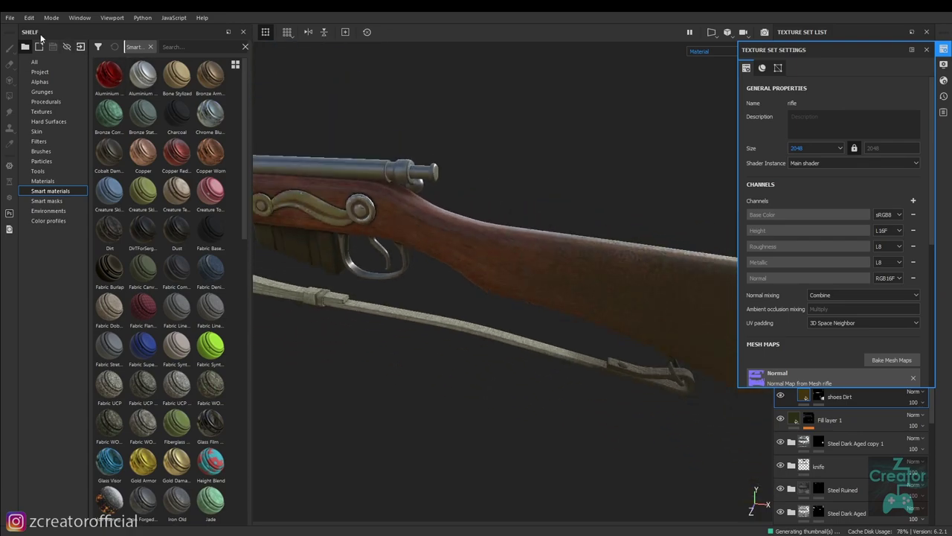
click(9, 17)
mouse_move(27, 49)
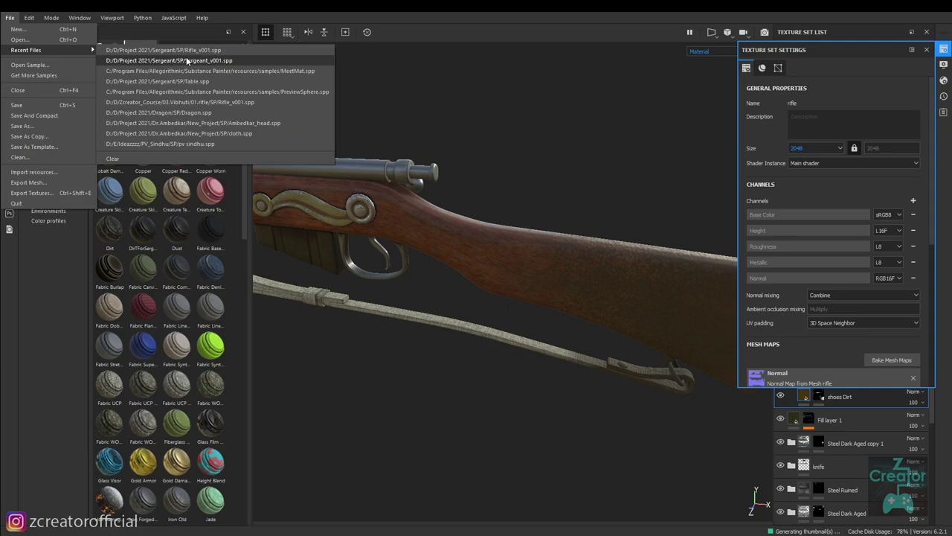
Open the table pedestal project, discarding the rifle changes, and view the pedestal from a low side angle.
click(184, 81)
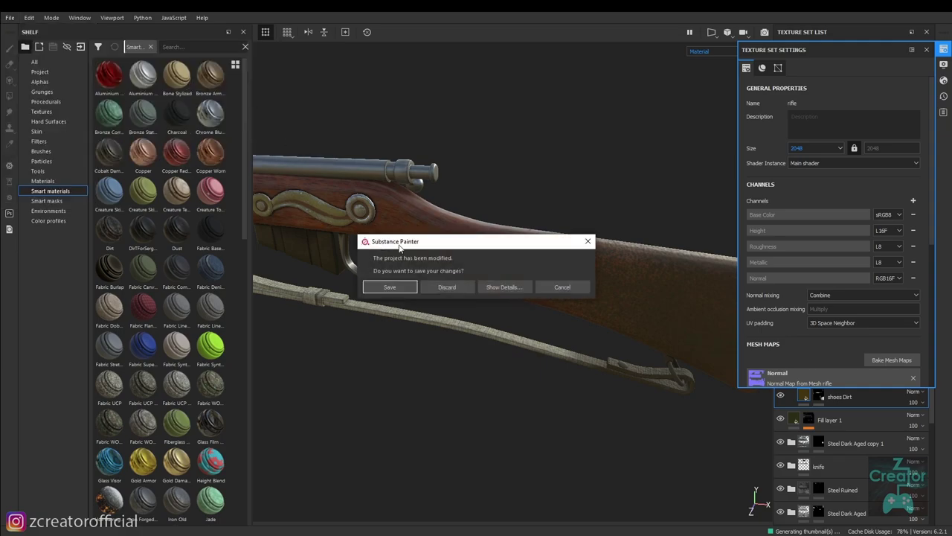
click(439, 286)
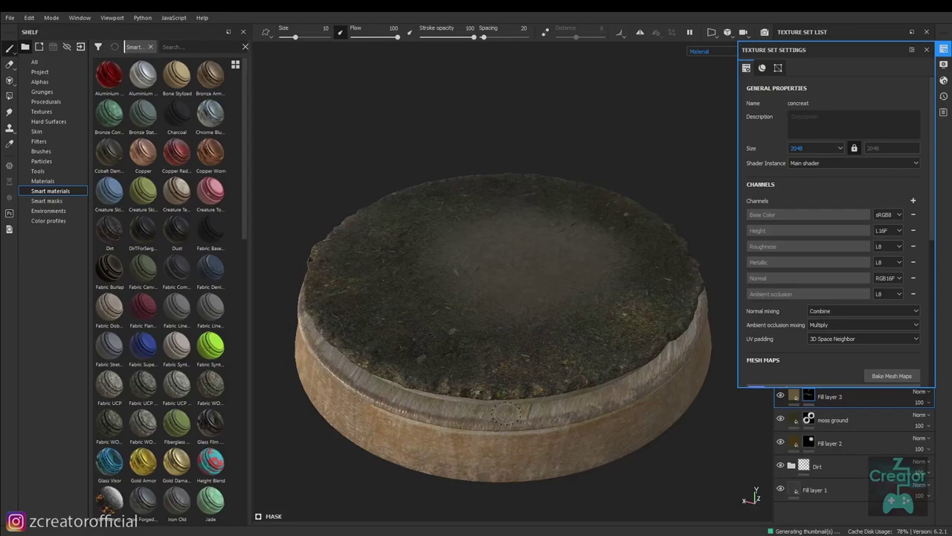
drag(506, 413, 714, 263)
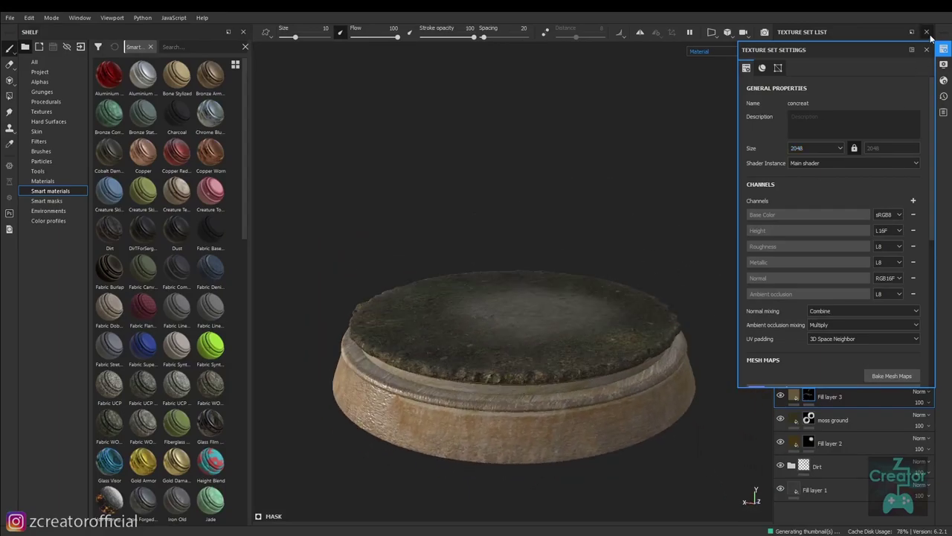
click(926, 50)
Inspect the wood and concreat texture sets, isolating the mossy top, then bring up the MegaScan folder.
drag(676, 327, 593, 313)
right_click(586, 362)
right_click(513, 313)
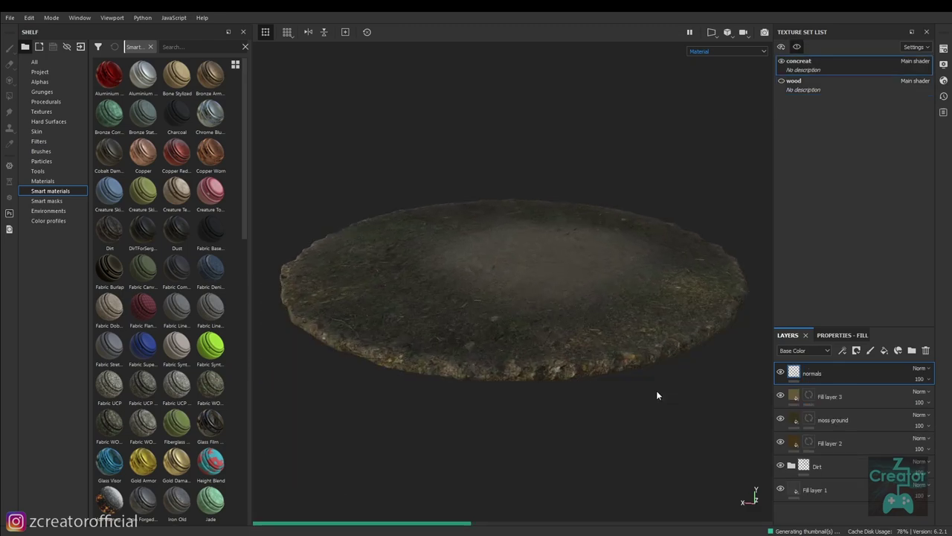
drag(656, 390, 561, 378)
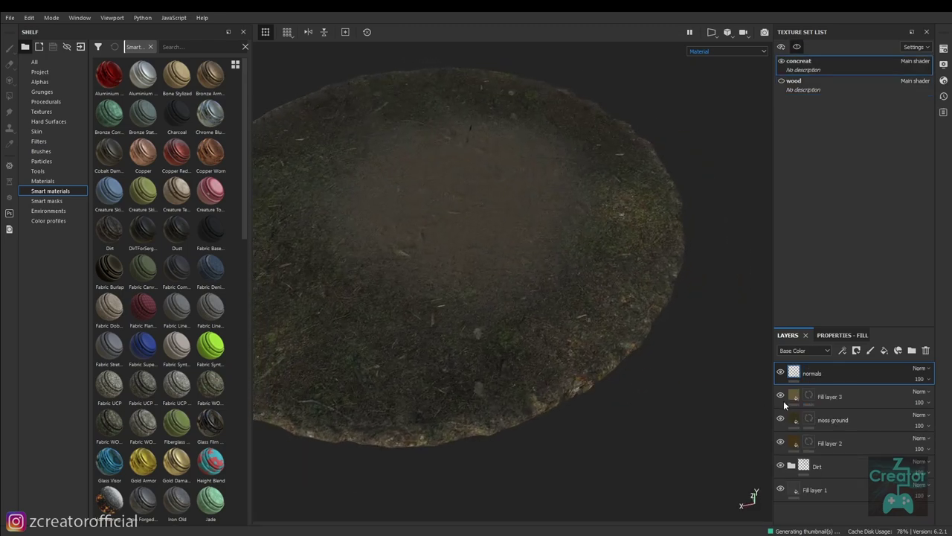
drag(572, 360, 544, 389)
drag(476, 346, 554, 216)
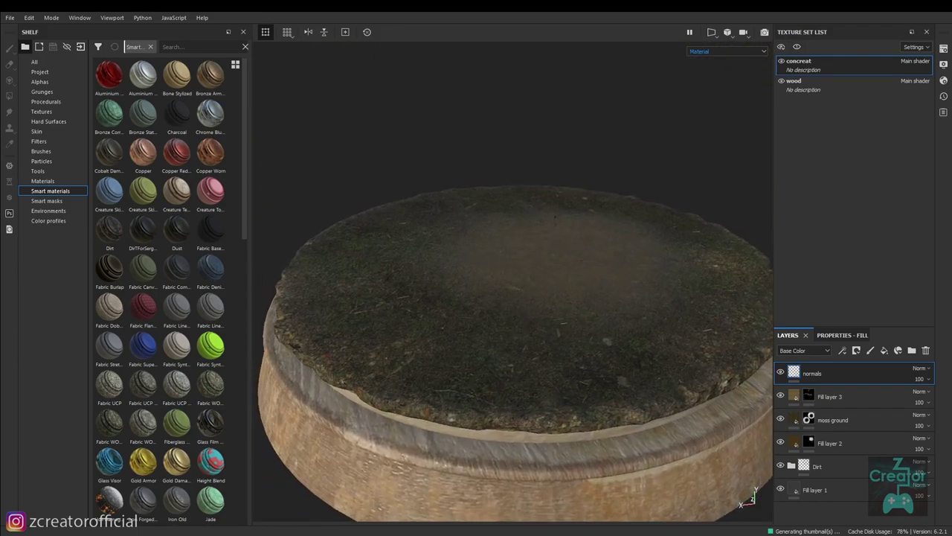
key(alt+Tab)
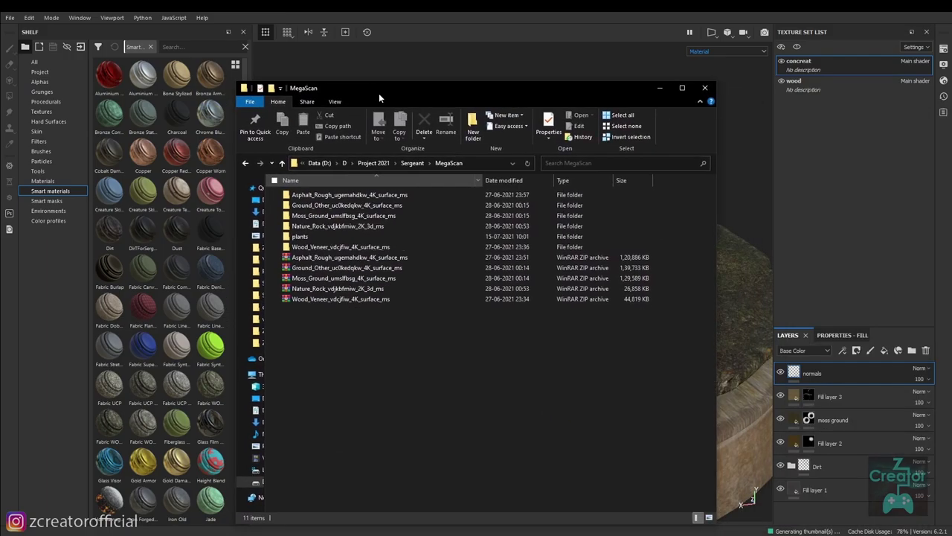
Preview the Moss_Ground_umslfbsg_4K_surface_ms material sphere, then close the preview.
double_click(344, 214)
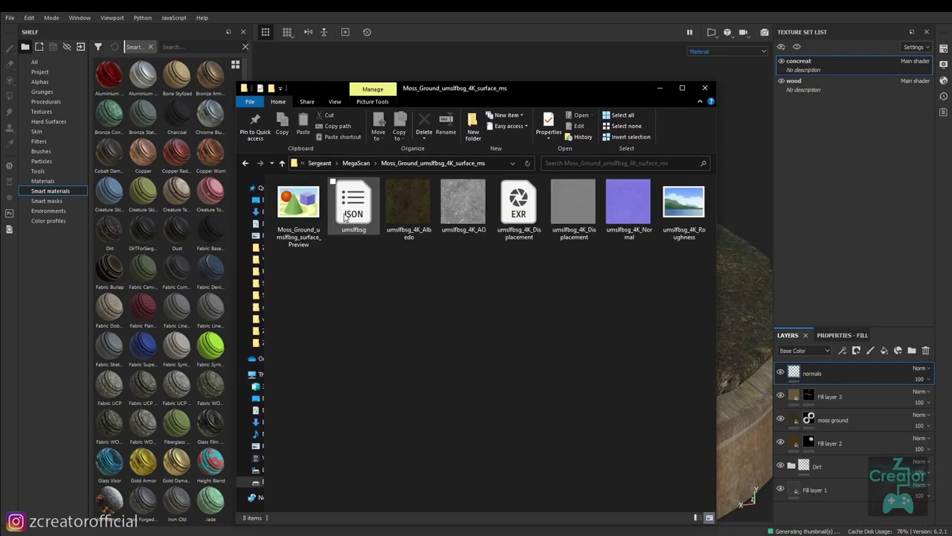
double_click(297, 205)
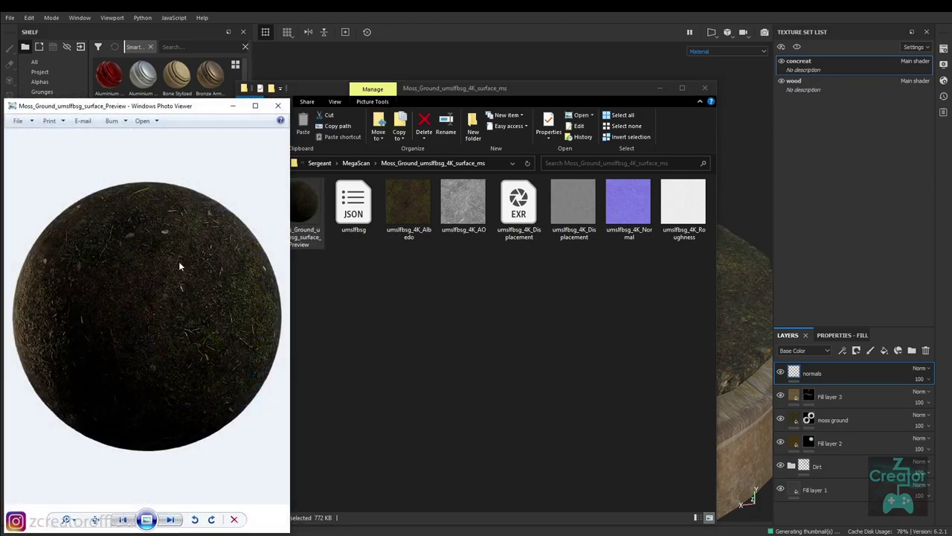
scroll(up, 3)
scroll(down, 3)
click(277, 105)
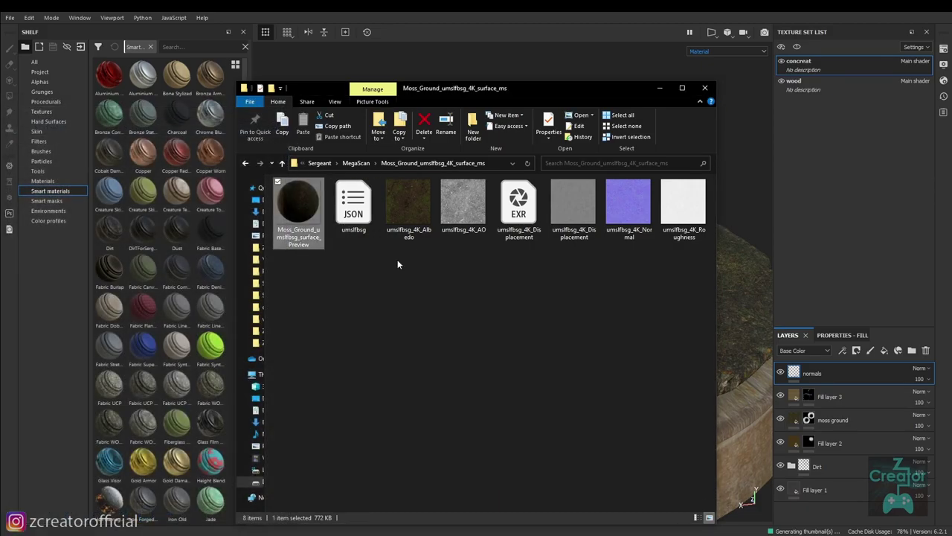
Move the Explorer window aside and bring Substance Painter back to the front.
drag(457, 88, 641, 174)
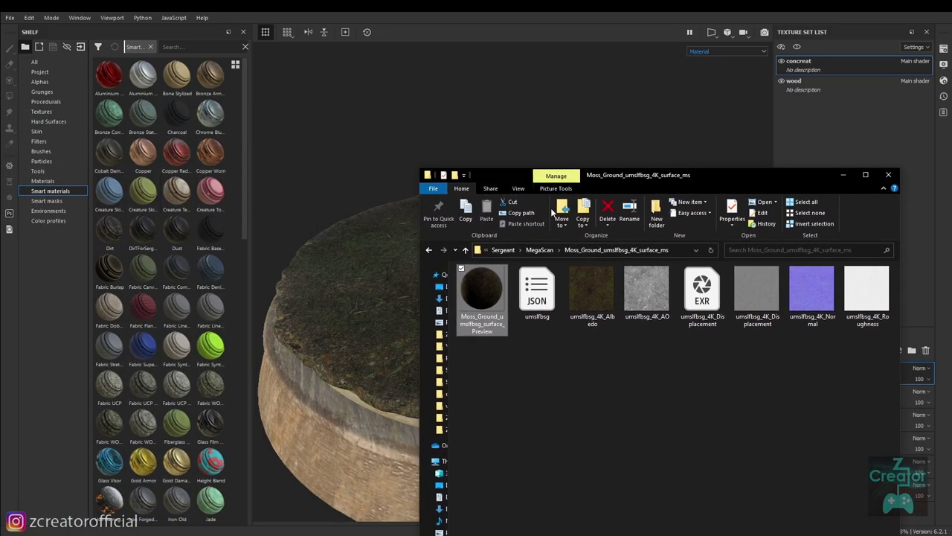
drag(729, 171, 462, 121)
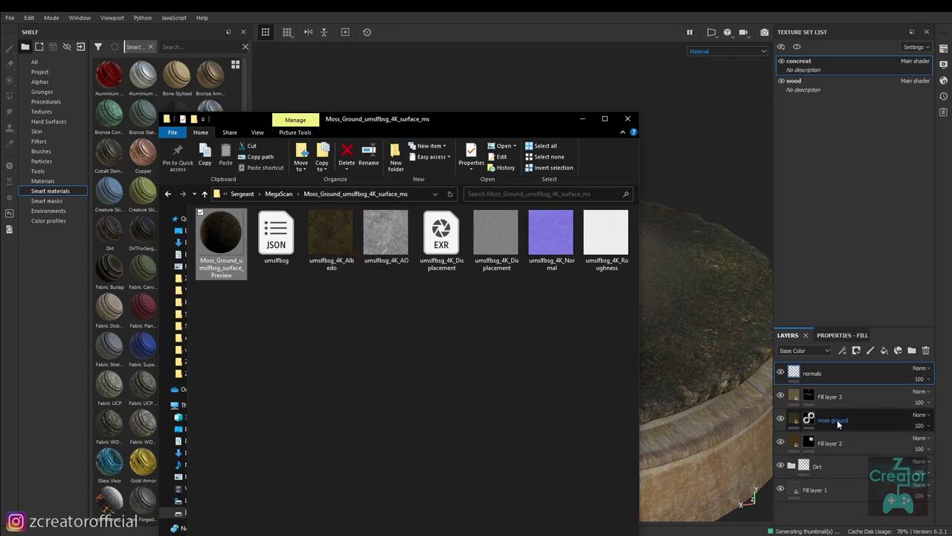
click(780, 443)
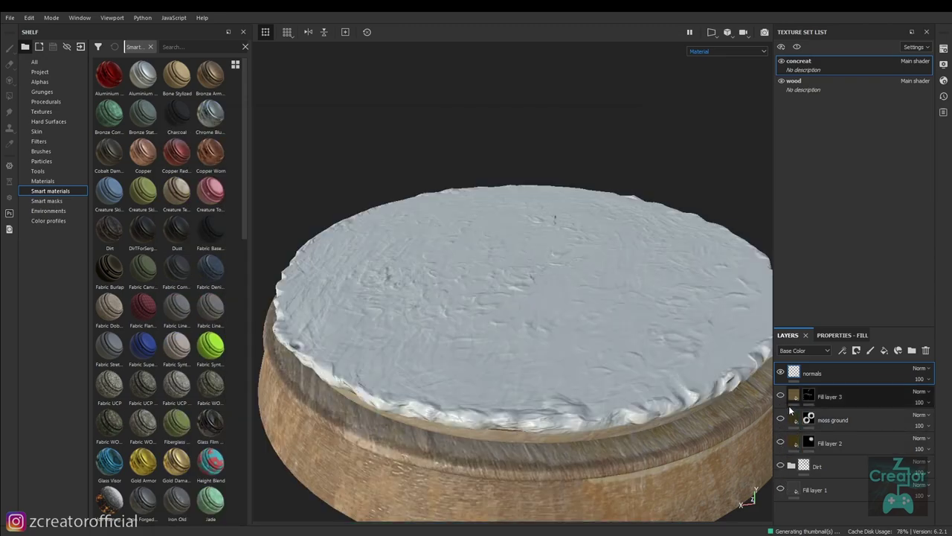
Turn the moss ground layer back on and add a white mask so moss covers the whole top.
click(780, 420)
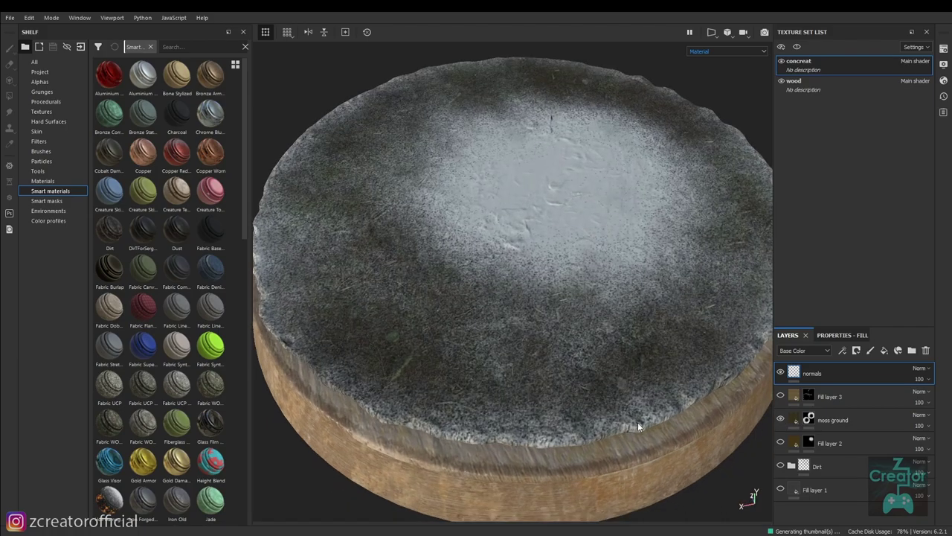
click(808, 420)
right_click(807, 419)
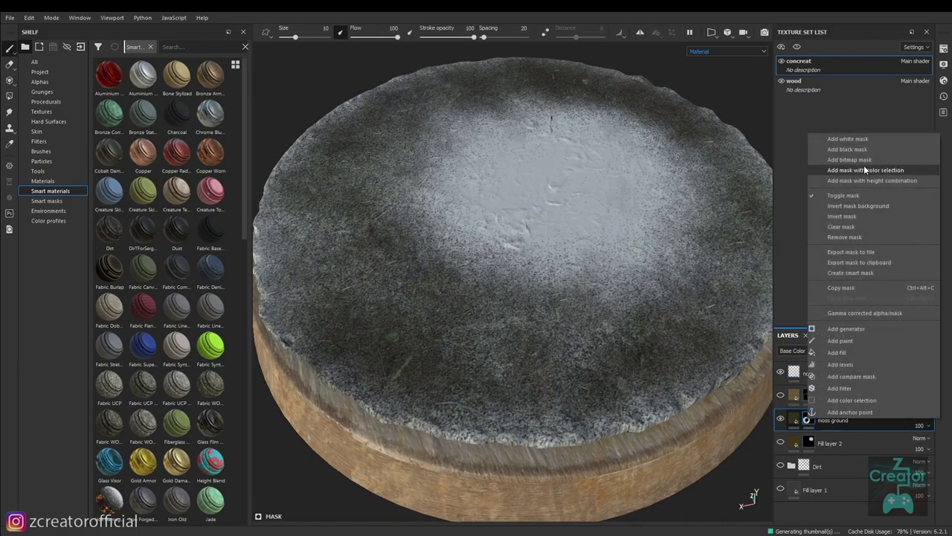
click(860, 139)
key(alt)
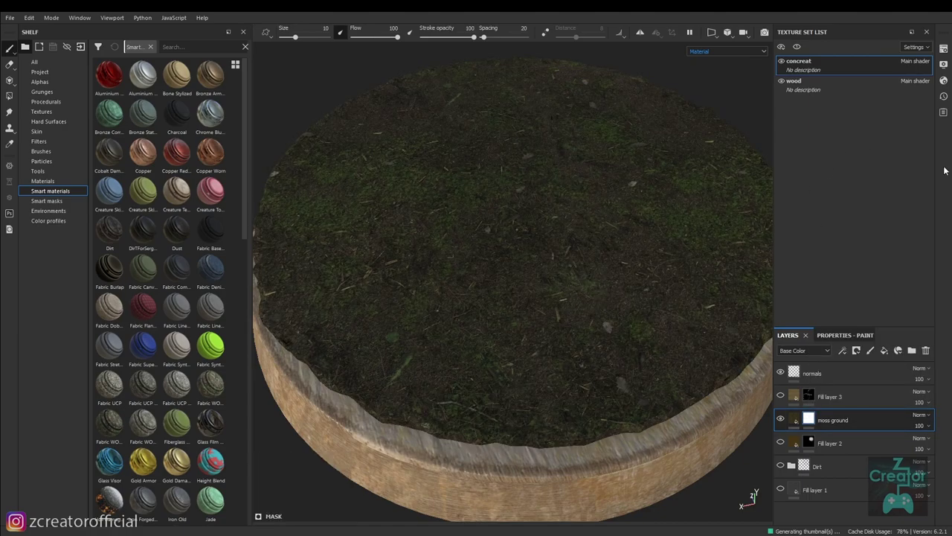
key(alt+Tab)
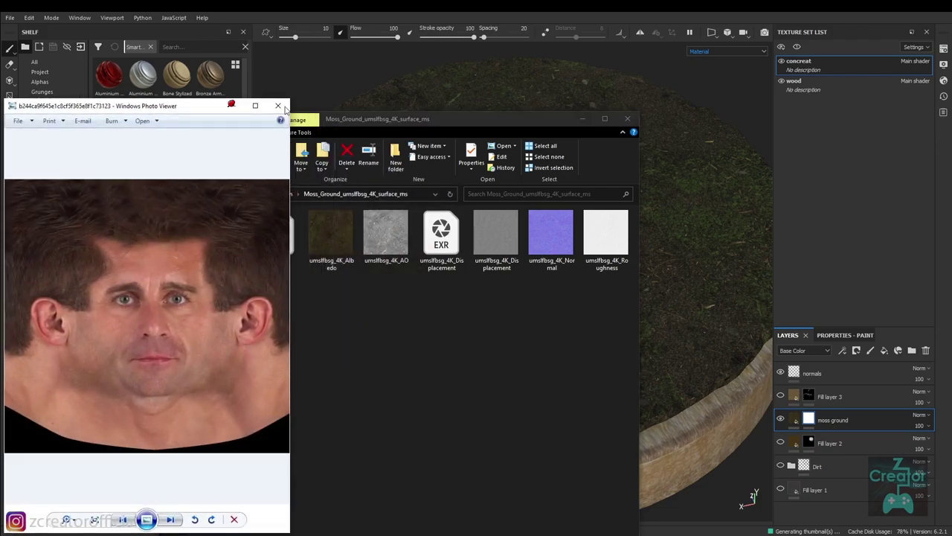
Close the unrelated face image and look at the moss ground preview sphere.
click(279, 107)
double_click(226, 253)
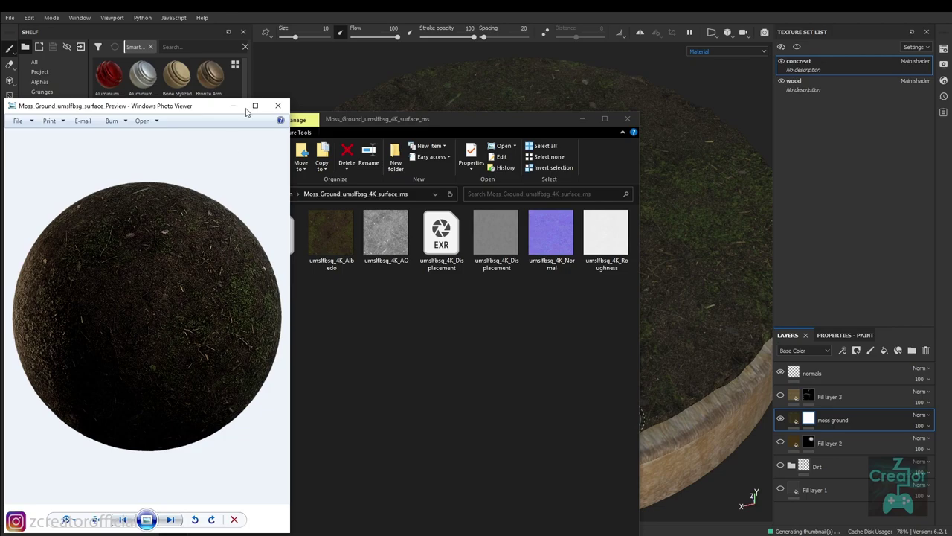
click(232, 105)
Drag the moss Albedo, AO, Normal and Roughness maps onto Substance Painter's shelf.
click(331, 235)
click(379, 238)
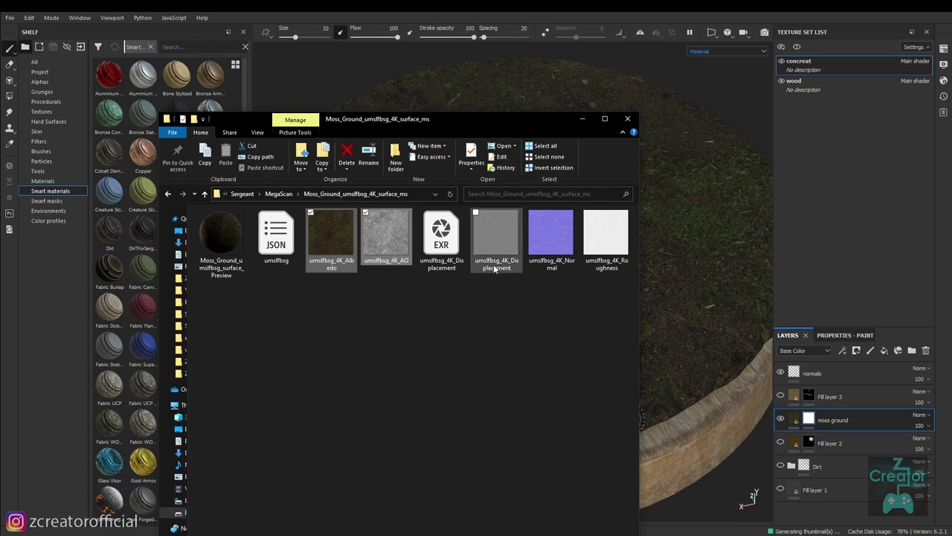
click(546, 236)
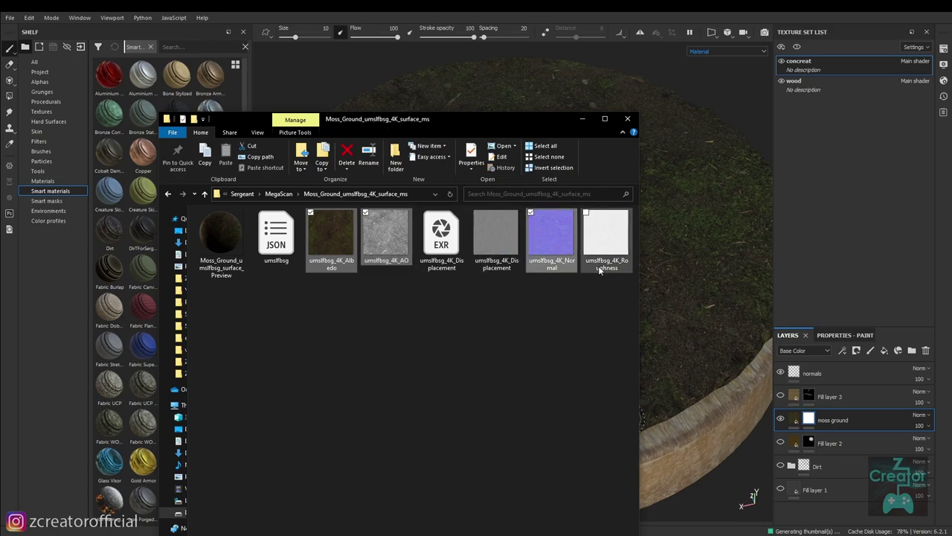
click(617, 248)
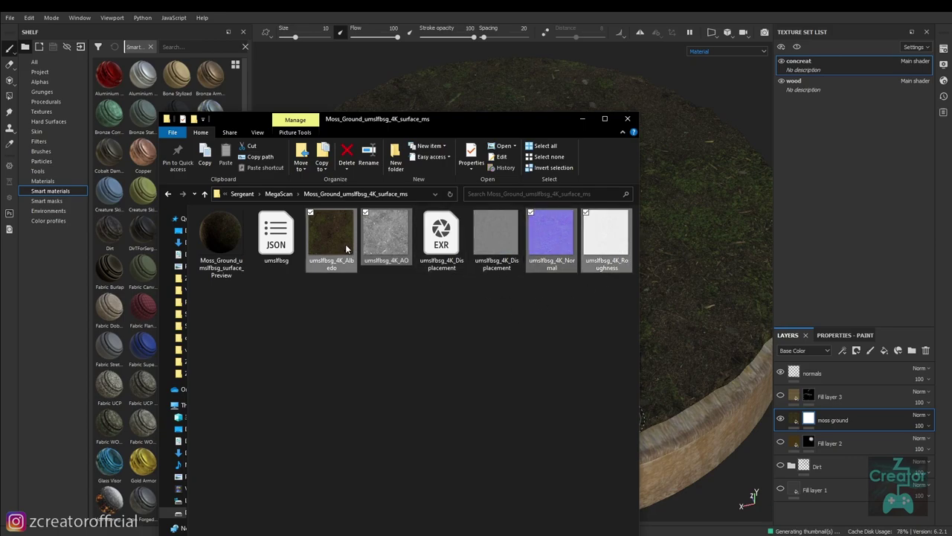
drag(345, 244, 132, 157)
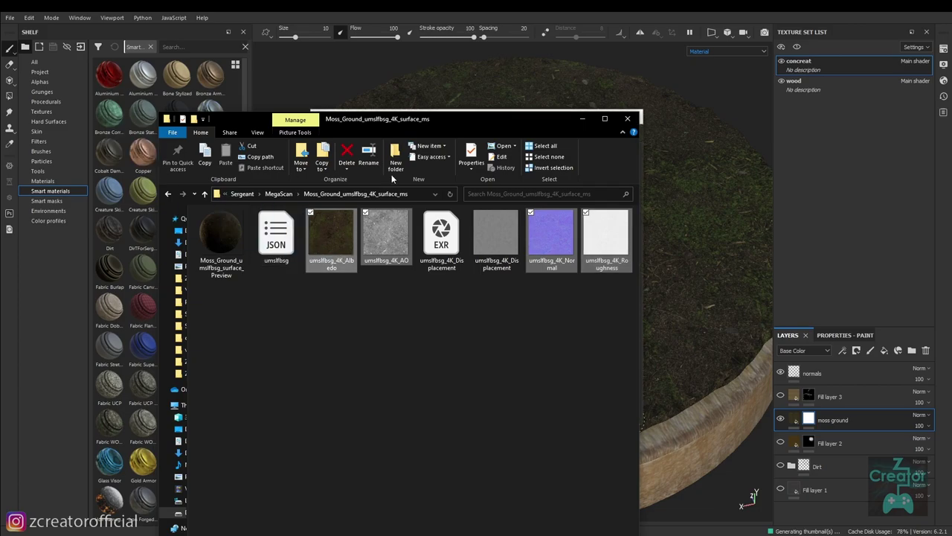
click(582, 119)
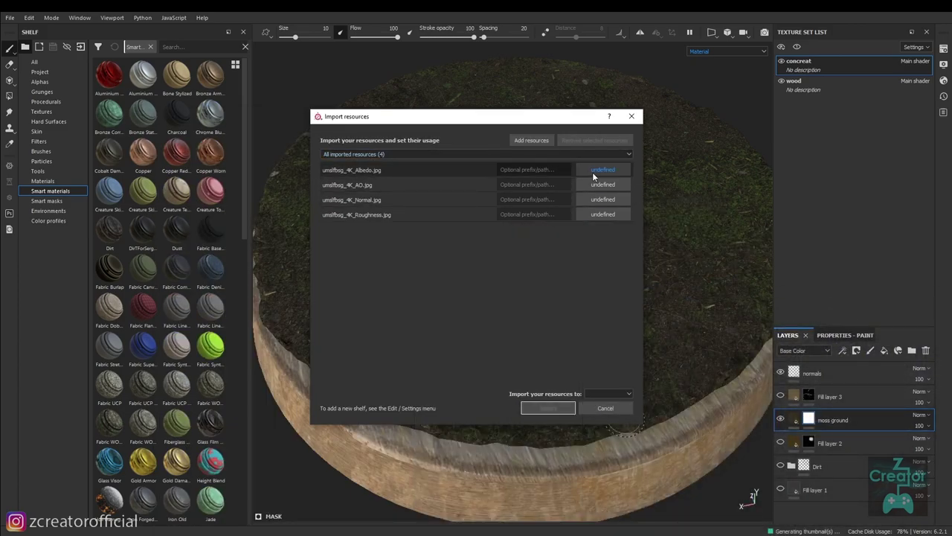
Set all four moss maps' usage to texture and import them into the project 'Table'.
click(603, 171)
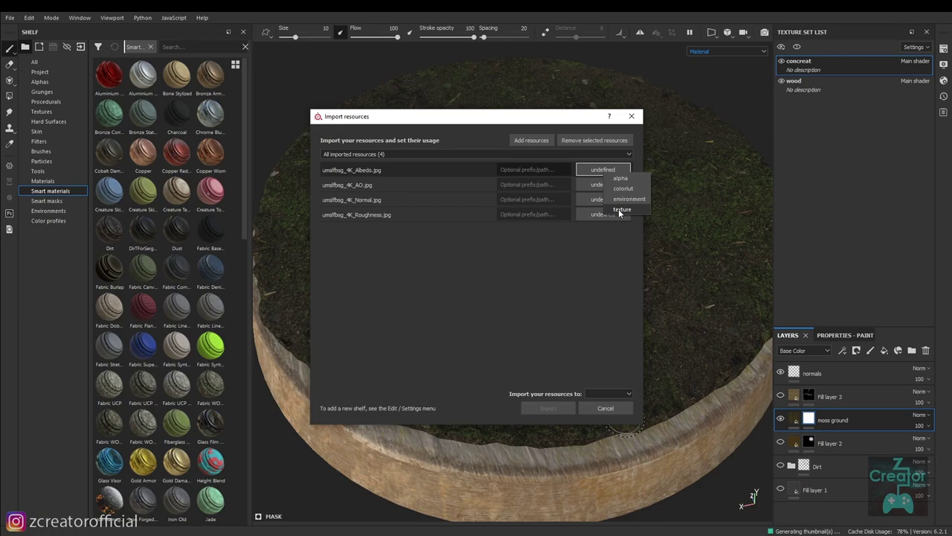
click(619, 210)
click(616, 185)
click(629, 224)
click(617, 200)
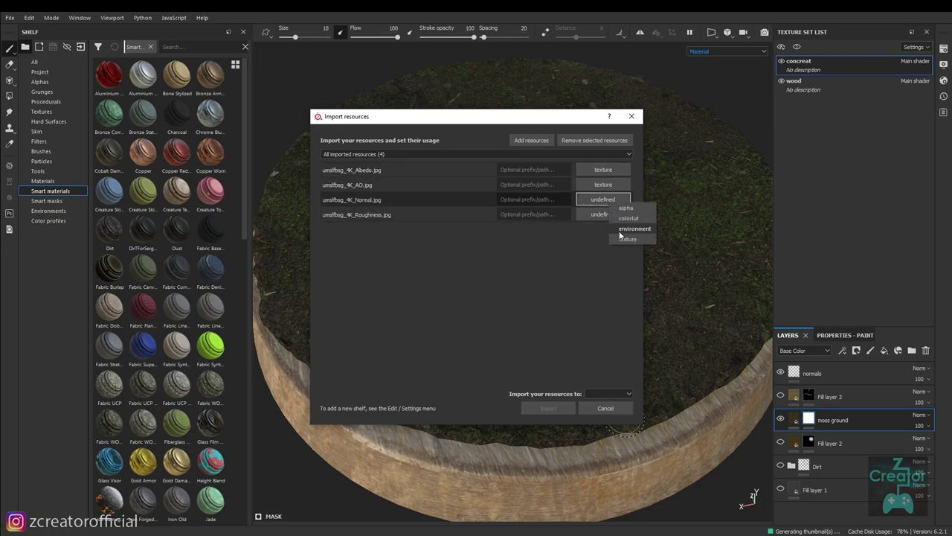
click(627, 239)
click(605, 216)
click(623, 254)
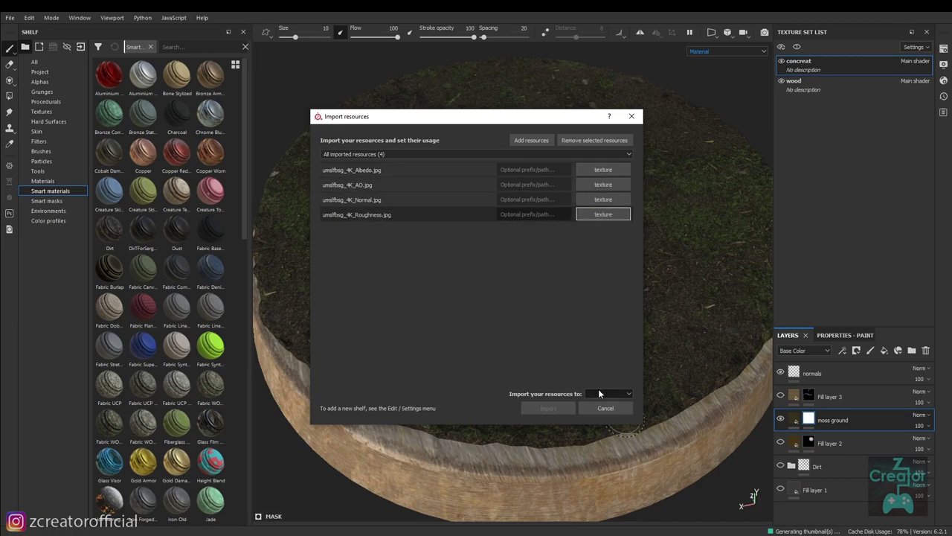
click(599, 393)
click(606, 409)
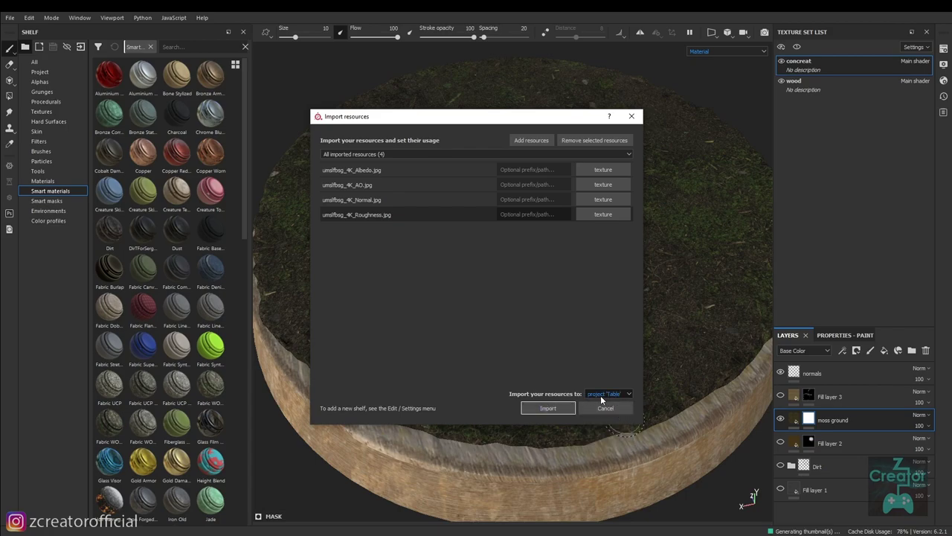
click(548, 408)
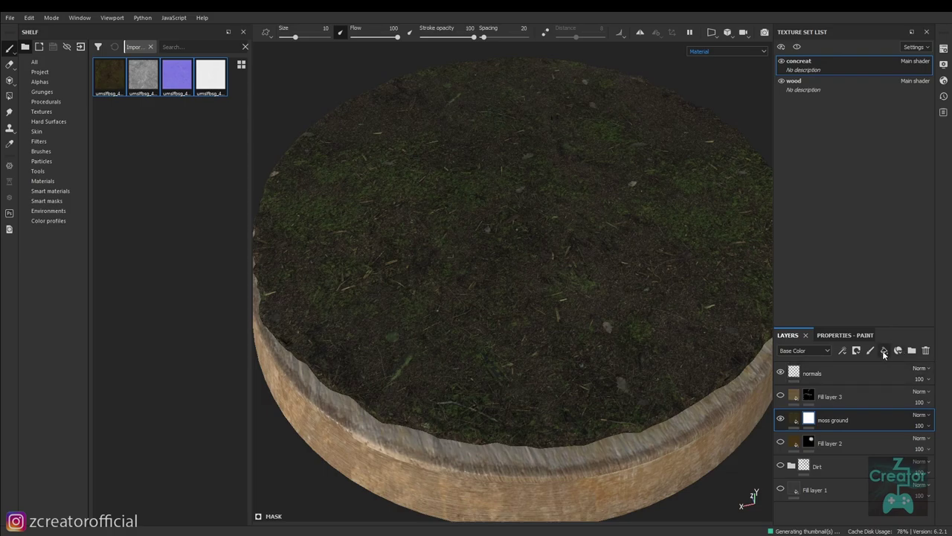
Add a fill layer above moss ground with umslfbsg_4K_Albedo as its Base Color.
click(884, 352)
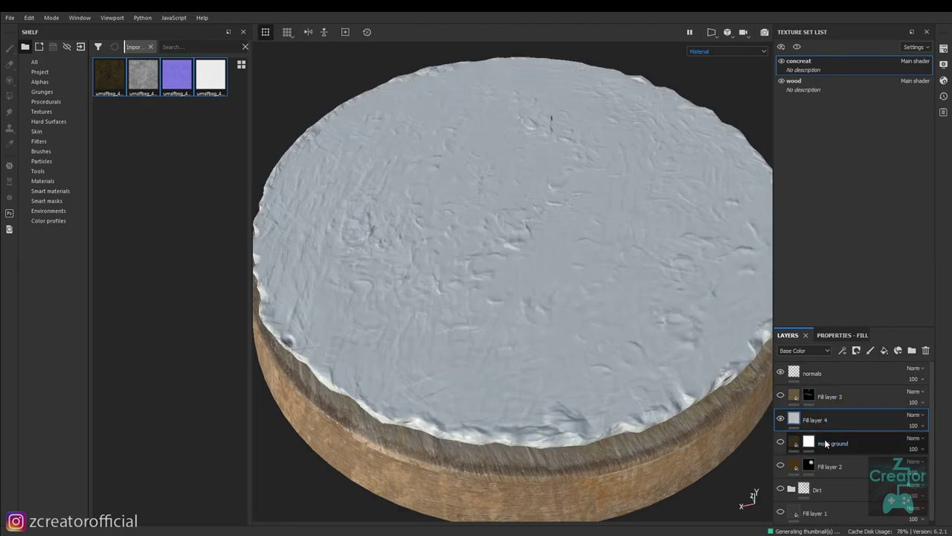
scroll(down, 3)
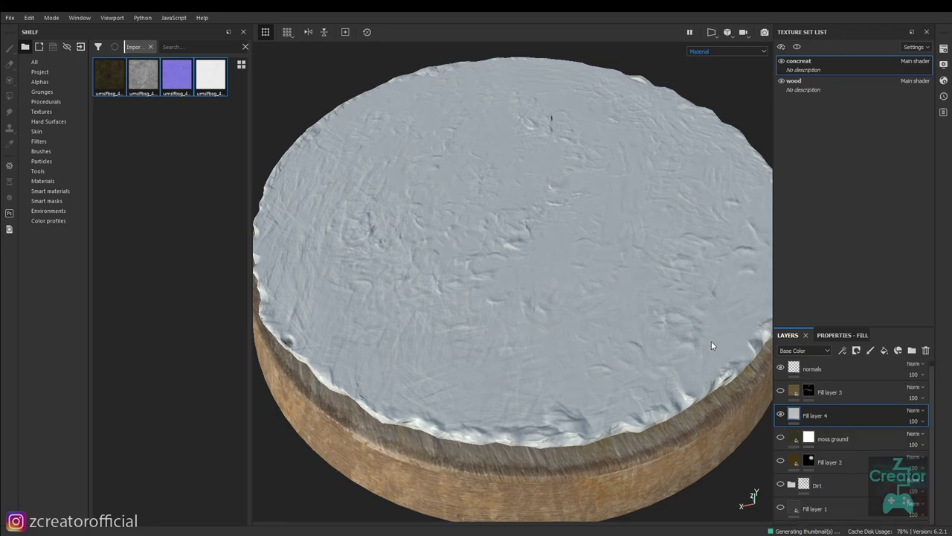
click(825, 412)
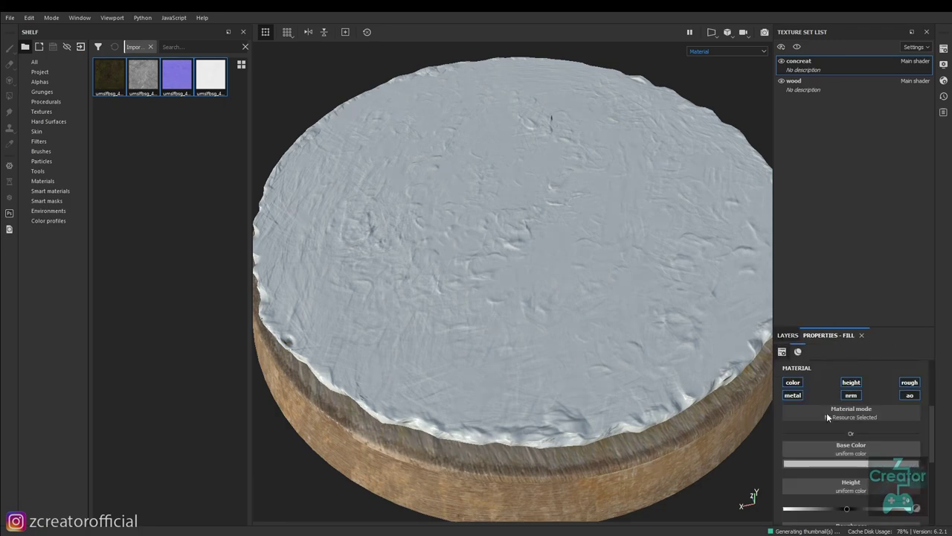
scroll(down, 3)
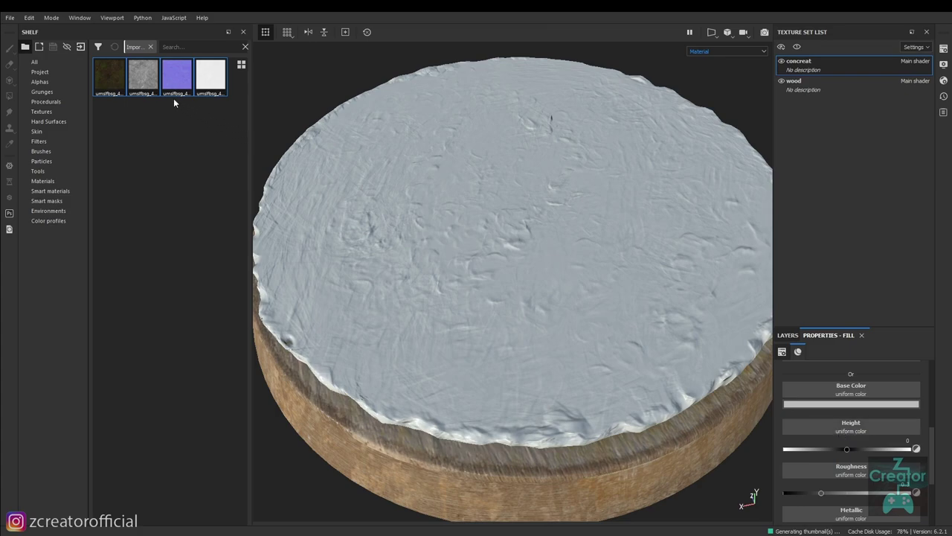
drag(104, 88, 841, 389)
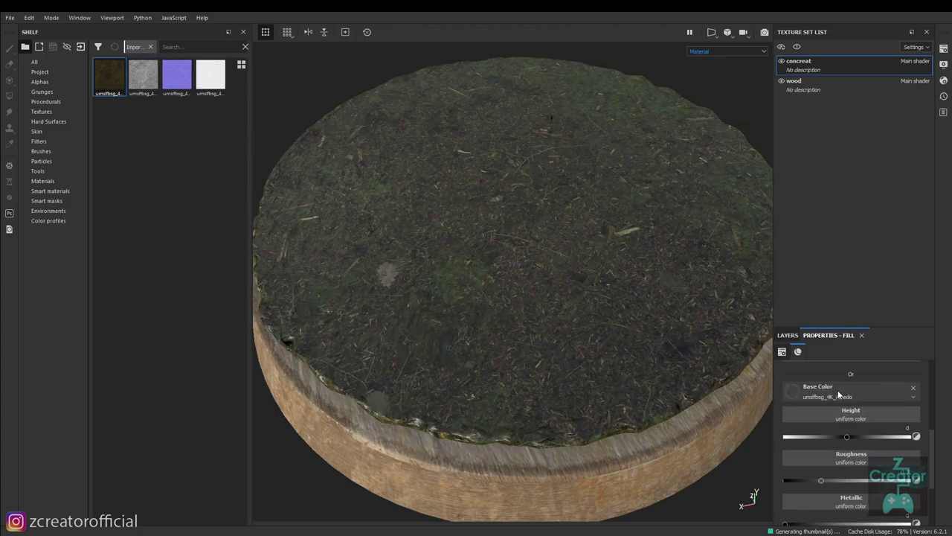
Pick the moss AO texture on the shelf and open Texture Set Settings.
click(144, 78)
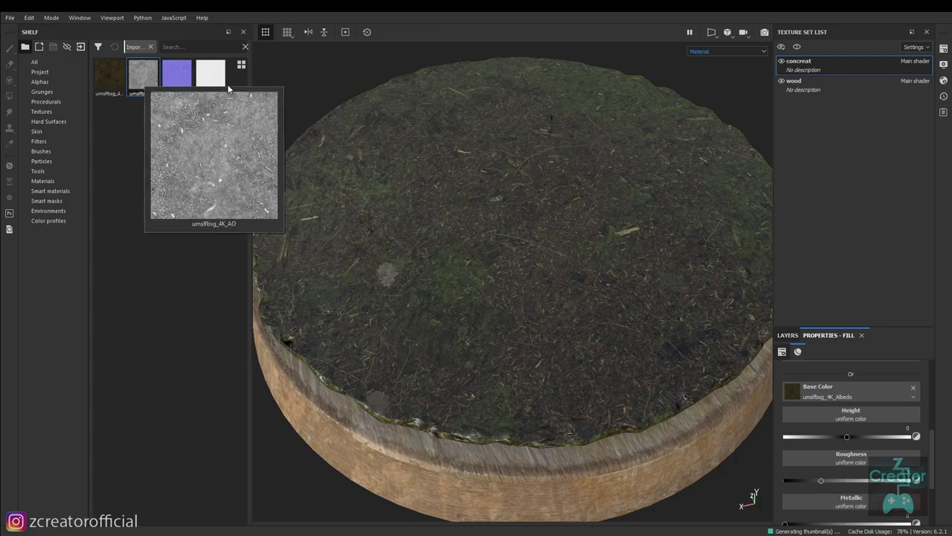
scroll(down, 3)
scroll(down, 3)
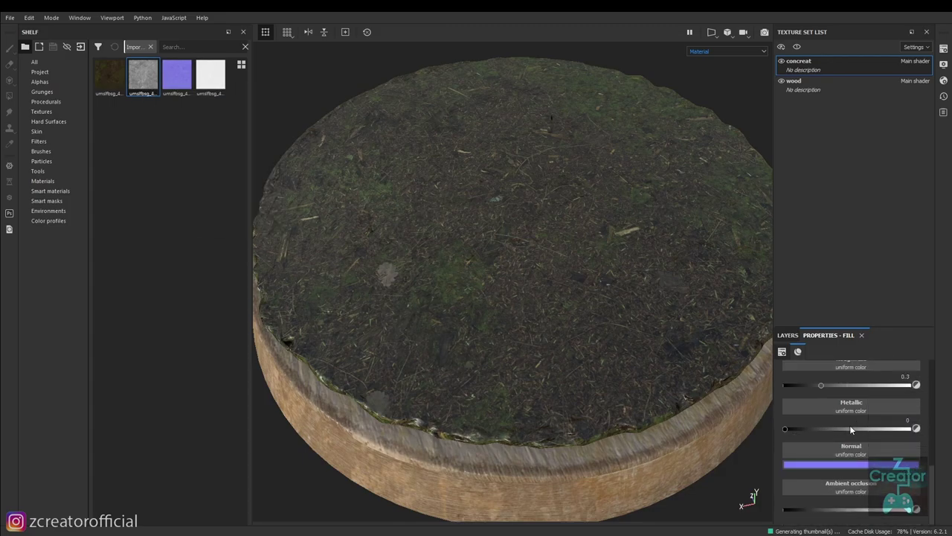
scroll(up, 3)
scroll(up, 3)
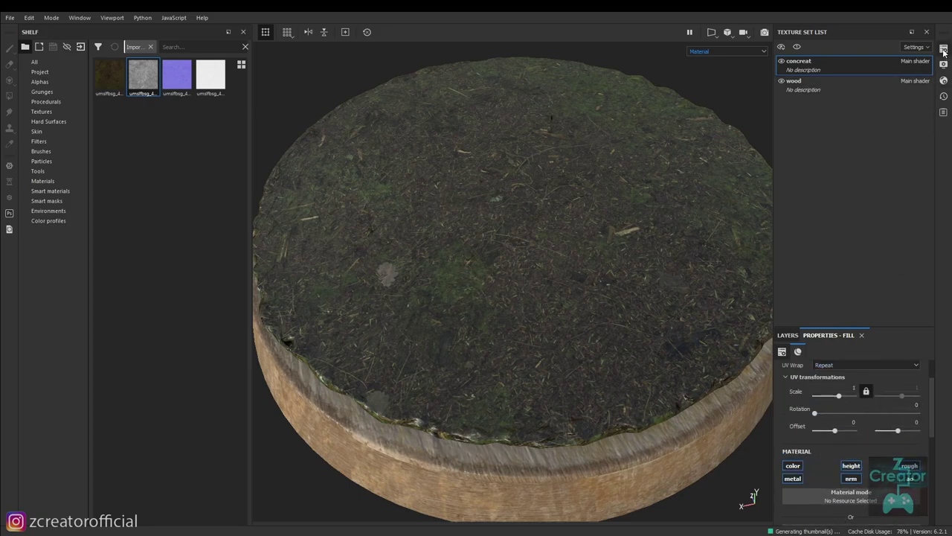
click(943, 48)
Review the concreat channel list without adding a channel, then close Texture Set Settings.
click(913, 201)
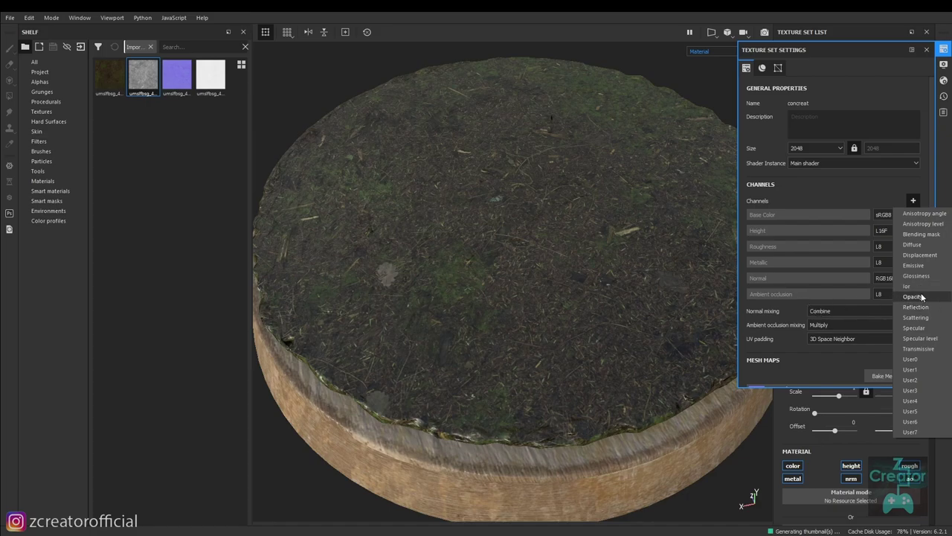
click(795, 309)
scroll(down, 3)
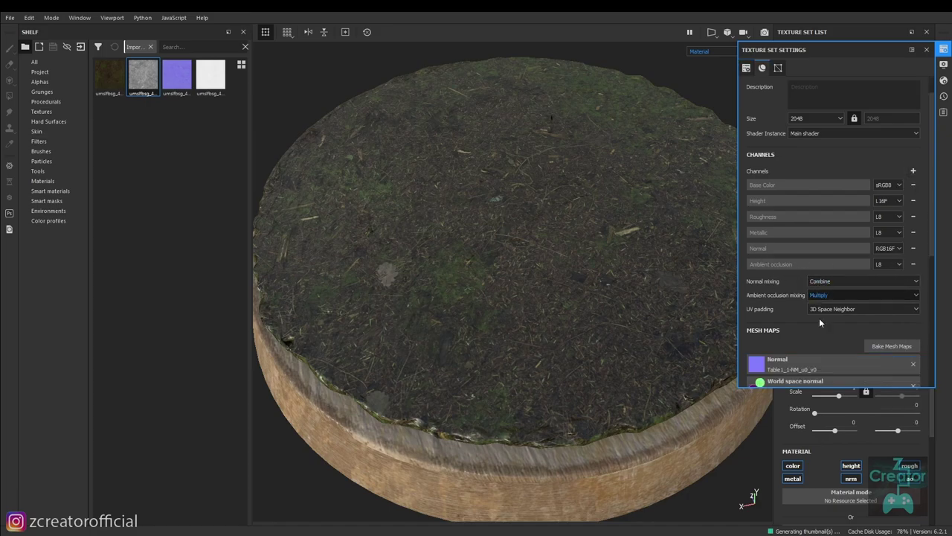
scroll(down, 3)
scroll(down, 3)
scroll(down, 3)
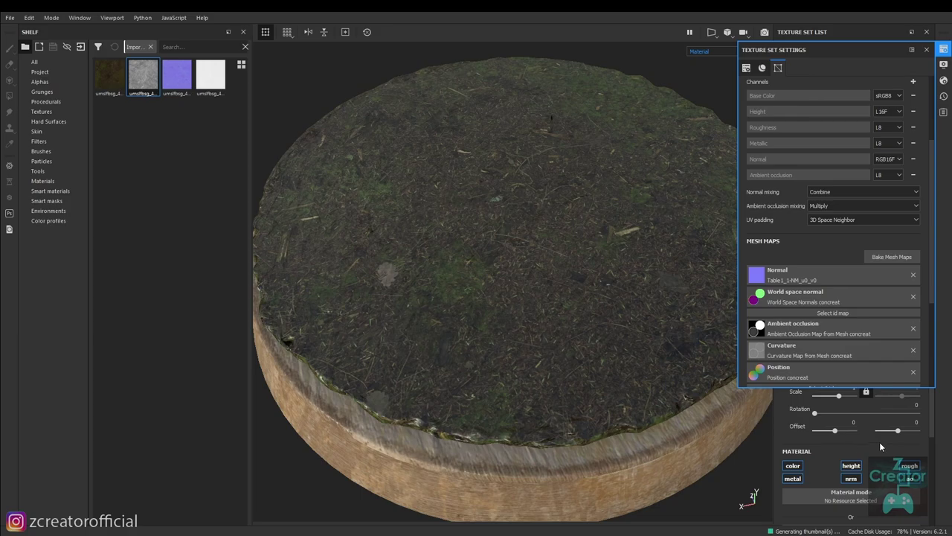
click(926, 51)
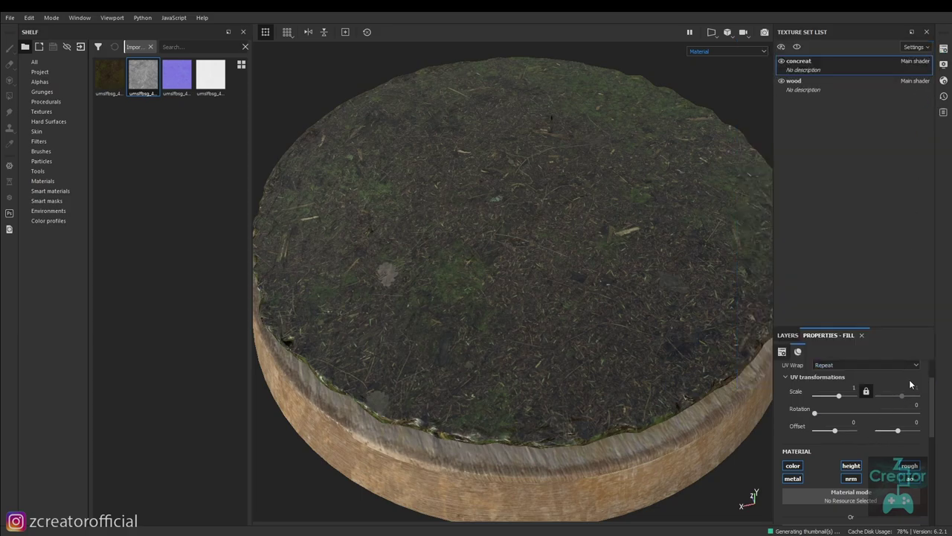
Assign the moss AO, Normal and Roughness textures to the fill's matching channels.
drag(891, 326, 889, 140)
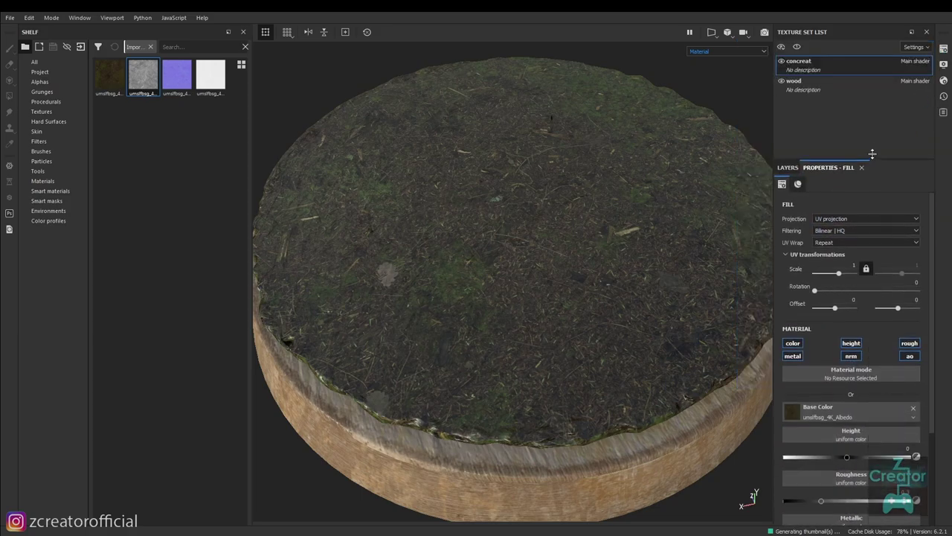
click(909, 336)
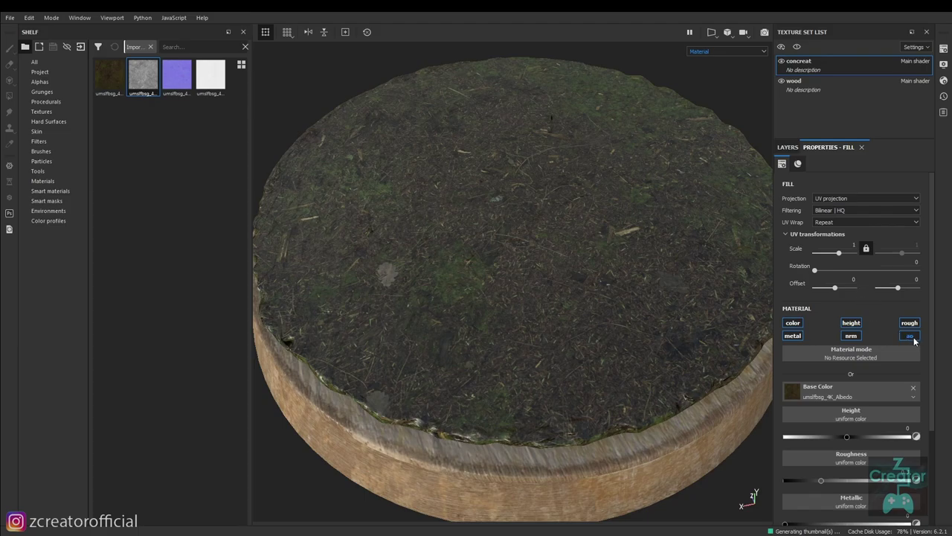
click(910, 337)
scroll(down, 3)
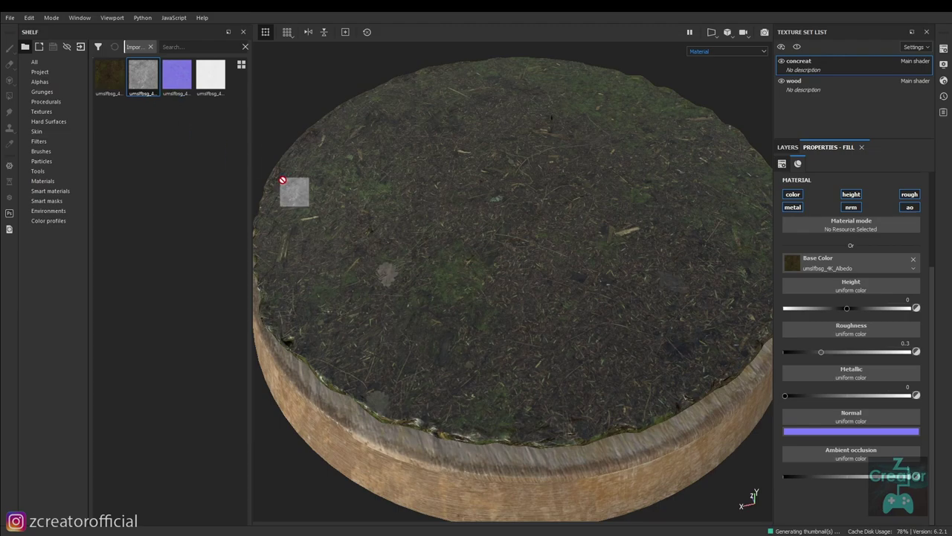
drag(282, 180, 849, 467)
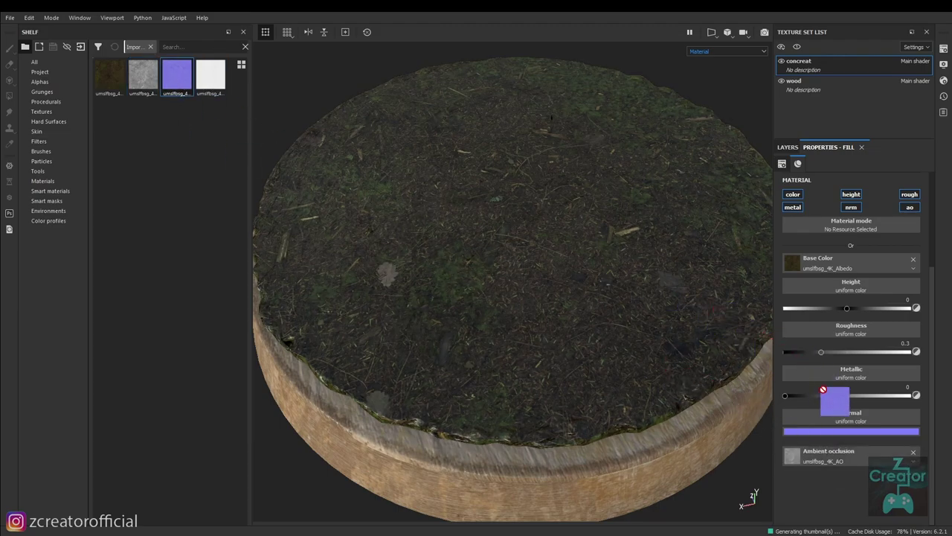
drag(572, 257, 835, 418)
drag(208, 75, 862, 336)
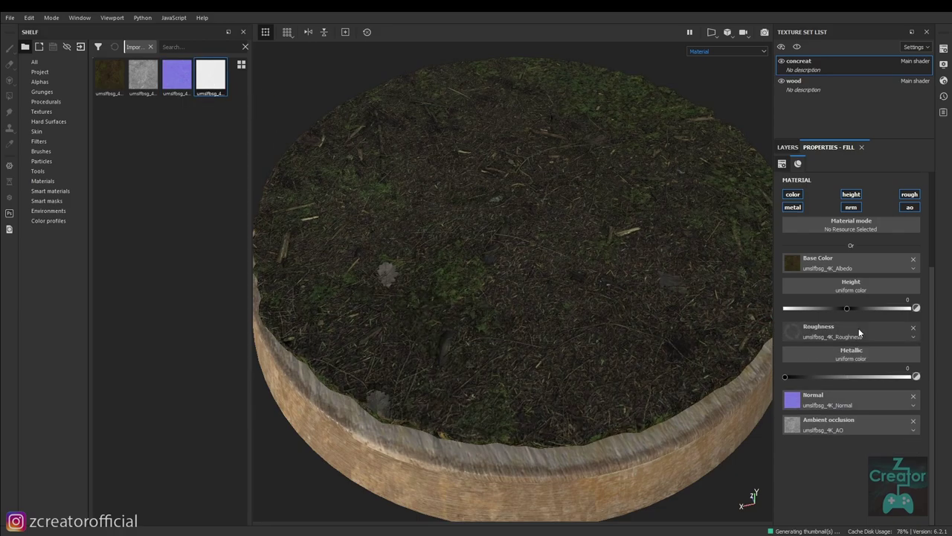
drag(634, 289, 666, 266)
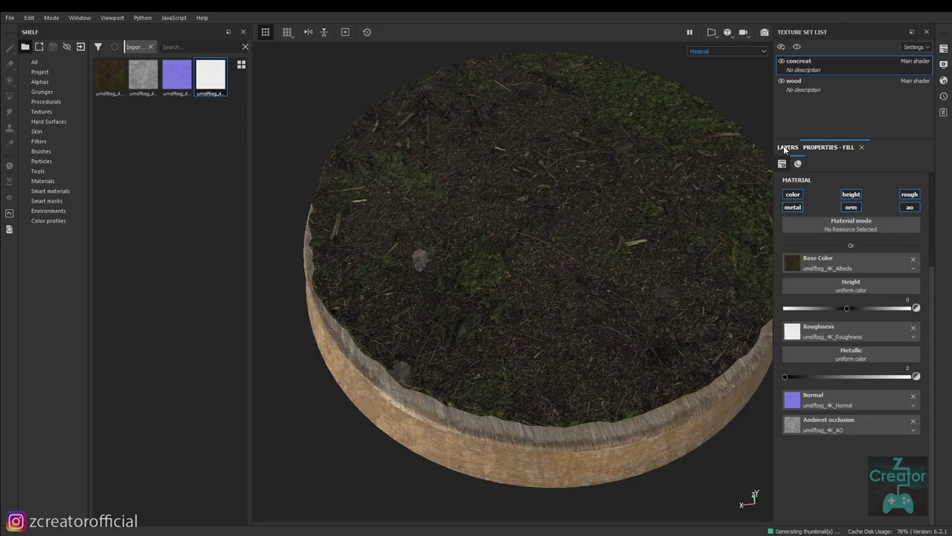
Give Fill layer 4 a black mask.
click(785, 148)
click(808, 230)
right_click(808, 231)
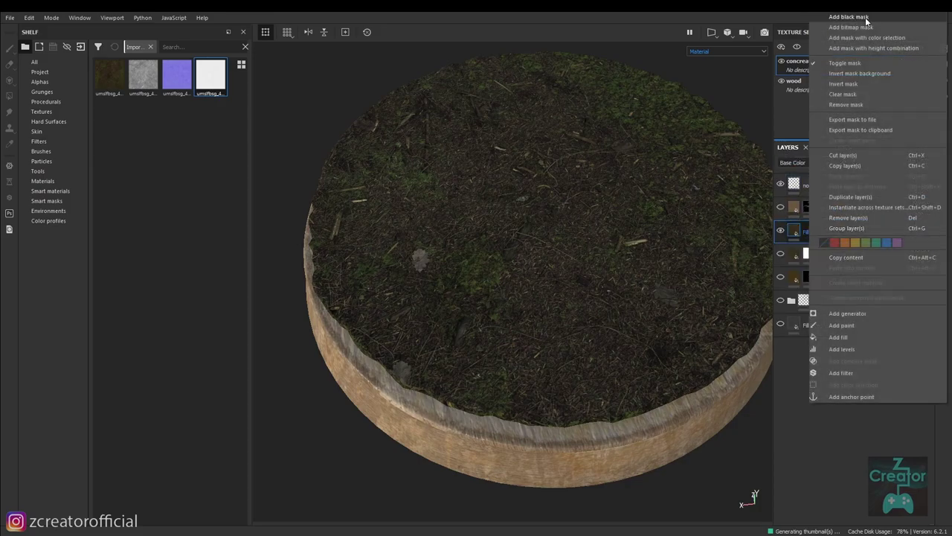
click(848, 17)
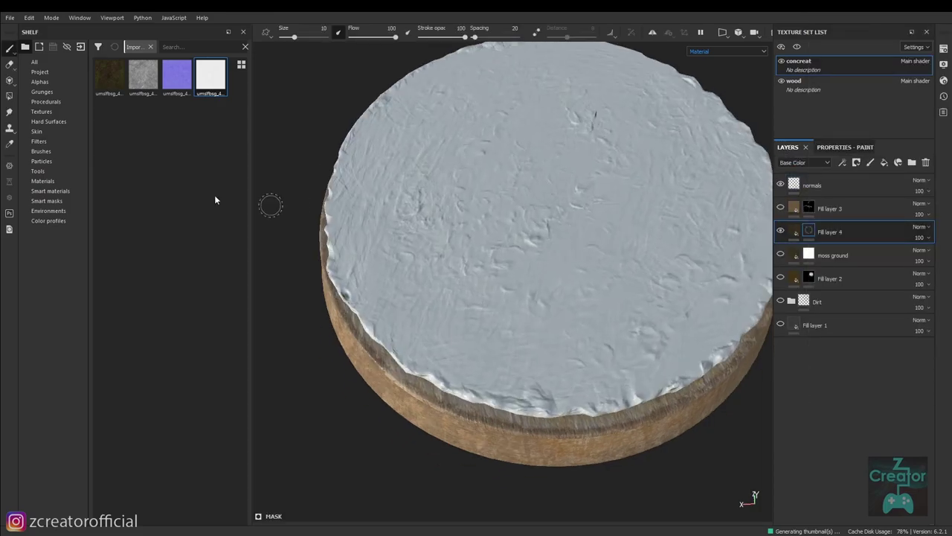
Choose a brush and paint test moss strokes on the disk, then undo them.
click(44, 151)
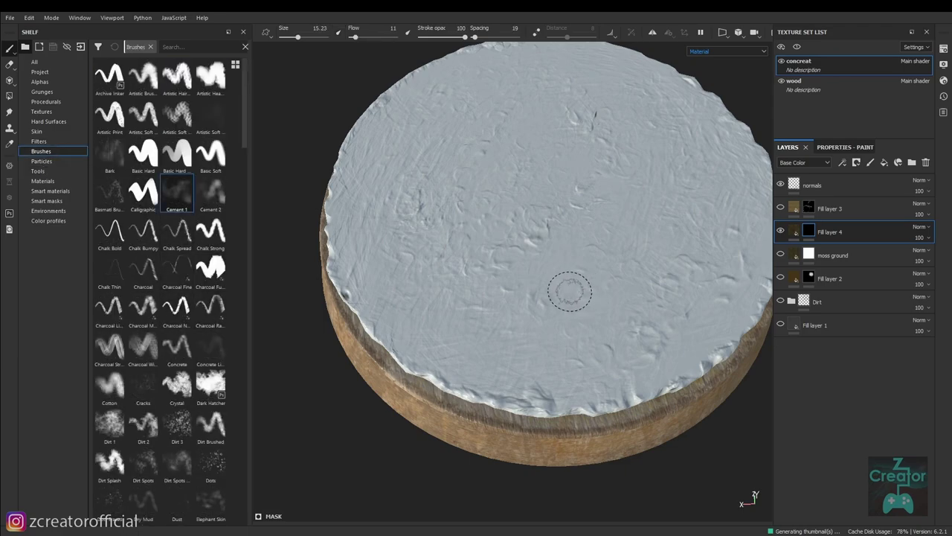
drag(567, 292, 590, 287)
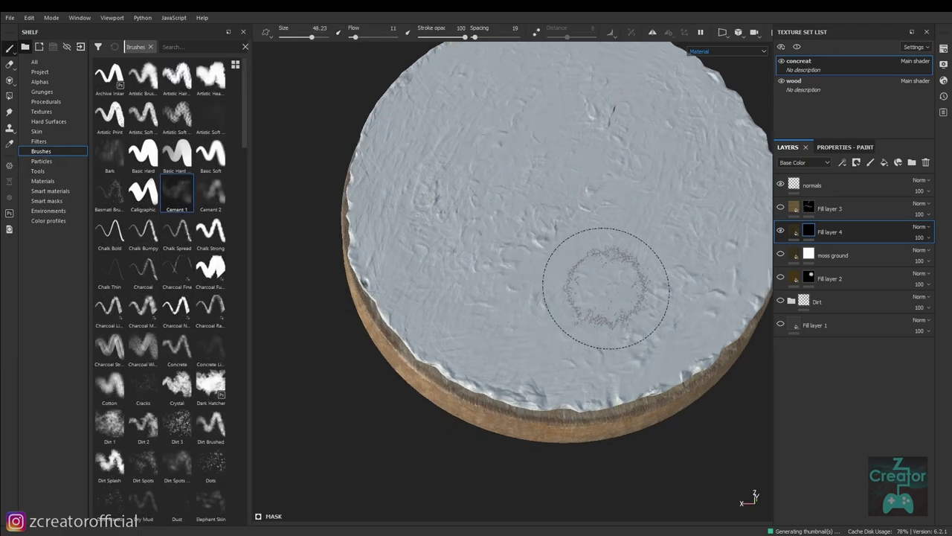
drag(590, 287, 482, 253)
drag(482, 253, 693, 309)
key(ctrl+z)
scroll(down, 3)
scroll(down, 3)
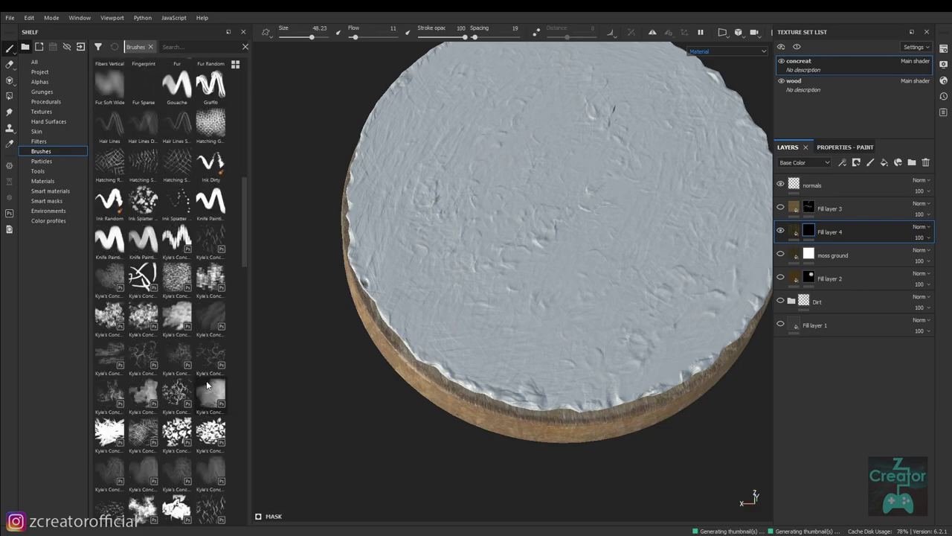
scroll(down, 3)
Enlarge the brush and paint a broad moss patch across the disk top.
drag(243, 223, 243, 131)
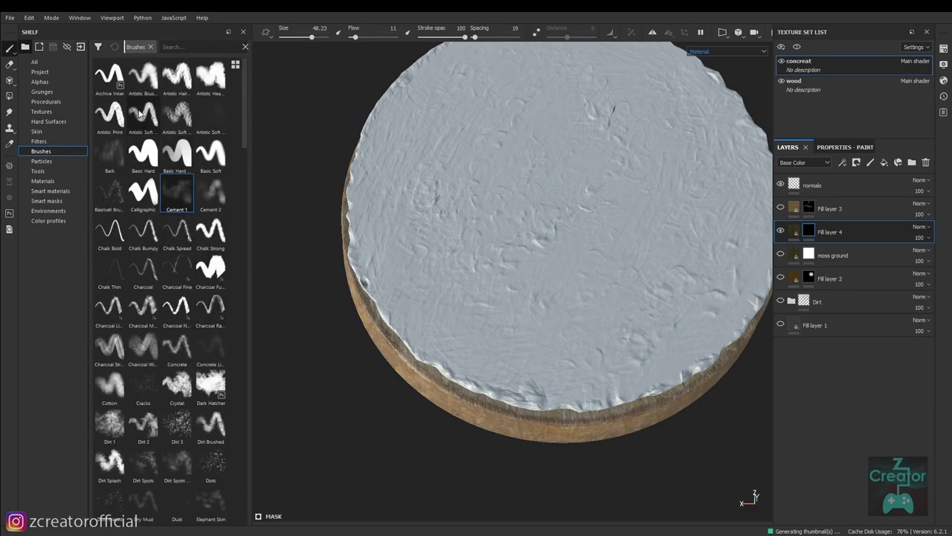
drag(525, 275, 483, 253)
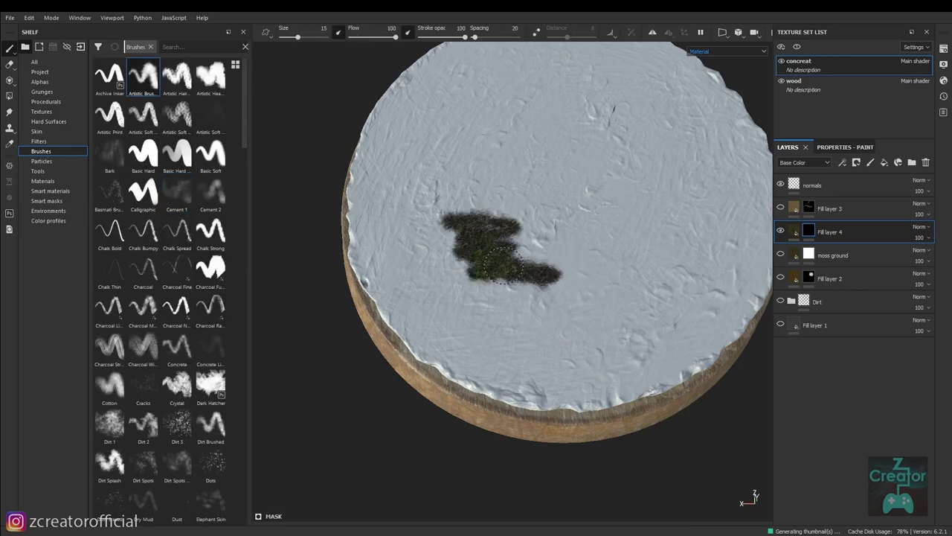
key(ctrl+z)
drag(484, 270, 521, 270)
drag(484, 270, 610, 327)
scroll(up, 3)
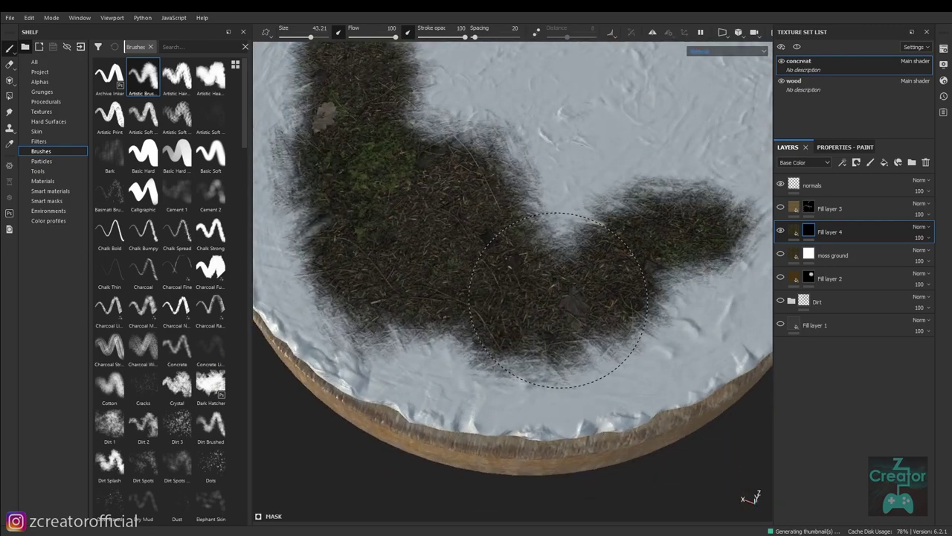
scroll(down, 3)
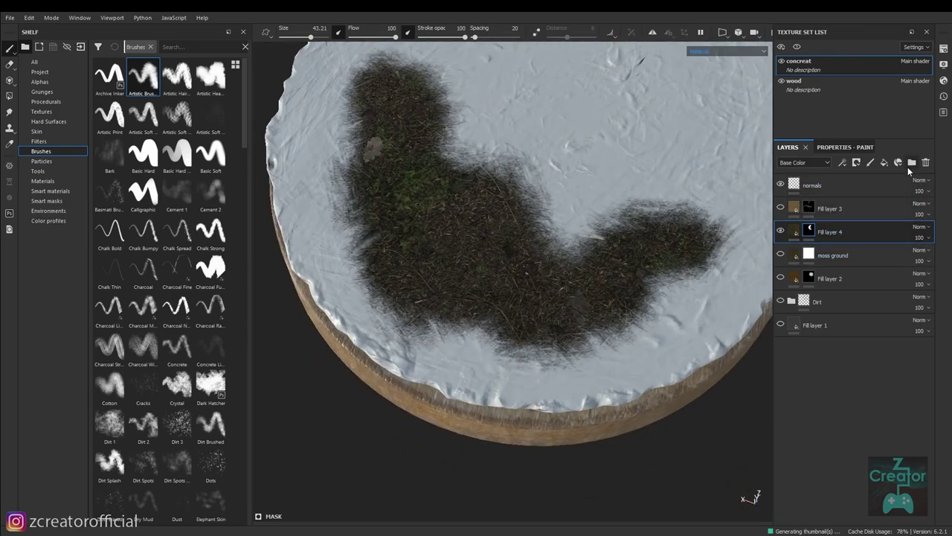
Delete Fill layer 4 with its painted moss and hide Fill layer 3.
click(927, 165)
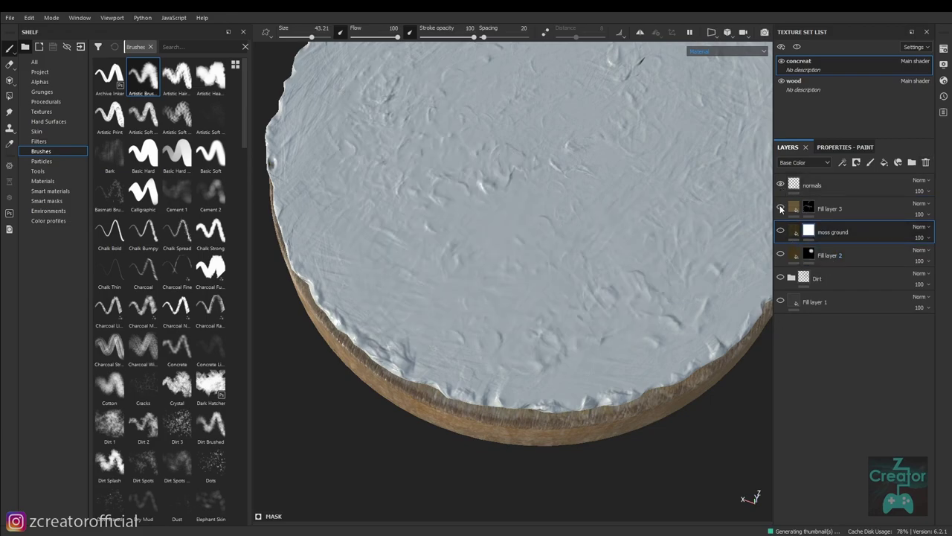
click(781, 208)
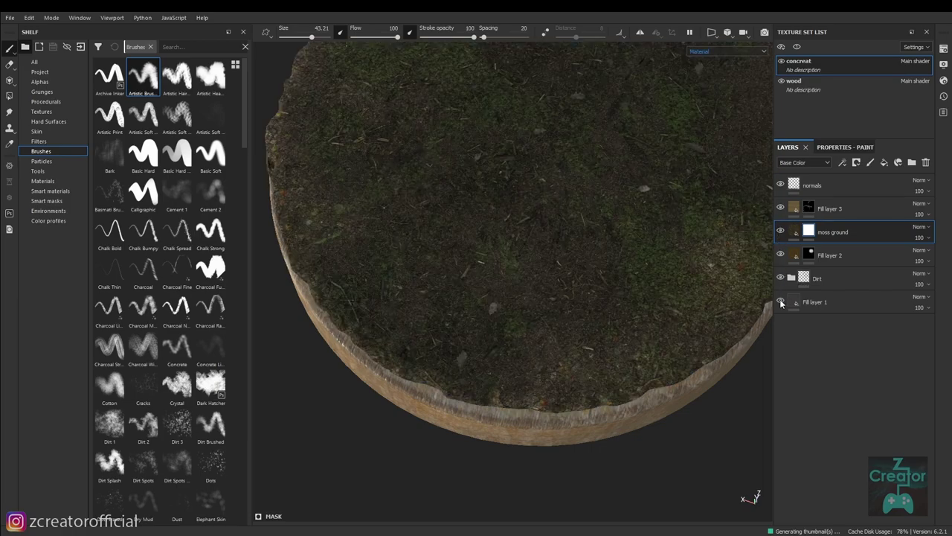
drag(567, 299, 478, 223)
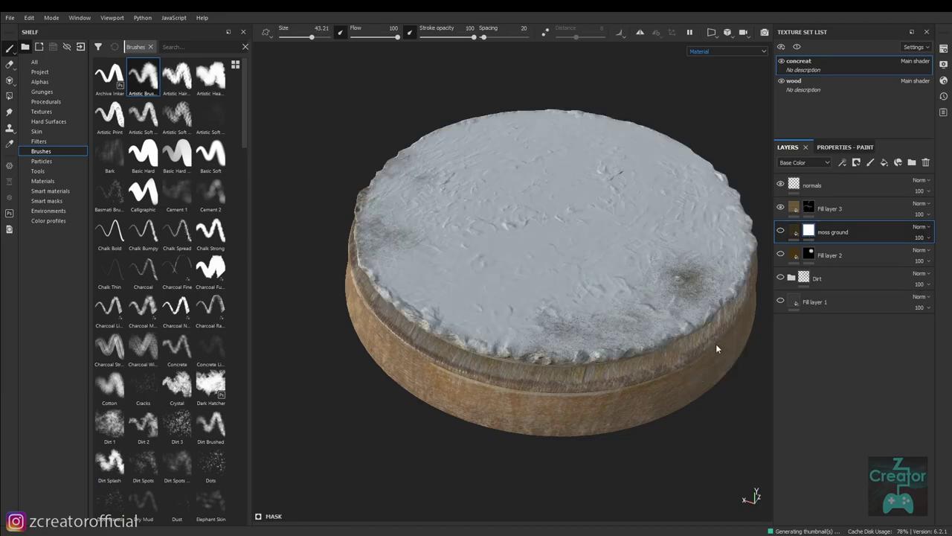
click(884, 162)
click(783, 255)
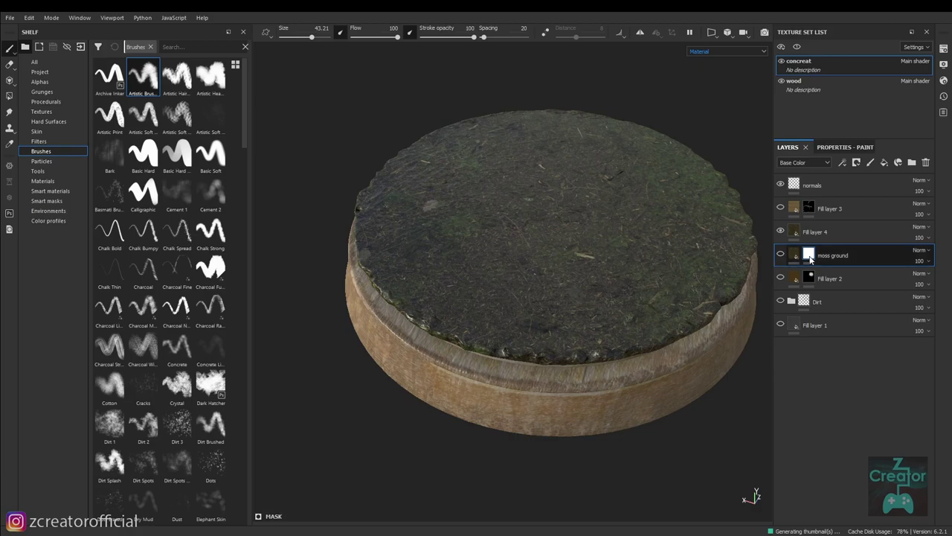
key(ctrl+z)
key(ctrl+z)
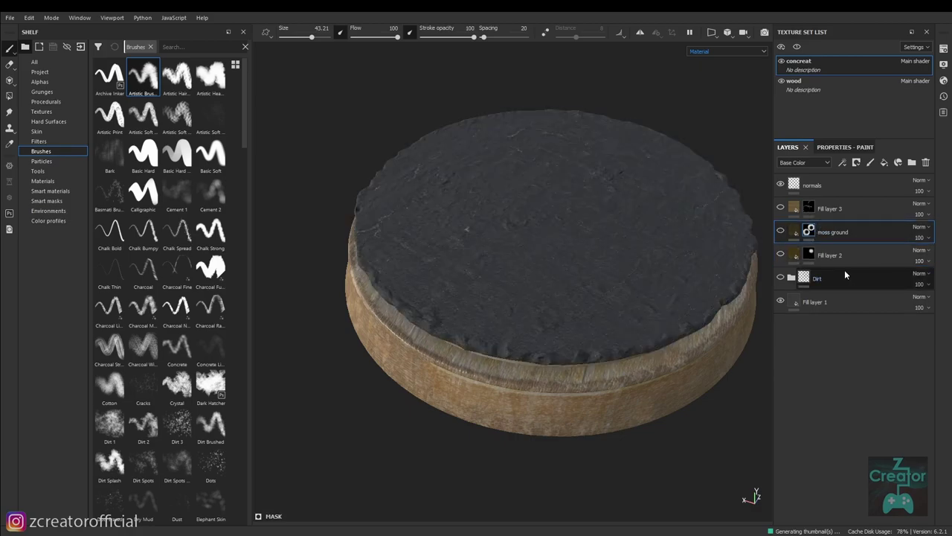
Hide the Dirt group and inspect Fill layer 2's properties and mask up close.
drag(591, 315, 617, 341)
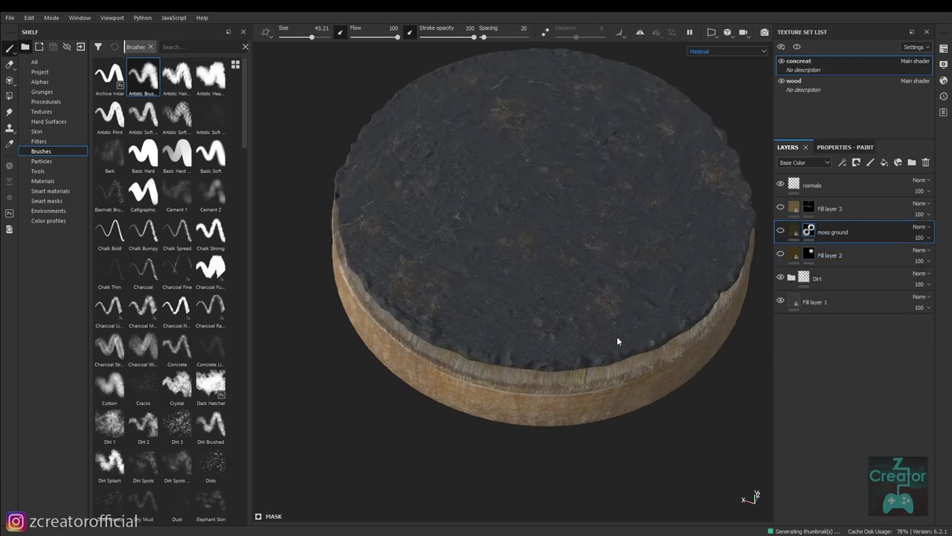
click(785, 276)
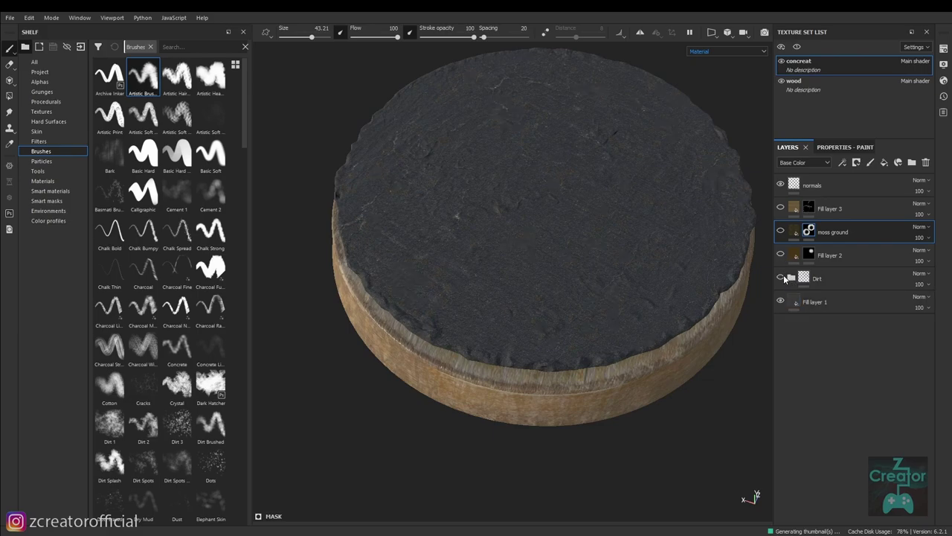
drag(492, 279, 520, 263)
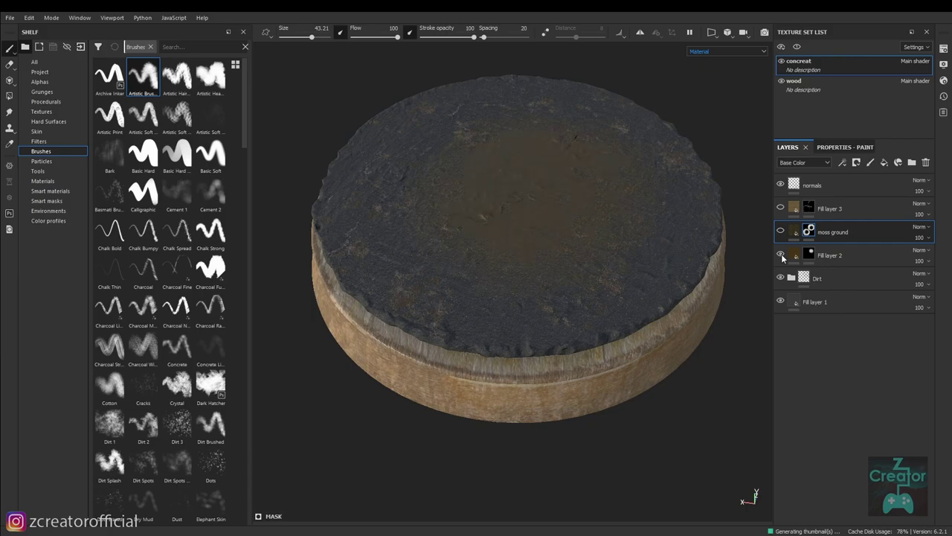
drag(744, 261, 566, 246)
scroll(up, 3)
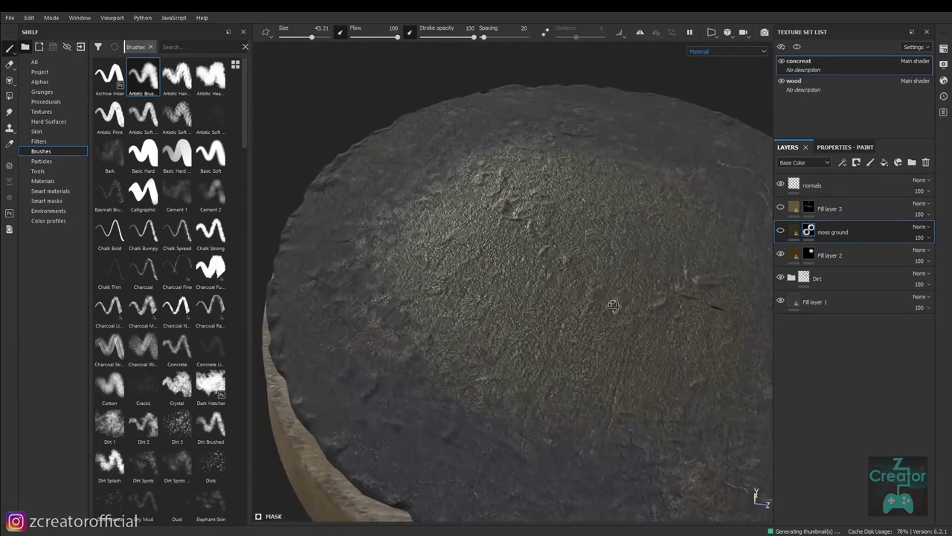
click(793, 259)
click(839, 147)
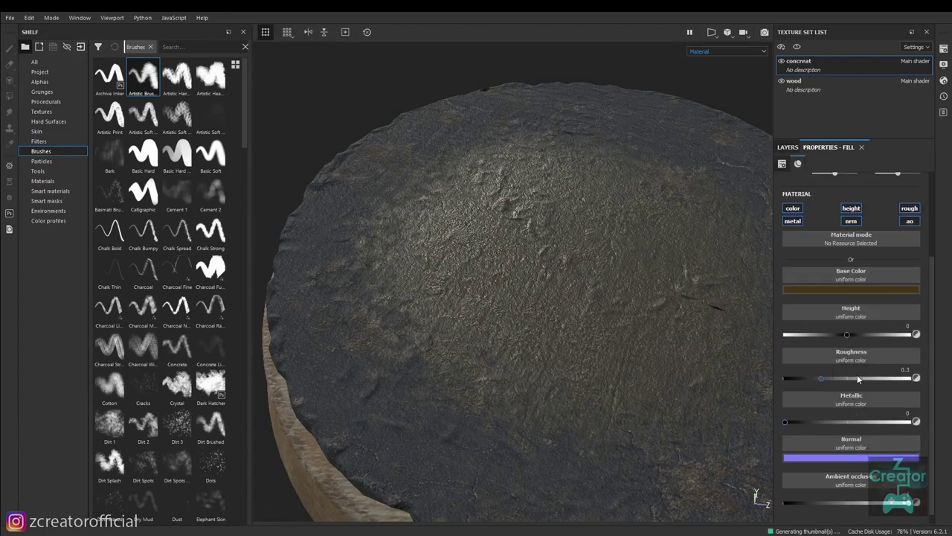
click(787, 146)
click(809, 254)
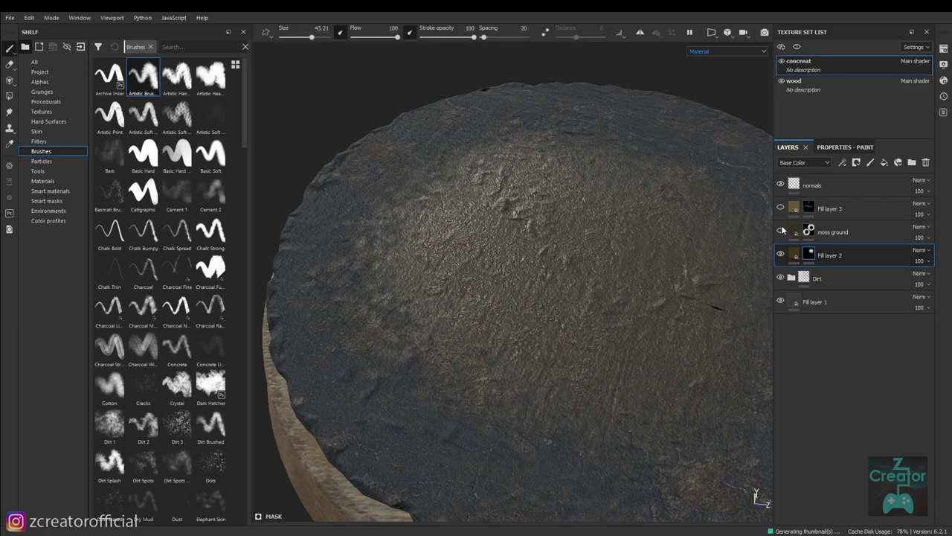
Show the moss ground layer and Fill layer 3 again, then switch to the MegaScan folder.
click(781, 230)
drag(457, 242, 565, 290)
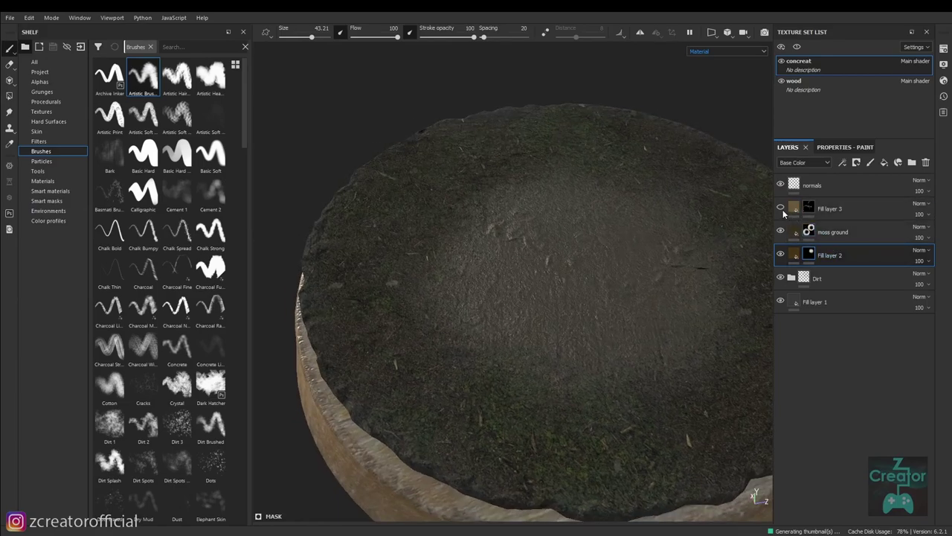
click(781, 210)
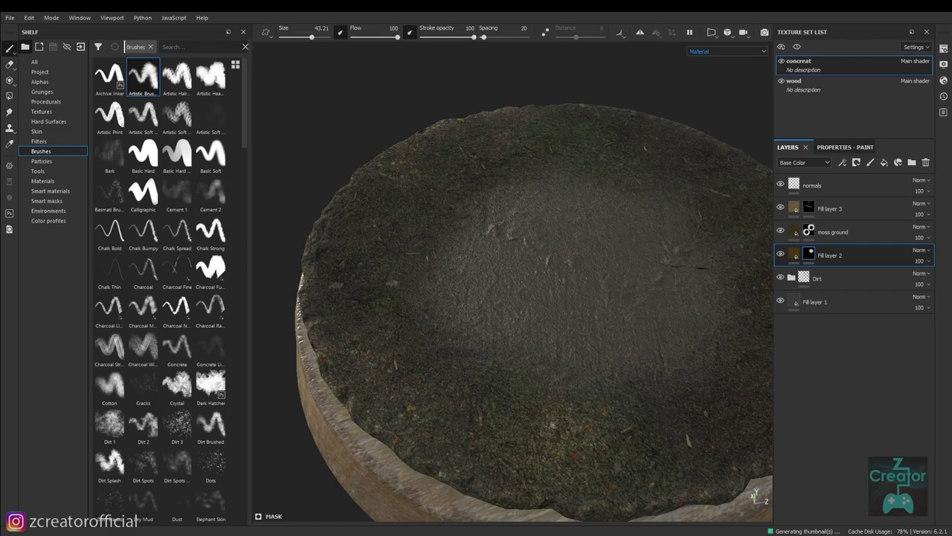
key(alt+Tab)
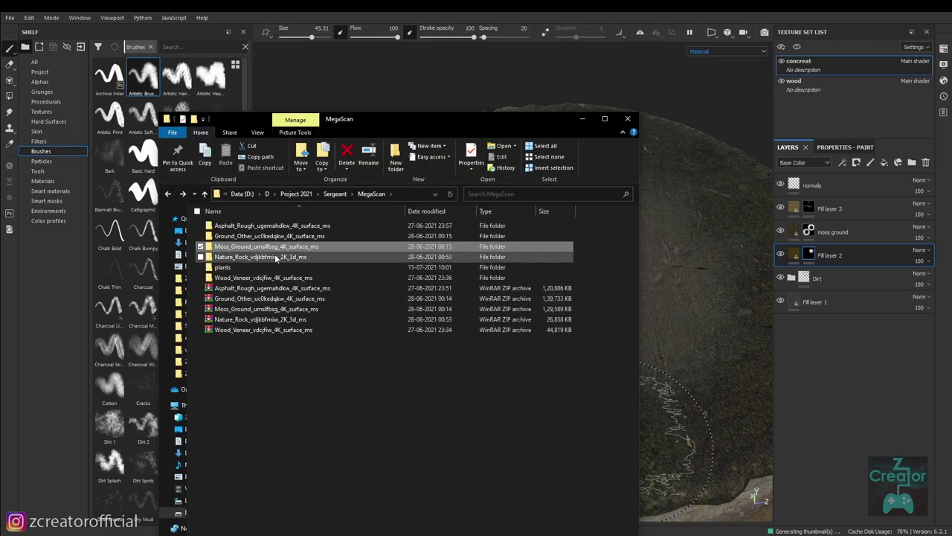
Browse Asphalt_Rough, preview the Ground_Other material sphere, then minimize Explorer to view the pedestal.
drag(276, 257, 255, 277)
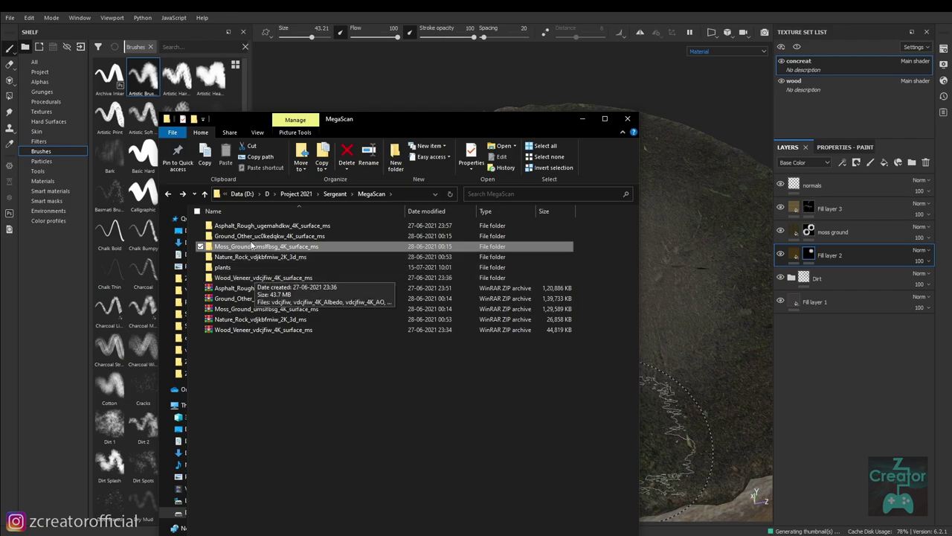
double_click(248, 225)
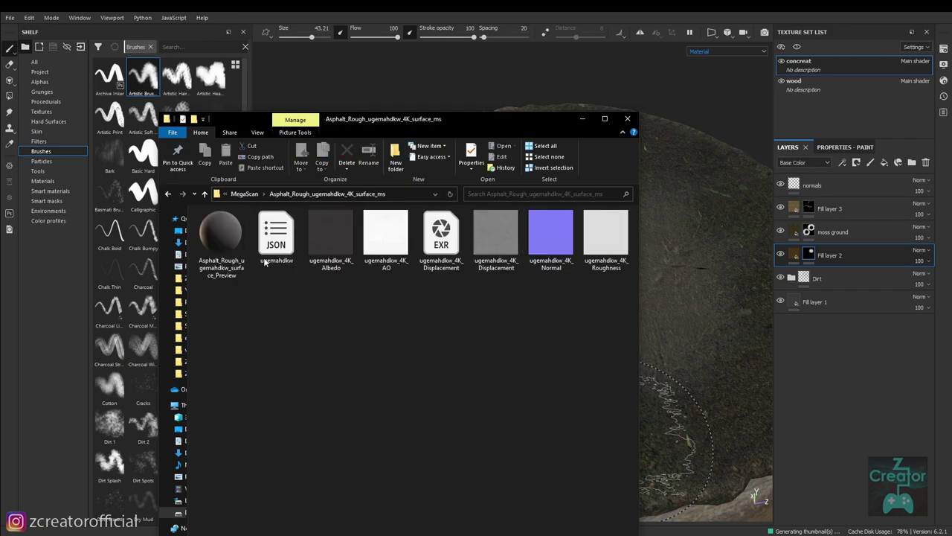
key(alt+Left)
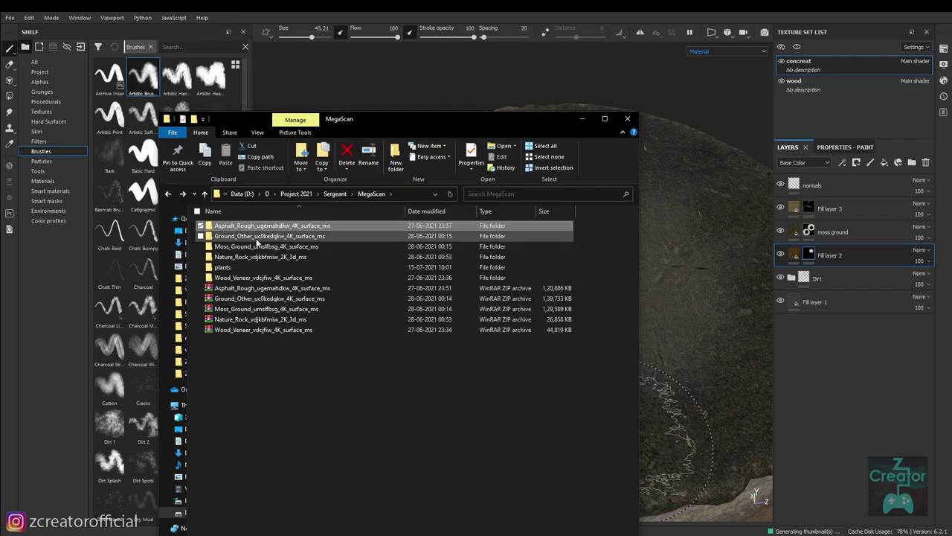
double_click(258, 235)
double_click(221, 232)
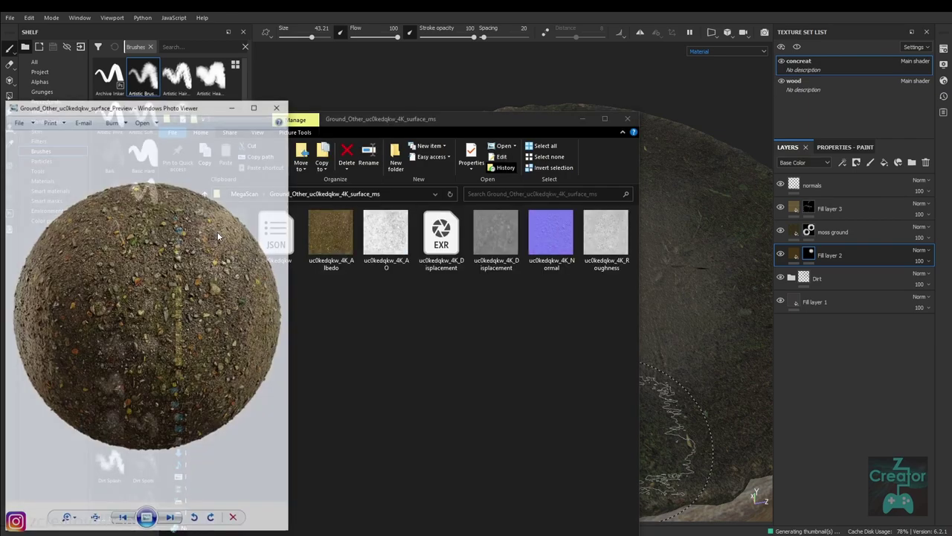
click(278, 106)
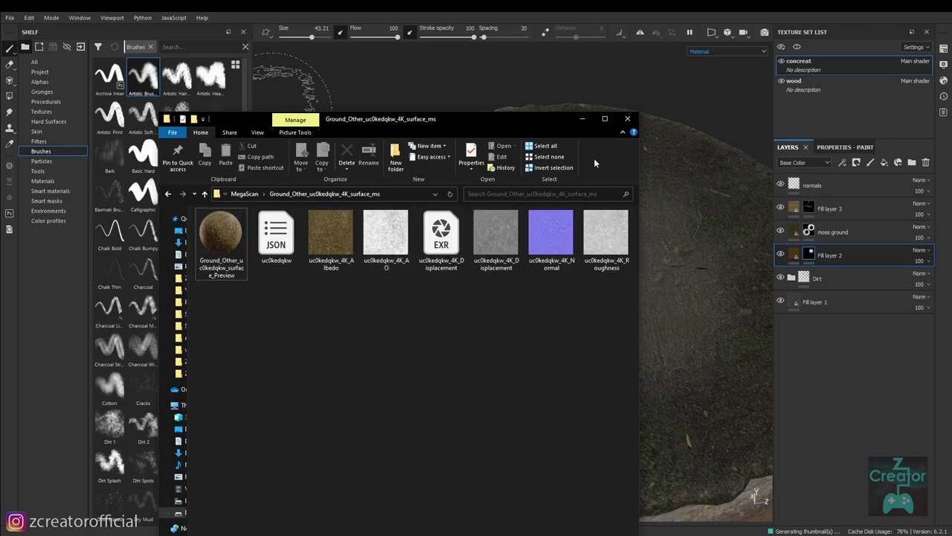
click(582, 122)
drag(553, 330, 610, 447)
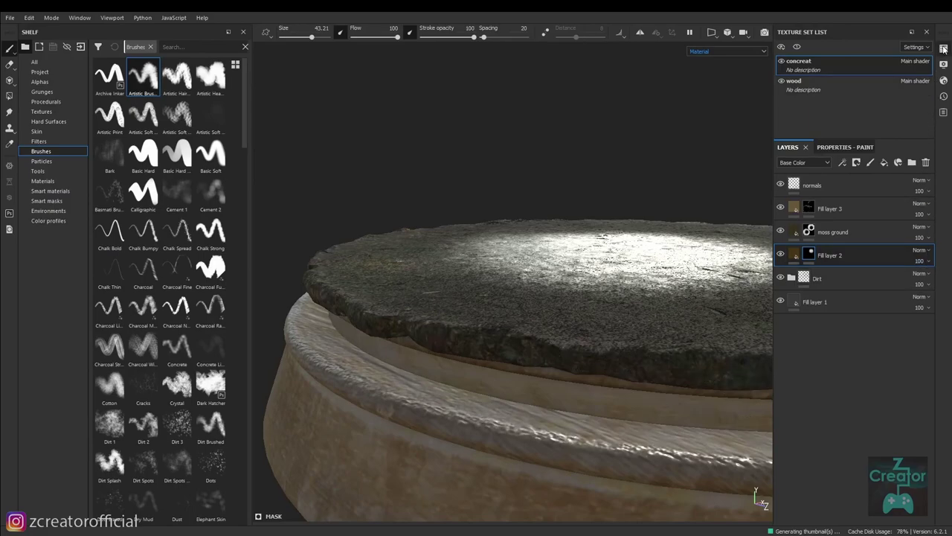
Check the Texture Set Settings and close them again.
click(944, 48)
drag(565, 297, 617, 320)
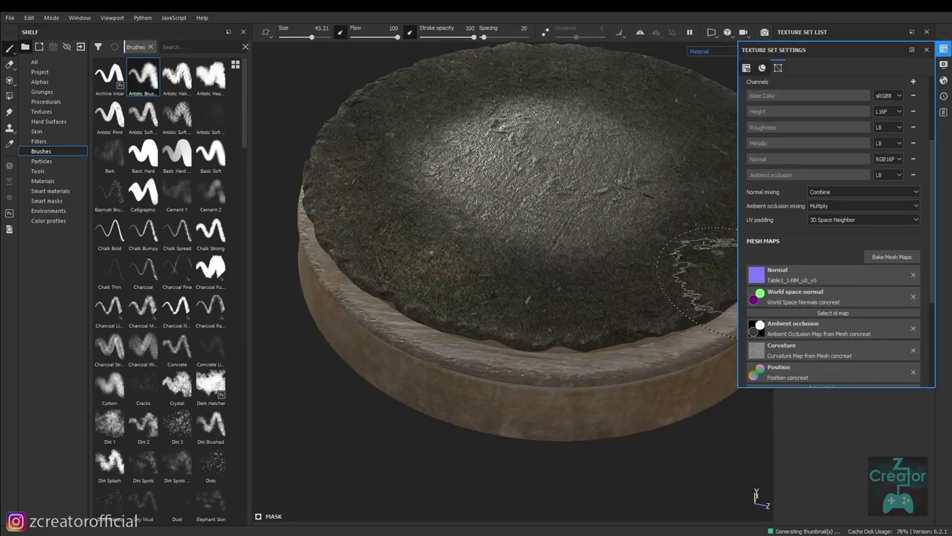
click(926, 50)
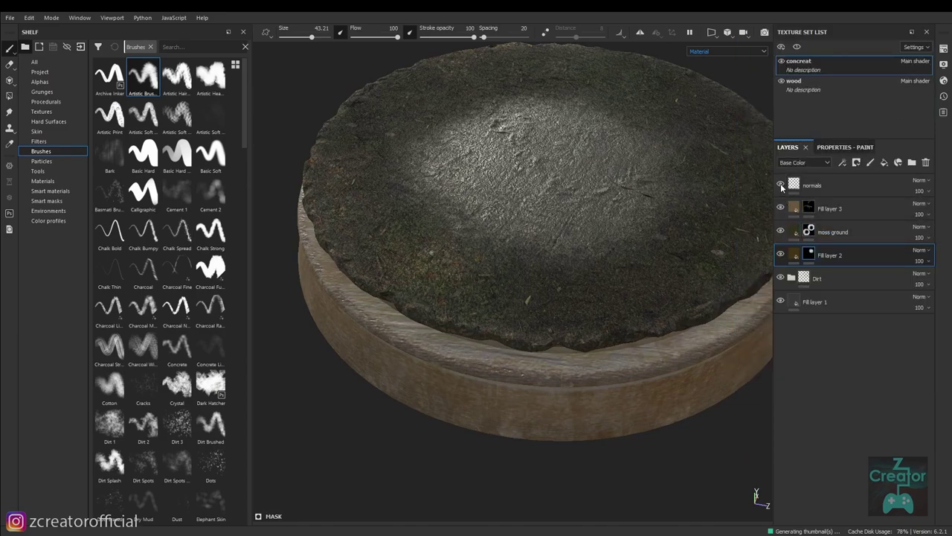
Hide the normals layer and Fill layers 3, 2 and 1 to see the bare top.
click(780, 207)
click(780, 230)
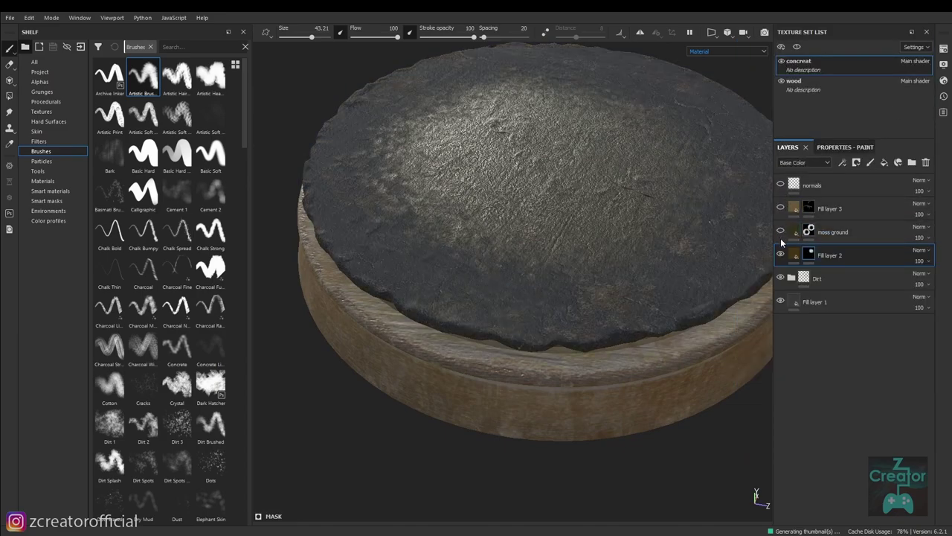
click(781, 253)
click(781, 300)
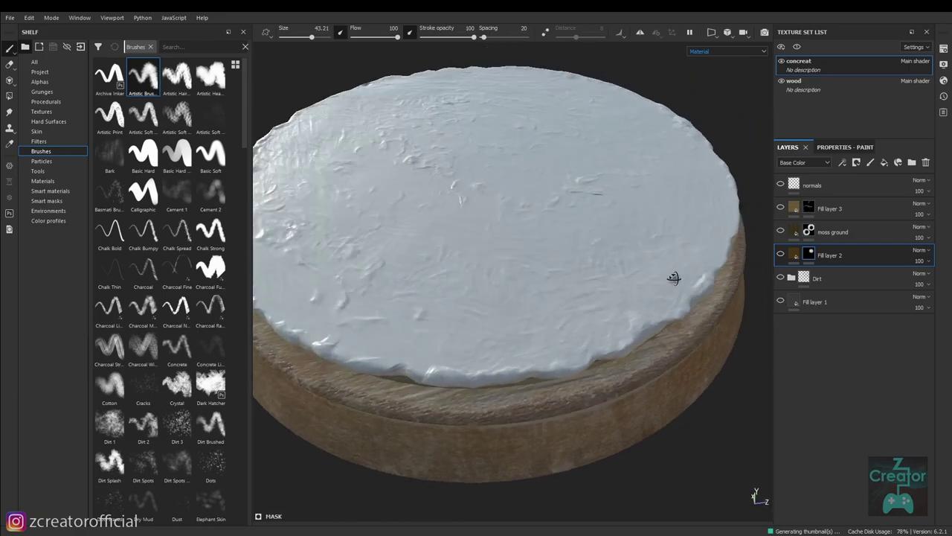
drag(674, 276, 523, 320)
drag(583, 325, 517, 334)
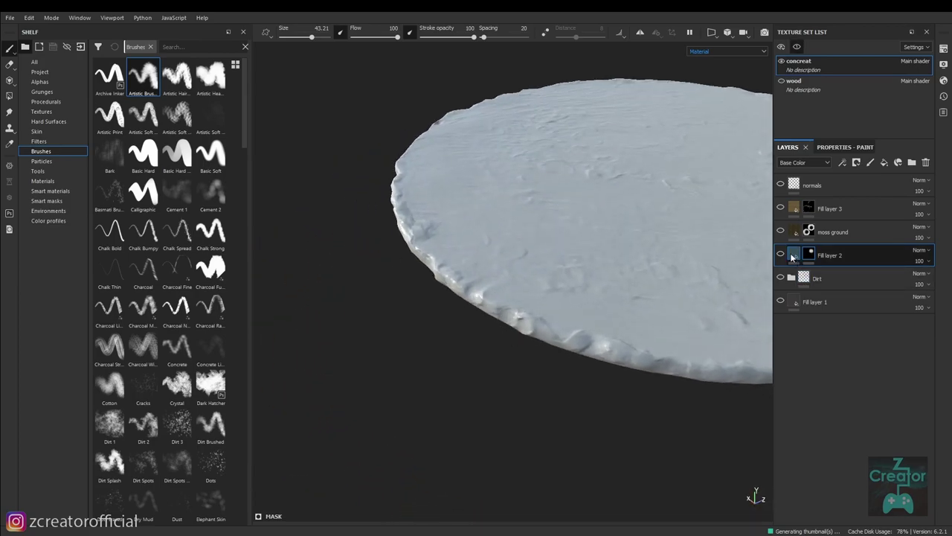
Turn Fill layer 1, Fill layer 2 and moss ground back on and view the mossy disc.
click(781, 301)
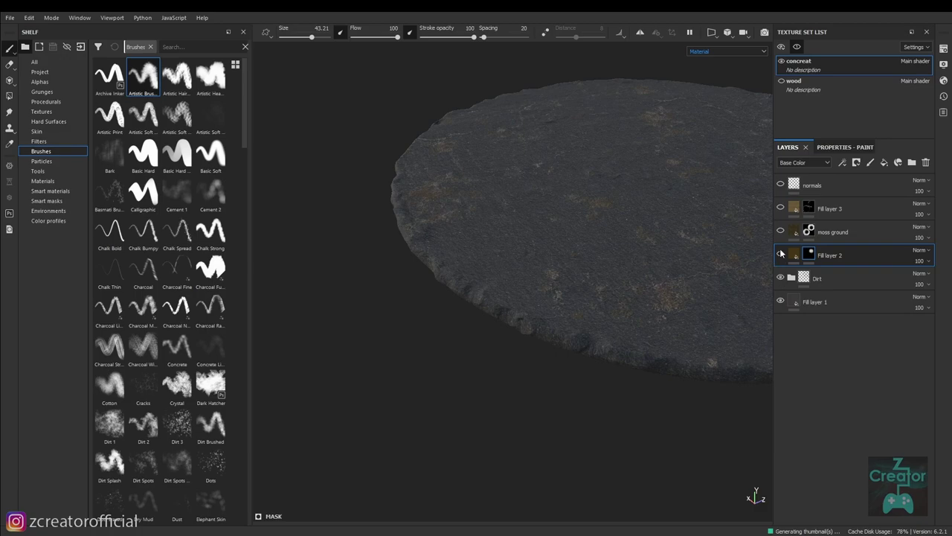
click(780, 255)
click(781, 231)
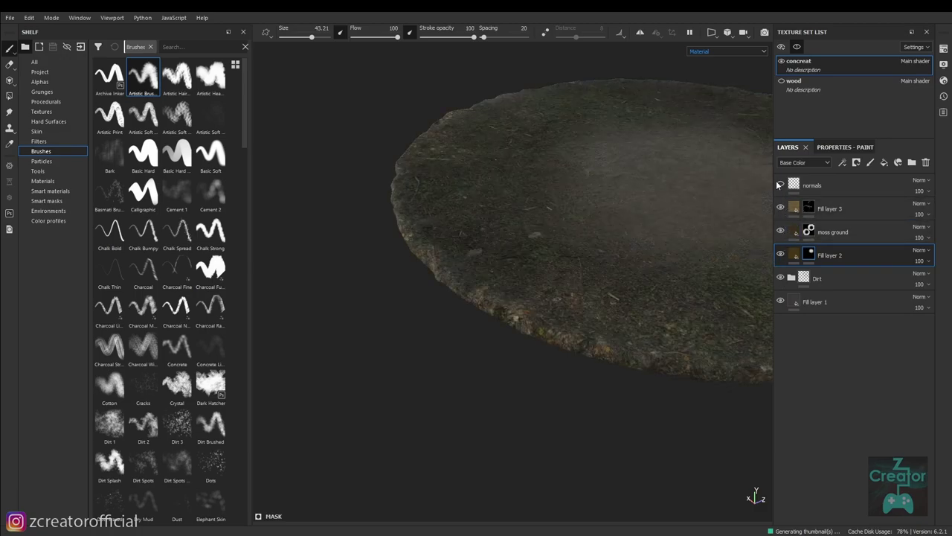
drag(696, 245, 505, 327)
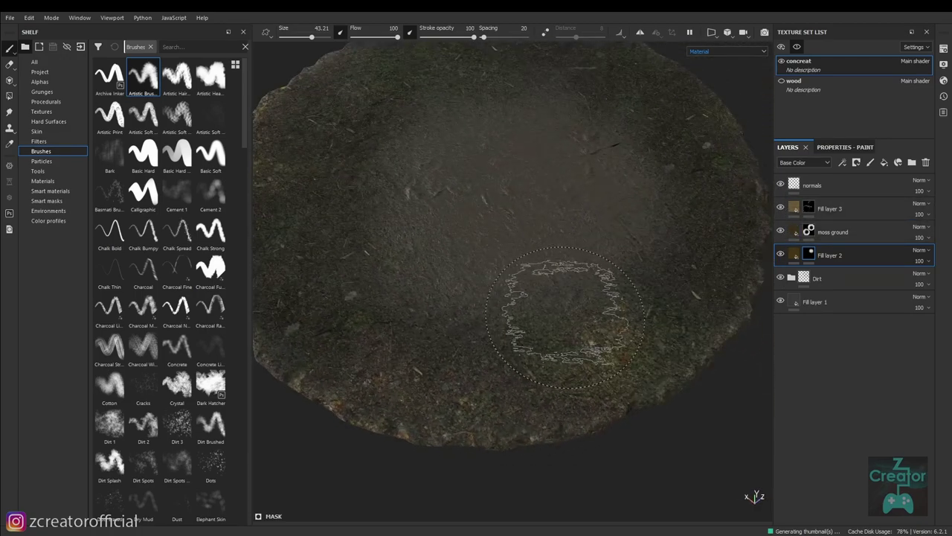
drag(566, 316, 454, 318)
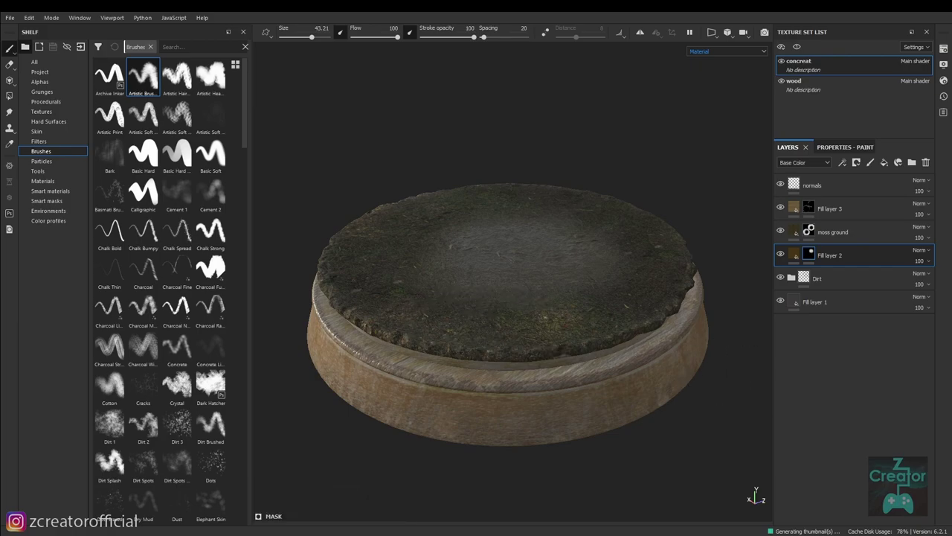
Browse File Explorer to the Sergeant > MT > maps > table folder of exported texture maps.
key(BackSpace)
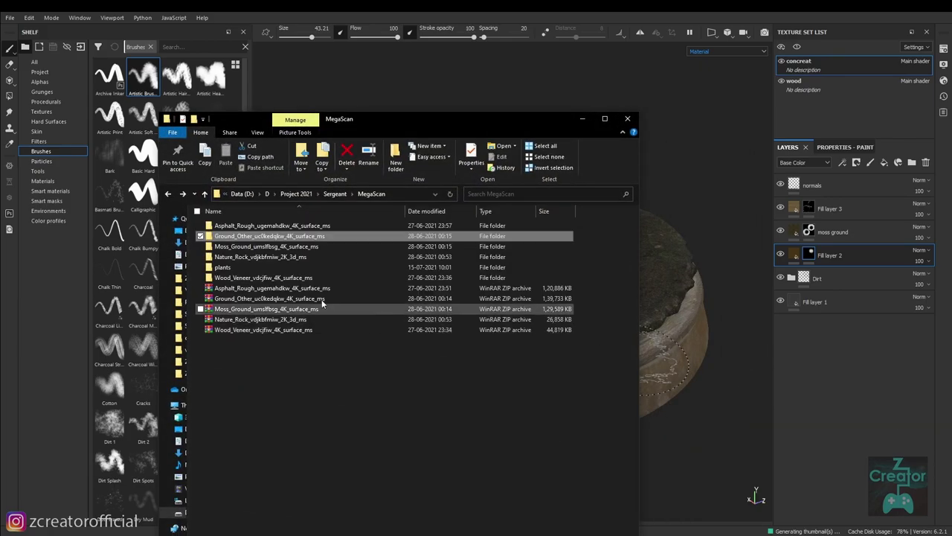
click(334, 194)
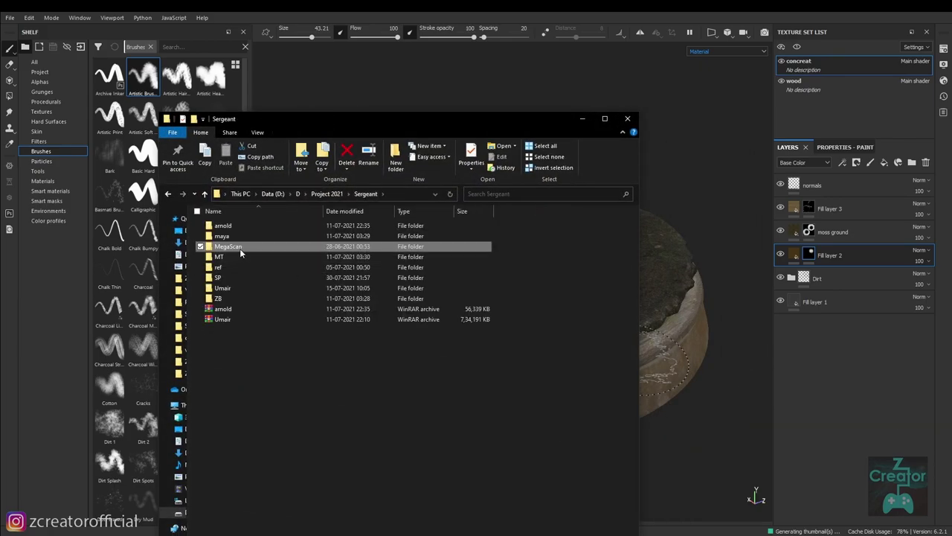
double_click(231, 261)
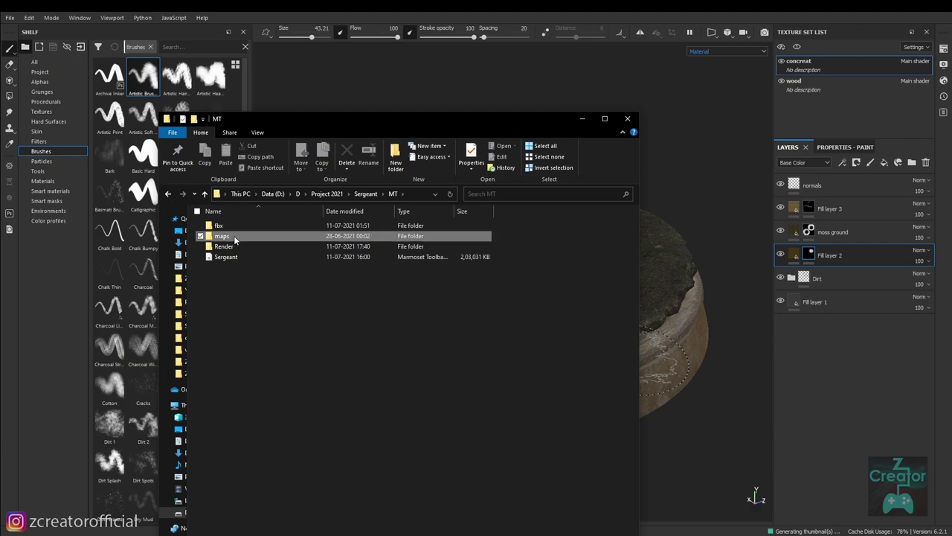
double_click(235, 237)
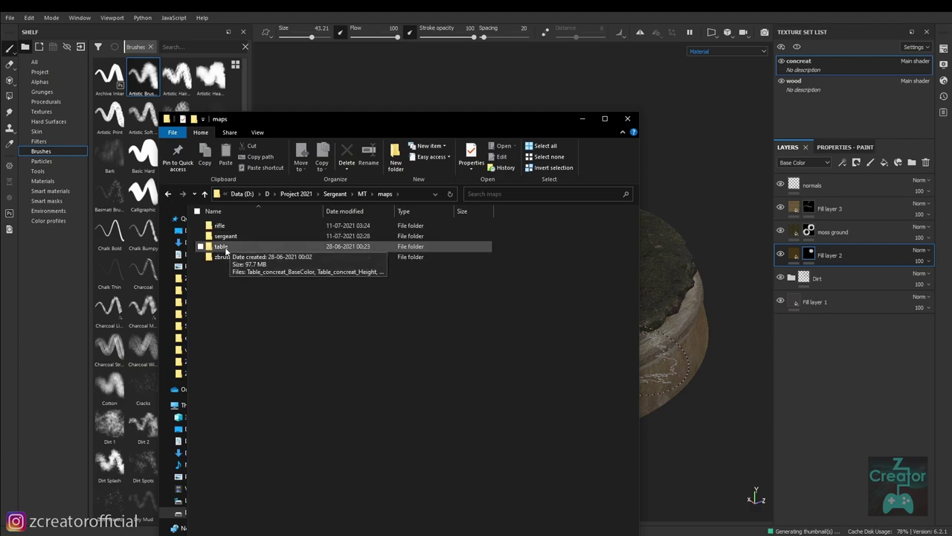
double_click(223, 247)
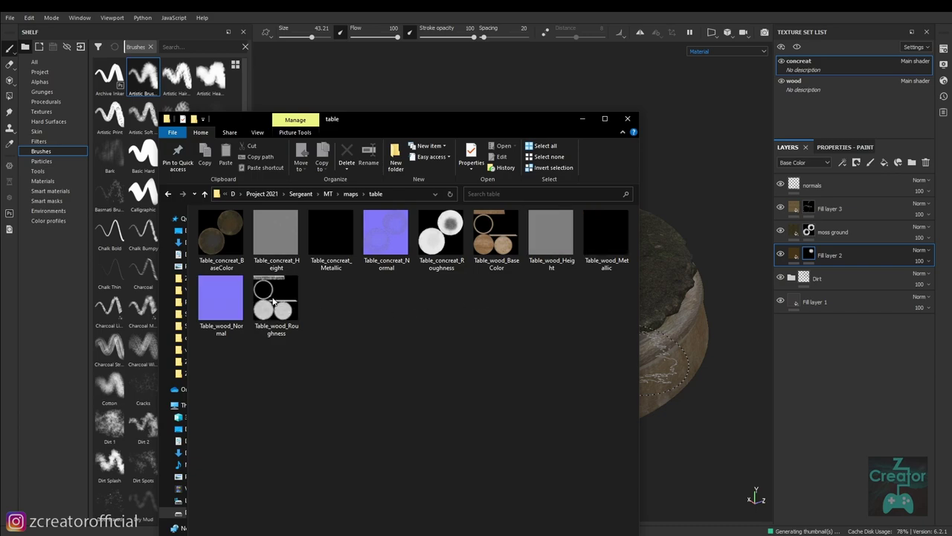
Shift the window left, select Table_concreat_BaseColor, then minimize File Explorer.
drag(499, 123, 377, 121)
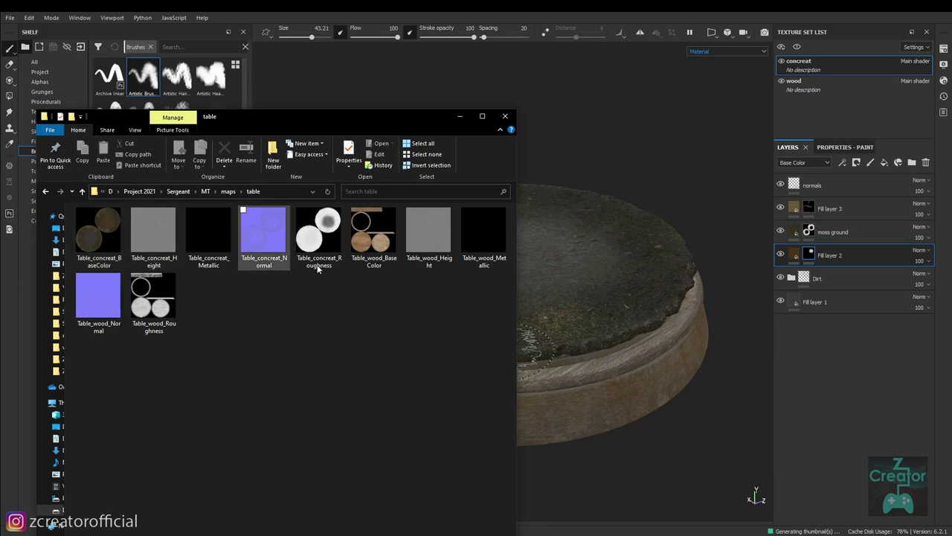
key(Right)
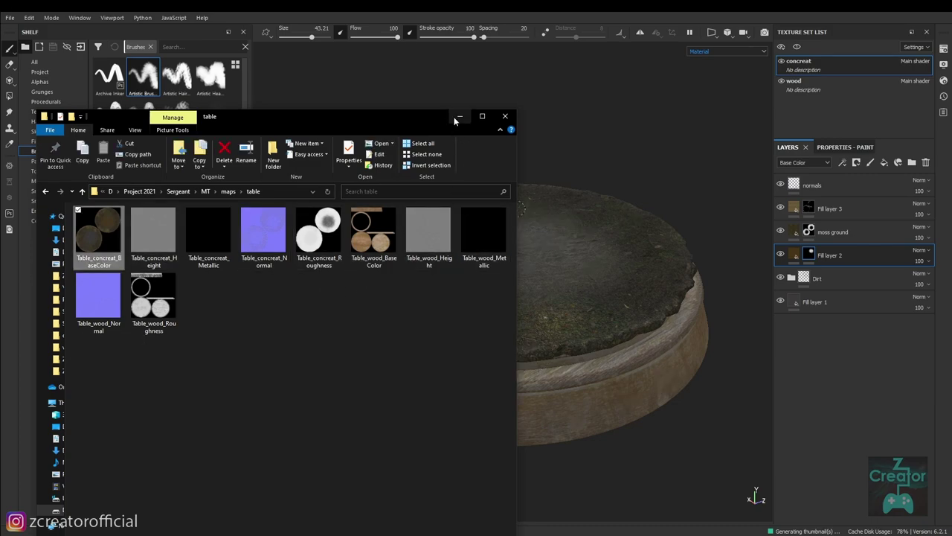
click(459, 117)
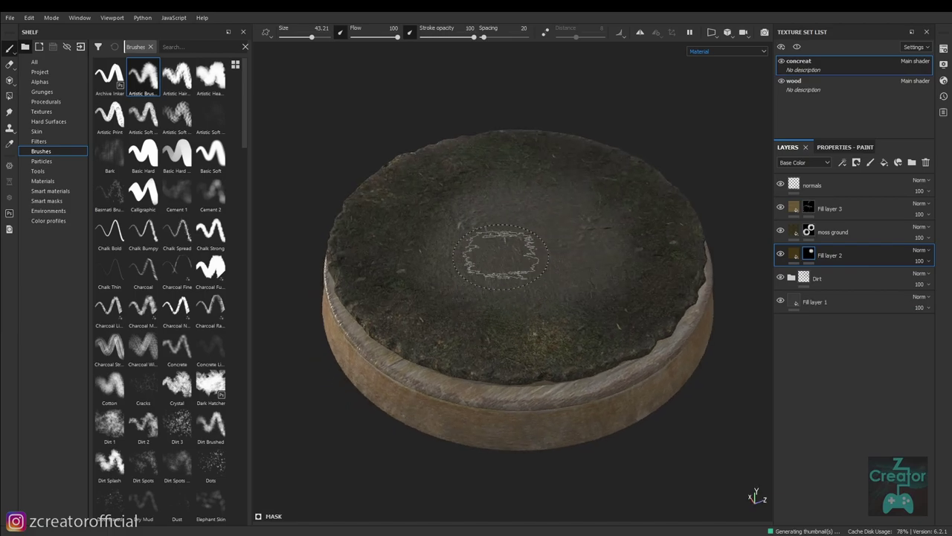
drag(501, 254, 476, 260)
drag(476, 260, 450, 279)
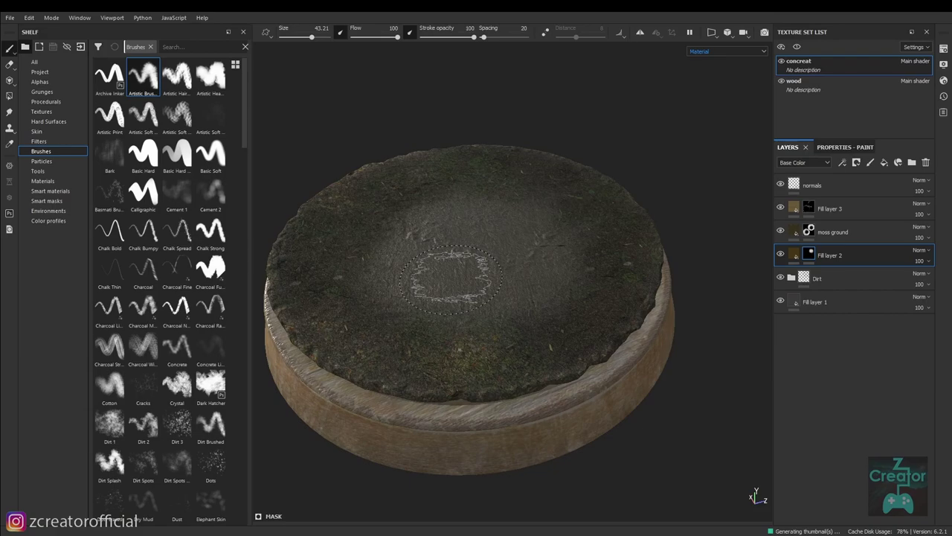
drag(468, 287, 499, 314)
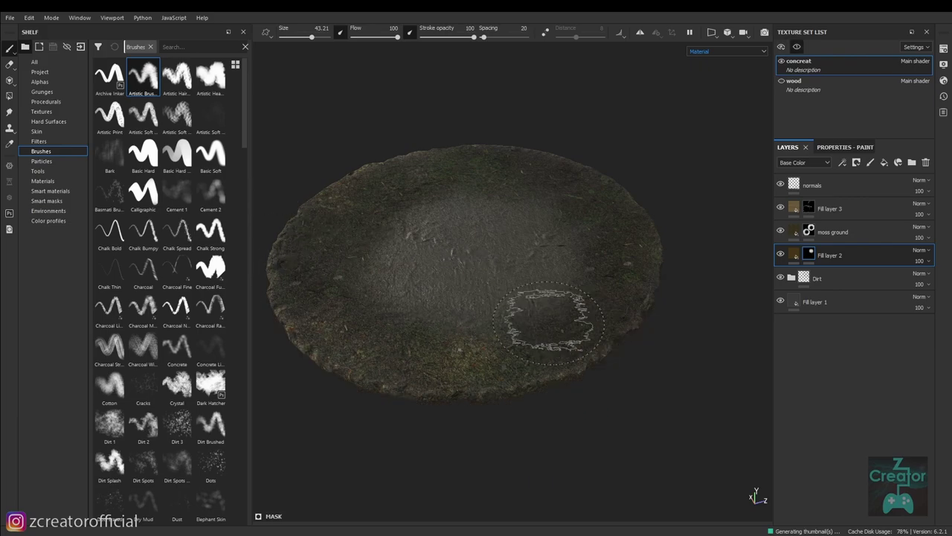